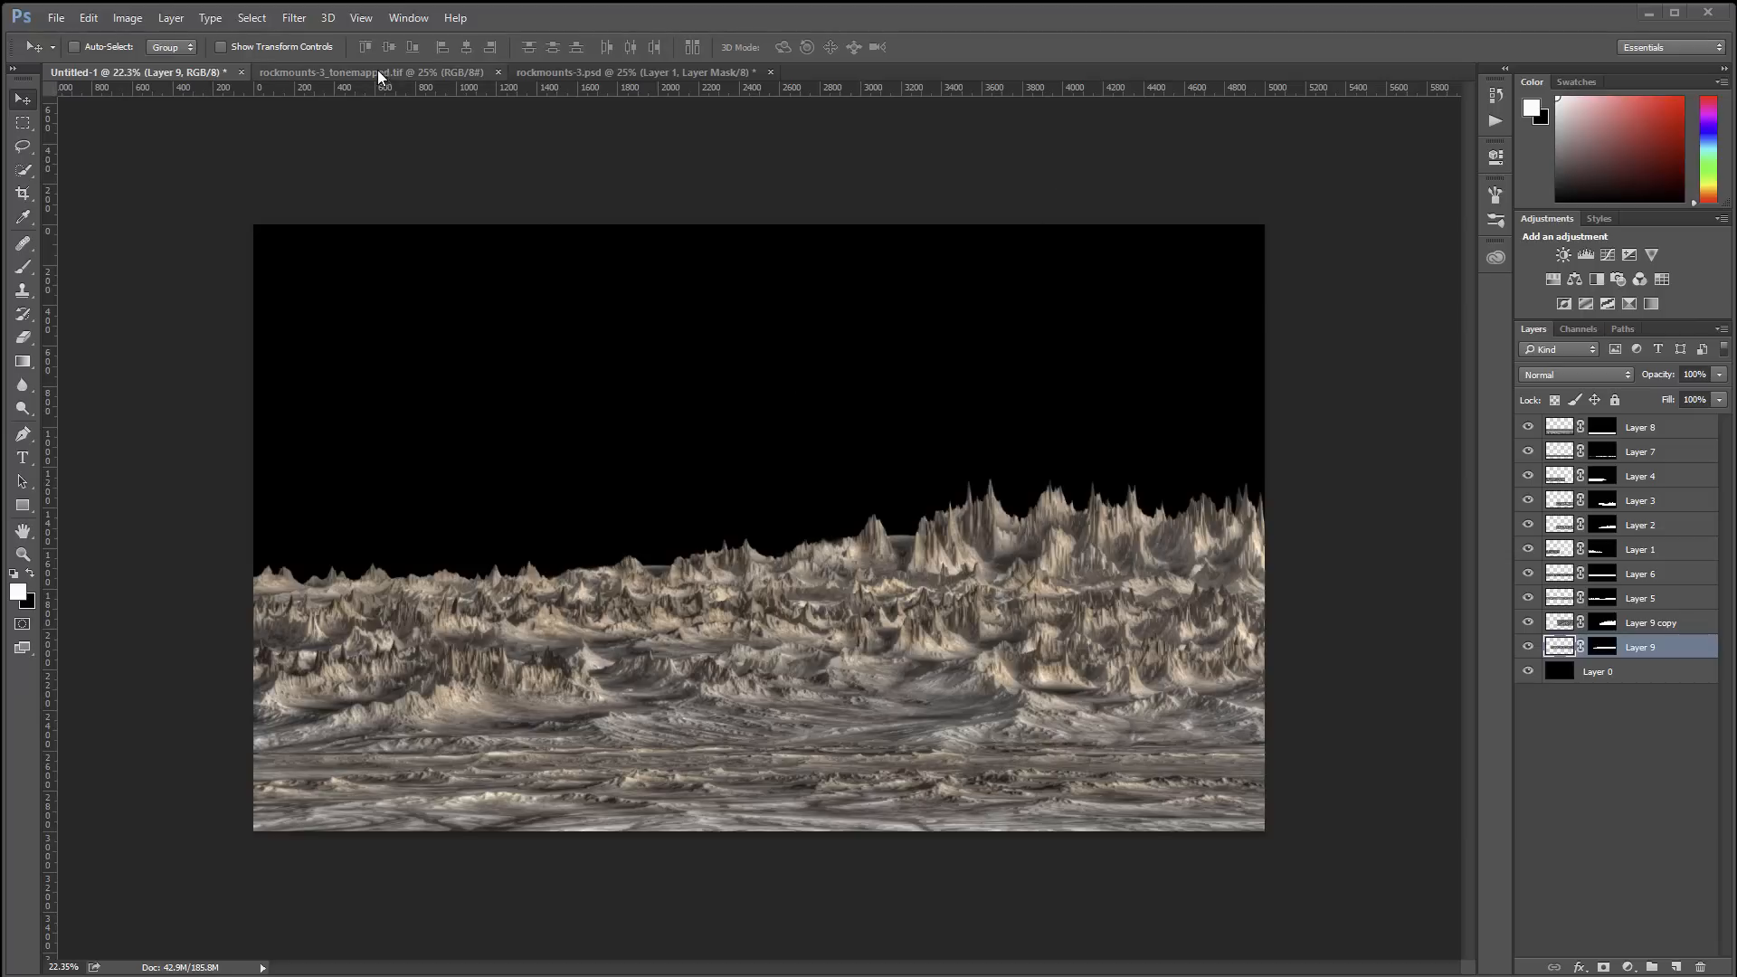
Increase the canvas height to 4000 pixels, anchored at the bottom centre so the extra space is added above the landscape
left_click(132, 19)
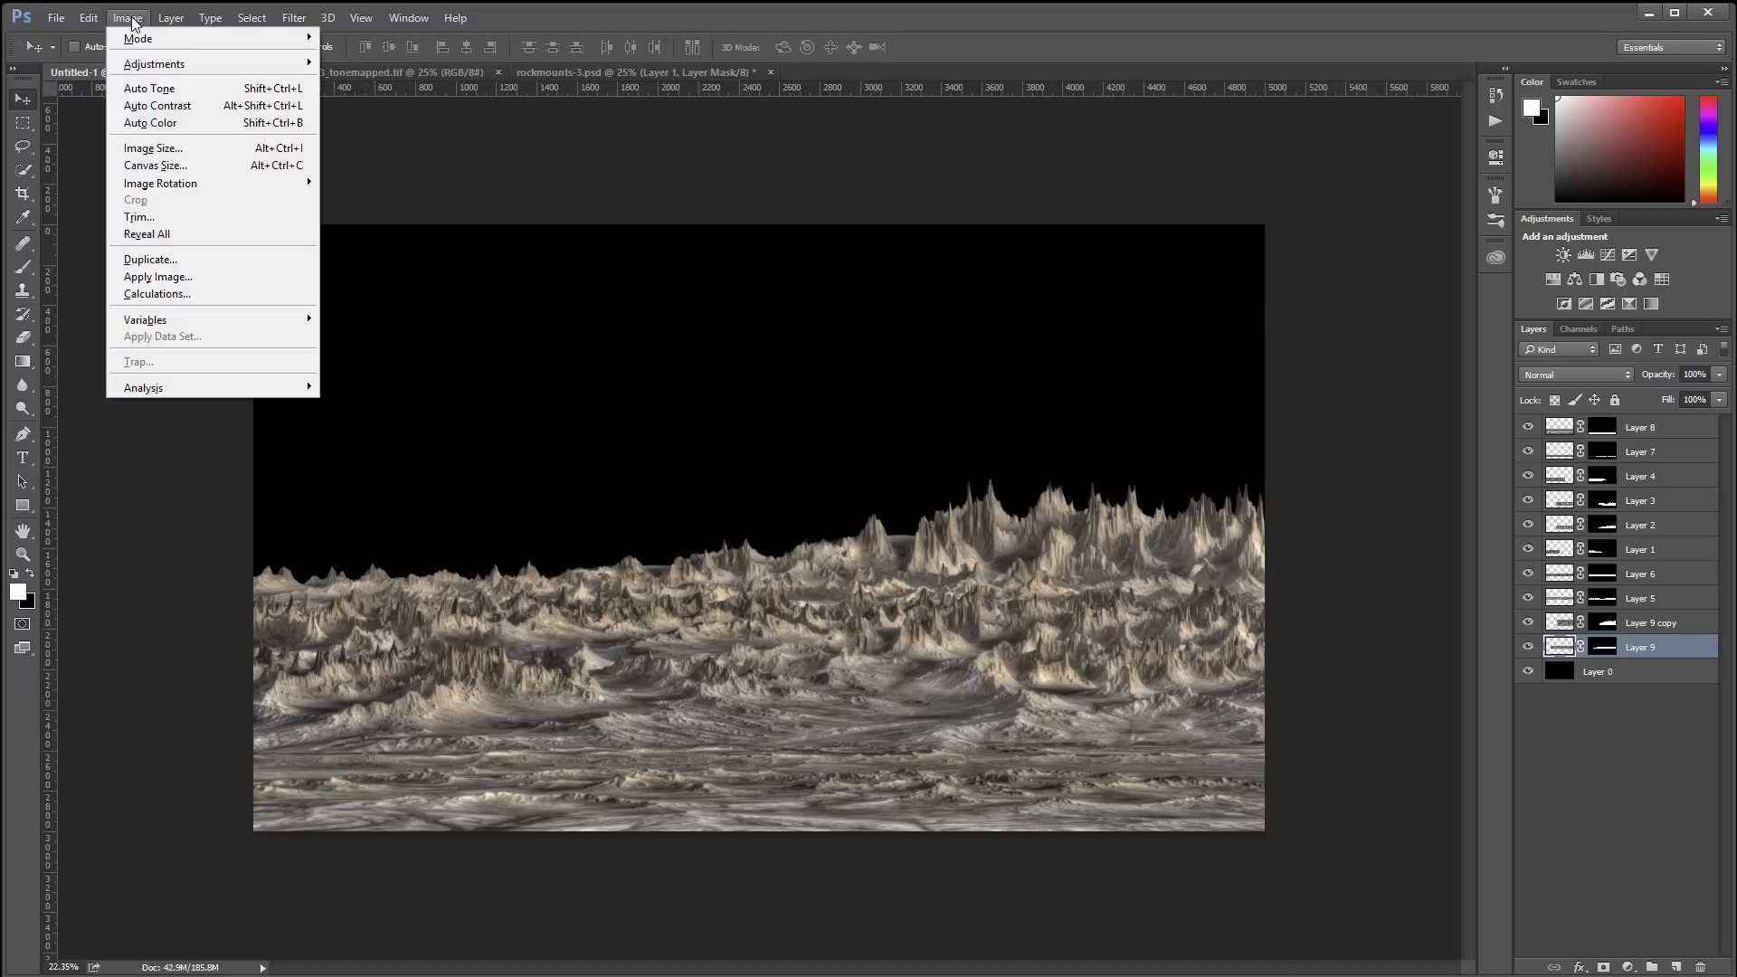
left_click(208, 164)
left_click(852, 459)
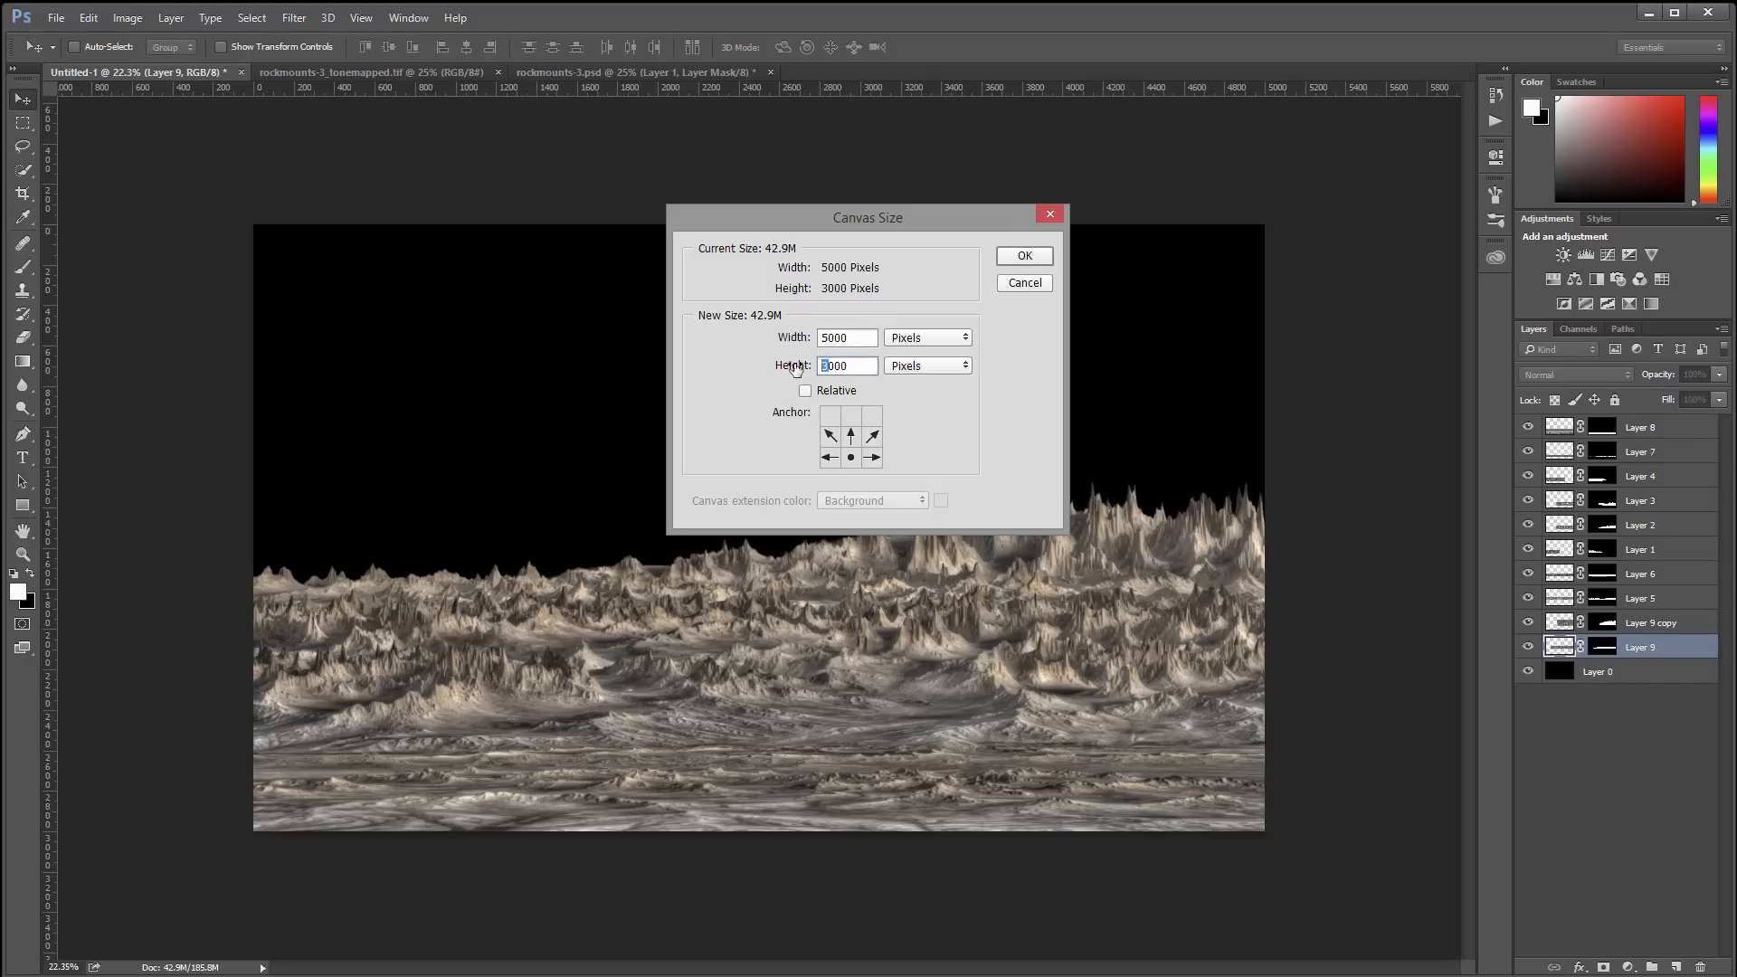
left_click(1016, 263)
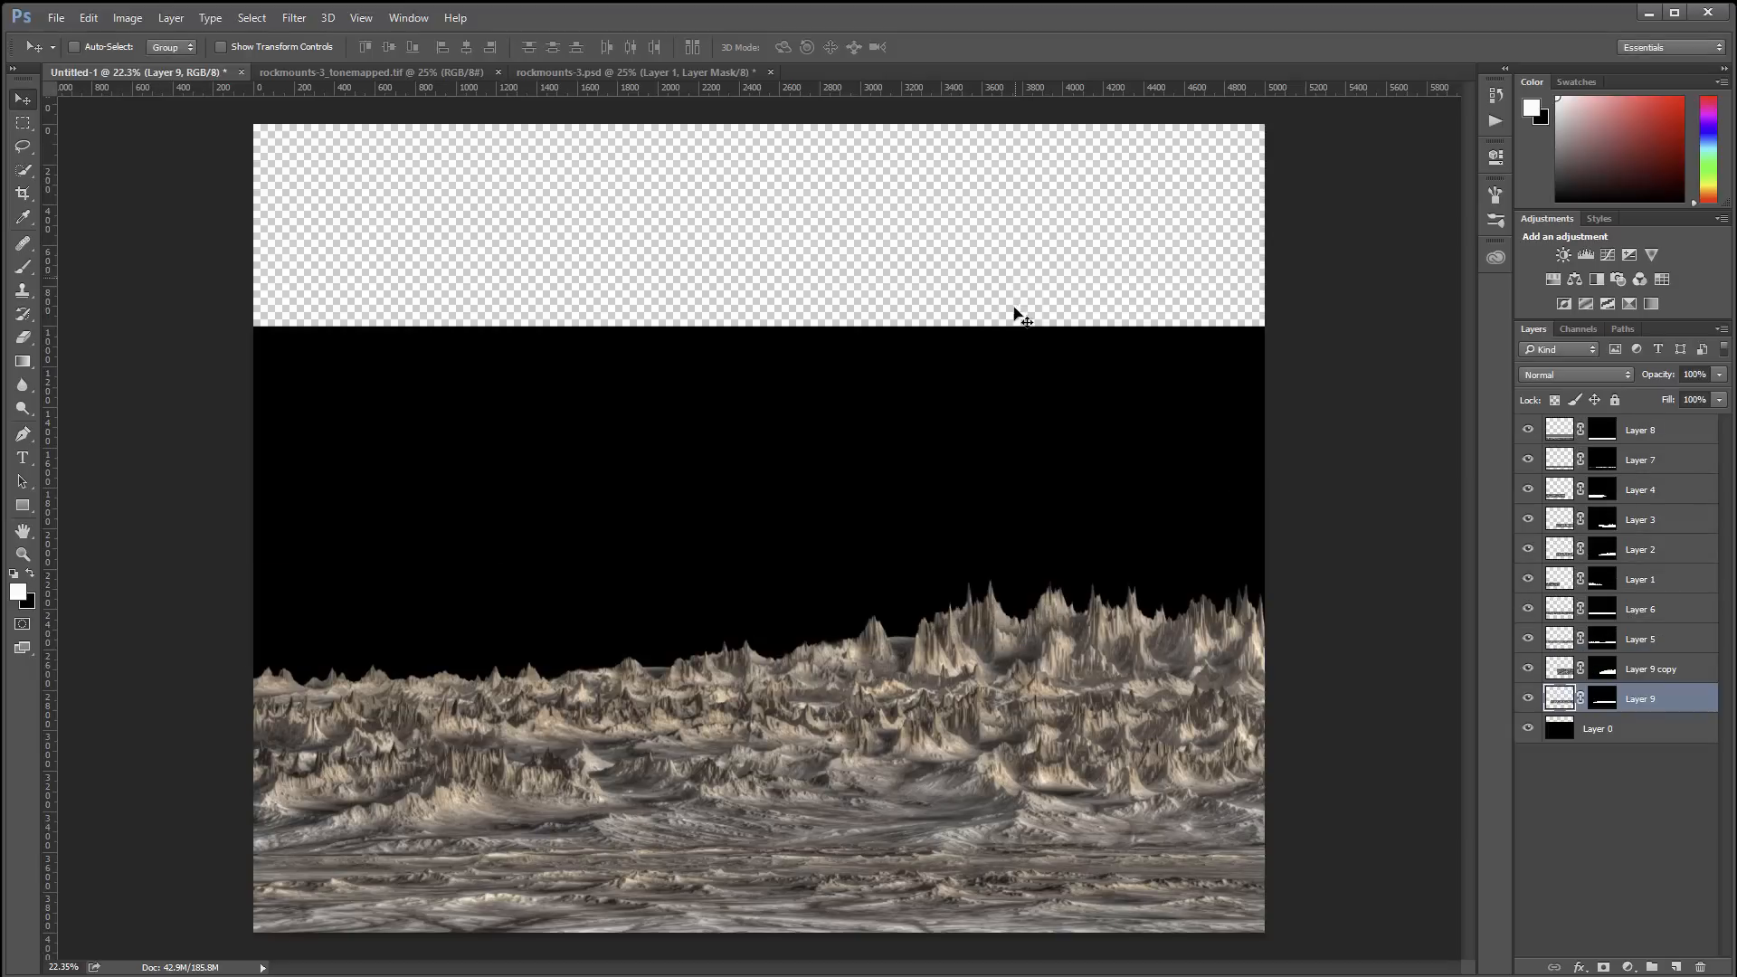
Fill all of Layer 0 with black so the background covers the enlarged canvas
left_click(1640, 725)
key("alt+BackSpace")
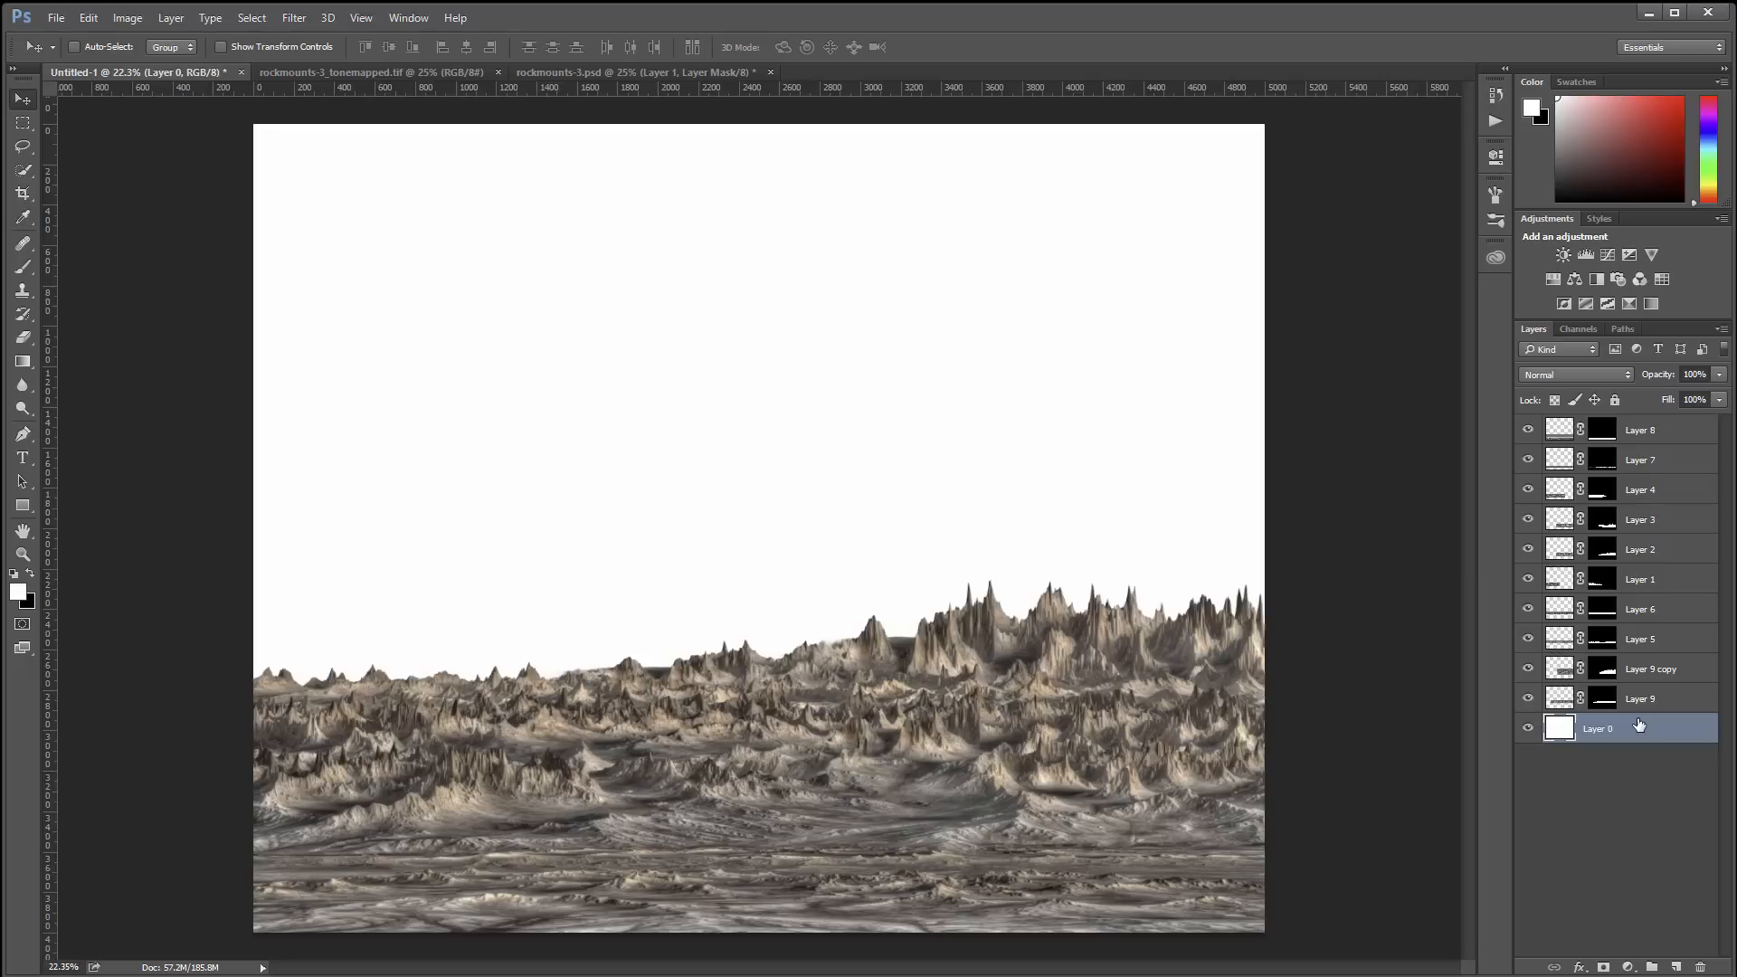
key("ctrl+BackSpace")
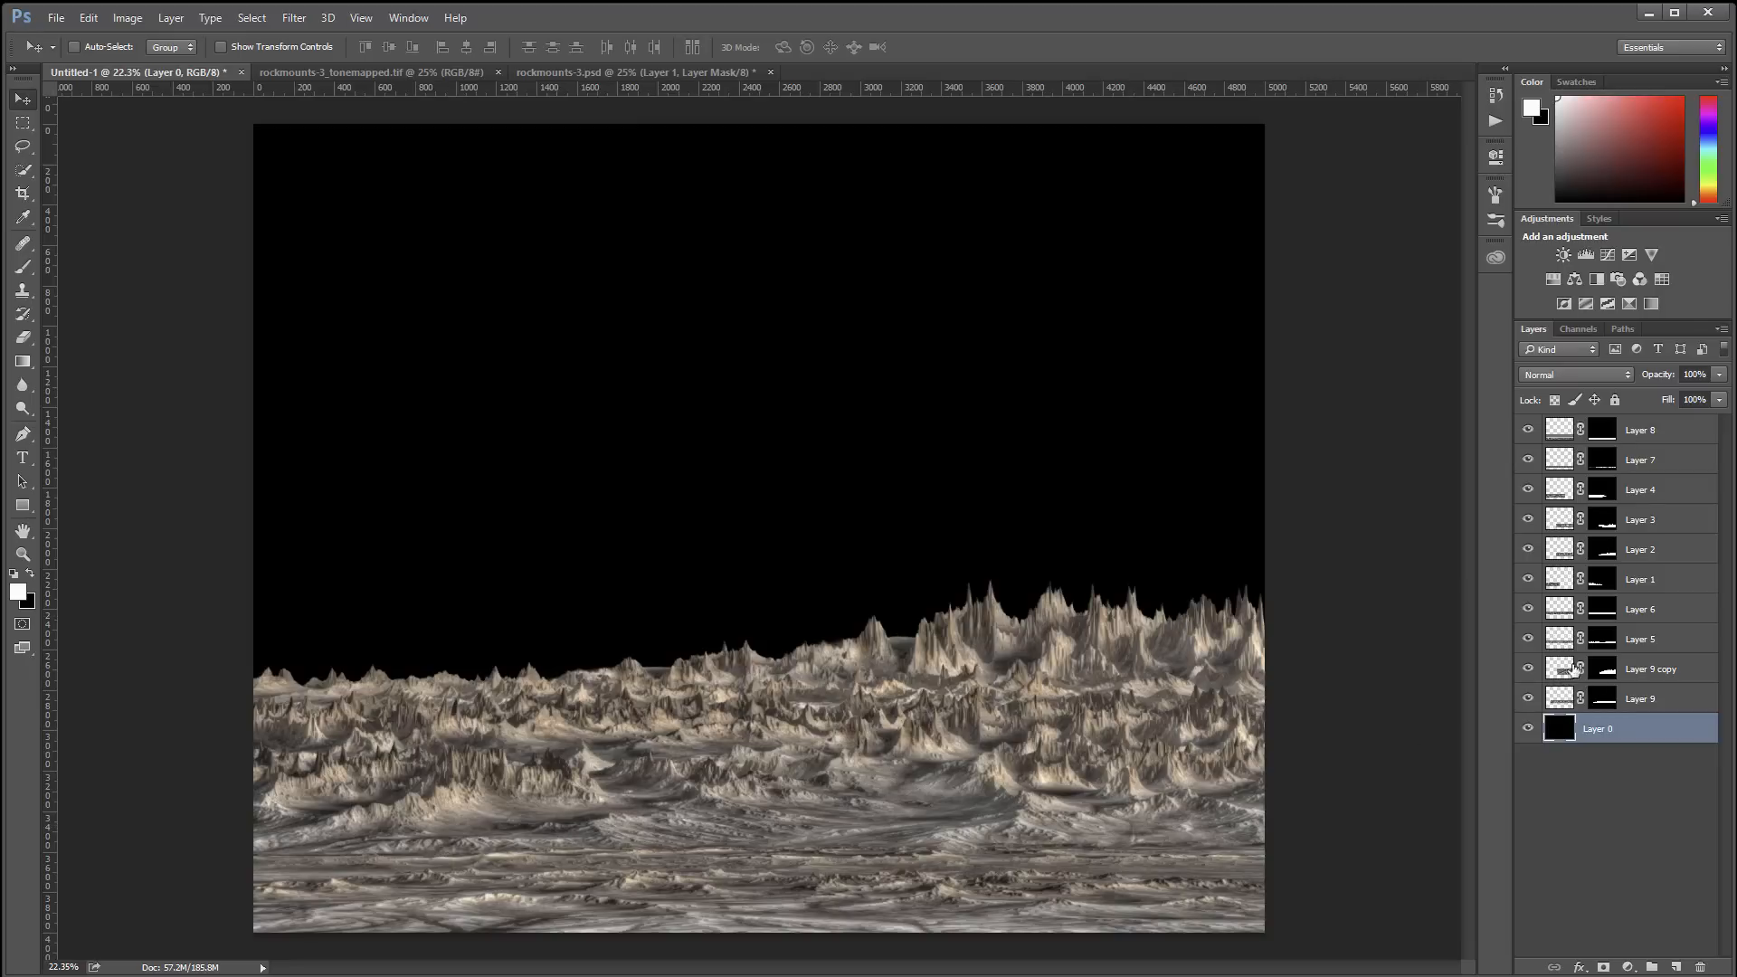
Squash Layer 4 vertically to about 80% of its height, keeping its lower edge in place
left_click(1525, 490)
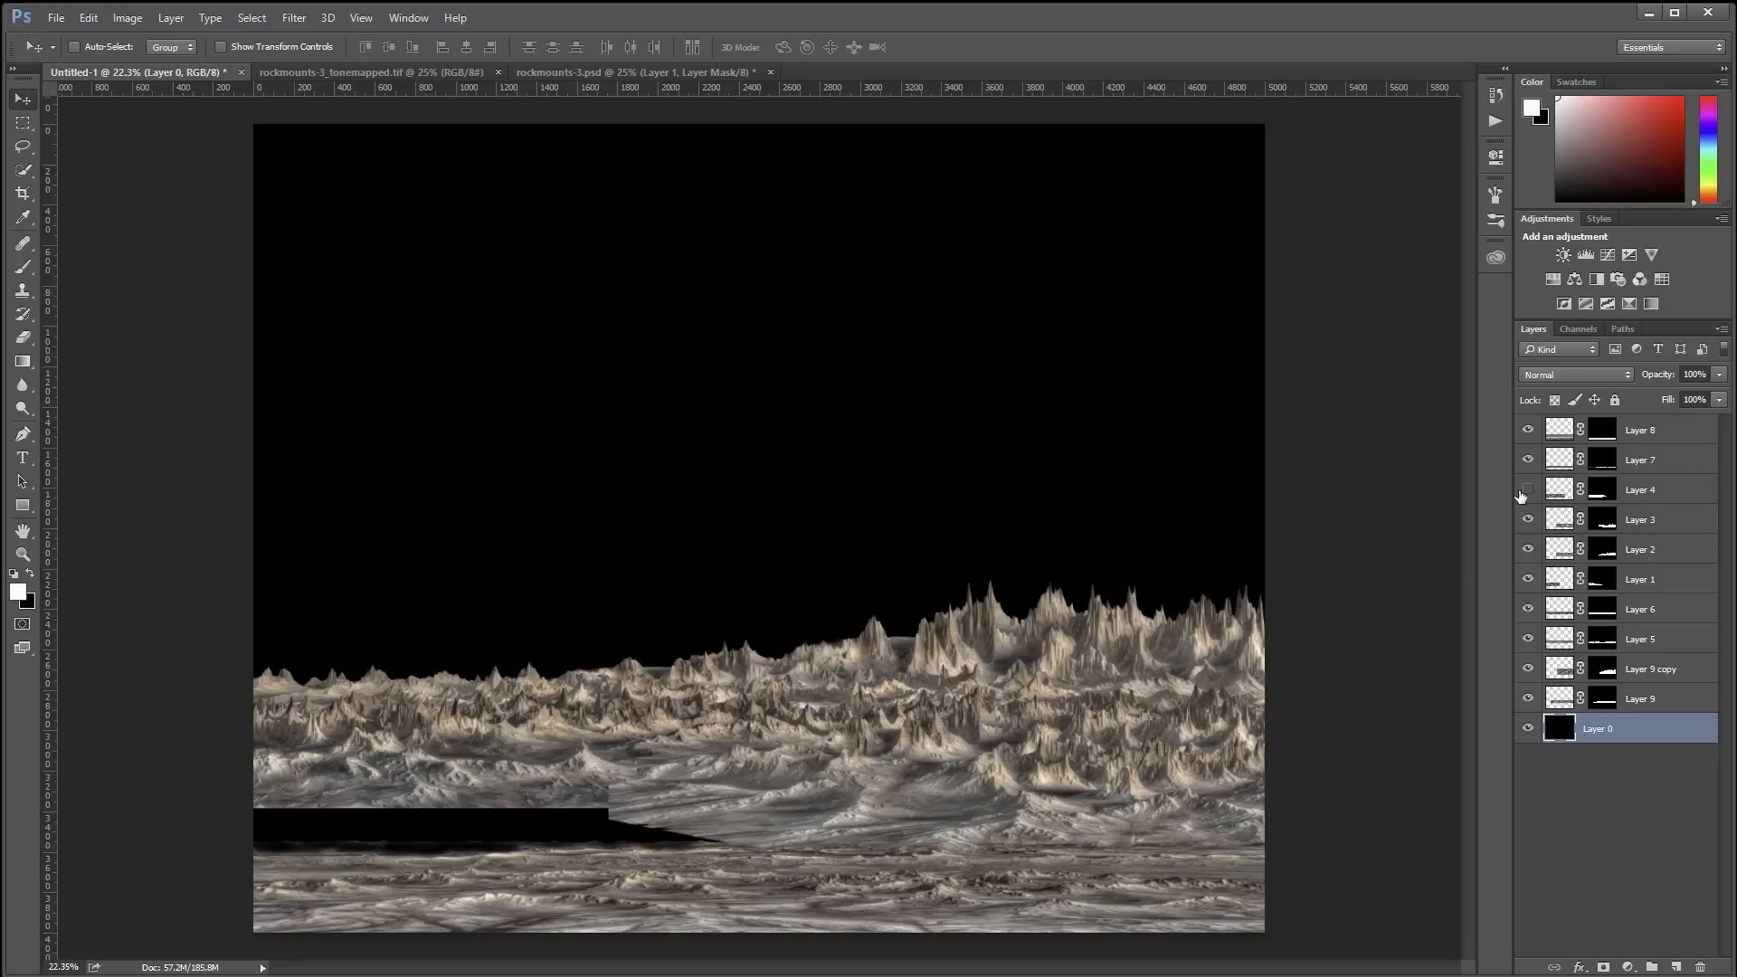
left_click(1526, 490)
left_click(1647, 493)
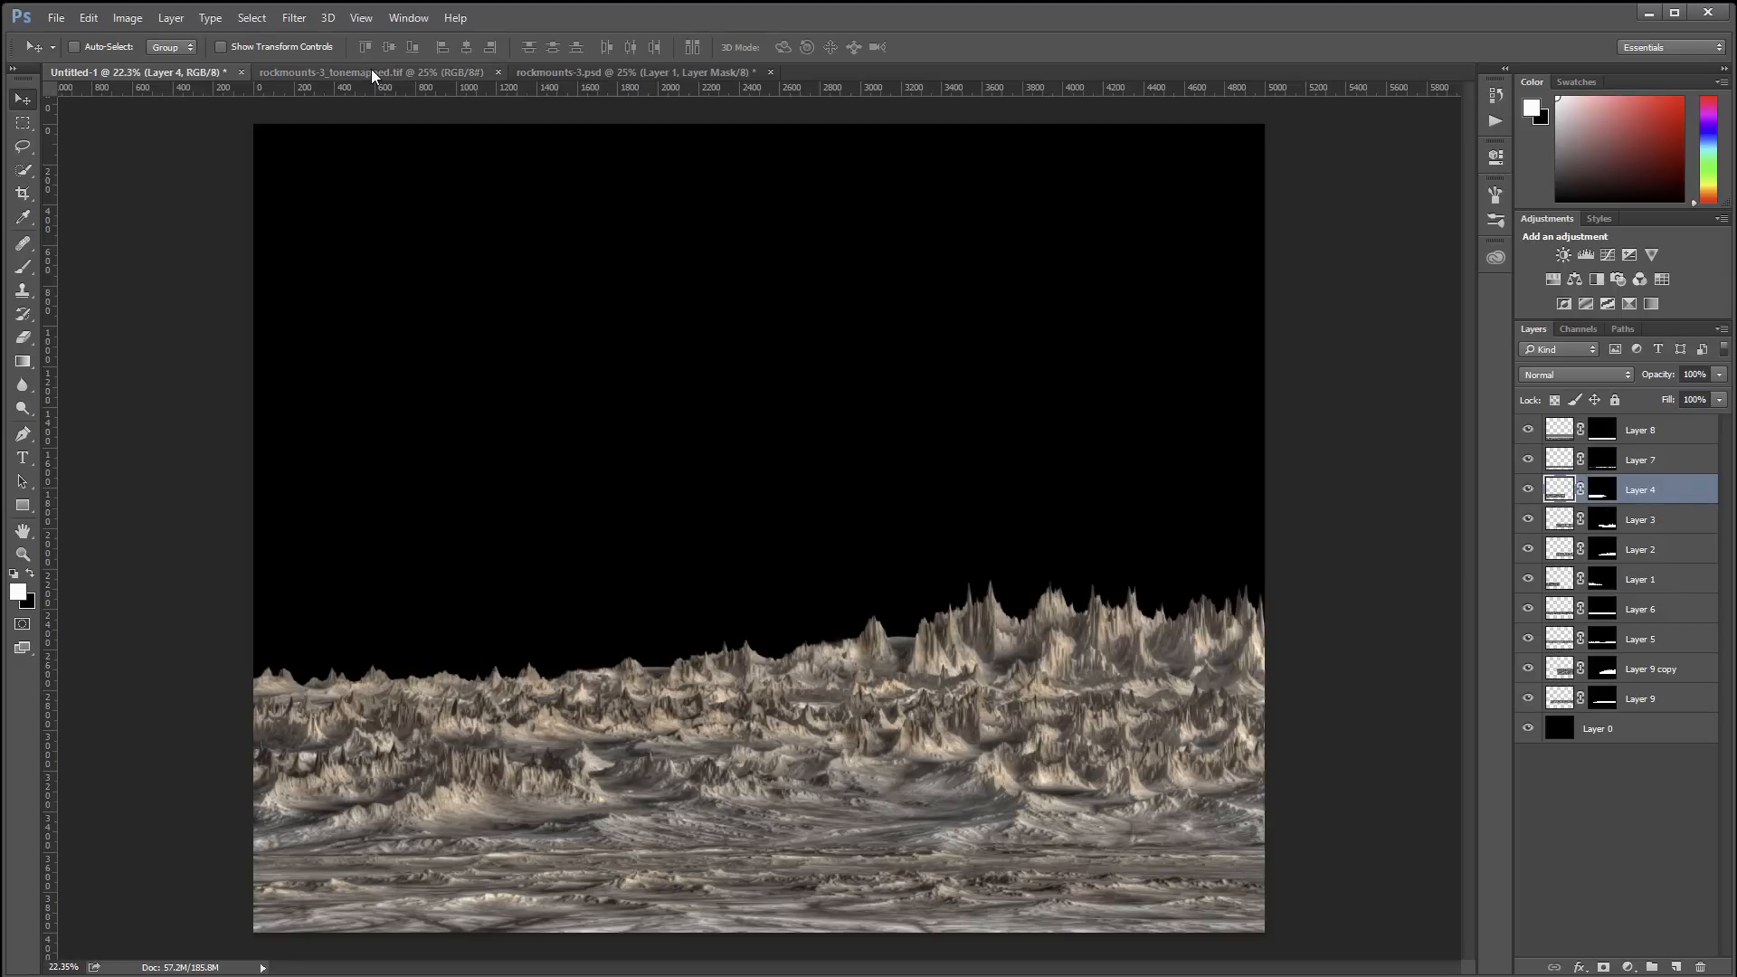
key("ctrl+t")
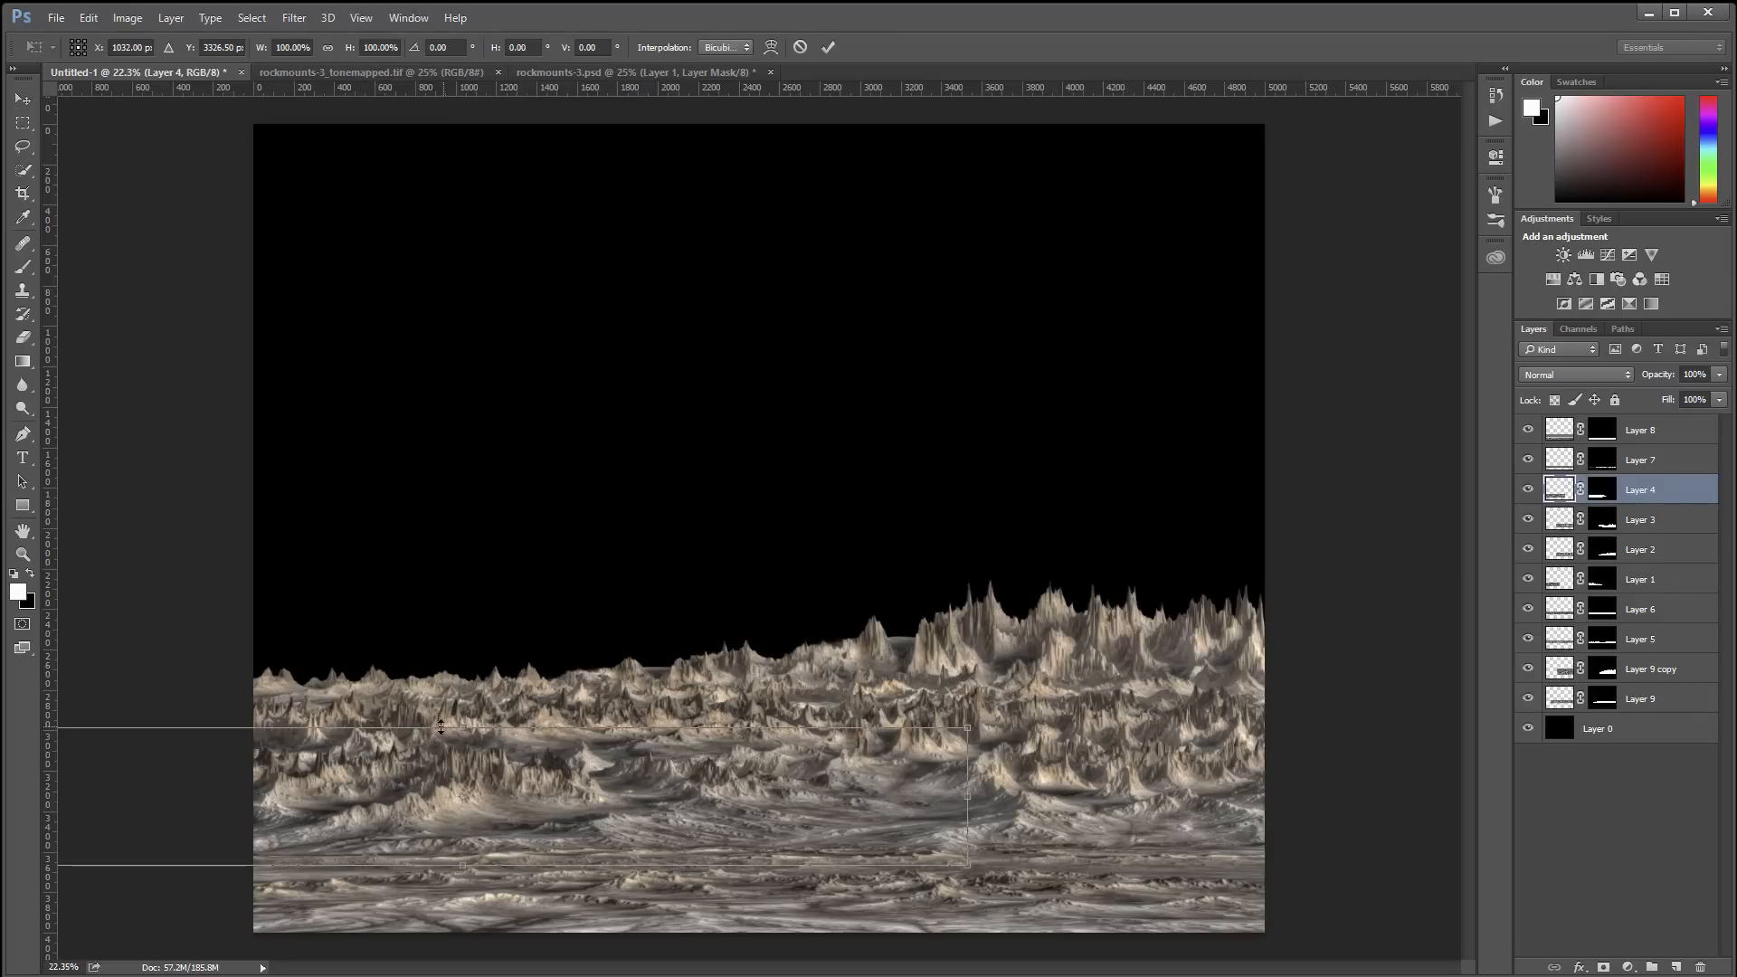
mouse_move(458, 727)
left_mouse_down()
mouse_move(467, 767)
mouse_move(470, 749)
left_mouse_up()
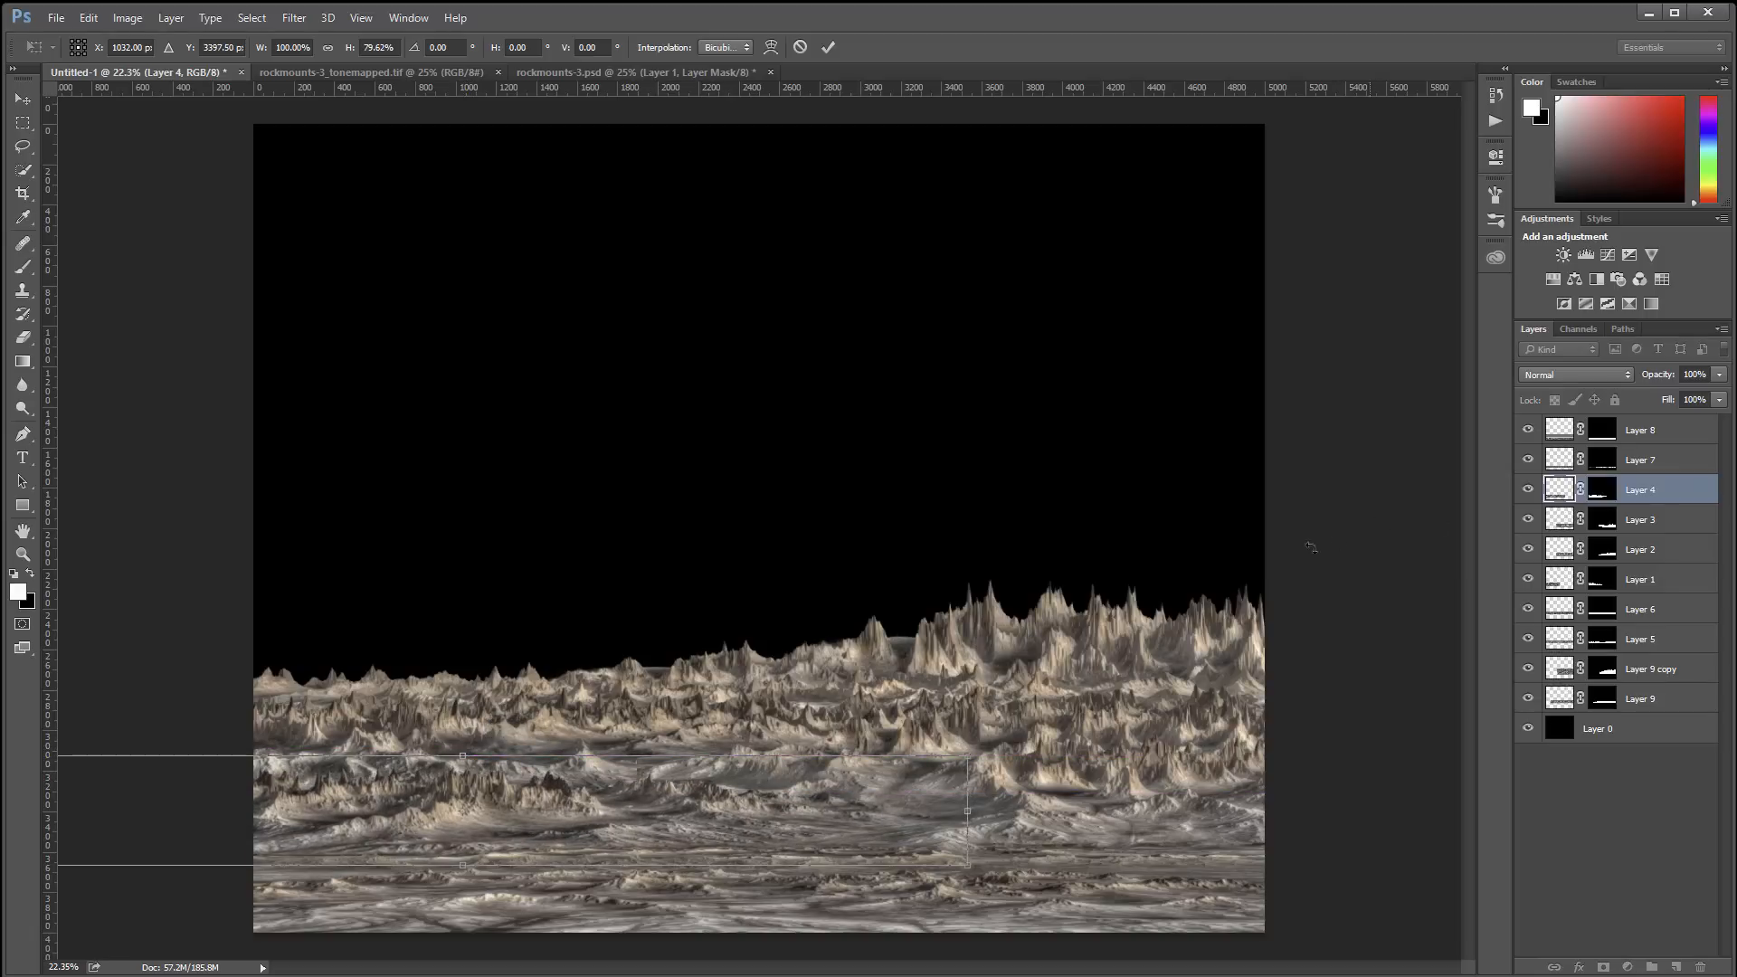
key("Return")
Squash Layer 3 vertically by lowering its upper edge slightly while its lower edge stays in place
left_click(1643, 530)
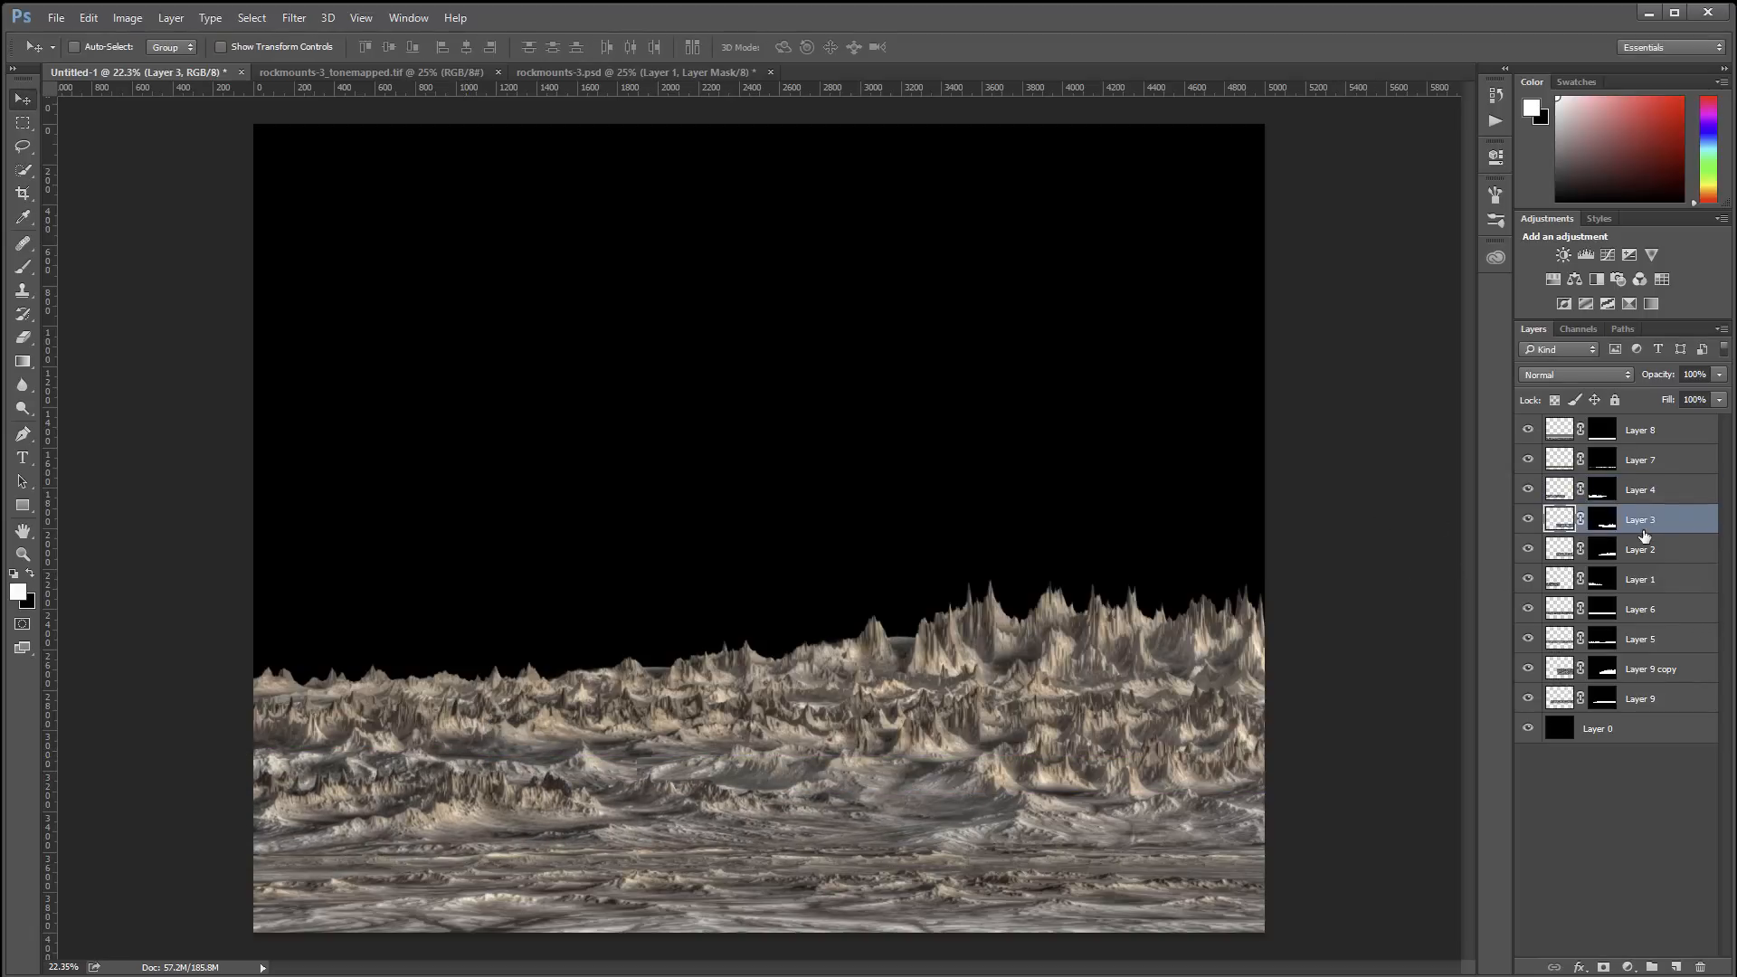
key("ctrl+t")
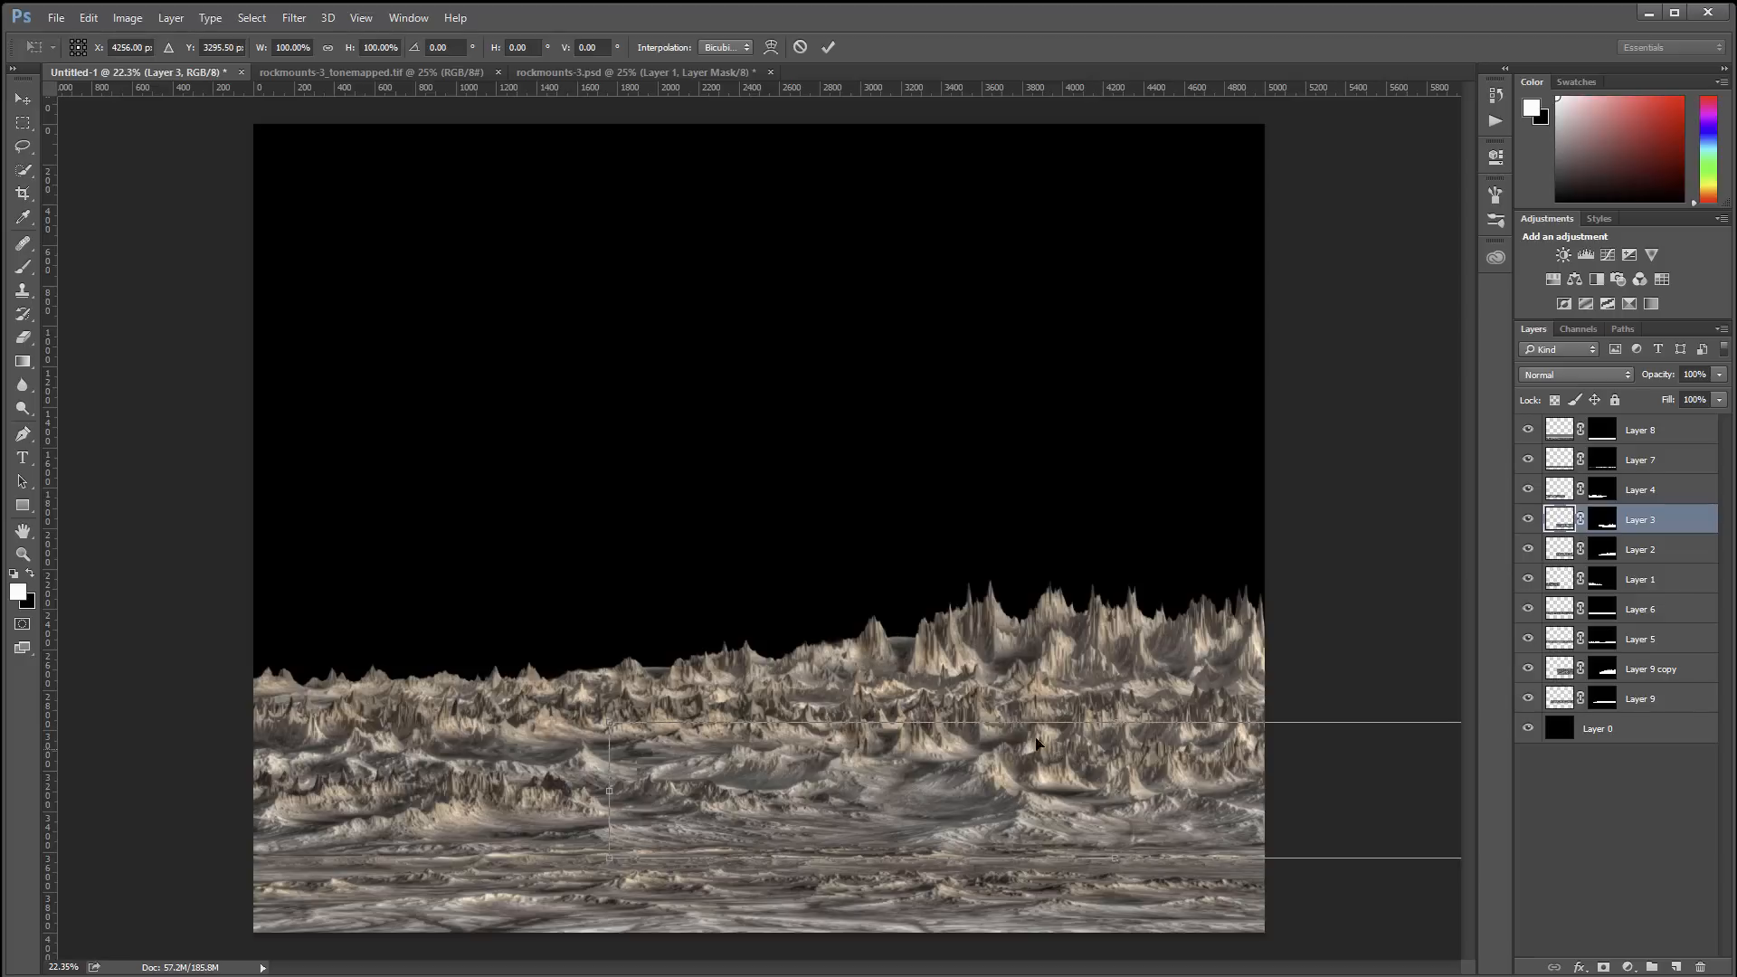
left_click_drag(1019, 720, 1016, 747)
key("Return")
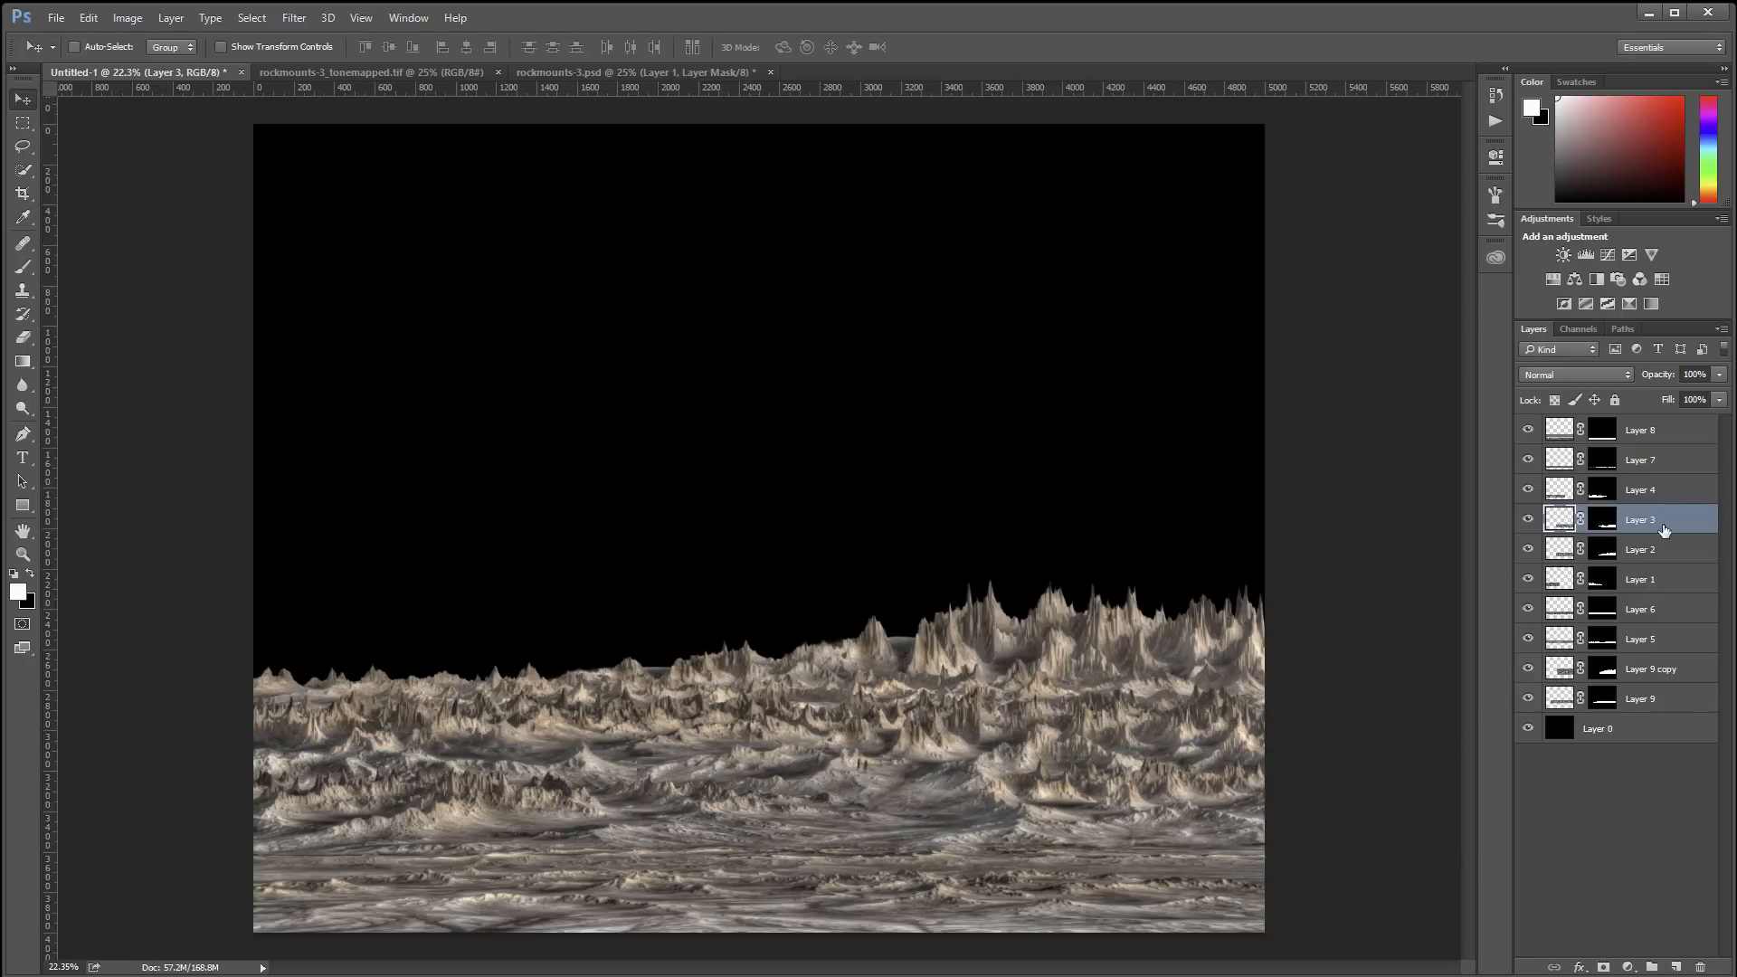
Move the layers from Layer 2 through Layer 9 together slightly down and to the right
left_click(1653, 554)
left_click(1653, 695, "shift")
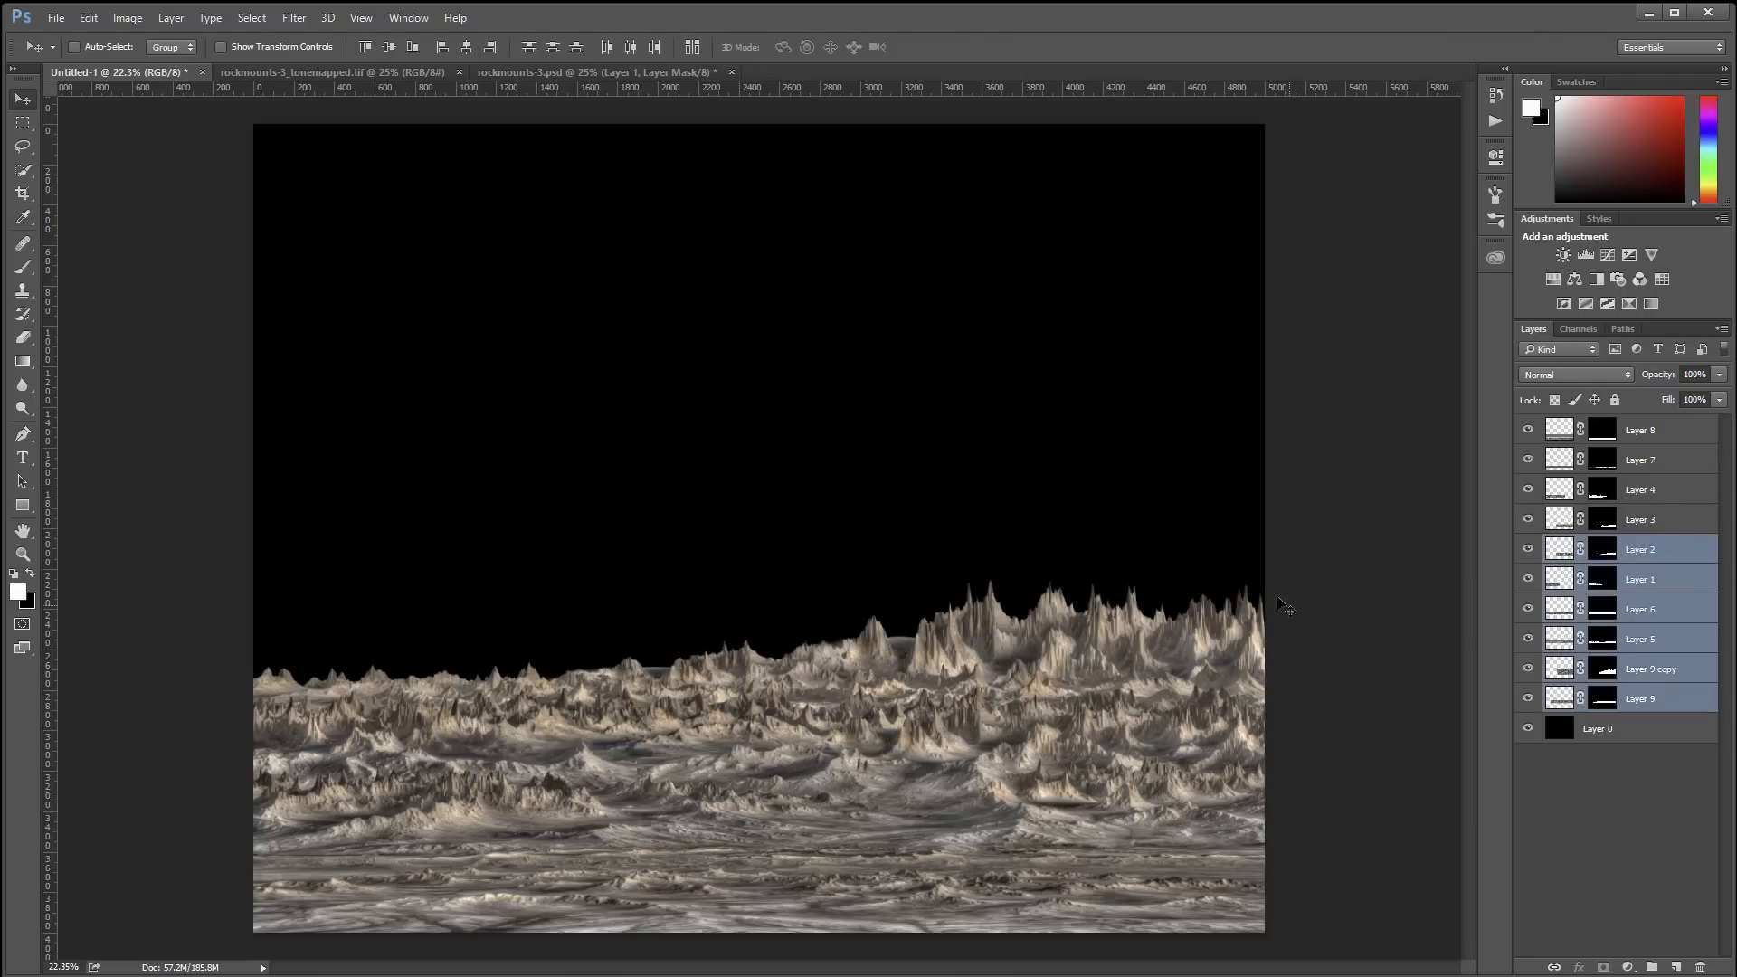
left_click_drag(1005, 622, 1015, 626)
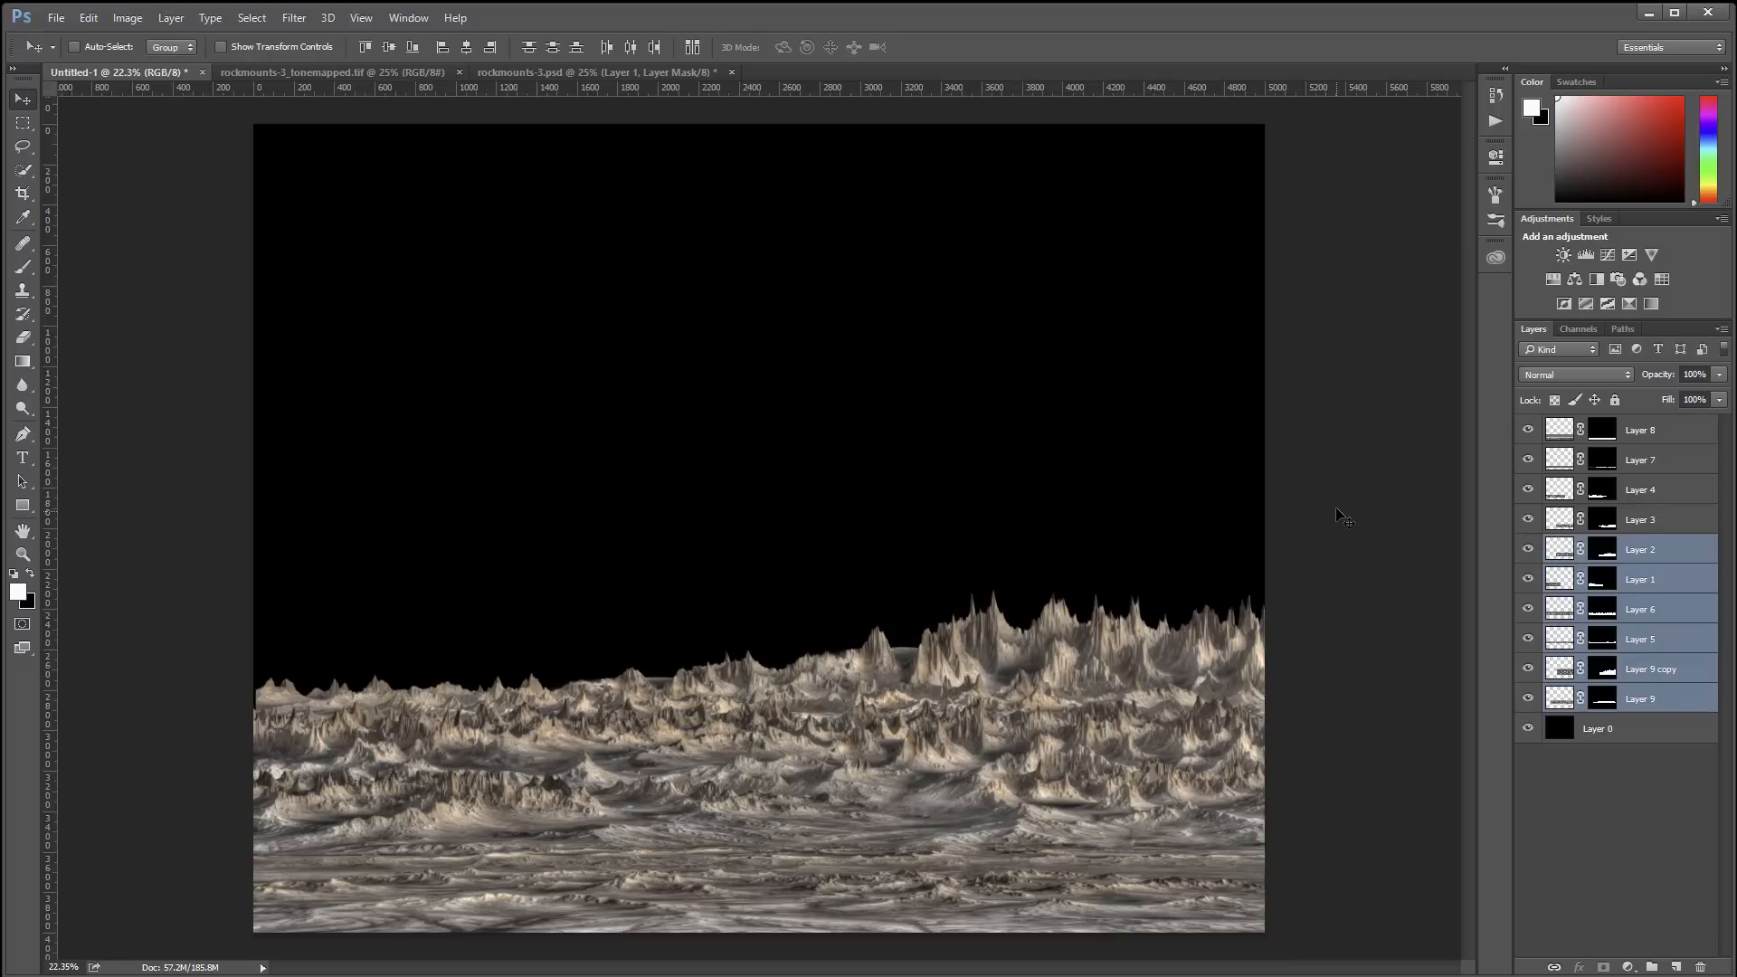
Add a new layer directly above Layer 0 and set the foreground colour to a medium sky blue
left_click(1635, 728)
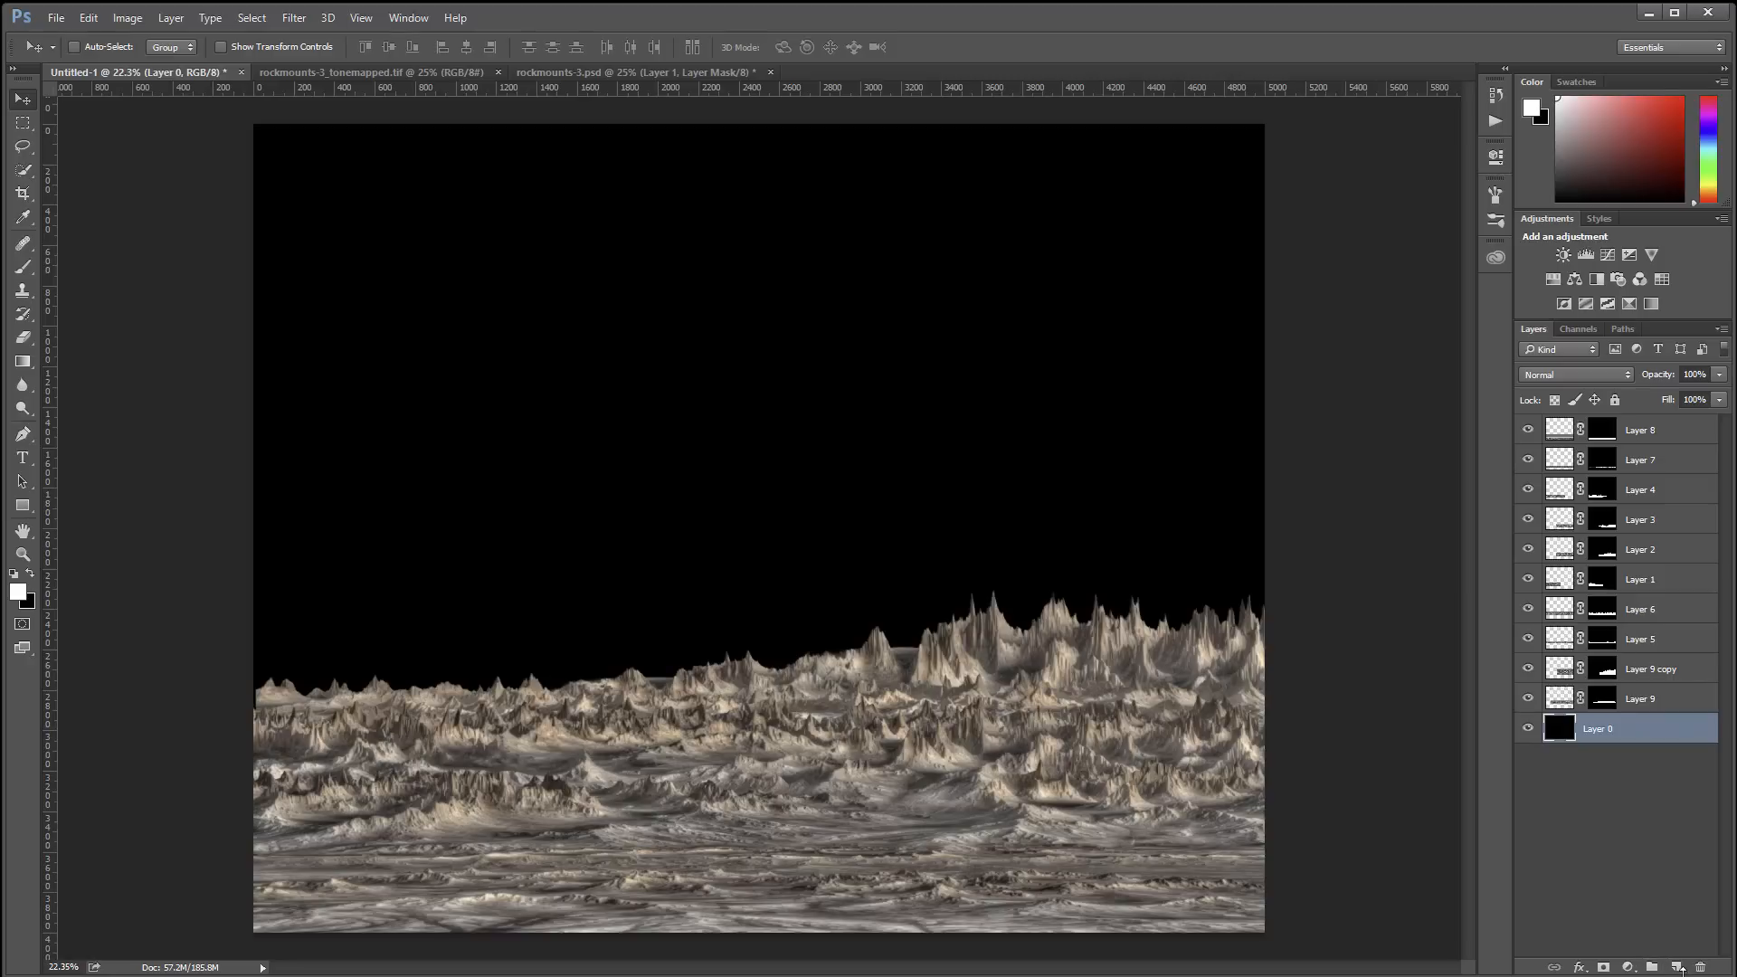
left_click(1677, 966)
left_click(18, 591)
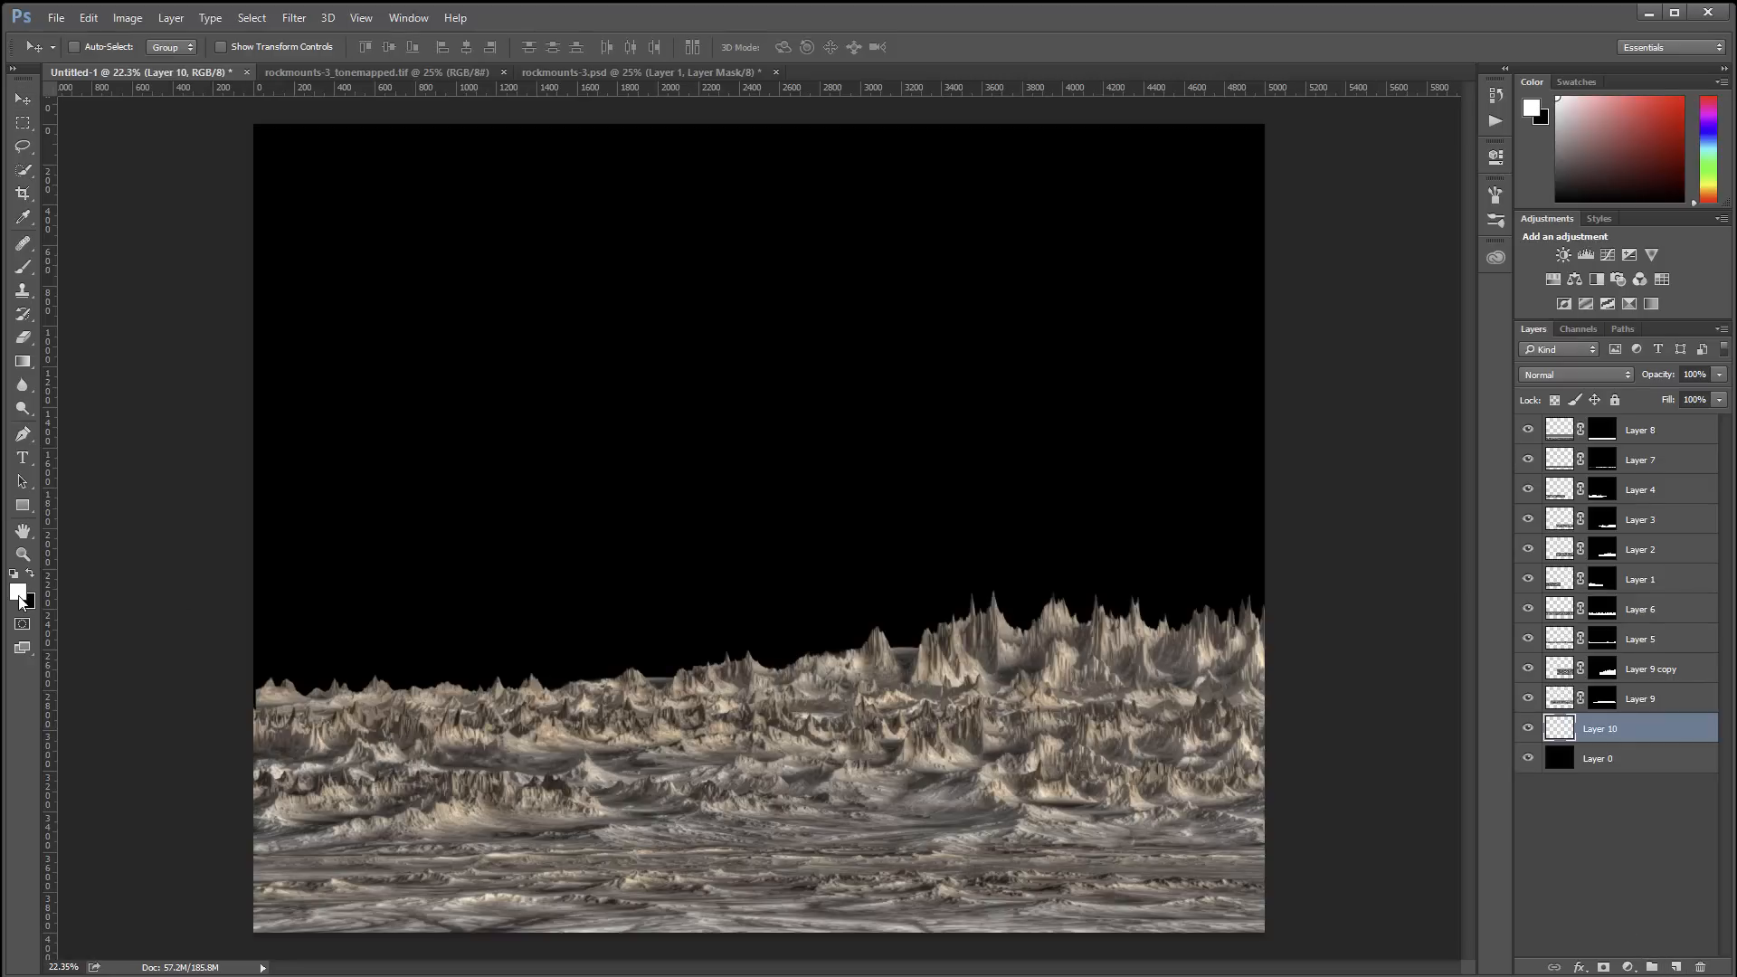
left_click(404, 715)
left_click(331, 665)
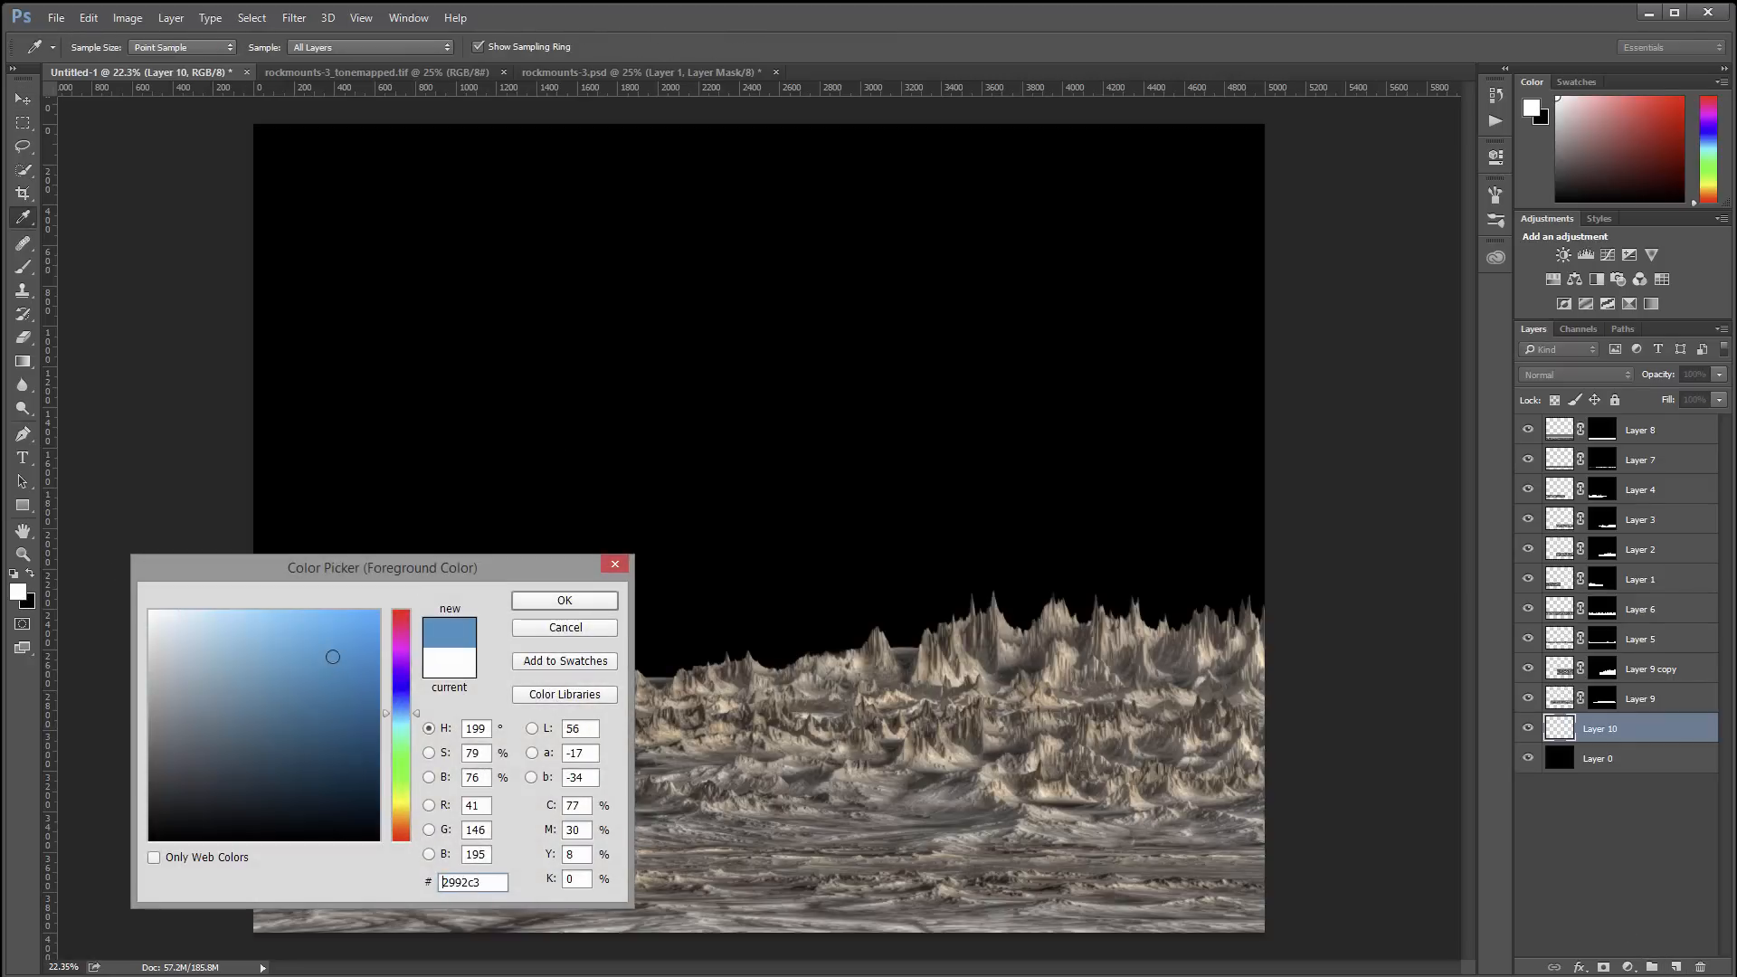
left_click_drag(331, 665, 335, 640)
left_click(517, 602)
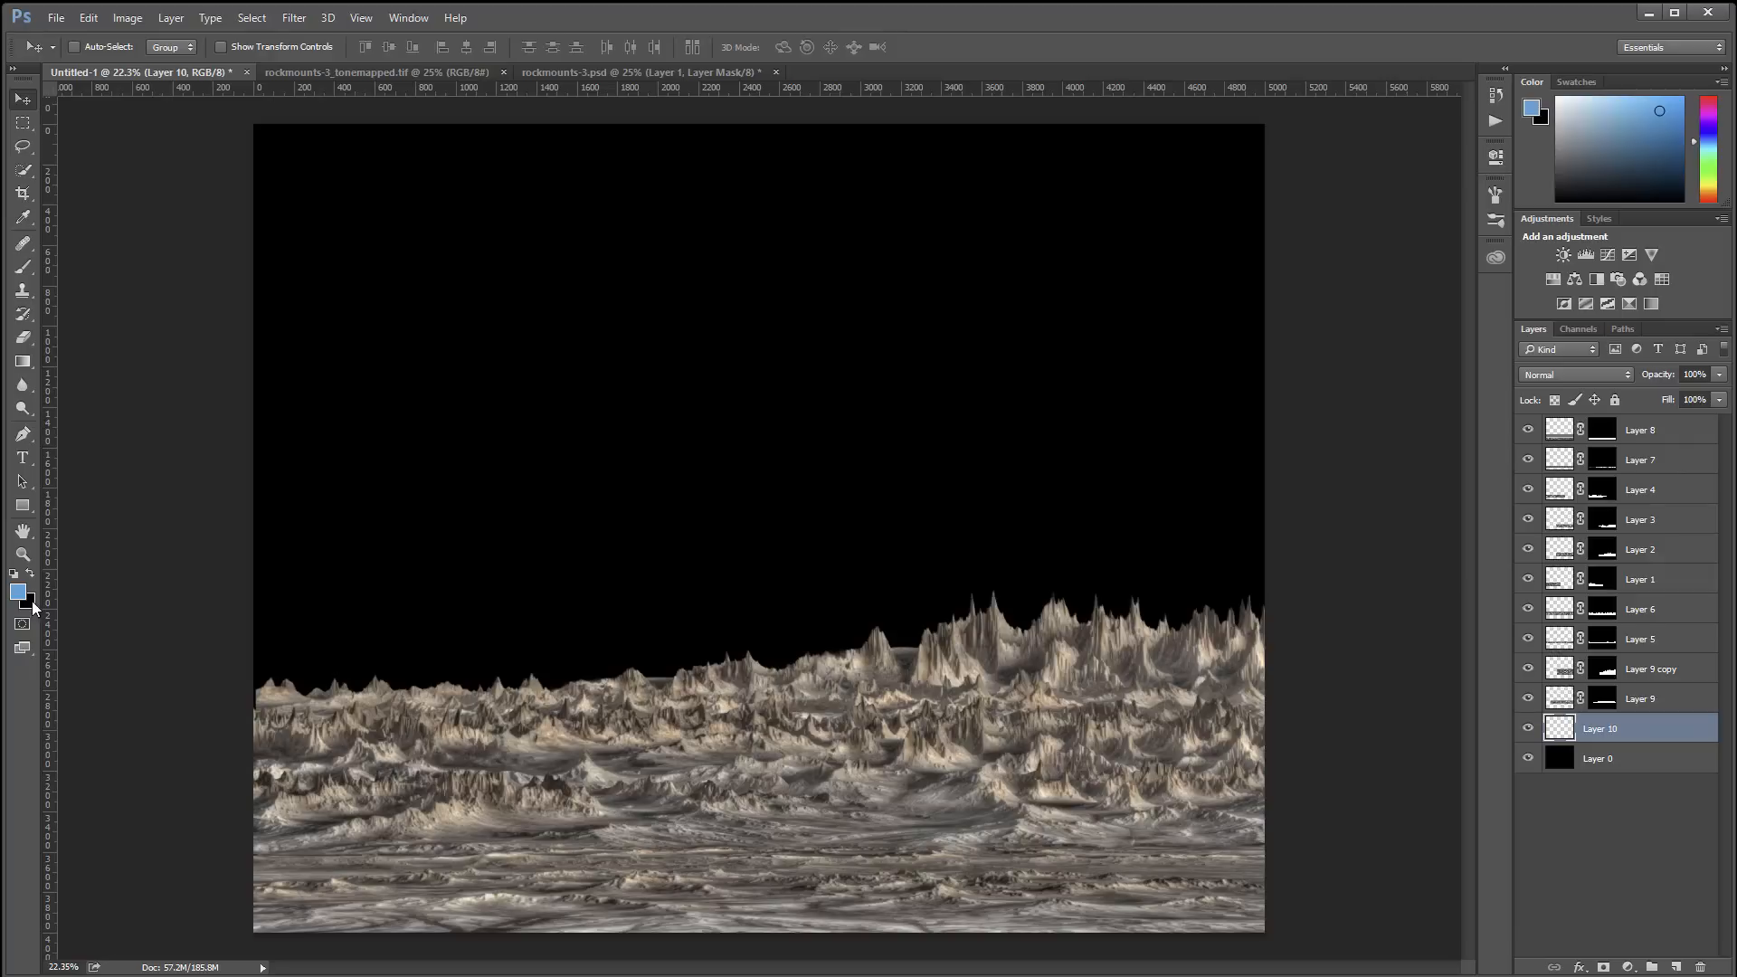
Set the background colour to dark blue #144b68
left_click(31, 602)
left_click(403, 713)
left_click(343, 747)
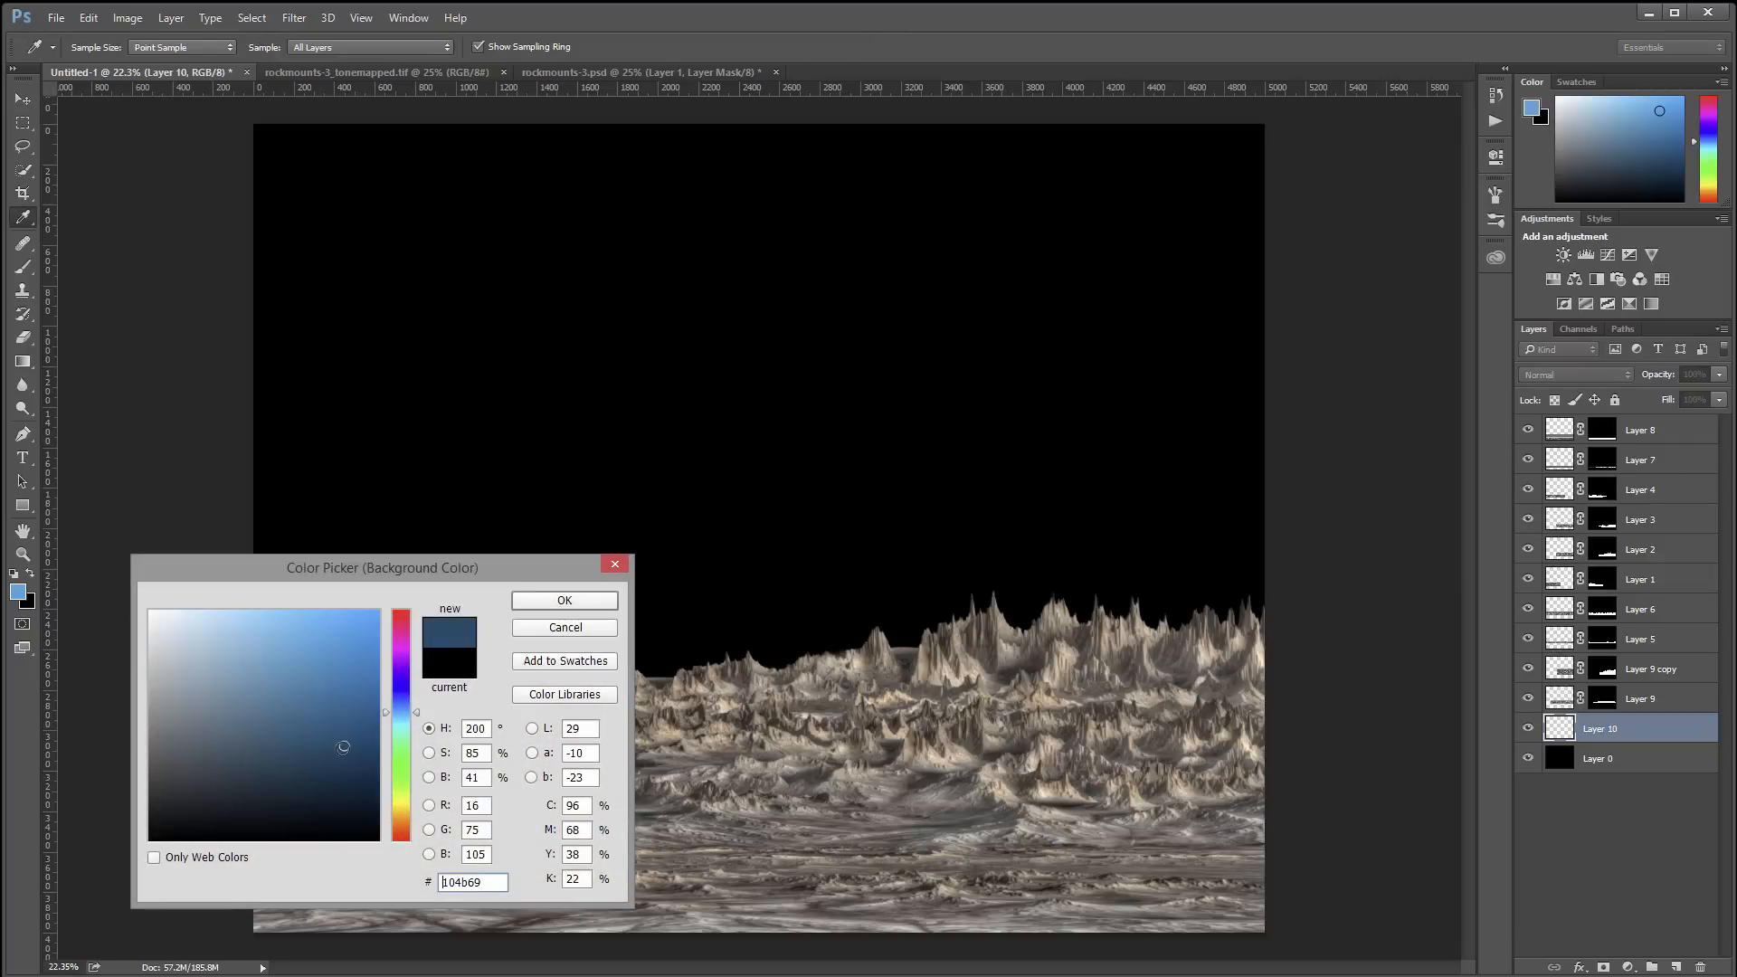
left_click_drag(343, 747, 334, 747)
left_click(565, 600)
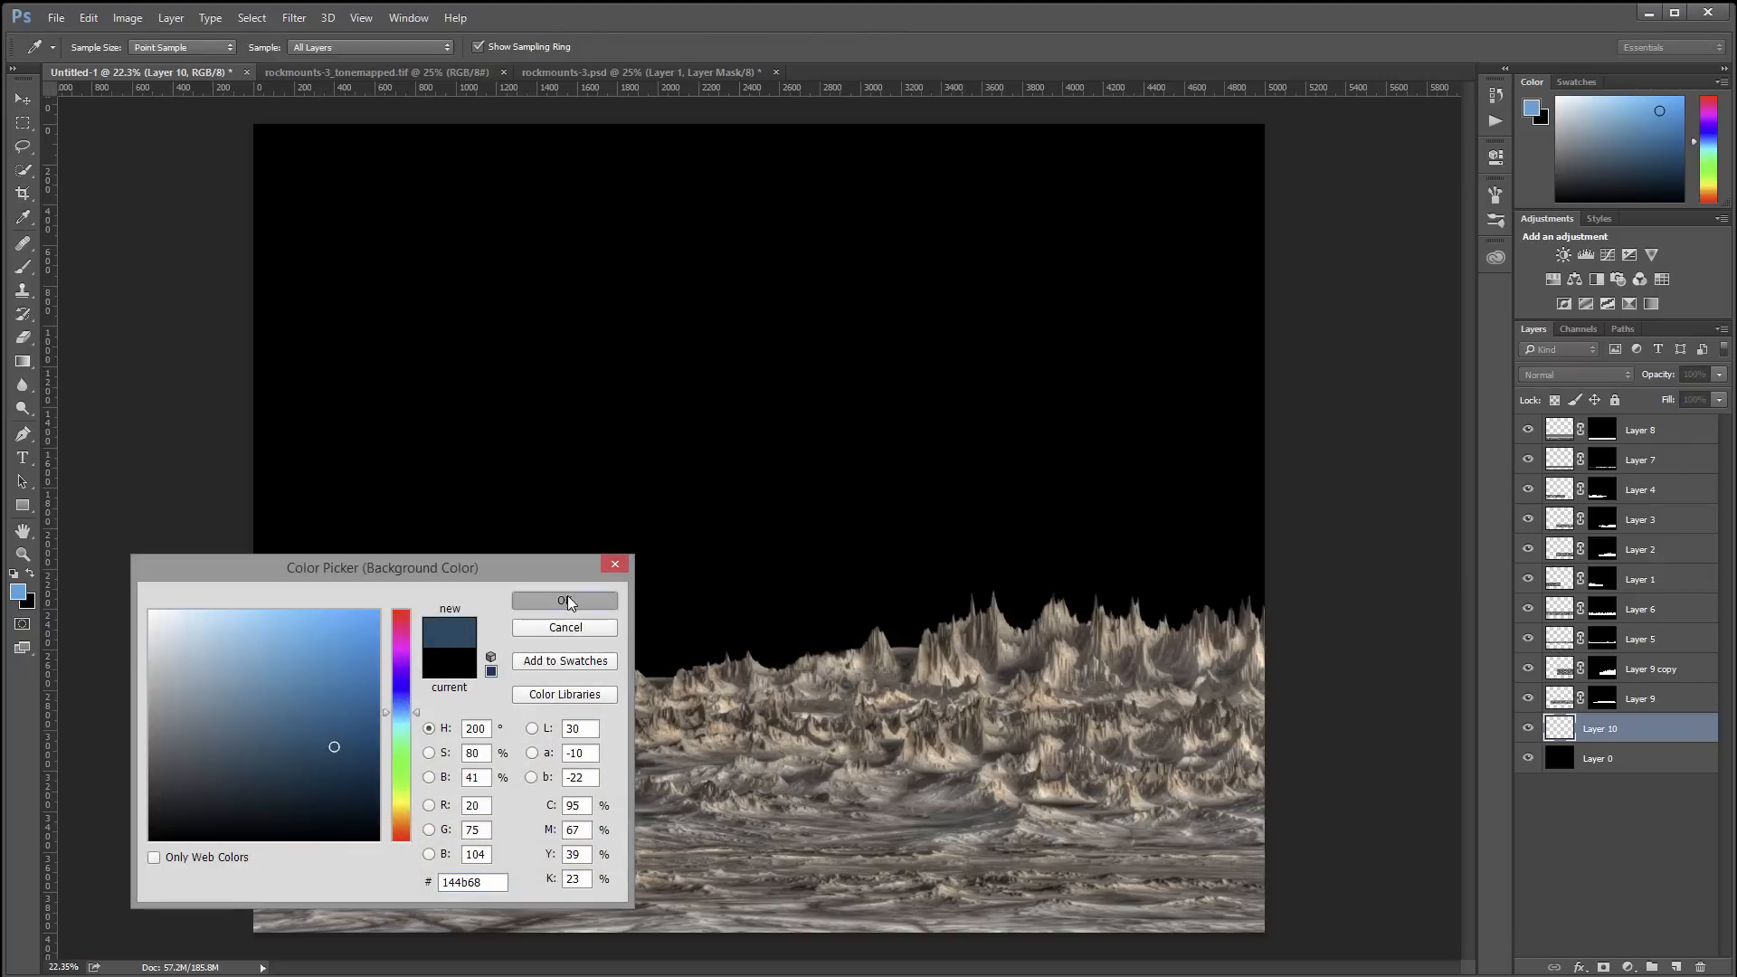
Render Clouds on the new Layer 10 using the two blue colours
left_click(294, 17)
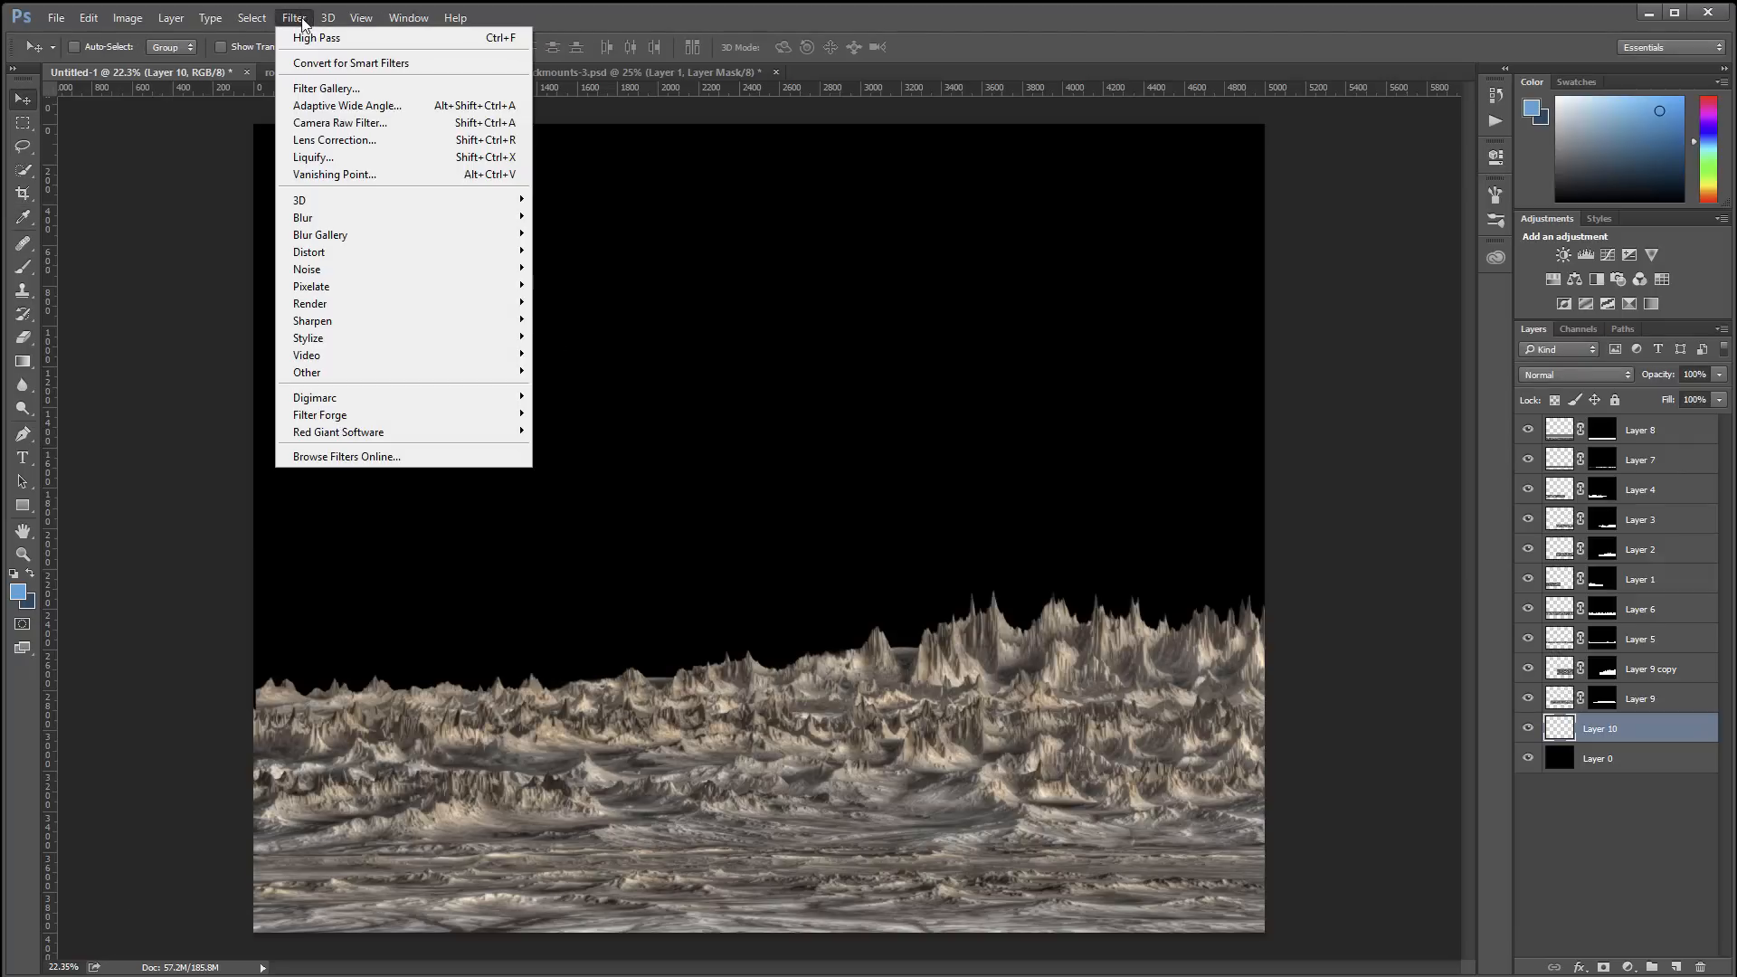
mouse_move(435, 304)
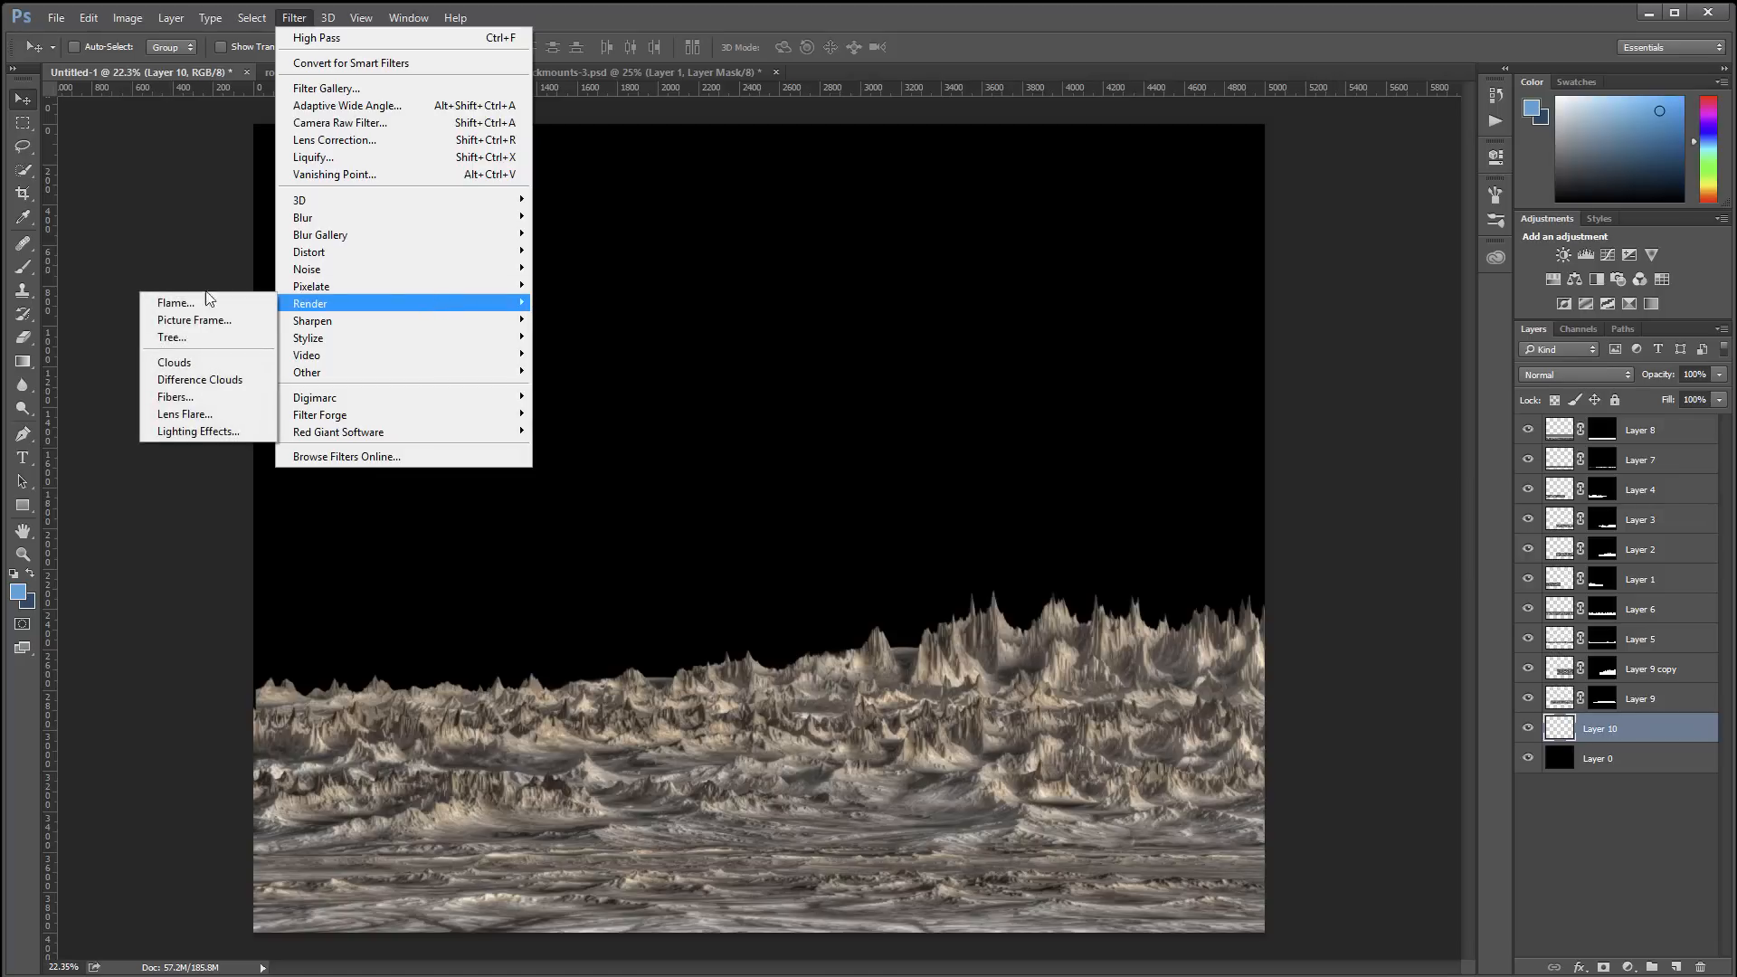
left_click(188, 362)
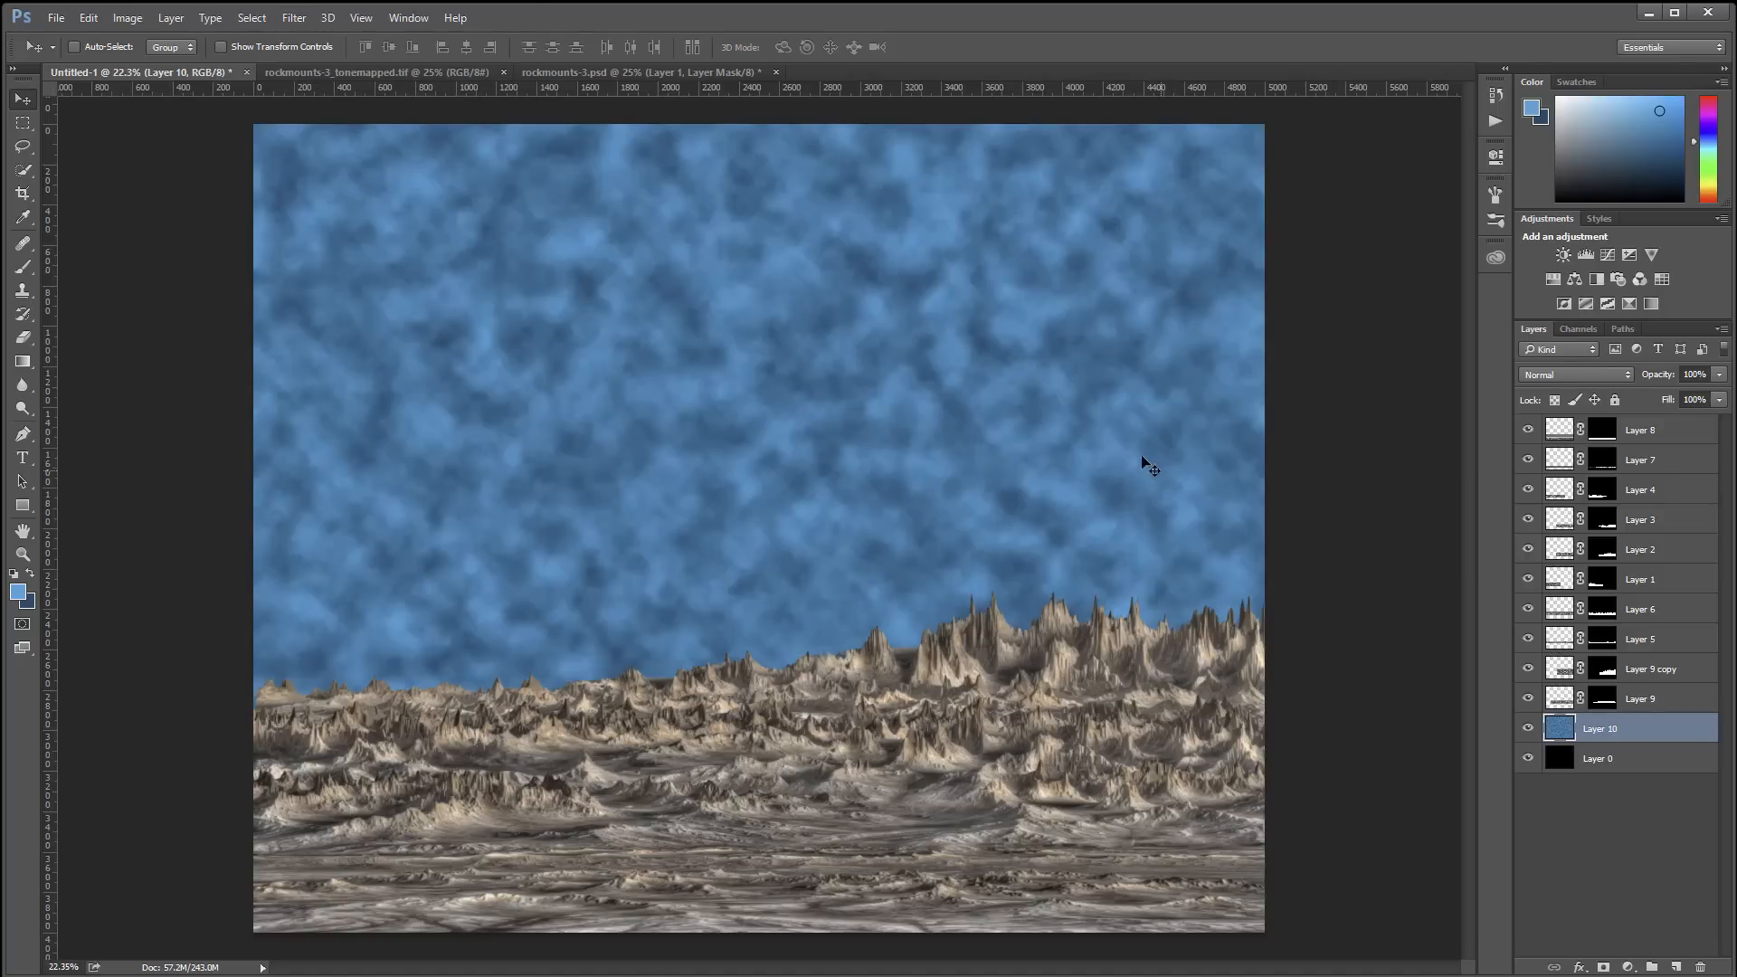
Apply a Motion Blur to the clouds on Layer 10 with a 0° angle and a distance of about 1185 pixels
left_click(293, 17)
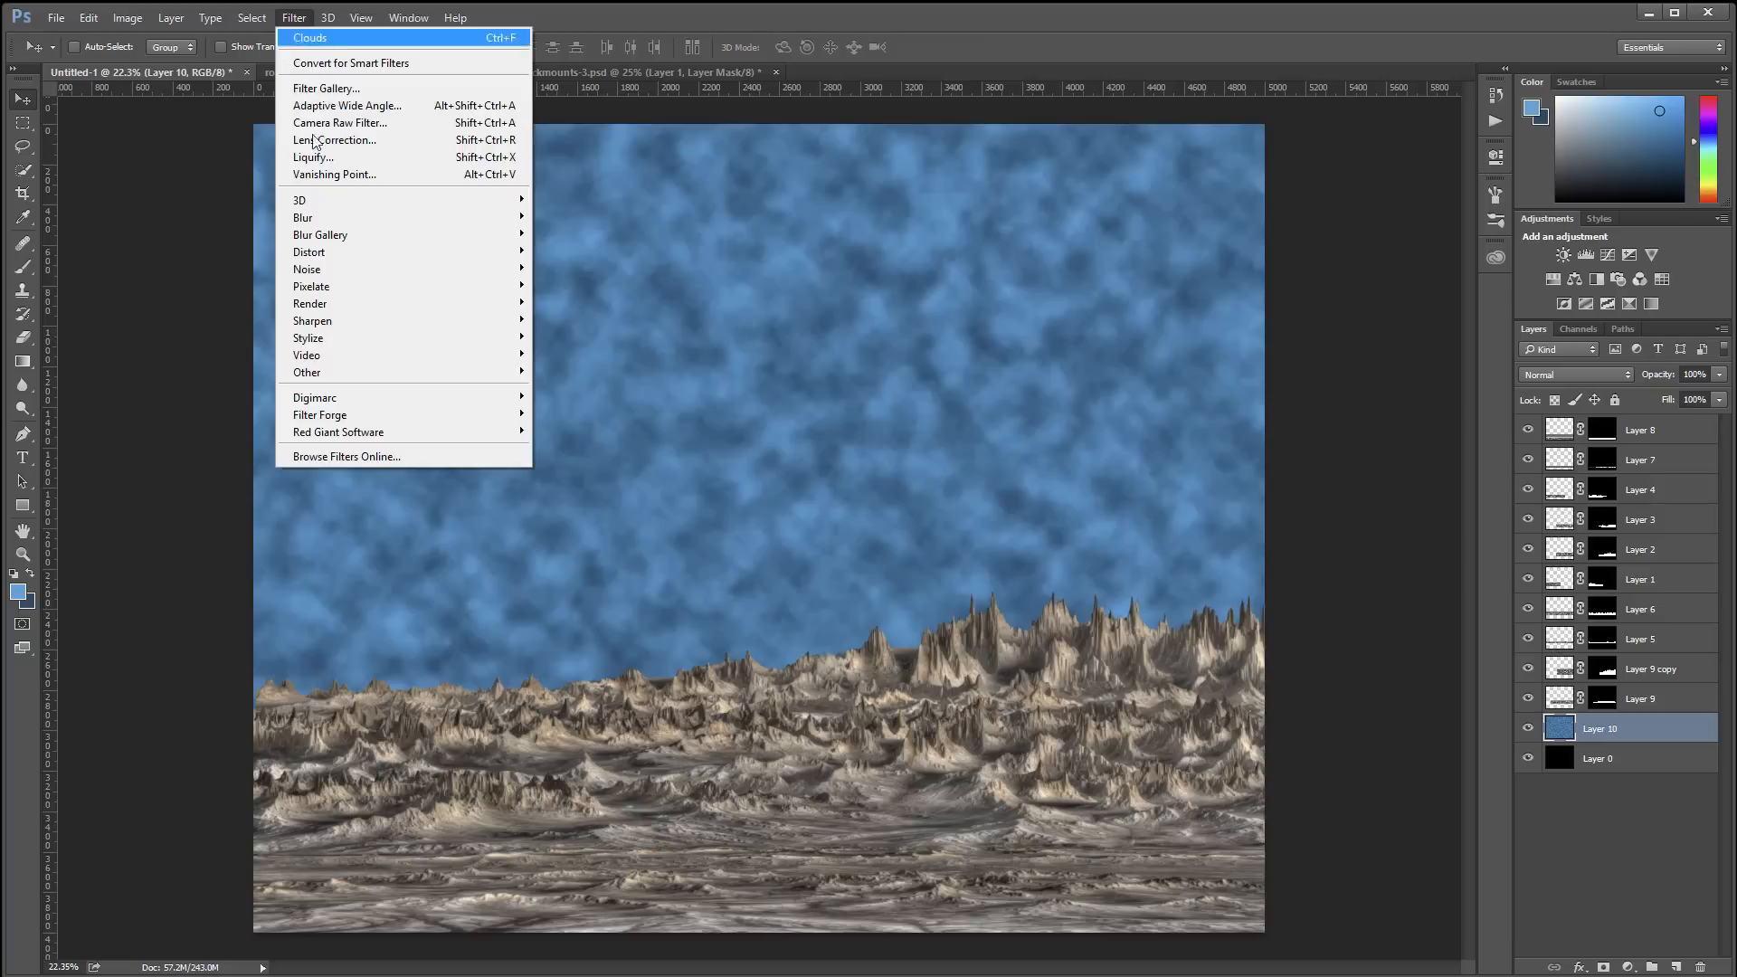
mouse_move(400, 217)
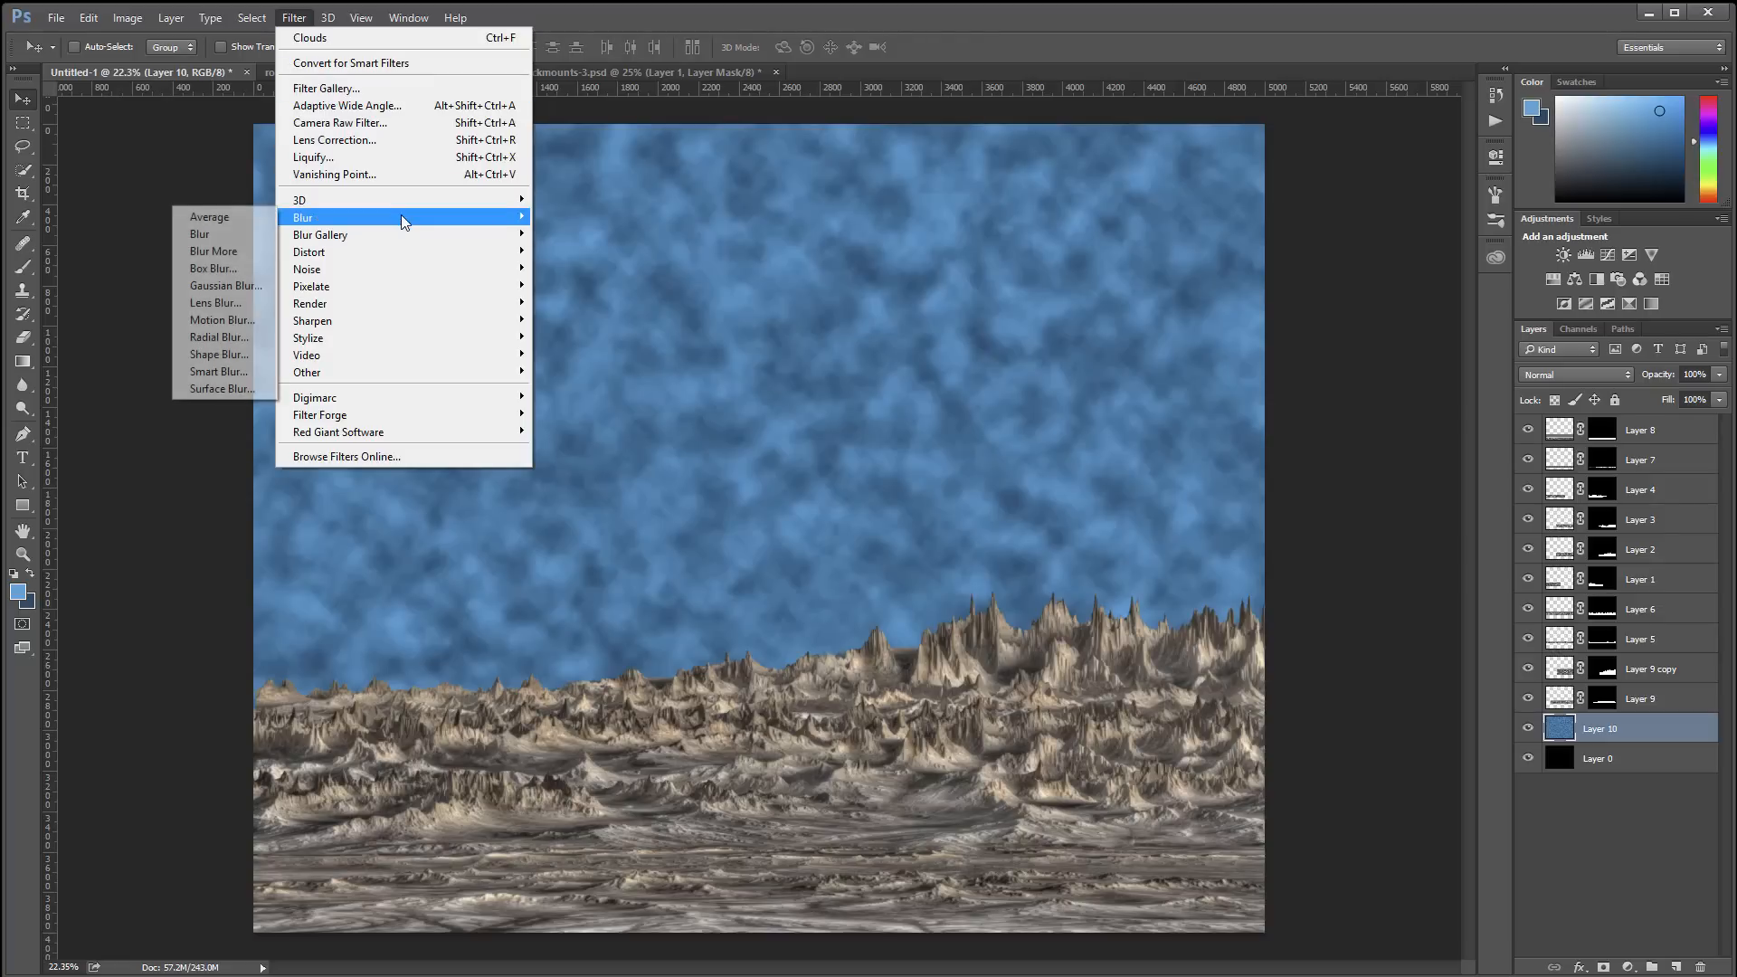
left_click(231, 317)
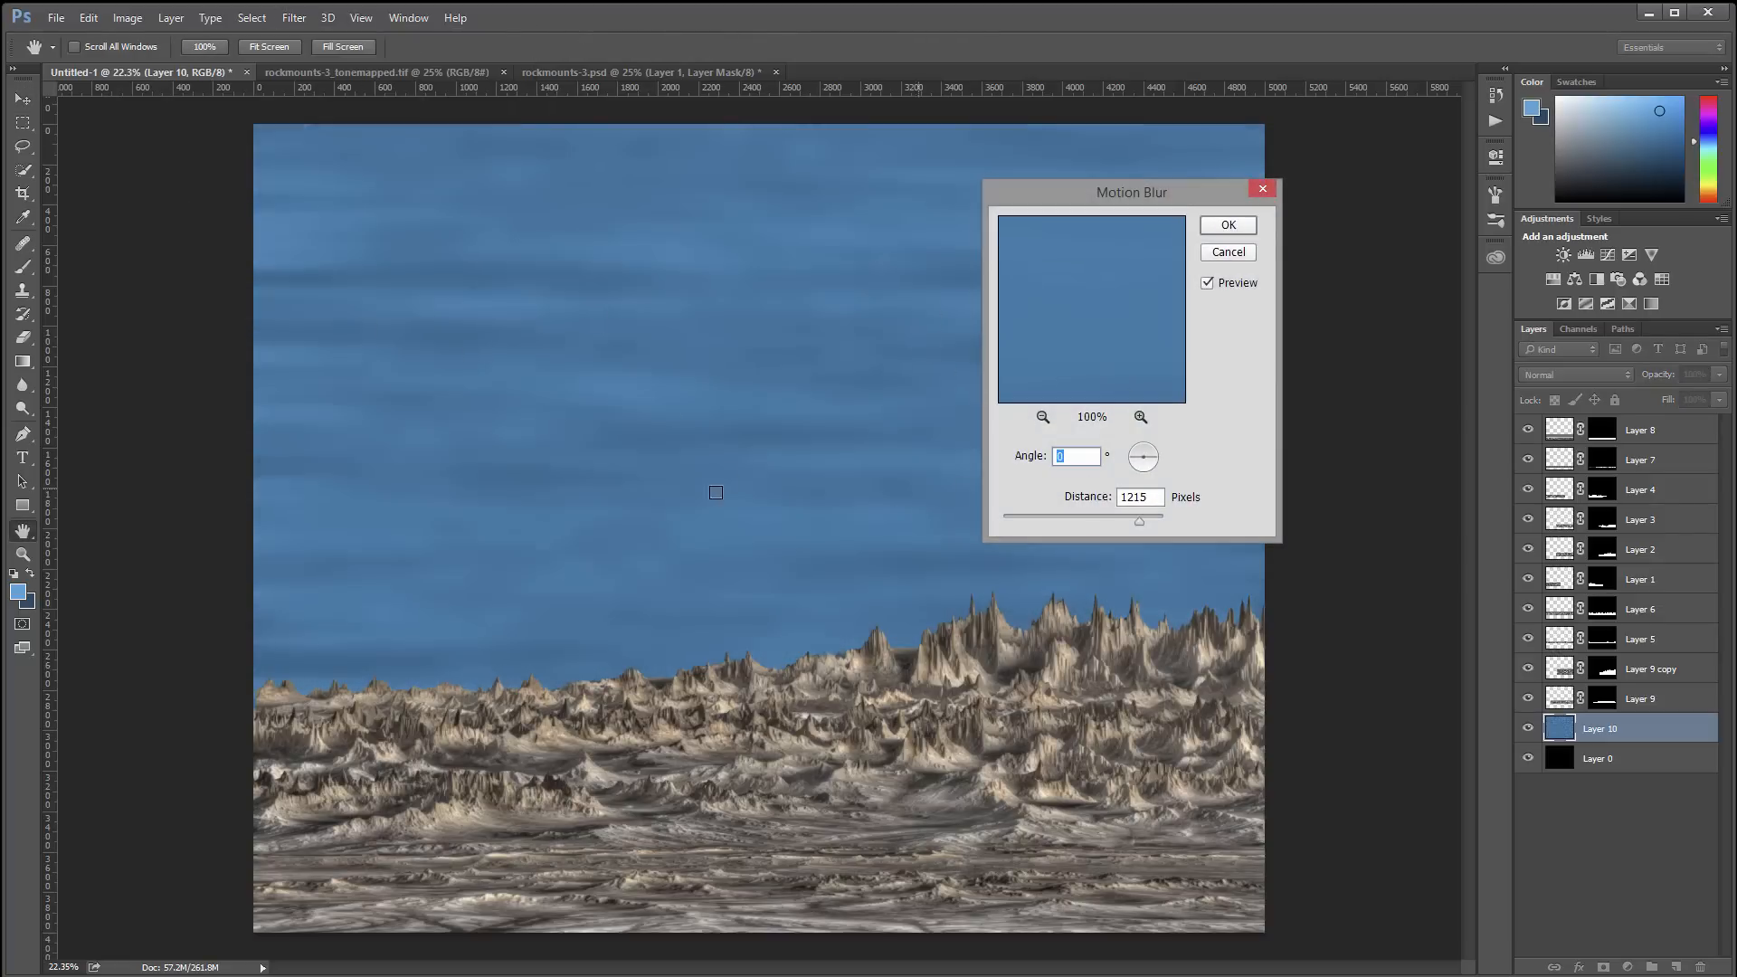
mouse_move(1140, 521)
left_mouse_down()
mouse_move(1036, 514)
mouse_move(1213, 511)
mouse_move(1125, 511)
left_mouse_up()
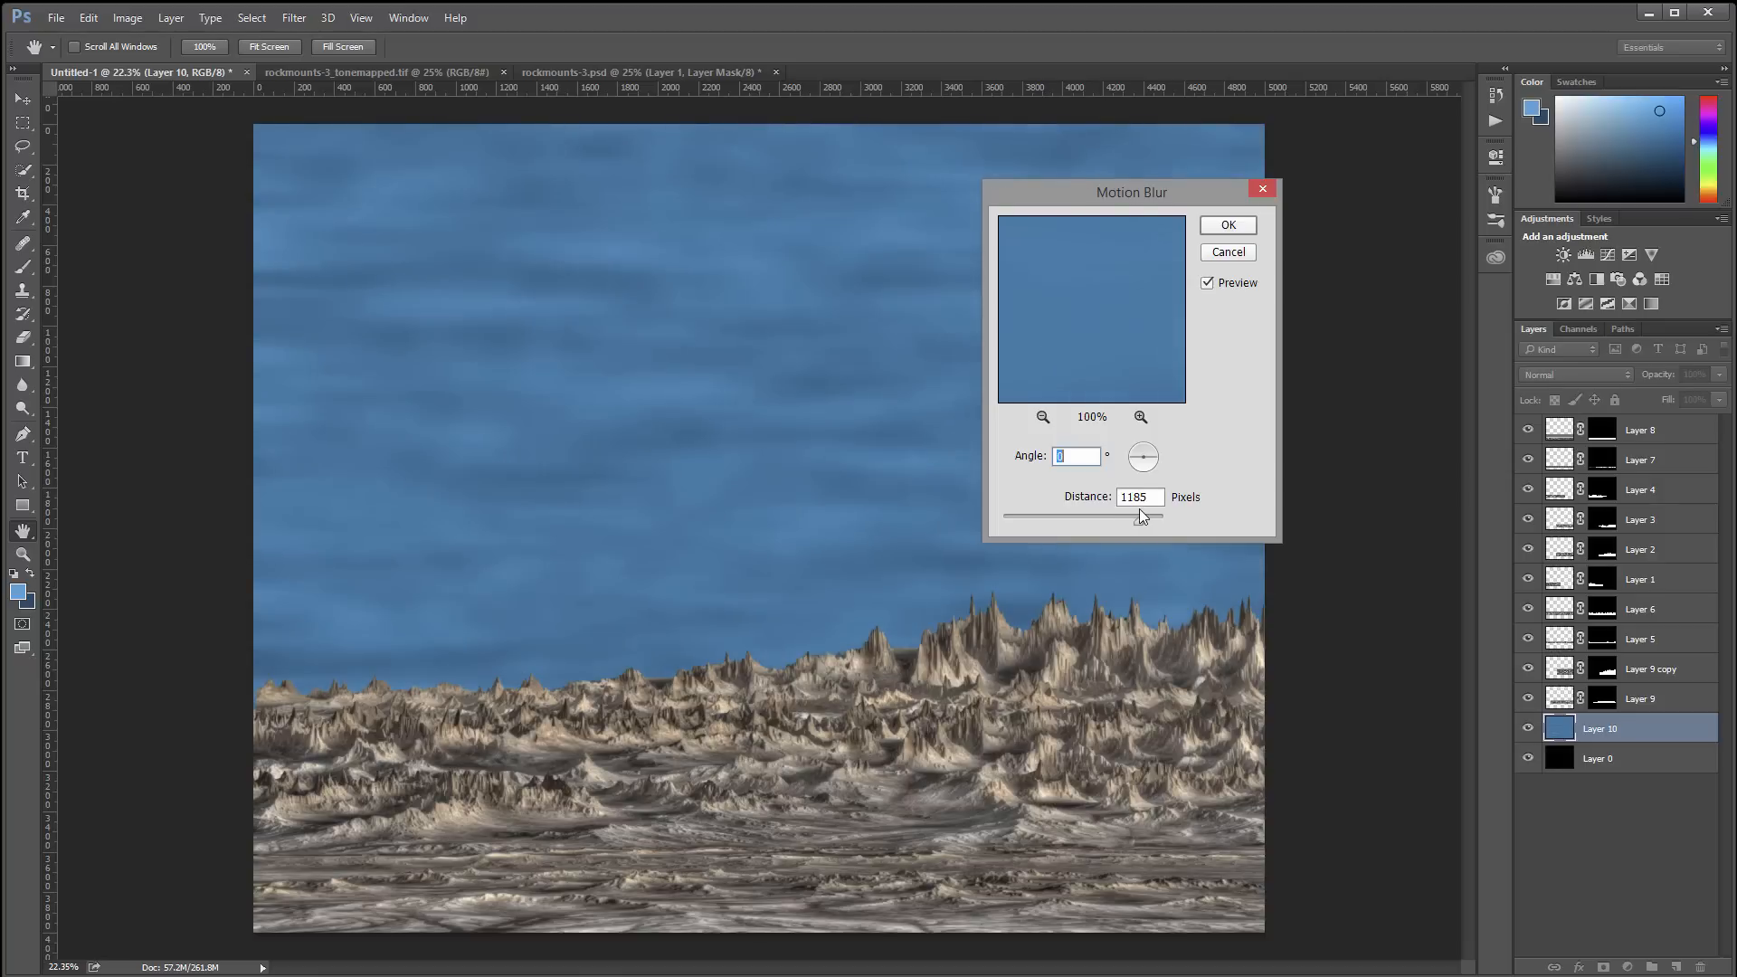
left_click(1229, 225)
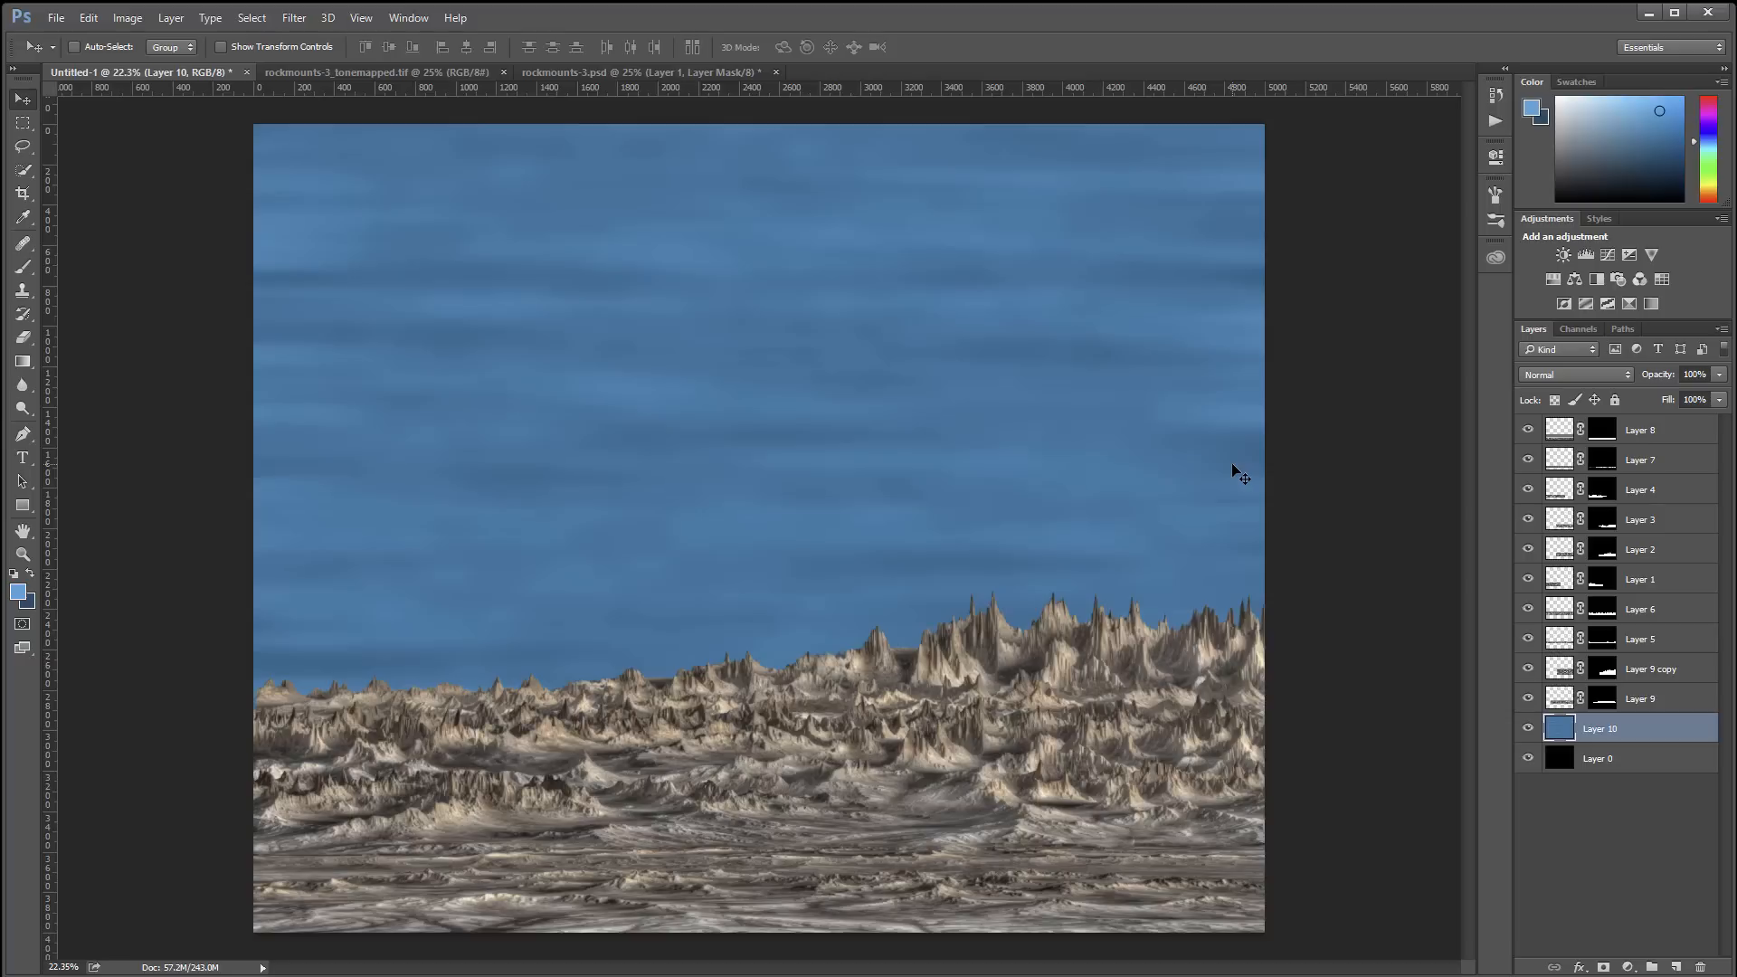
Stretch the blurred sky on Layer 10 horizontally so it extends beyond both sides of the canvas
key("ctrl+t")
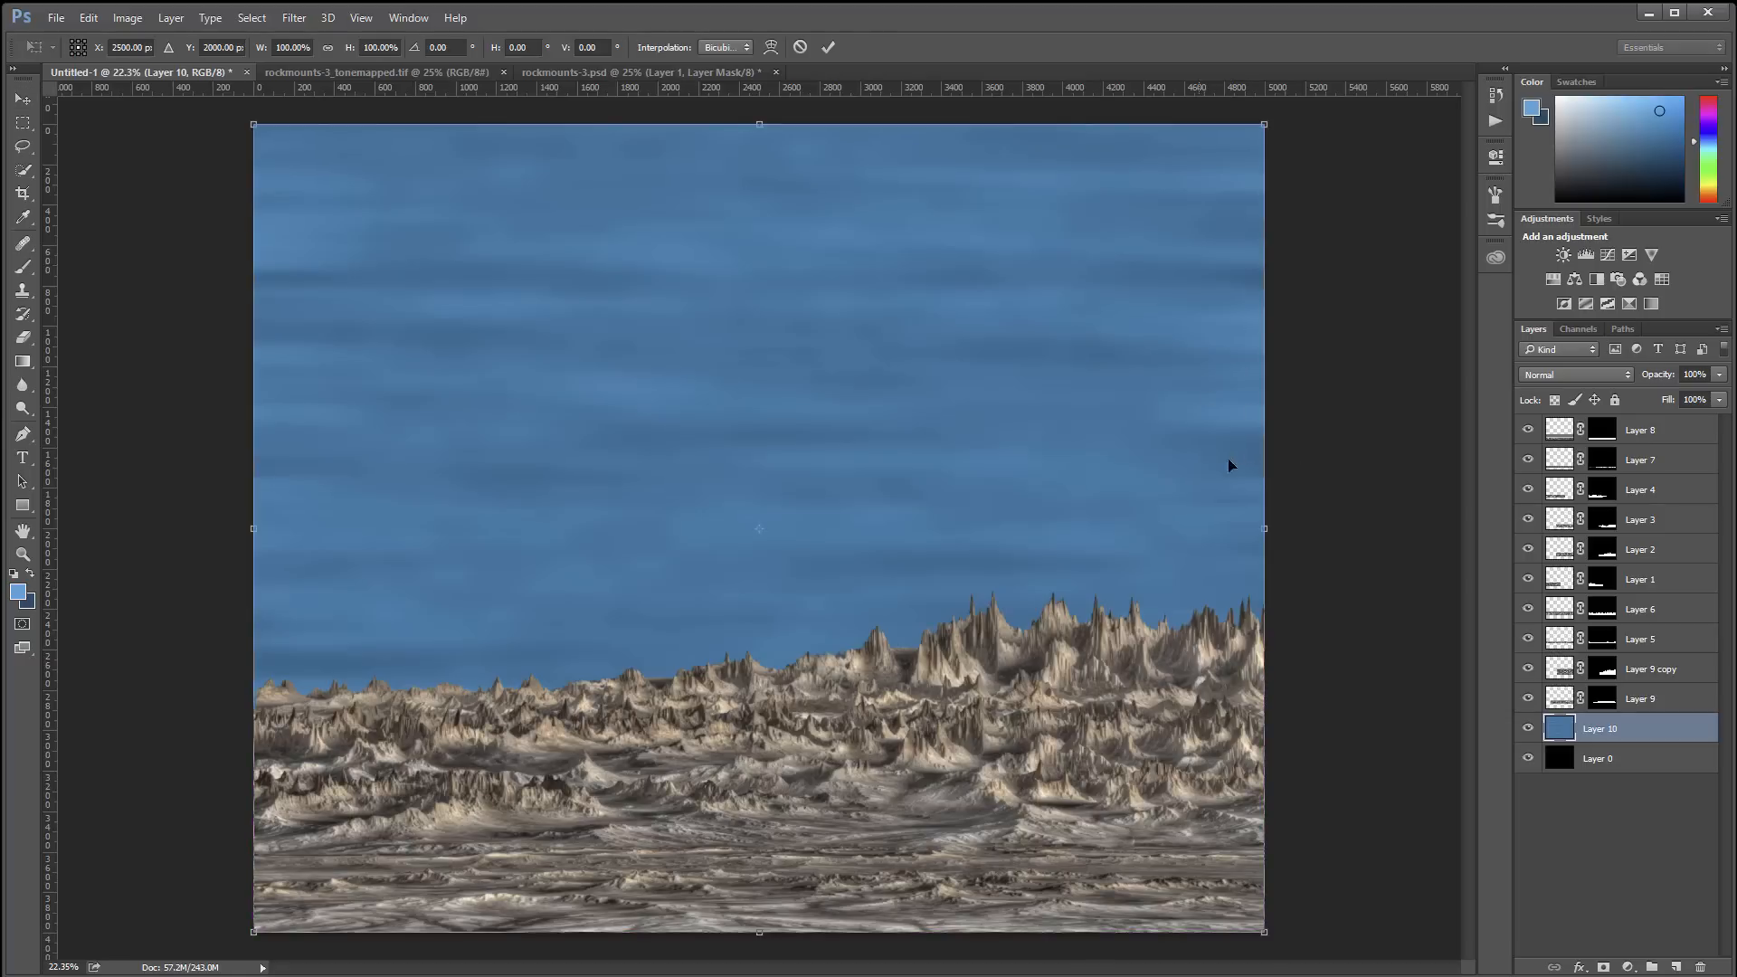
left_click_drag(1266, 526, 1352, 529)
left_click_drag(249, 527, 159, 526)
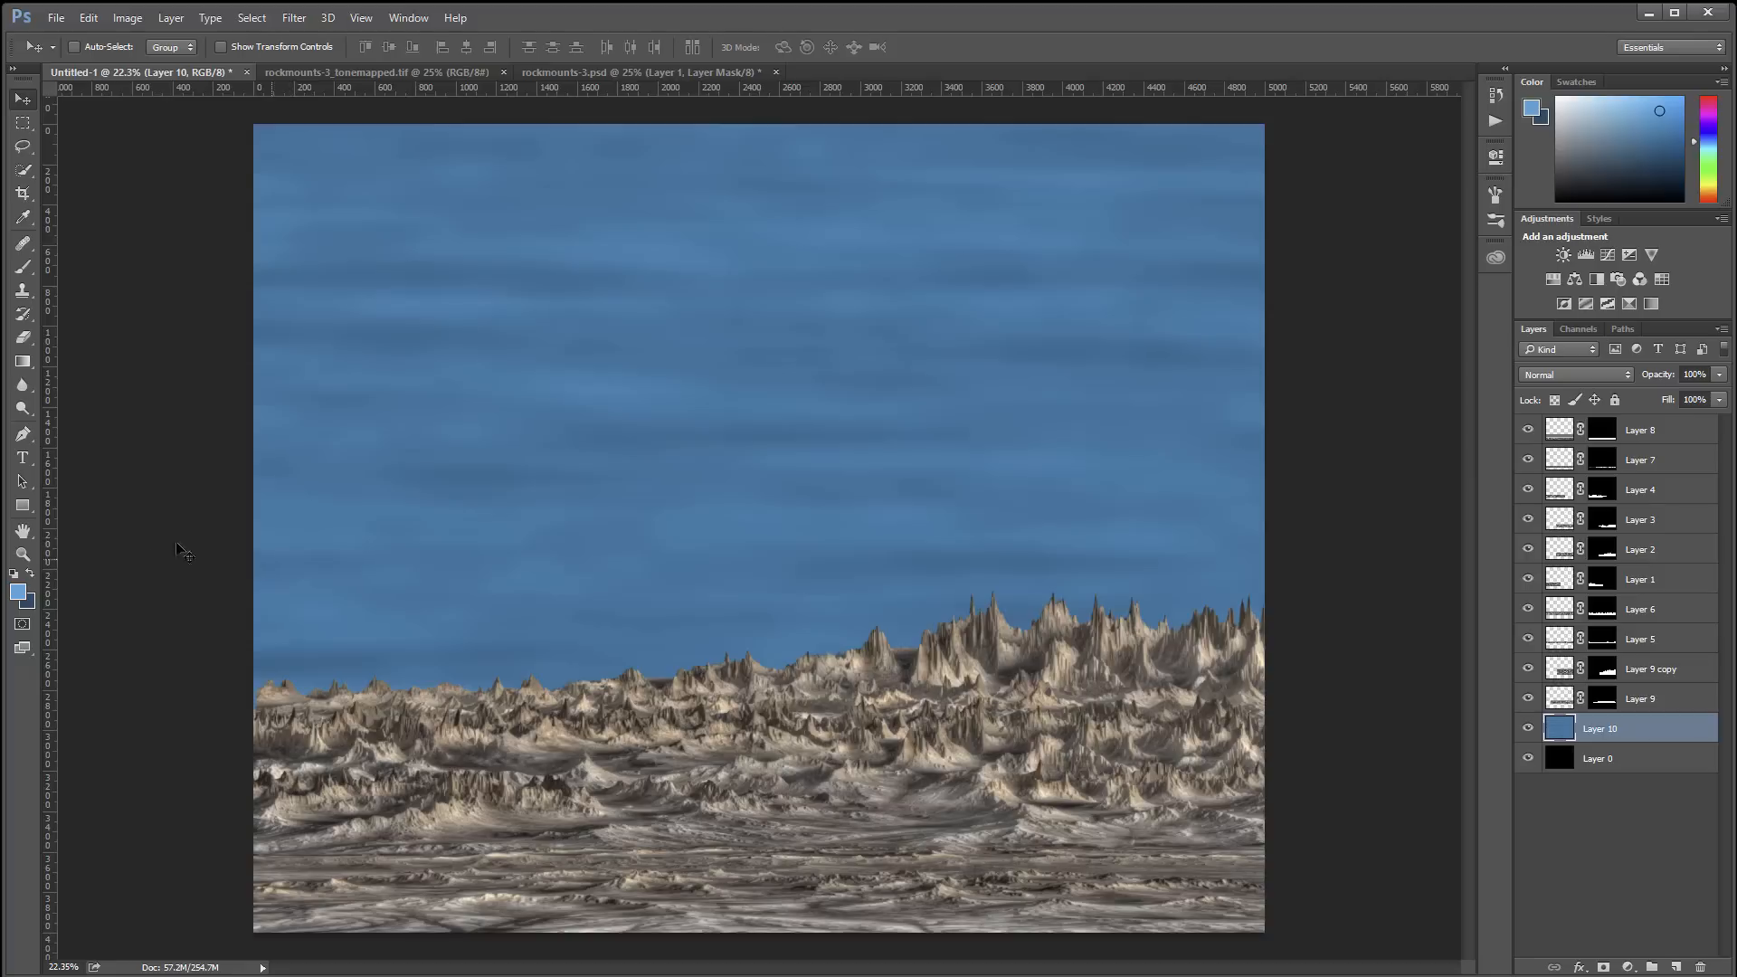
Mute the sky's blue with a midtone Color Balance of about +48 towards red and -45 towards yellow
left_click(128, 17)
mouse_move(217, 69)
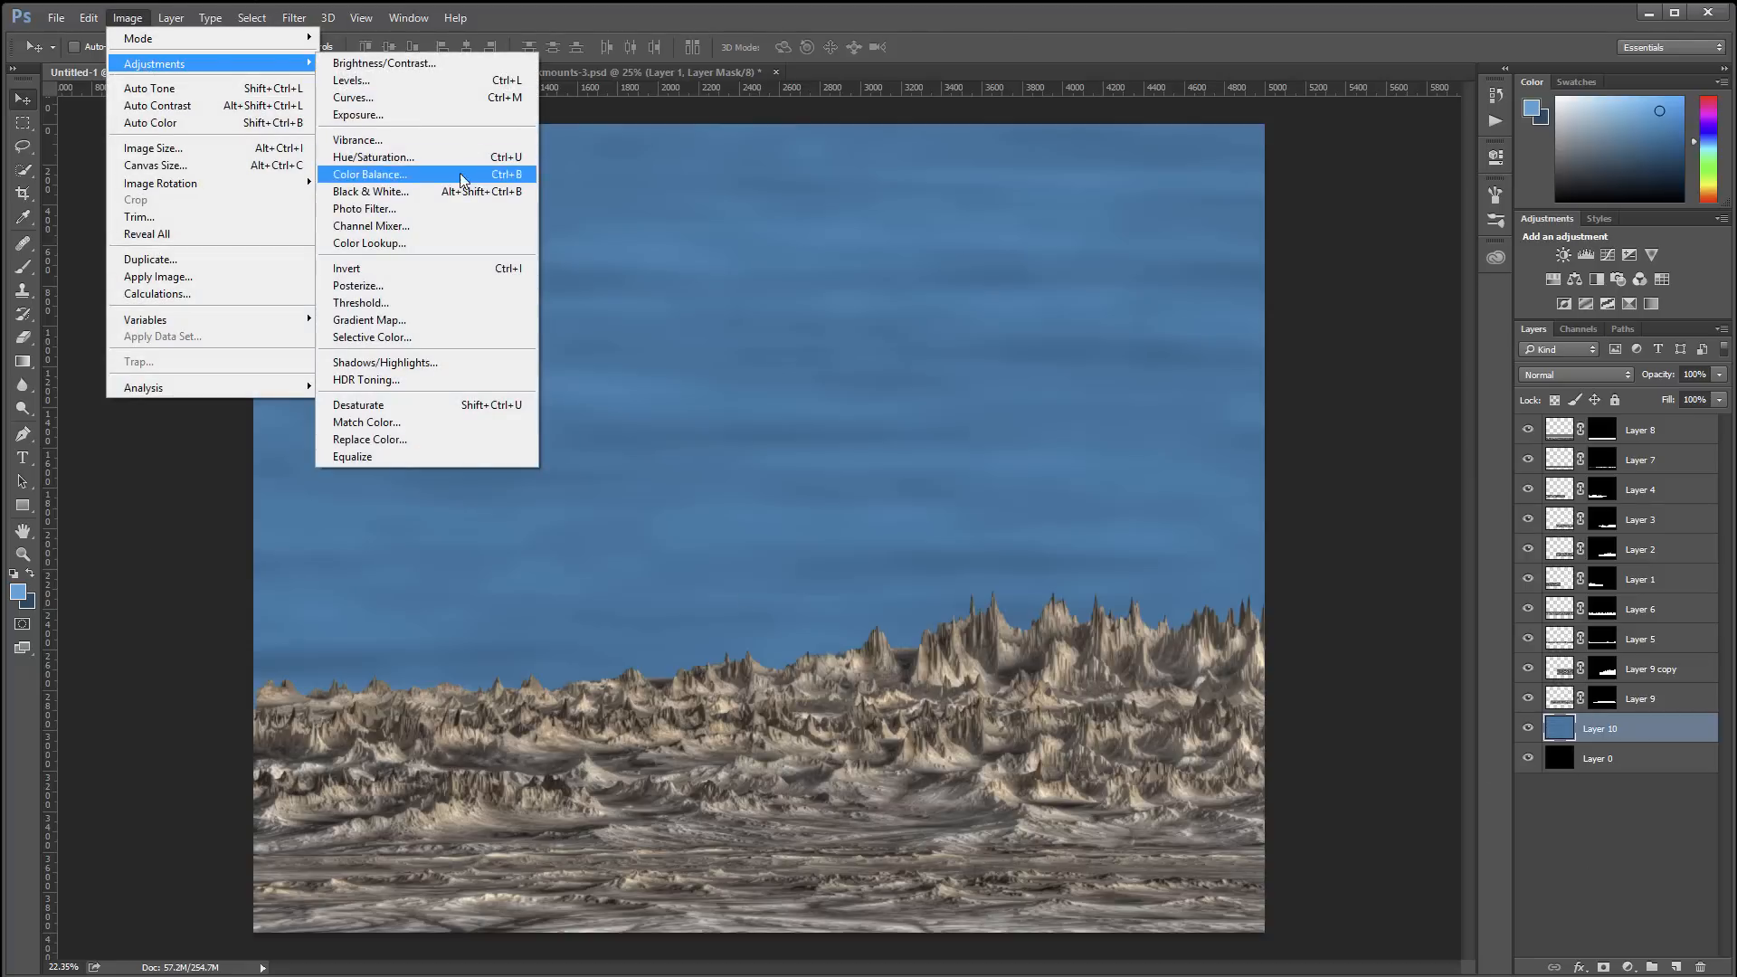
left_click(493, 174)
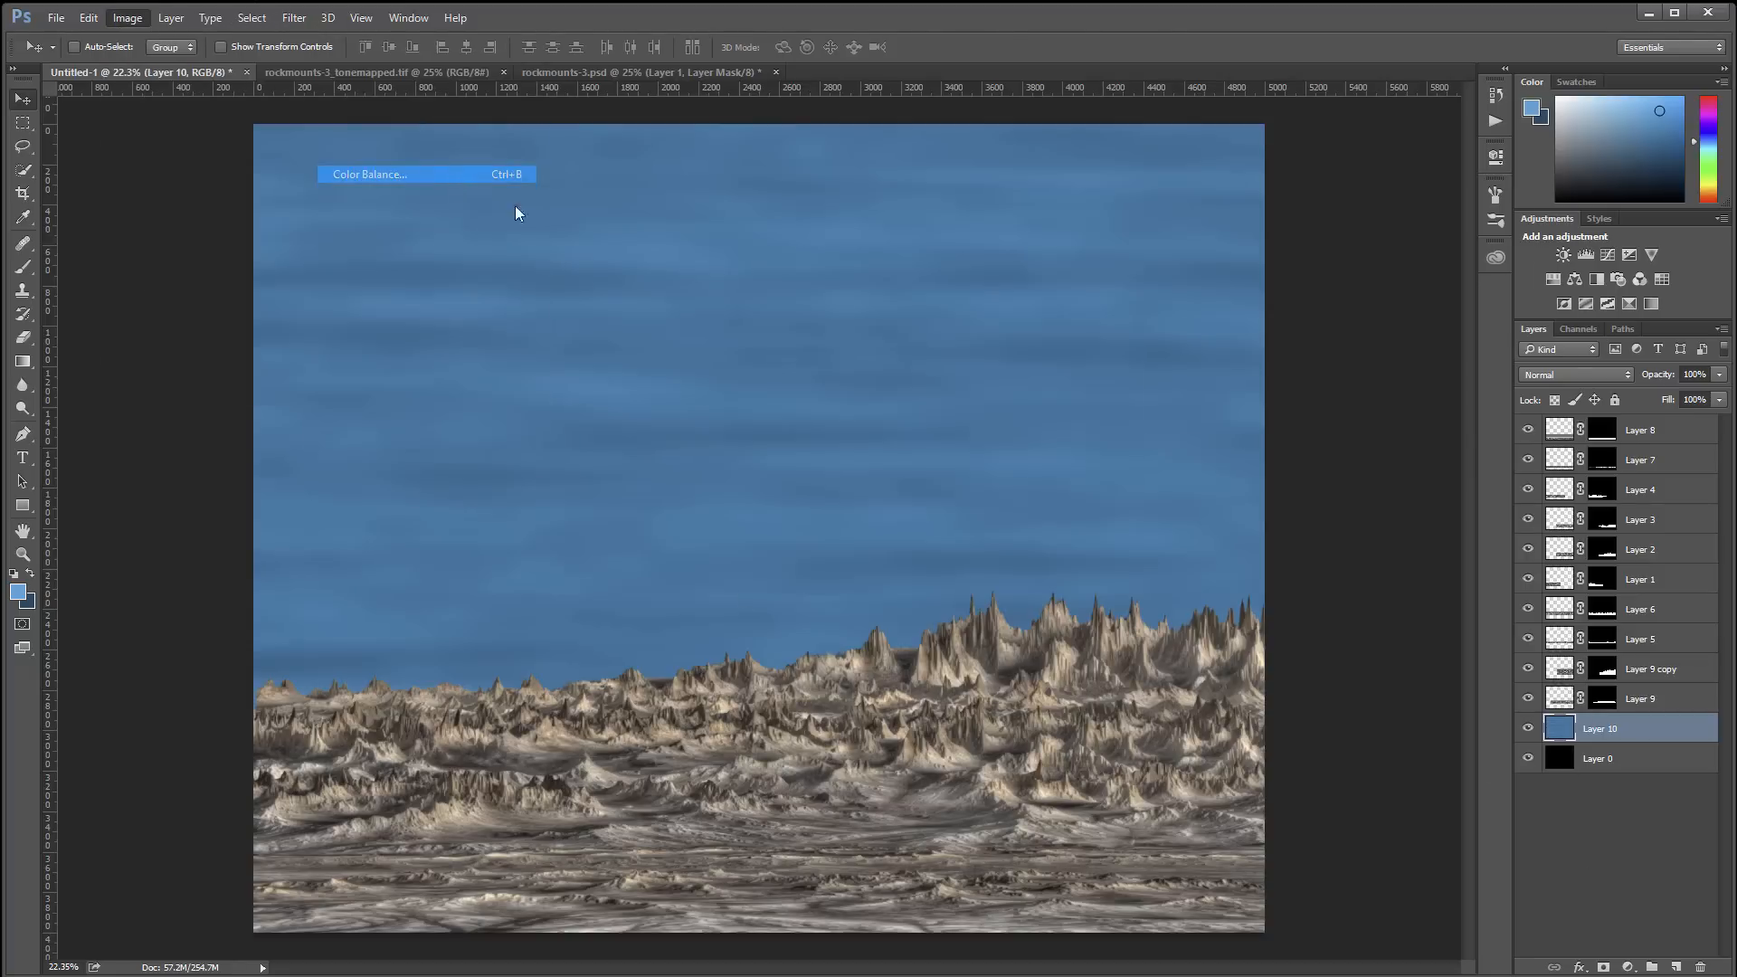
left_click_drag(1303, 298, 1260, 340)
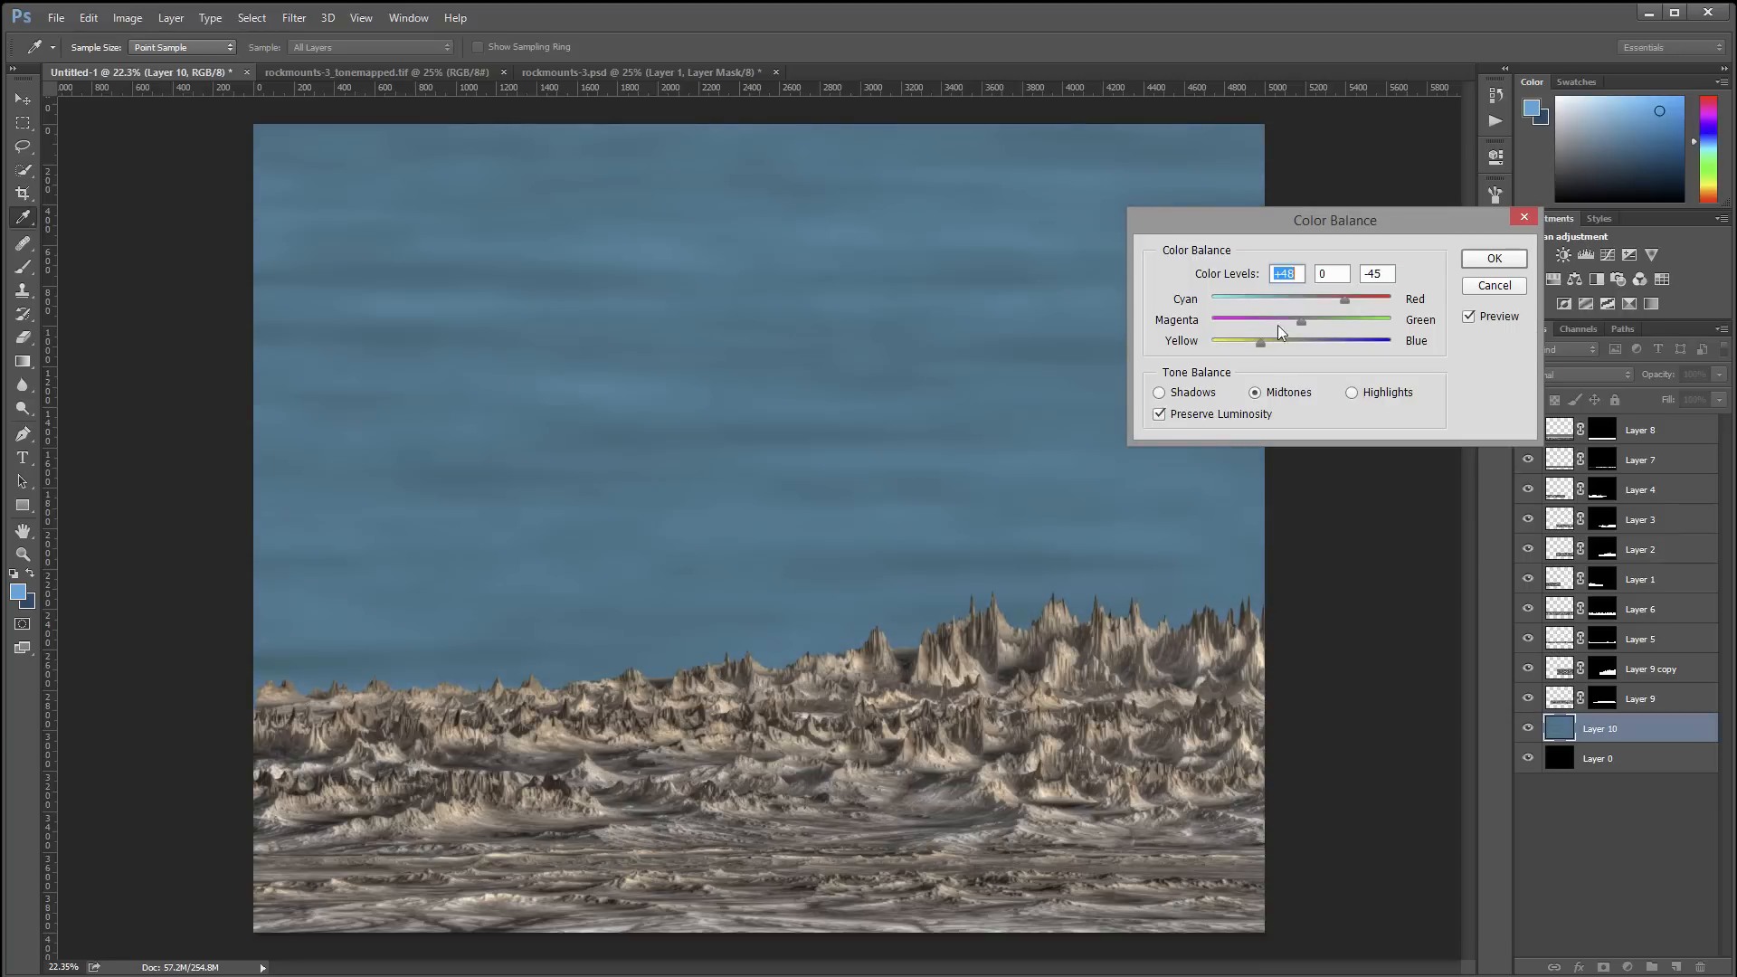
mouse_move(1343, 300)
left_mouse_down()
mouse_move(1262, 297)
mouse_move(1344, 301)
left_mouse_up()
left_click(1490, 260)
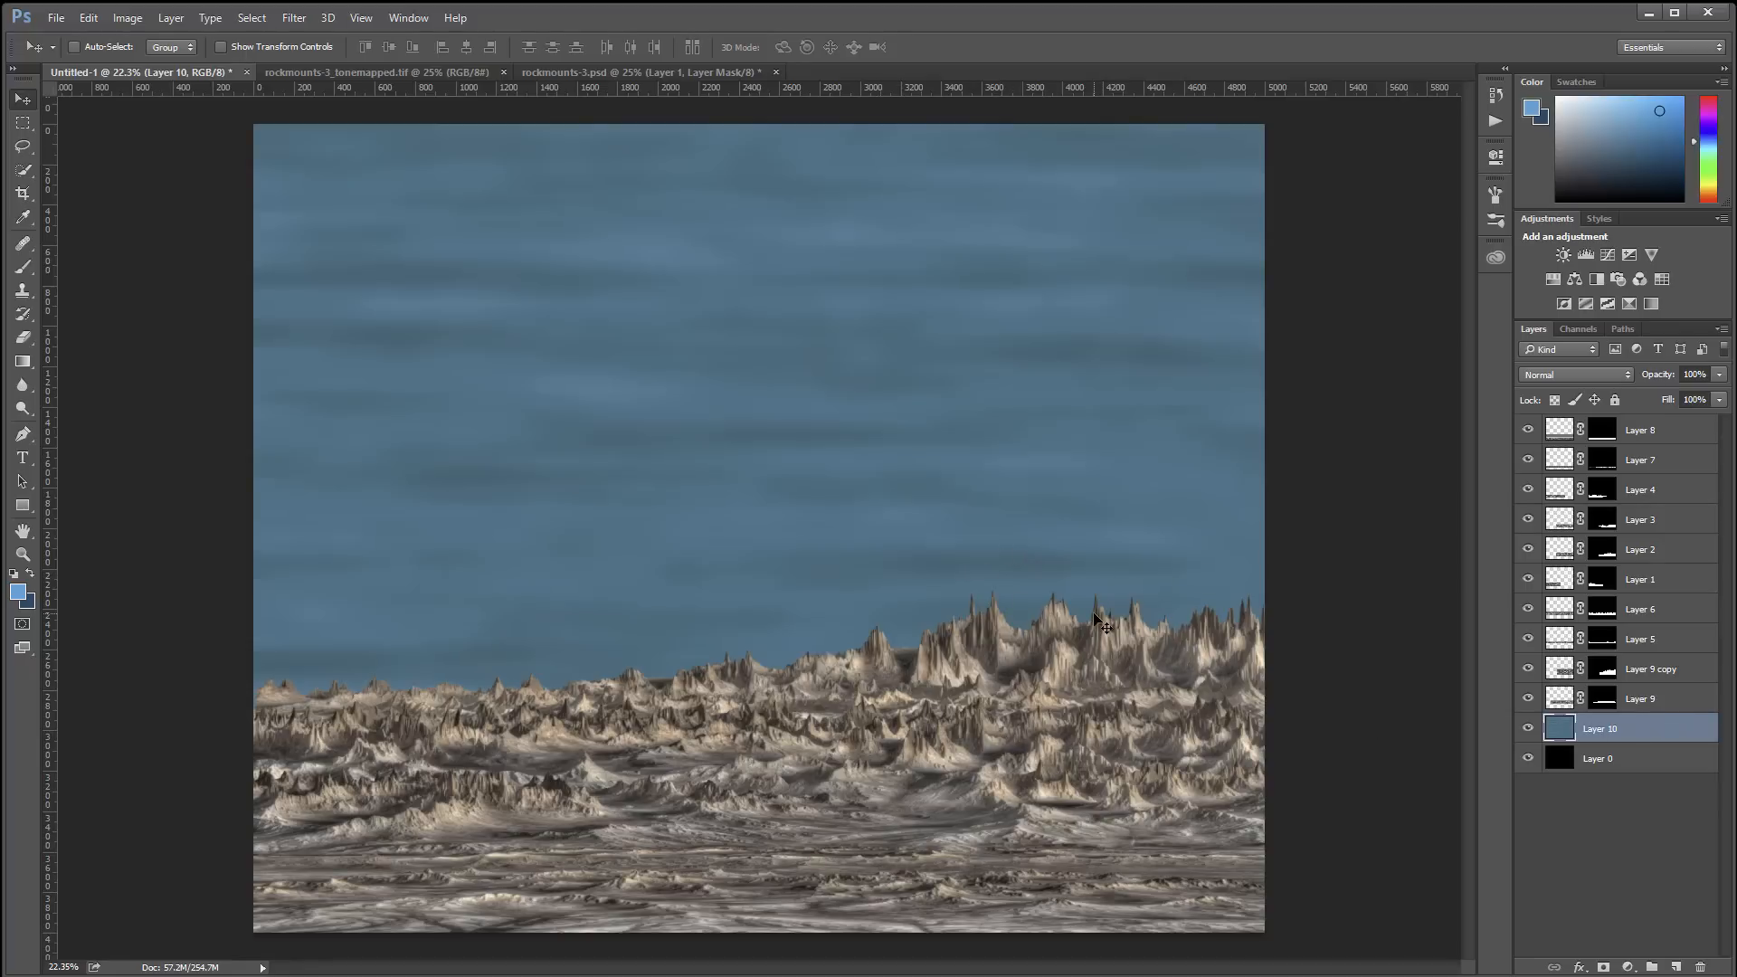
Duplicate the sky layer, Layer 10
key("ctrl+j")
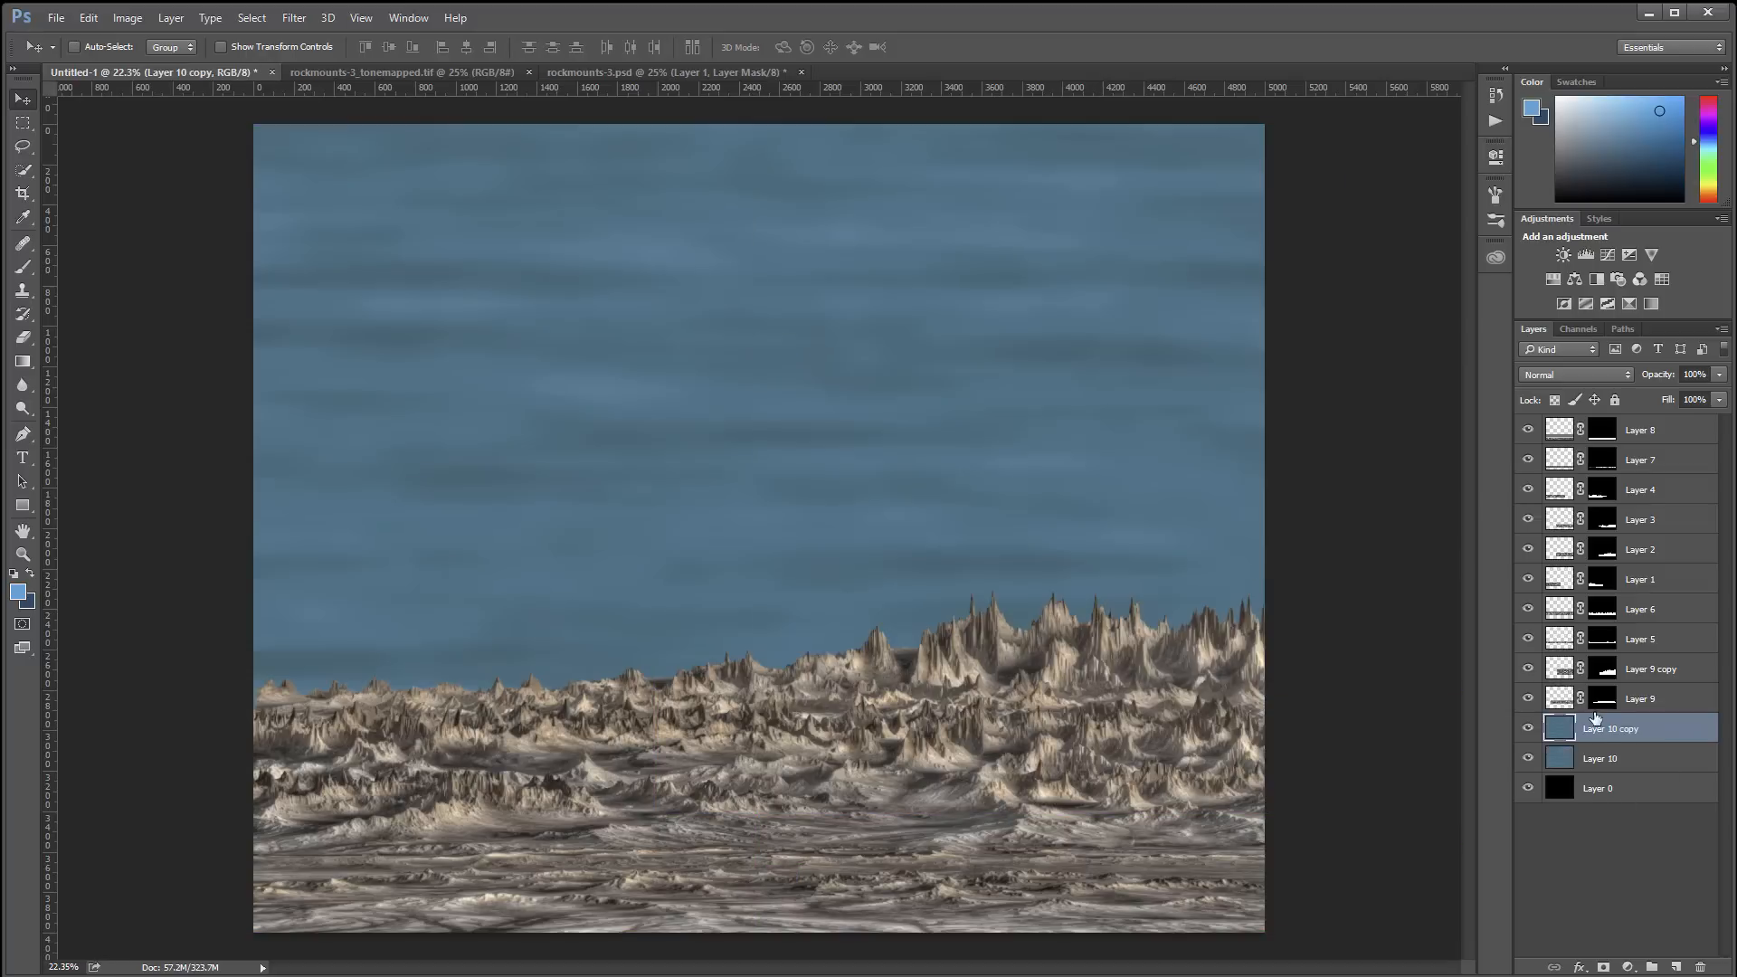
Duplicate the sky repeatedly and place one copy directly above each terrain layer, from Layer 9 up to Layer 7
left_click_drag(1599, 732, 1634, 697)
key("ctrl+j")
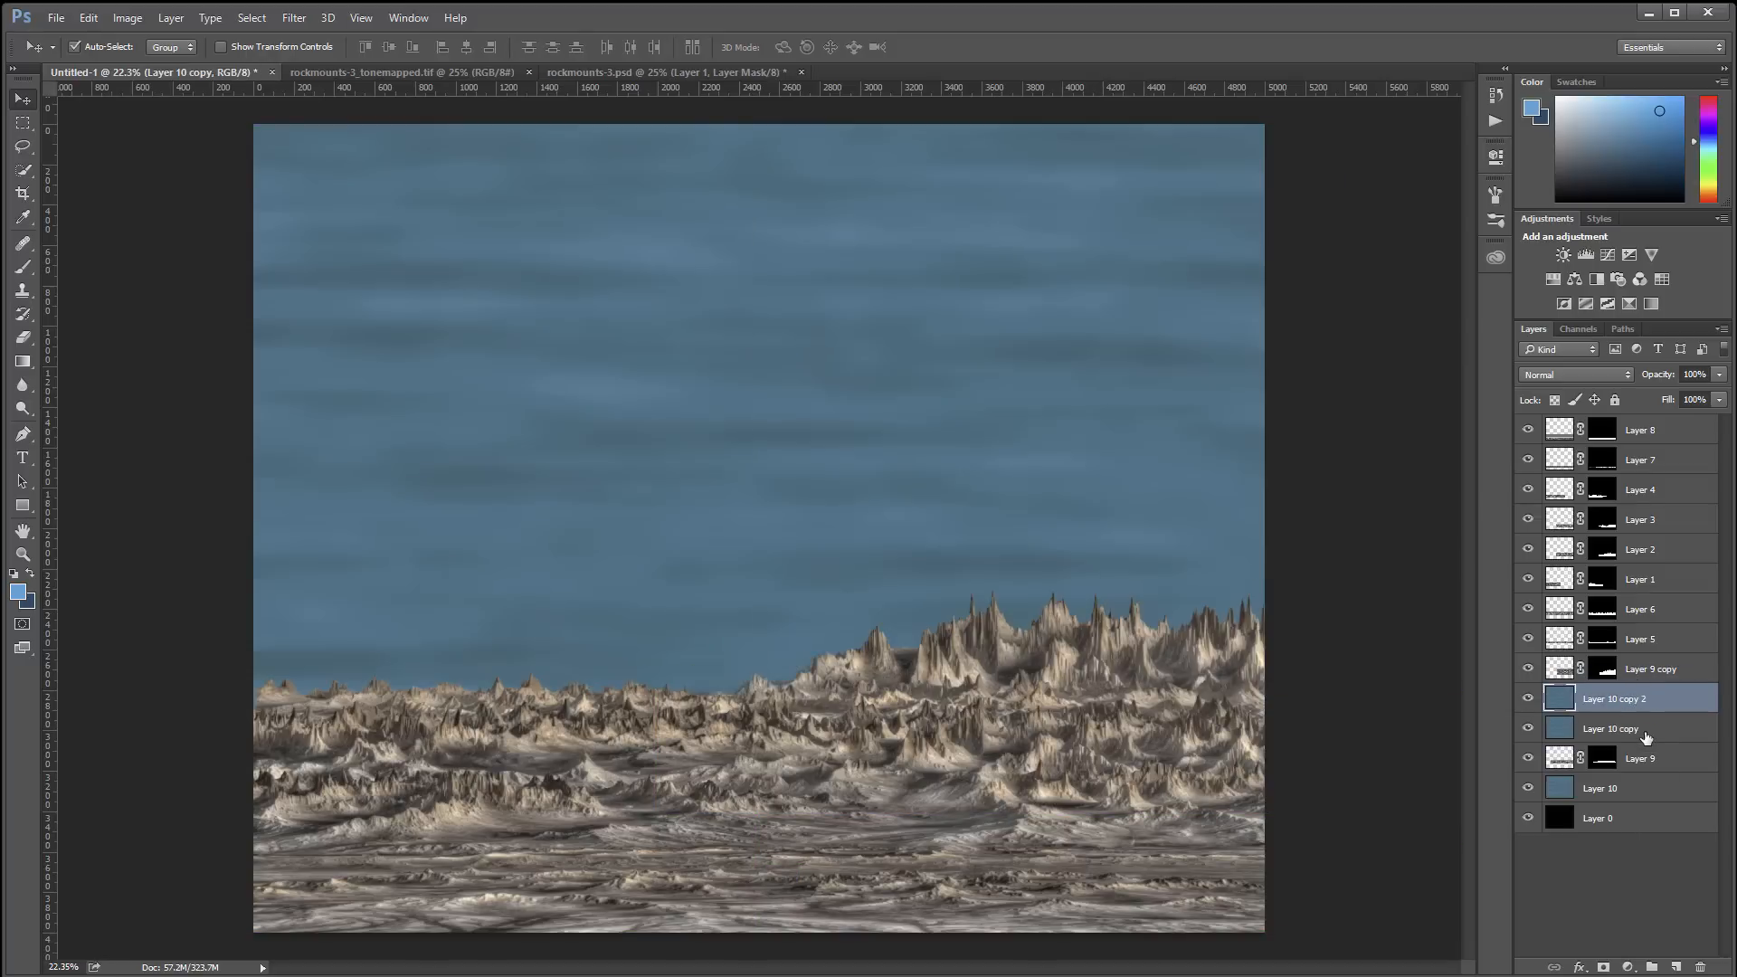
left_click_drag(1632, 653, 1632, 484)
key("ctrl+j")
key("ctrl+j")
key("ctrl+j")
key("ctrl+j")
key("ctrl+j")
key("ctrl+j")
key("ctrl+j")
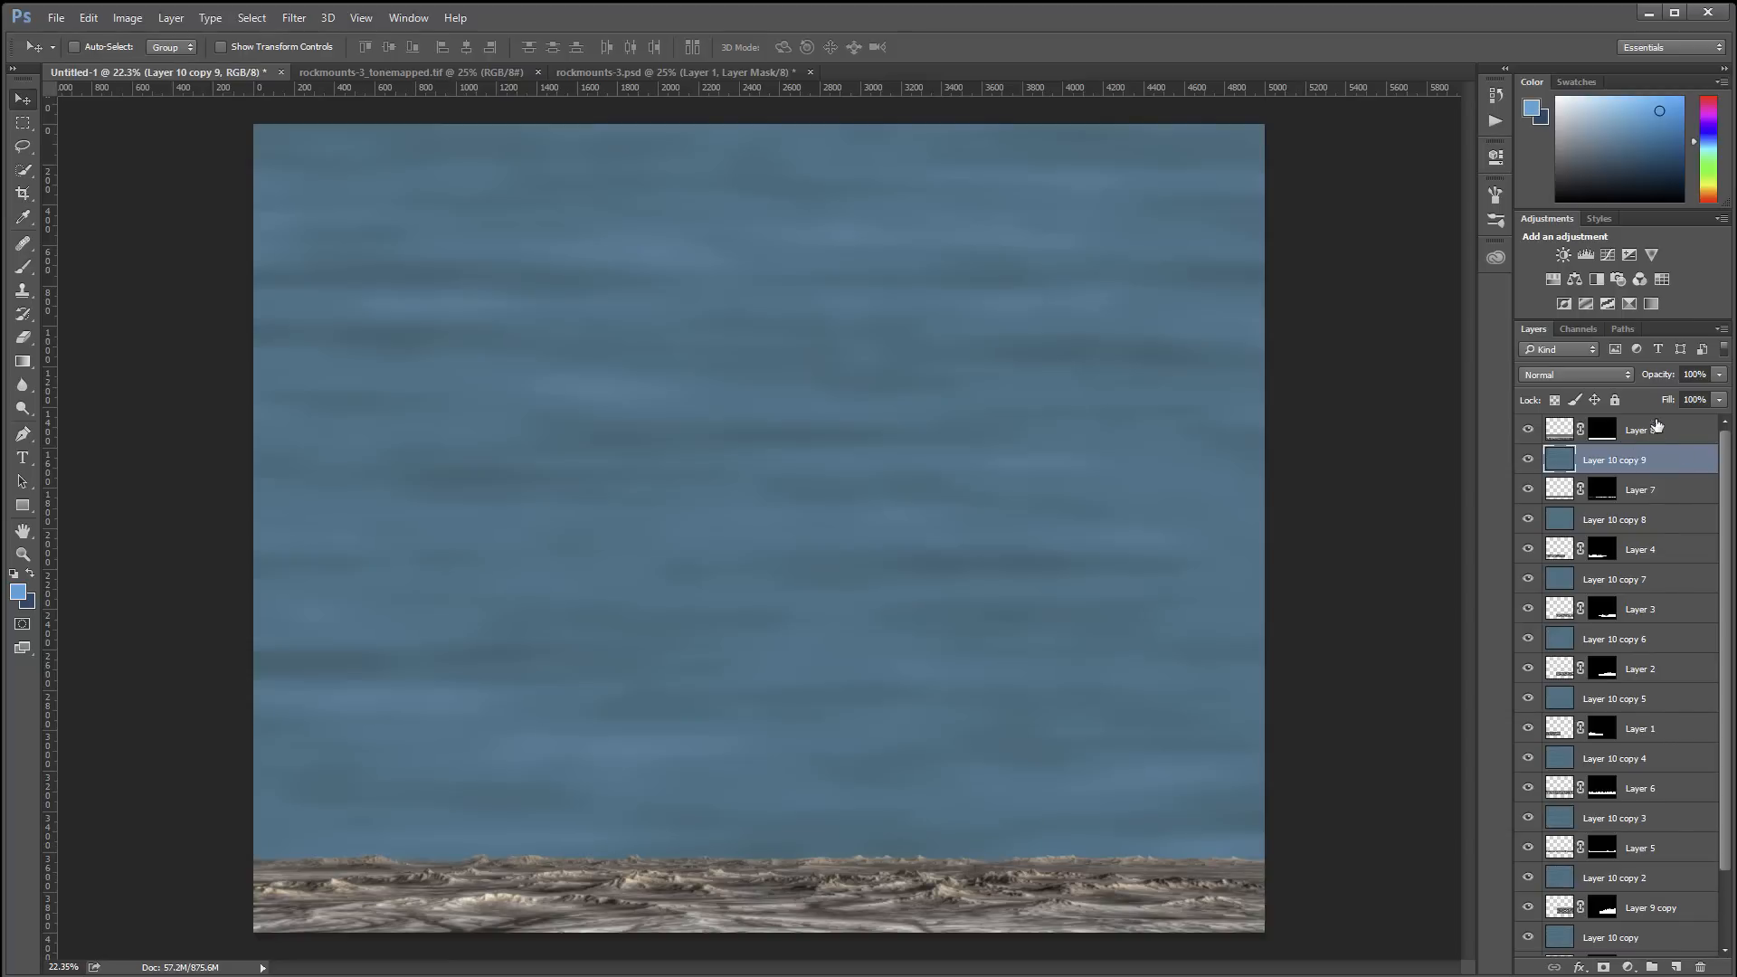
Set Layer 10 copy 9 to Soft Light, clip it to Layer 7 and lower its fill
left_click(1610, 377)
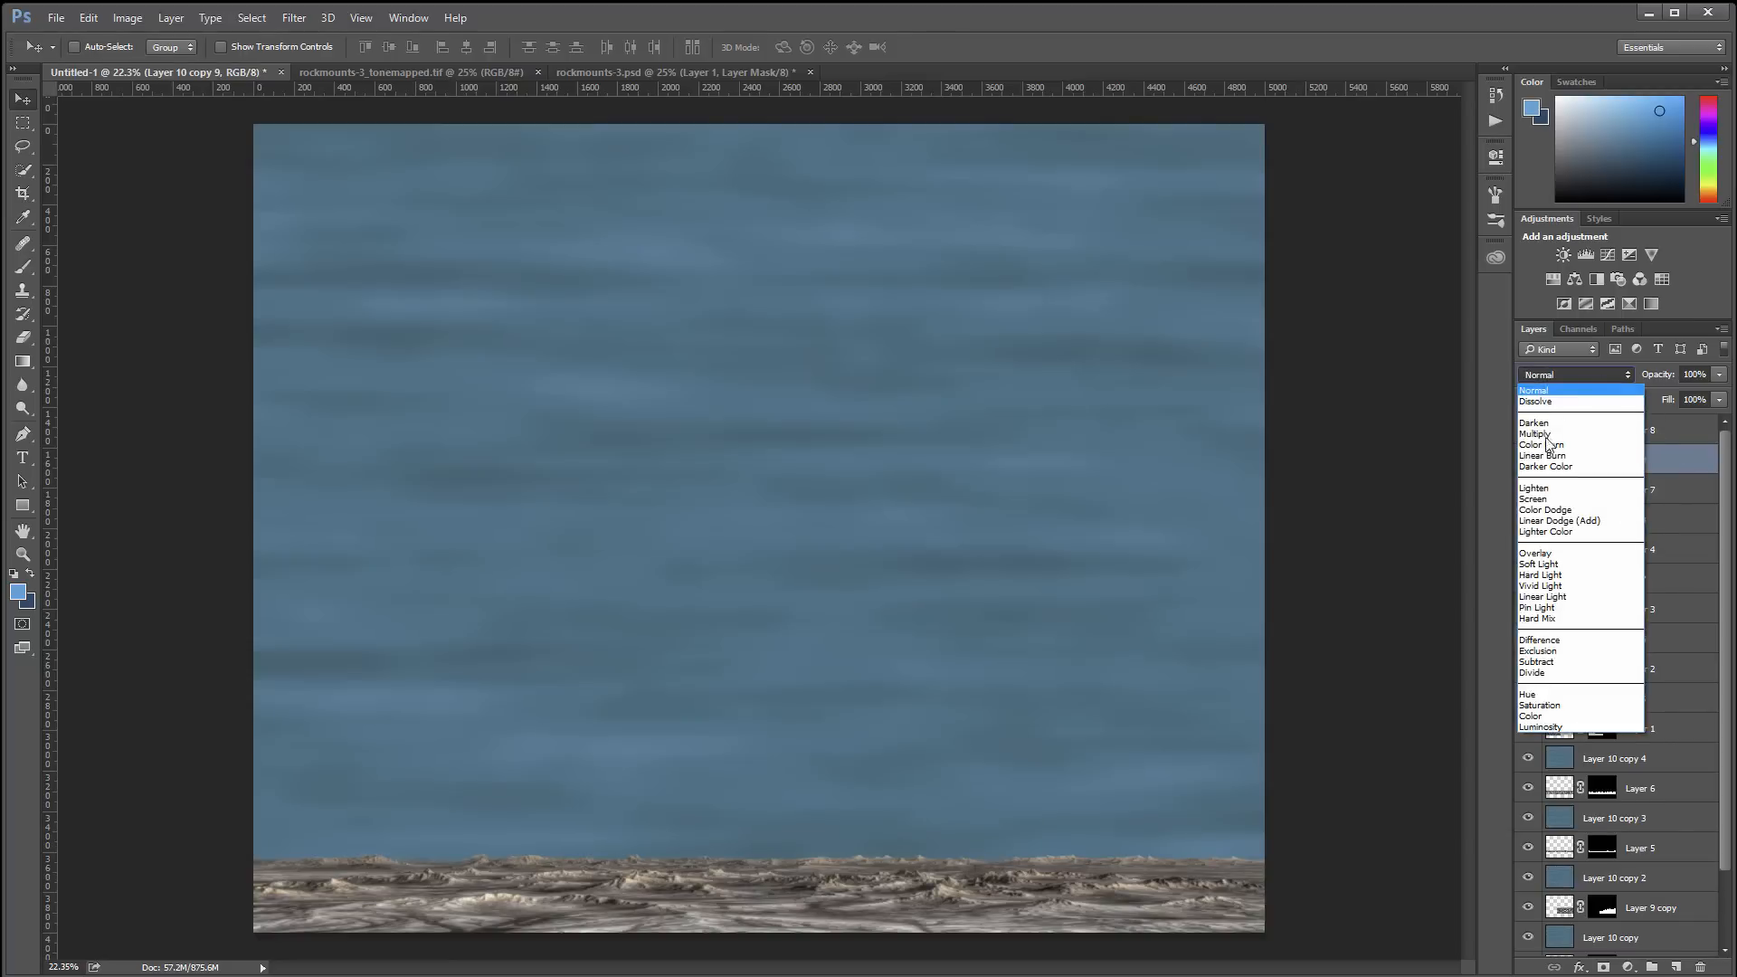
left_click(1574, 567)
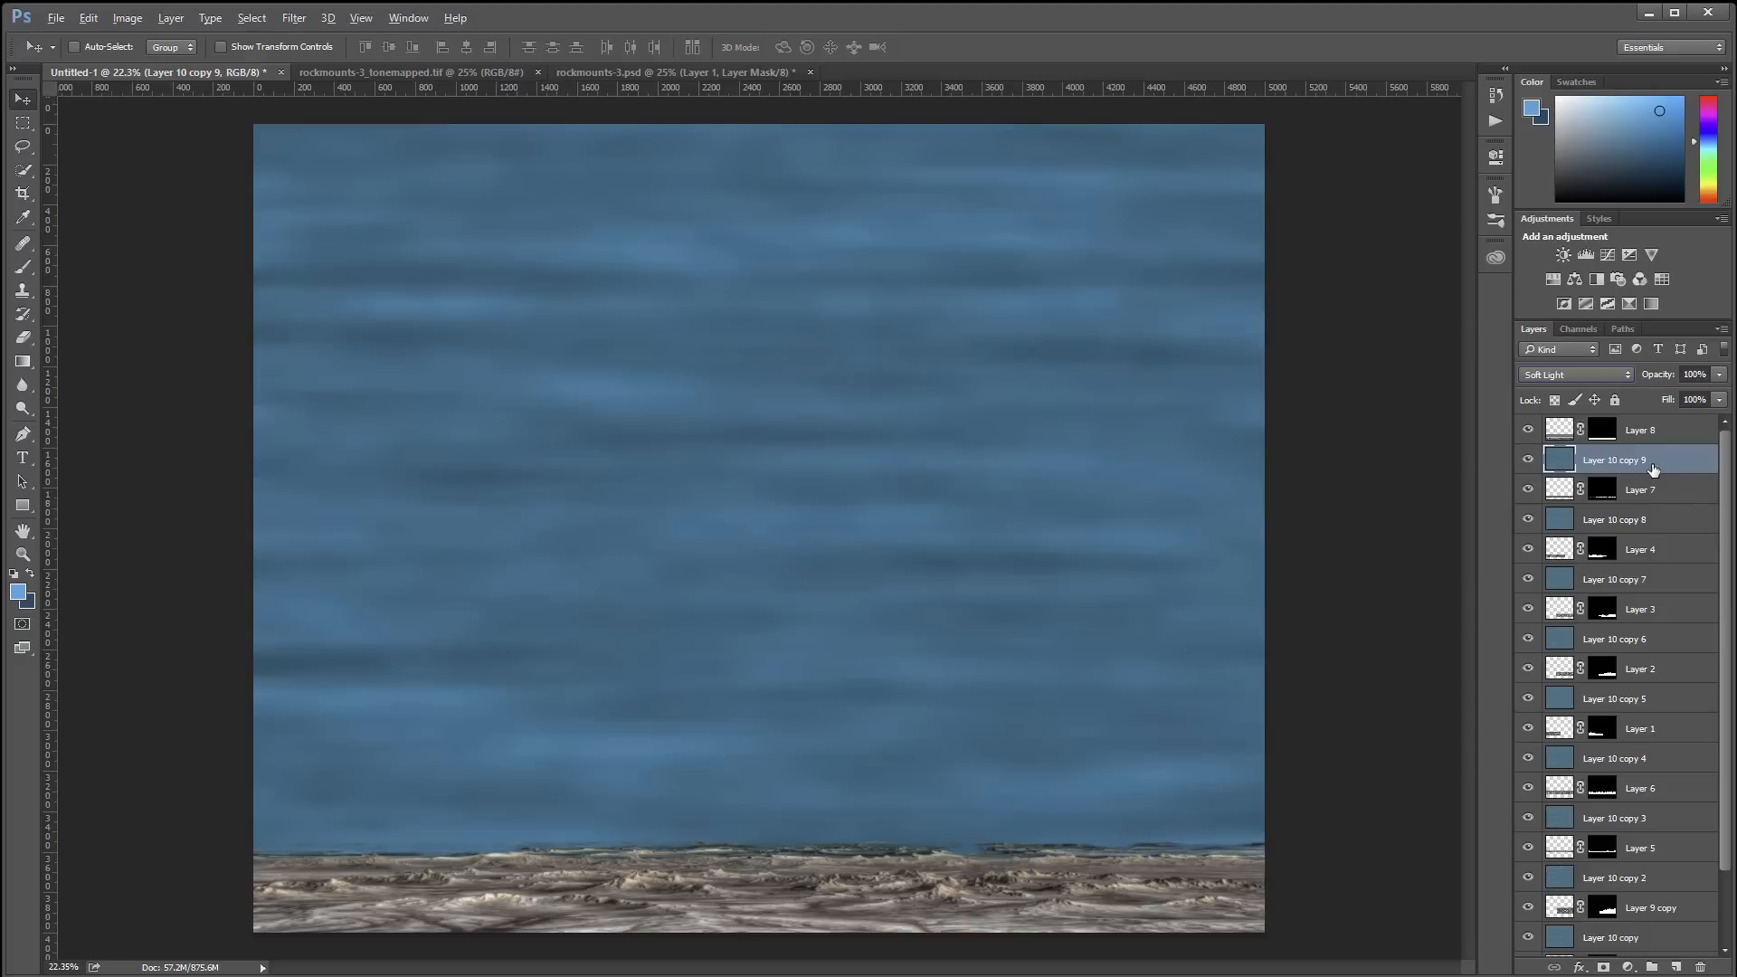
left_click(1654, 471, "alt")
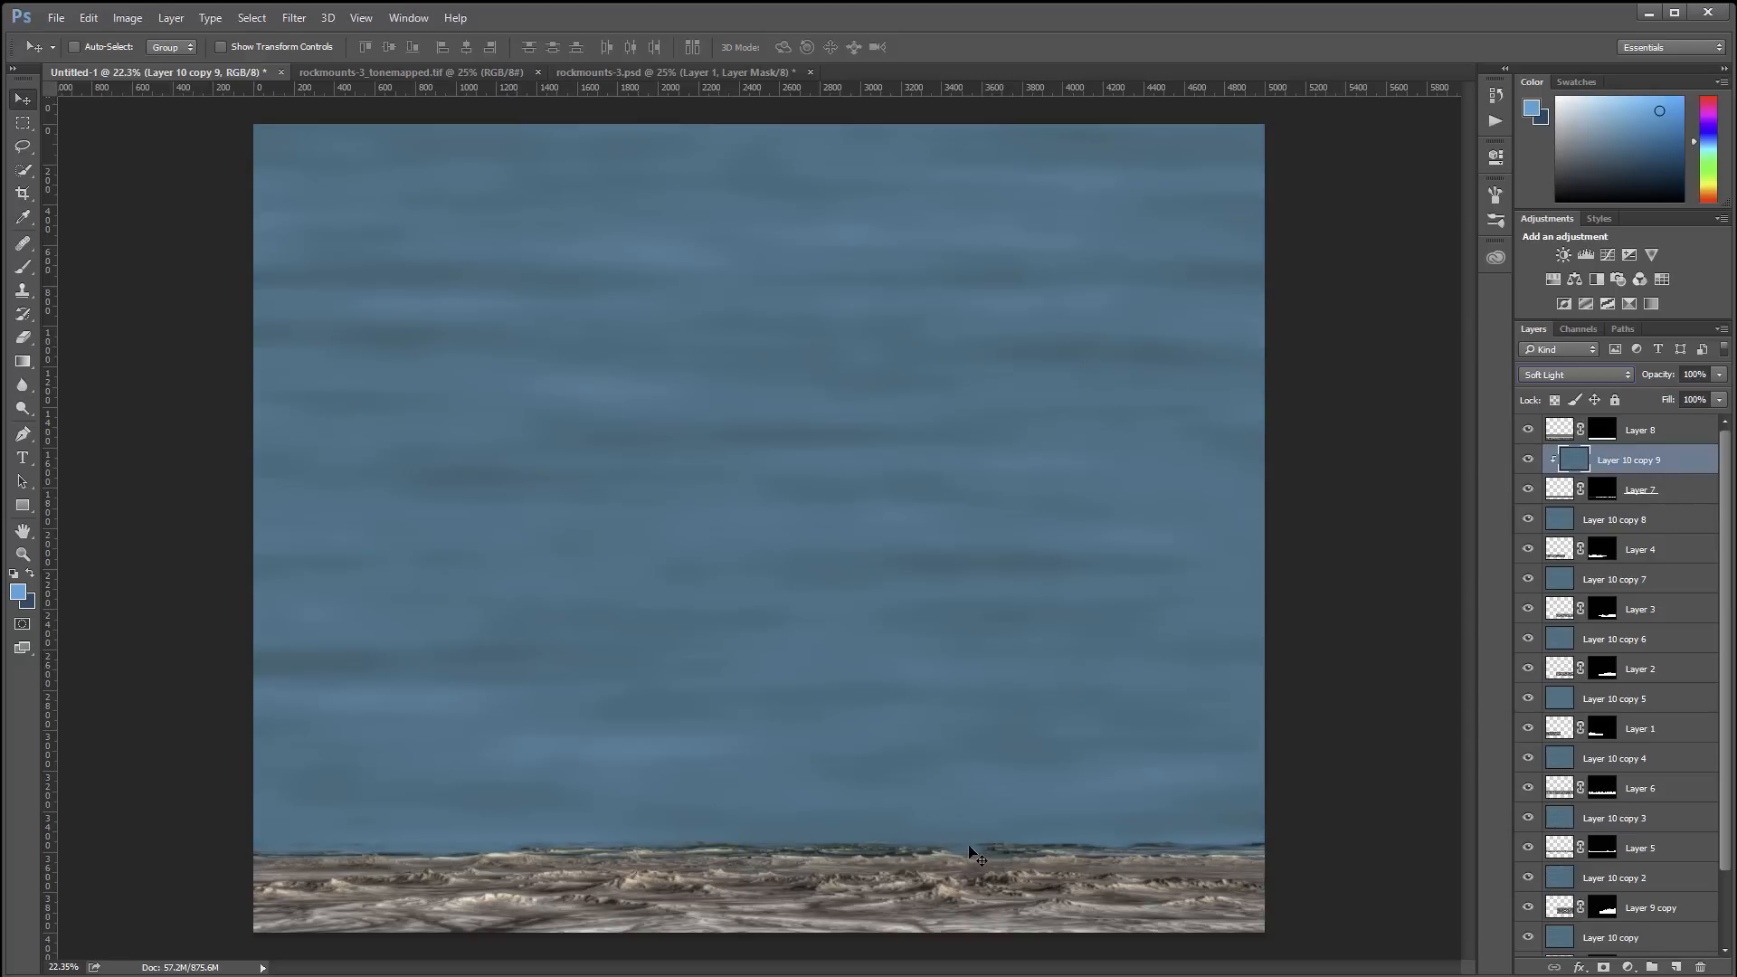
left_click(1717, 400)
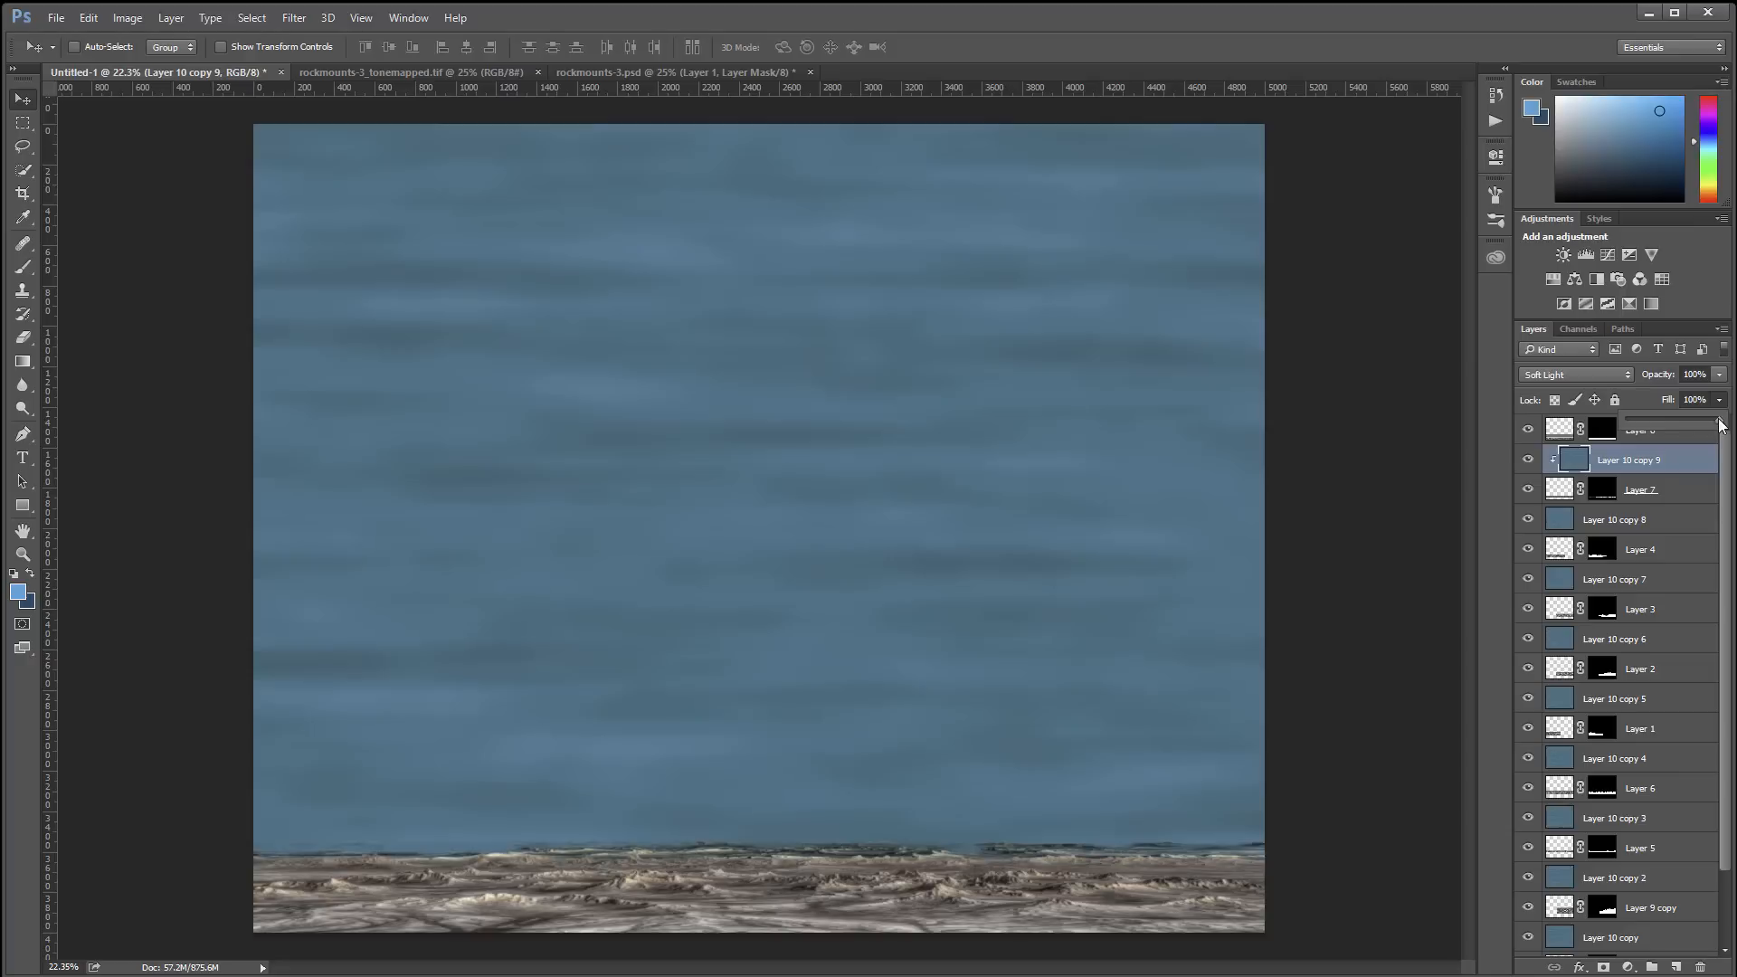
left_click_drag(1621, 421, 1656, 422)
Clip Layer 10 copy 8 to Layer 4, blend it with Soft Light and lower its fill
left_click(1653, 521)
left_click(1667, 526)
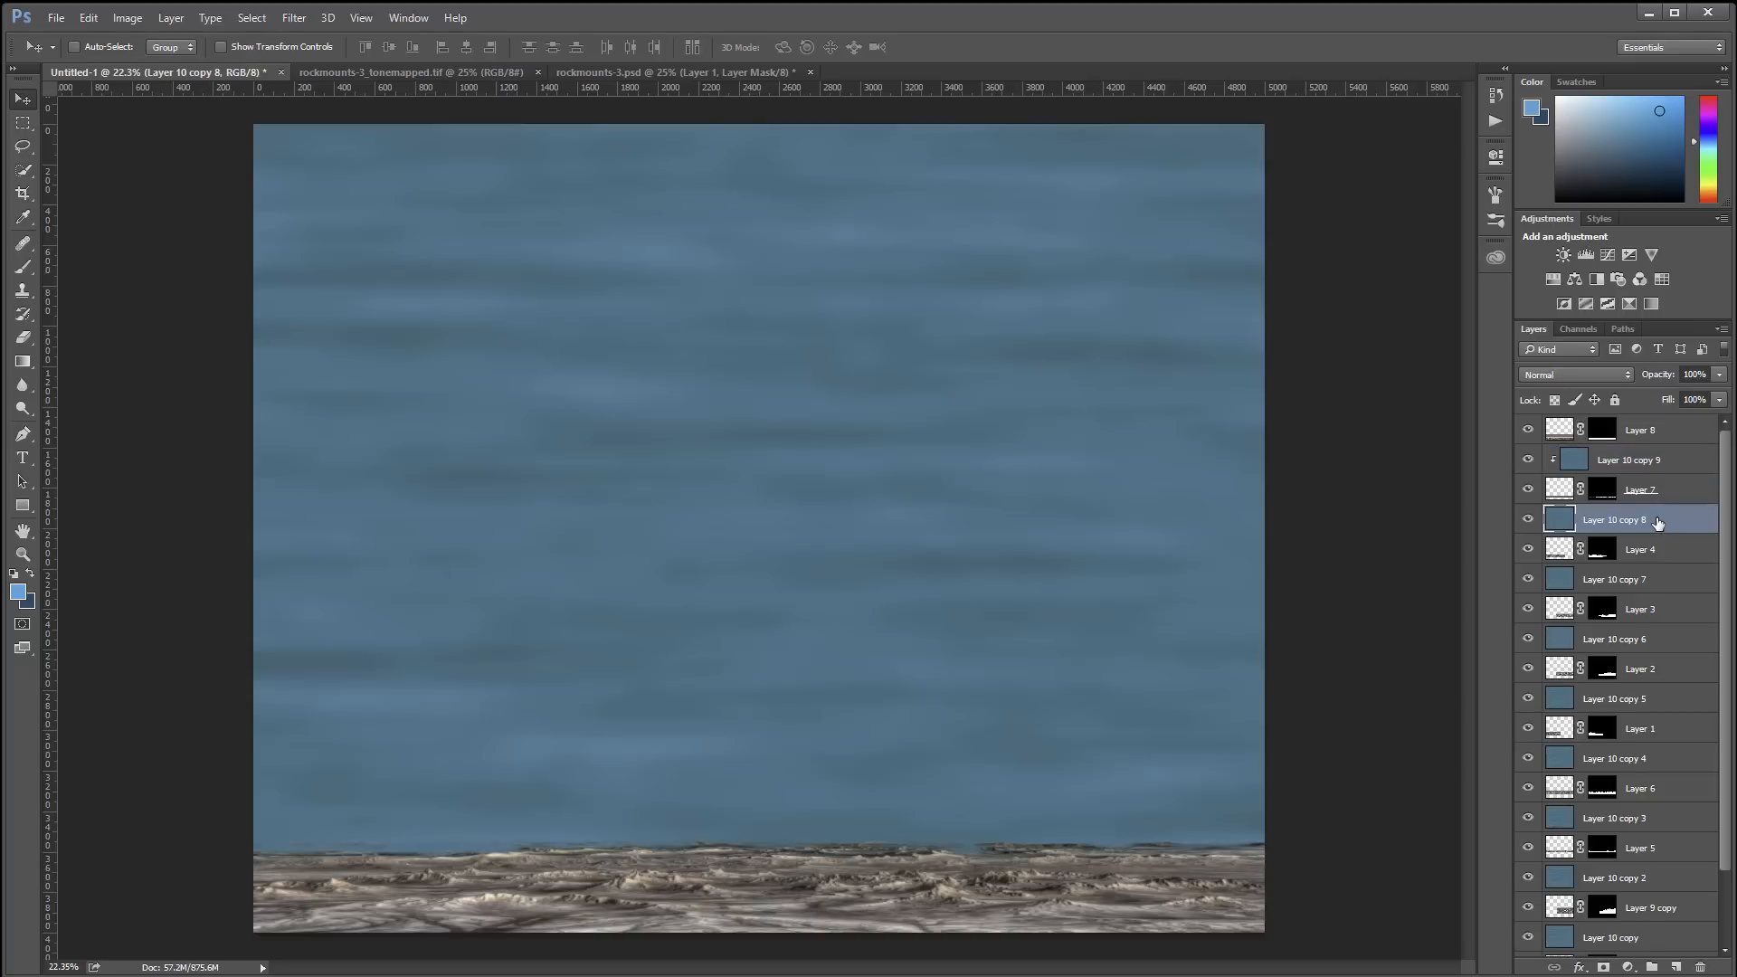
left_click(1668, 529, "alt")
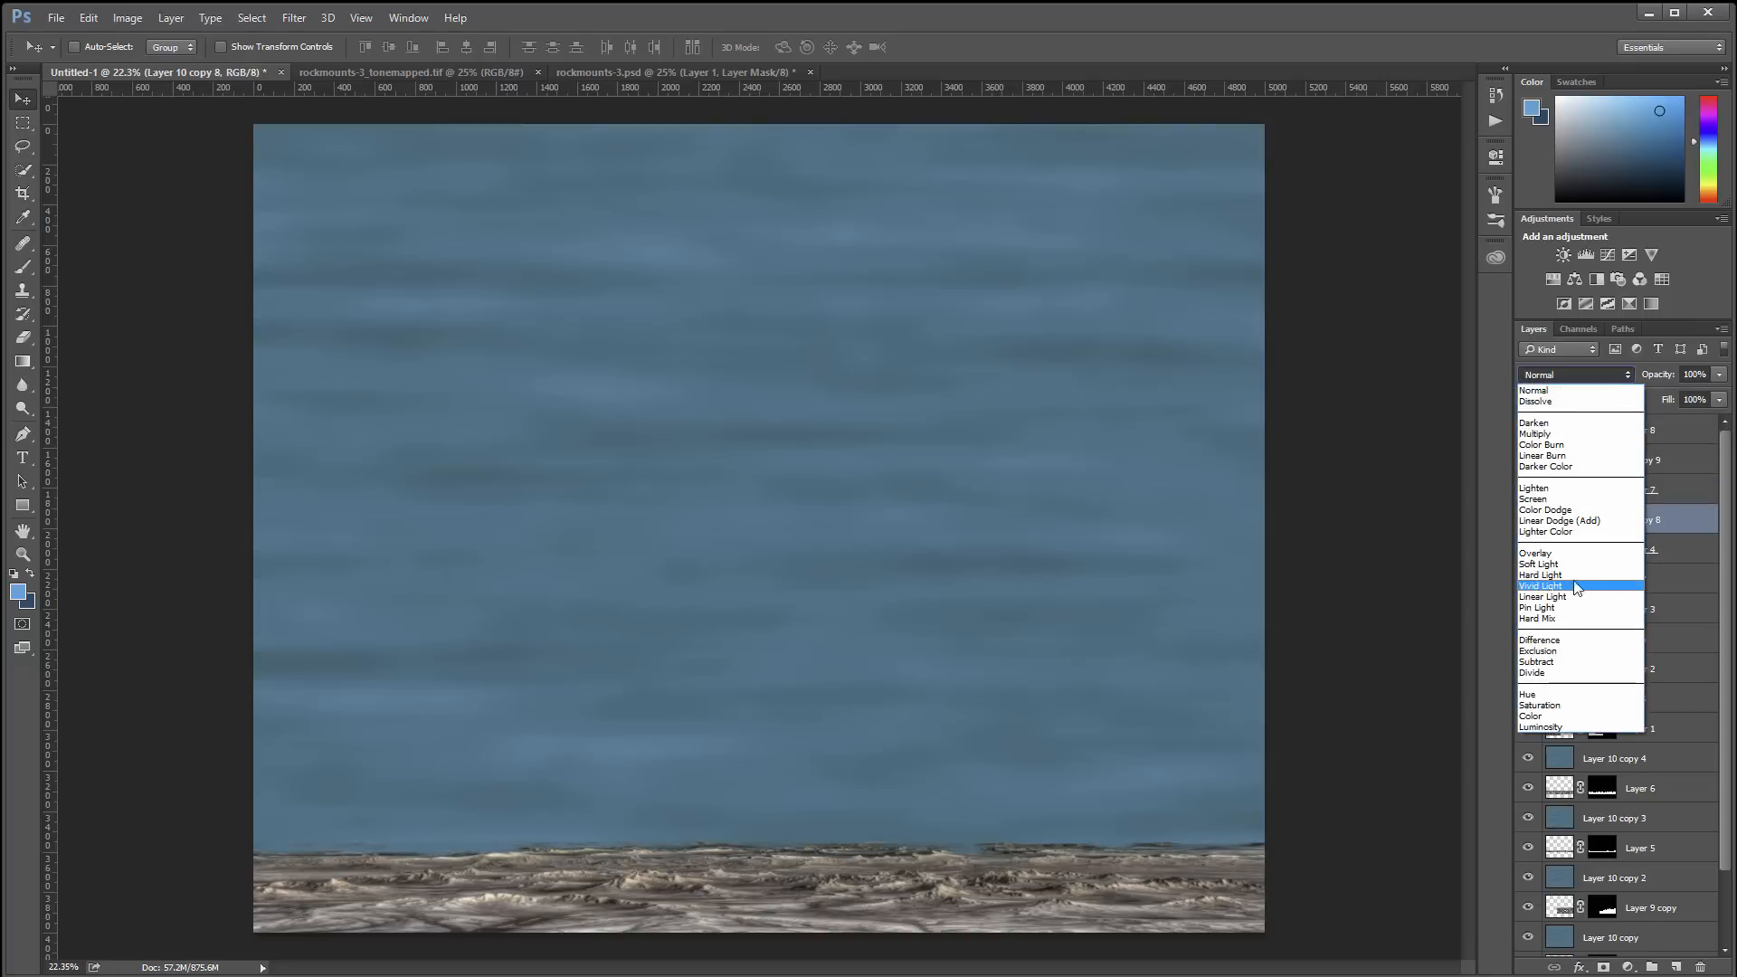
left_click(1543, 564)
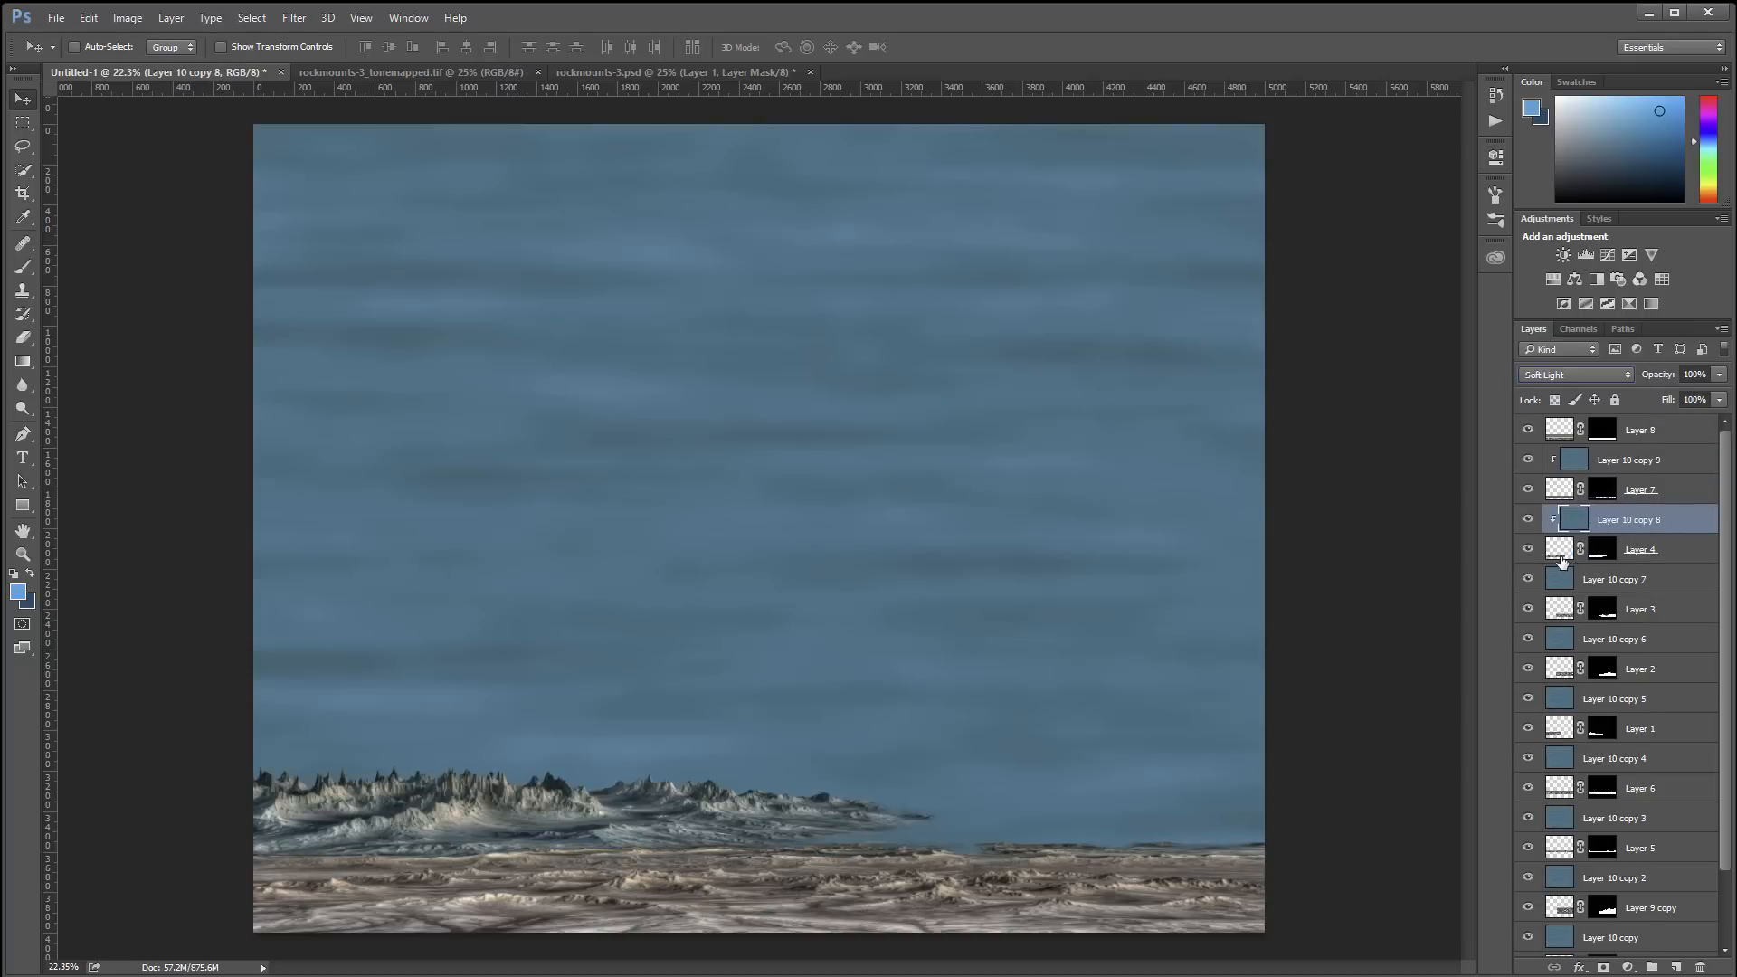
left_click(1719, 399)
Clip Layer 10 copy 7 to Layer 3, set it to Soft Light and reduce its fill to about 66%
left_click(1669, 582)
left_click(1669, 582)
key("ctrl+alt+g")
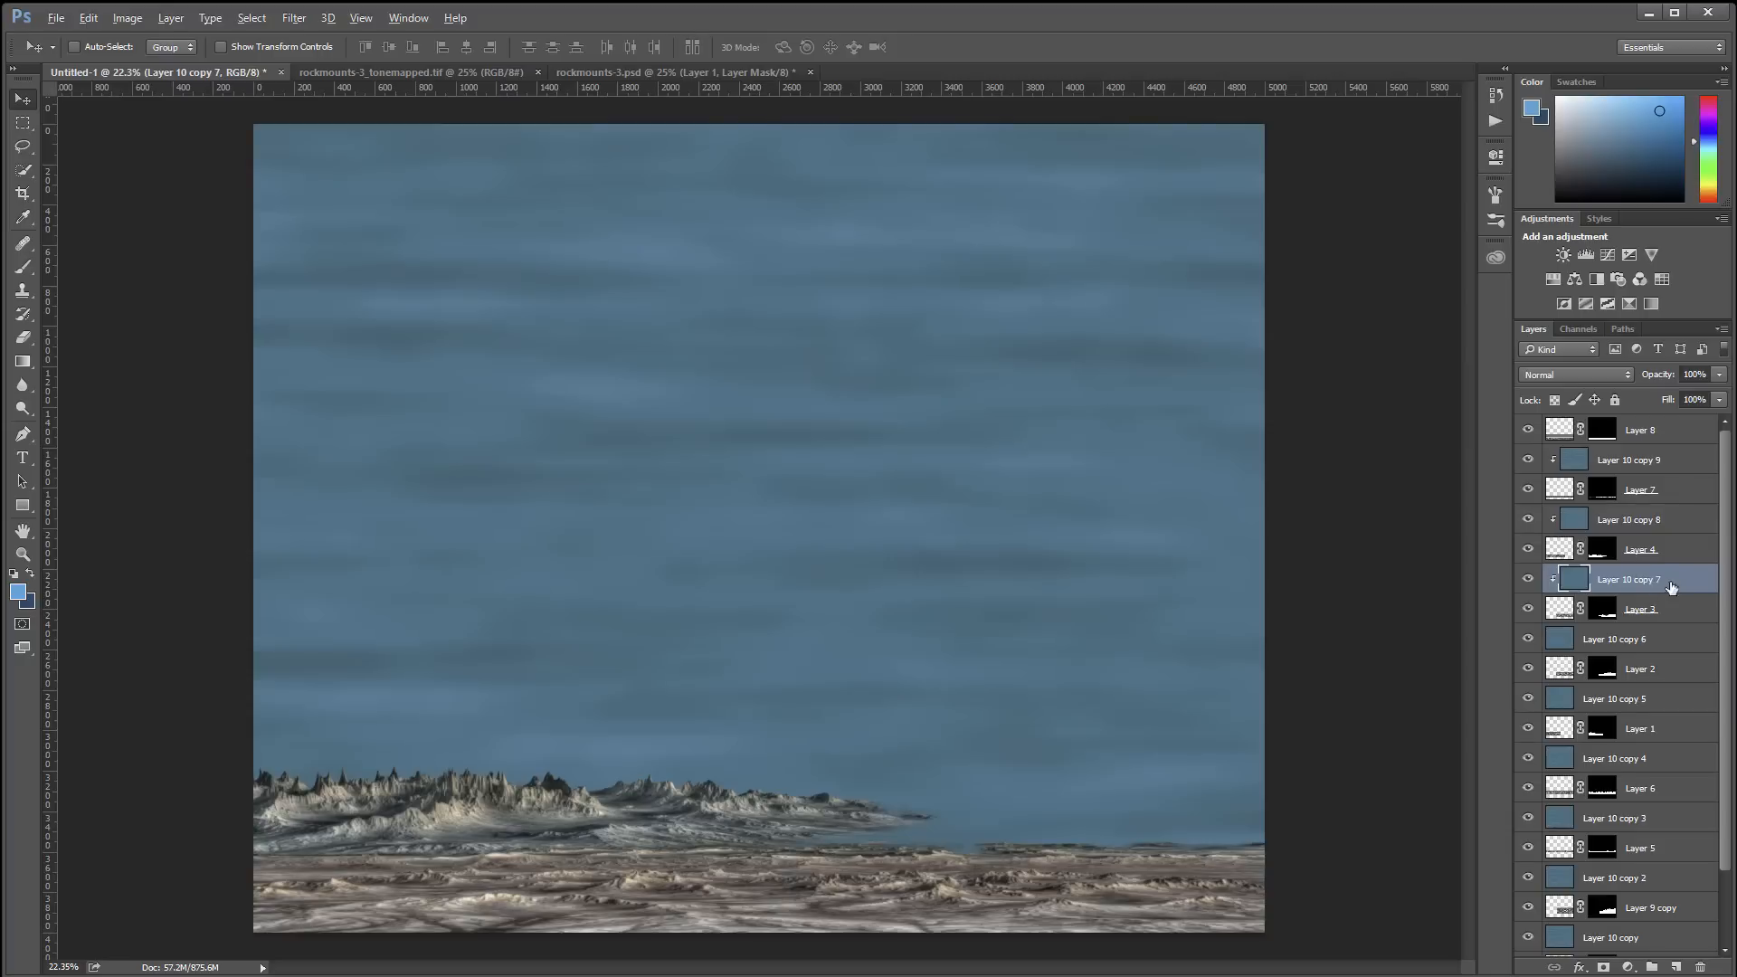
left_click(1587, 368)
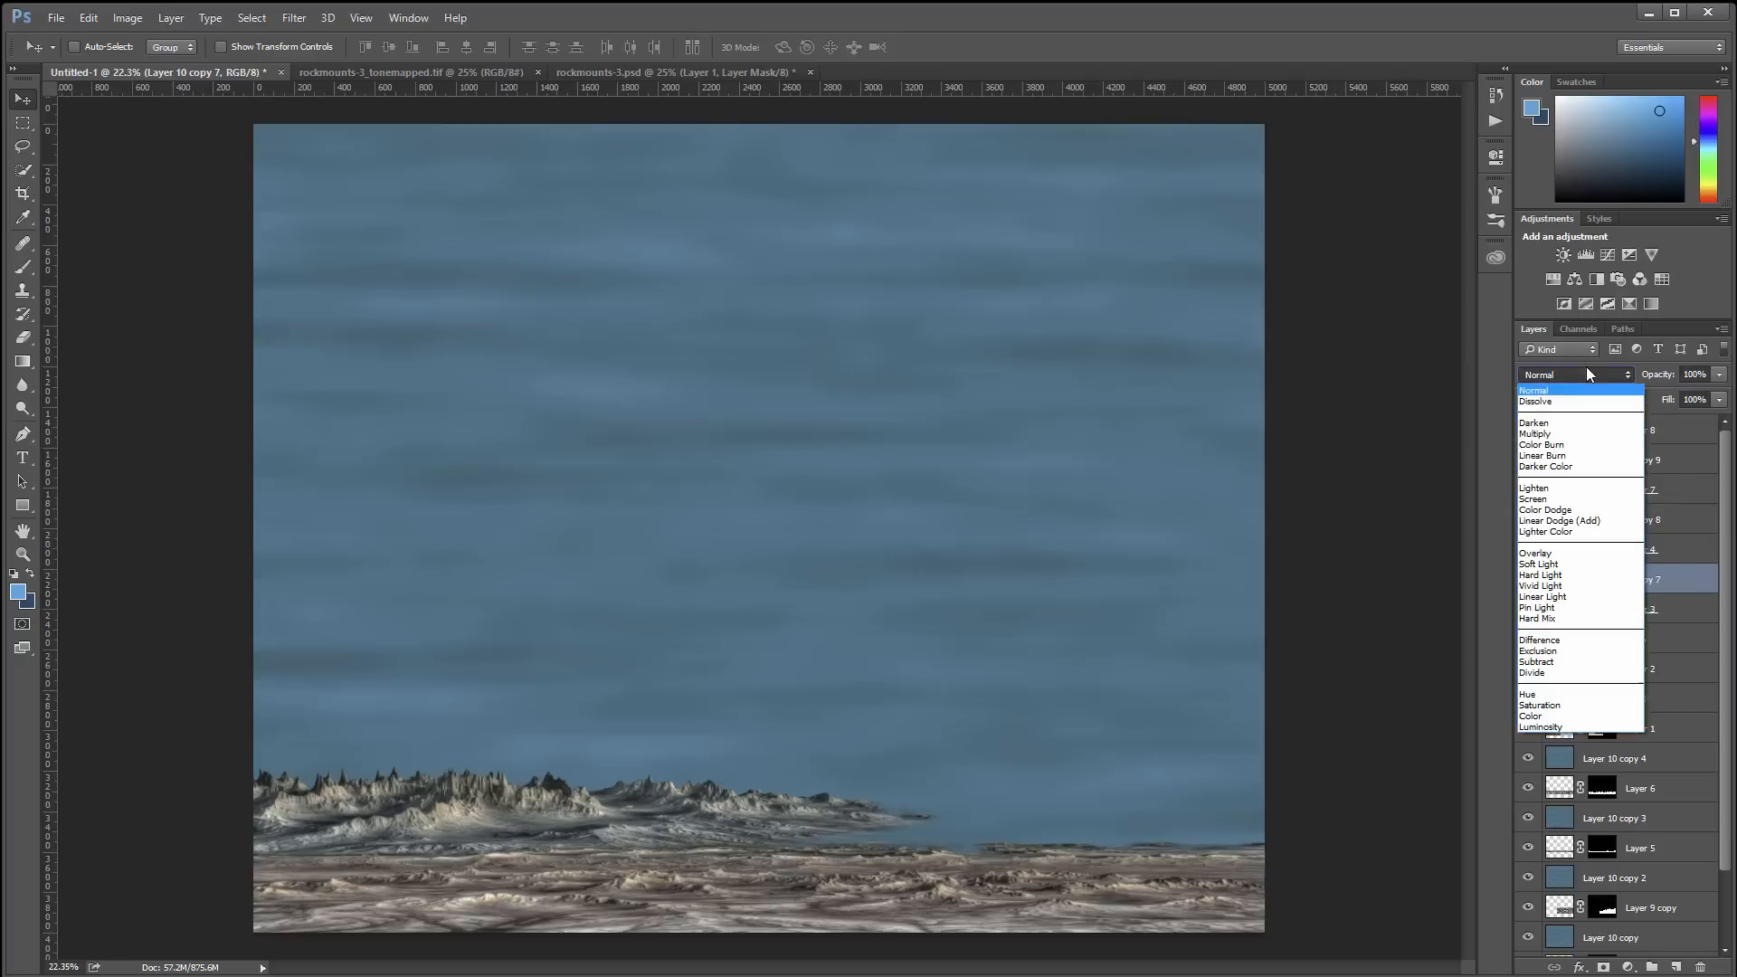
left_click(1583, 576)
left_click(1719, 399)
left_click_drag(1716, 421, 1711, 427)
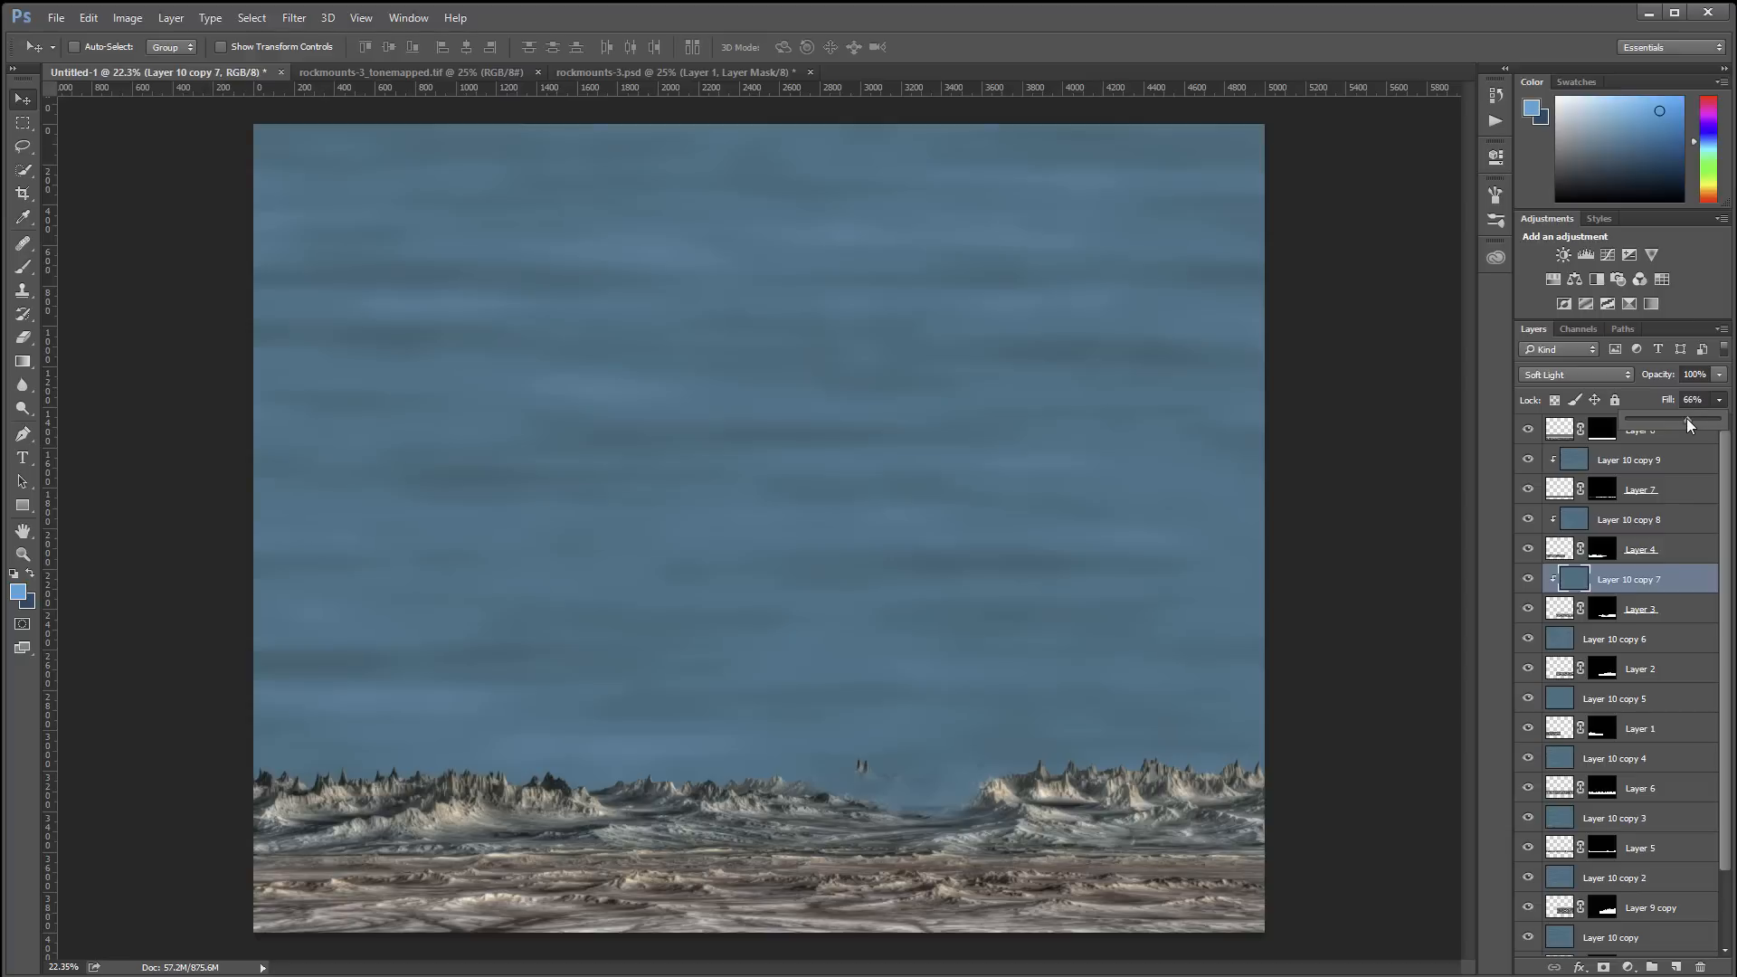
Clip Layer 10 copy 6 to Layer 2 and set its blend mode to Soft Light
left_click(1683, 639)
left_click(1592, 643)
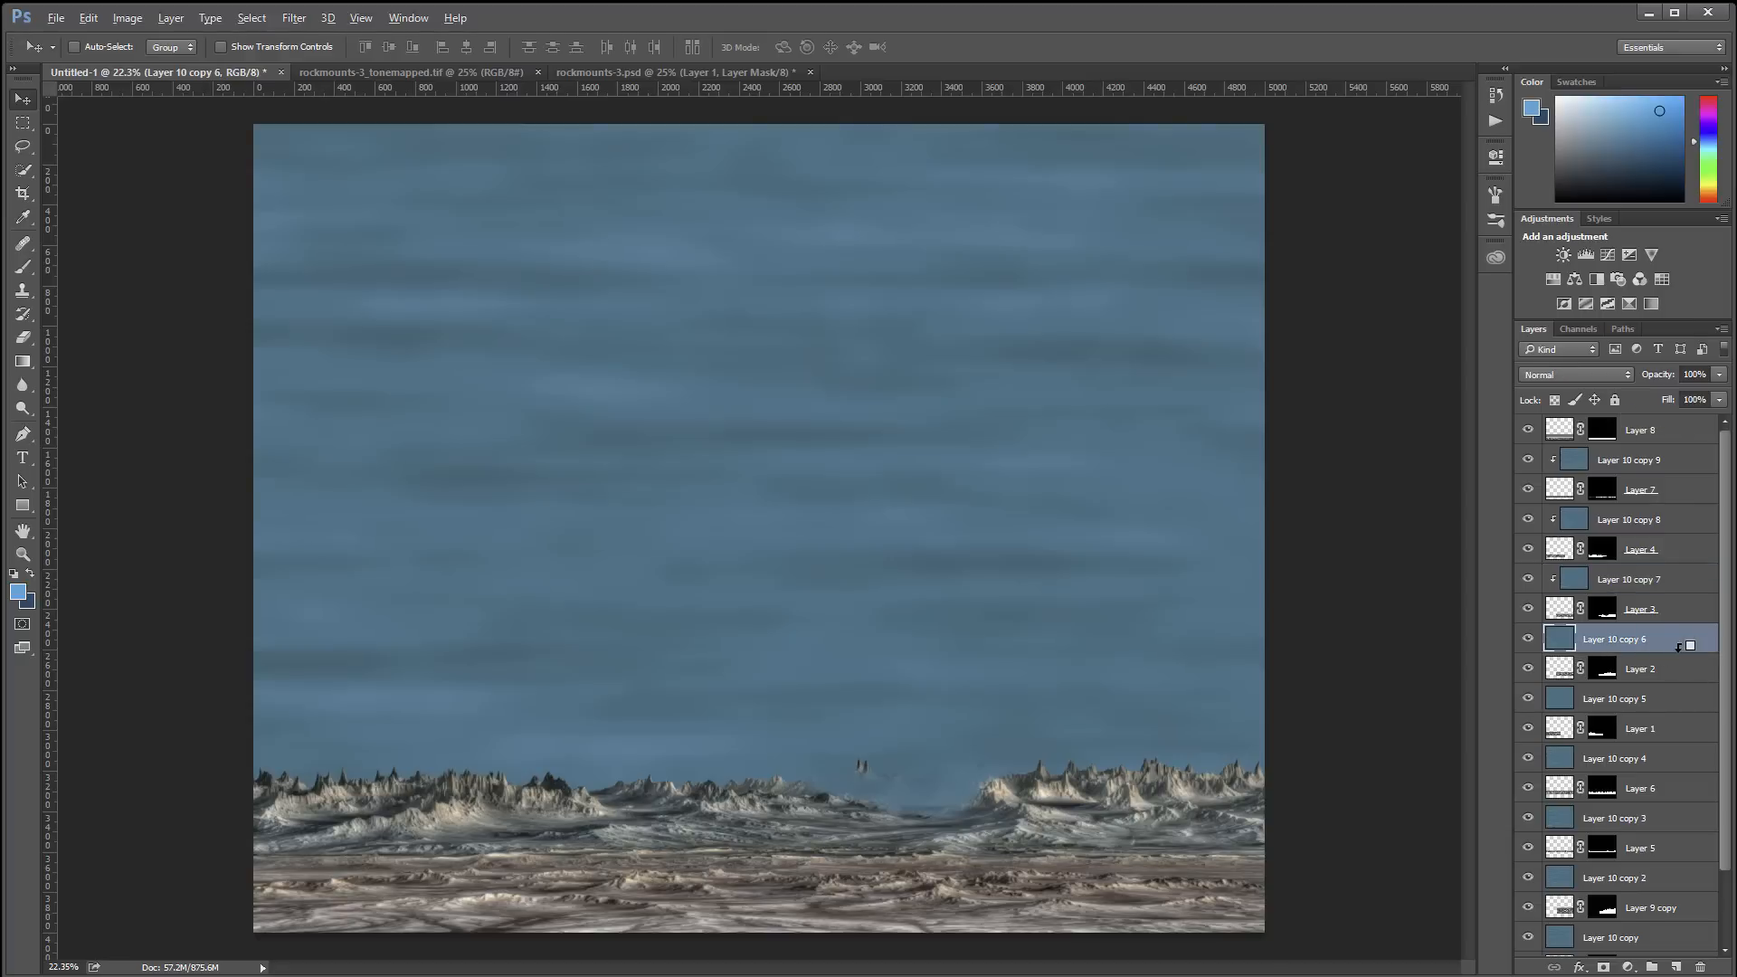
key("ctrl+alt+g")
left_click(1607, 371)
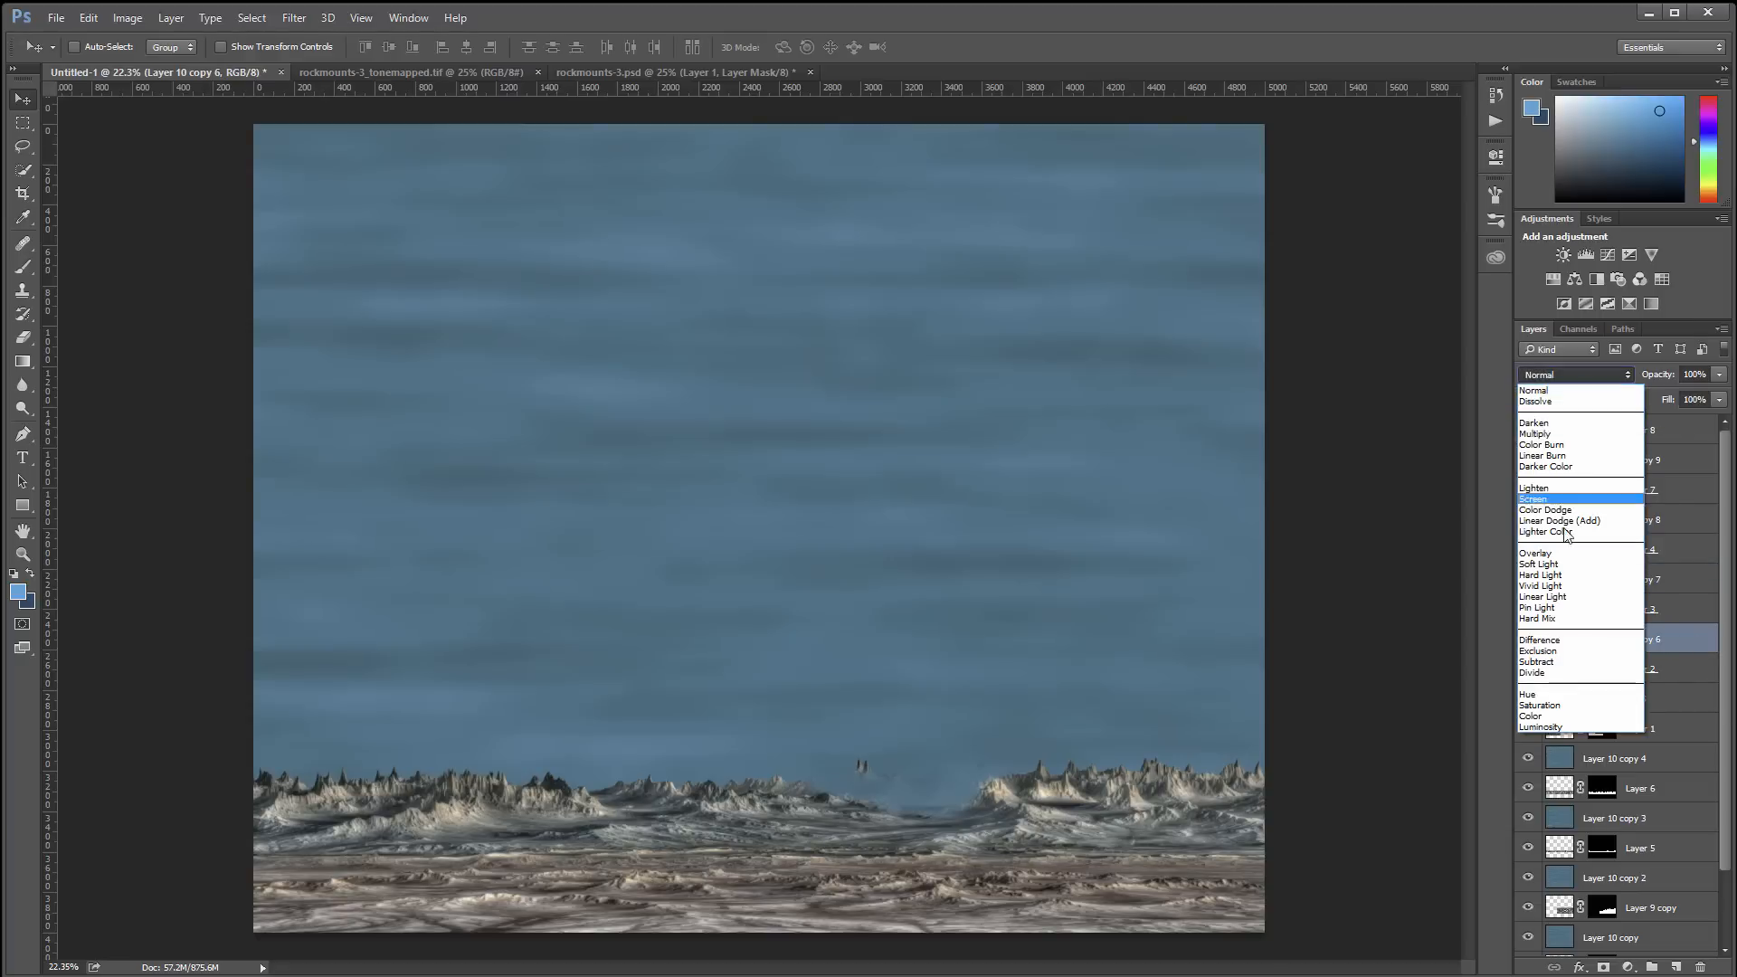
left_click(1565, 561)
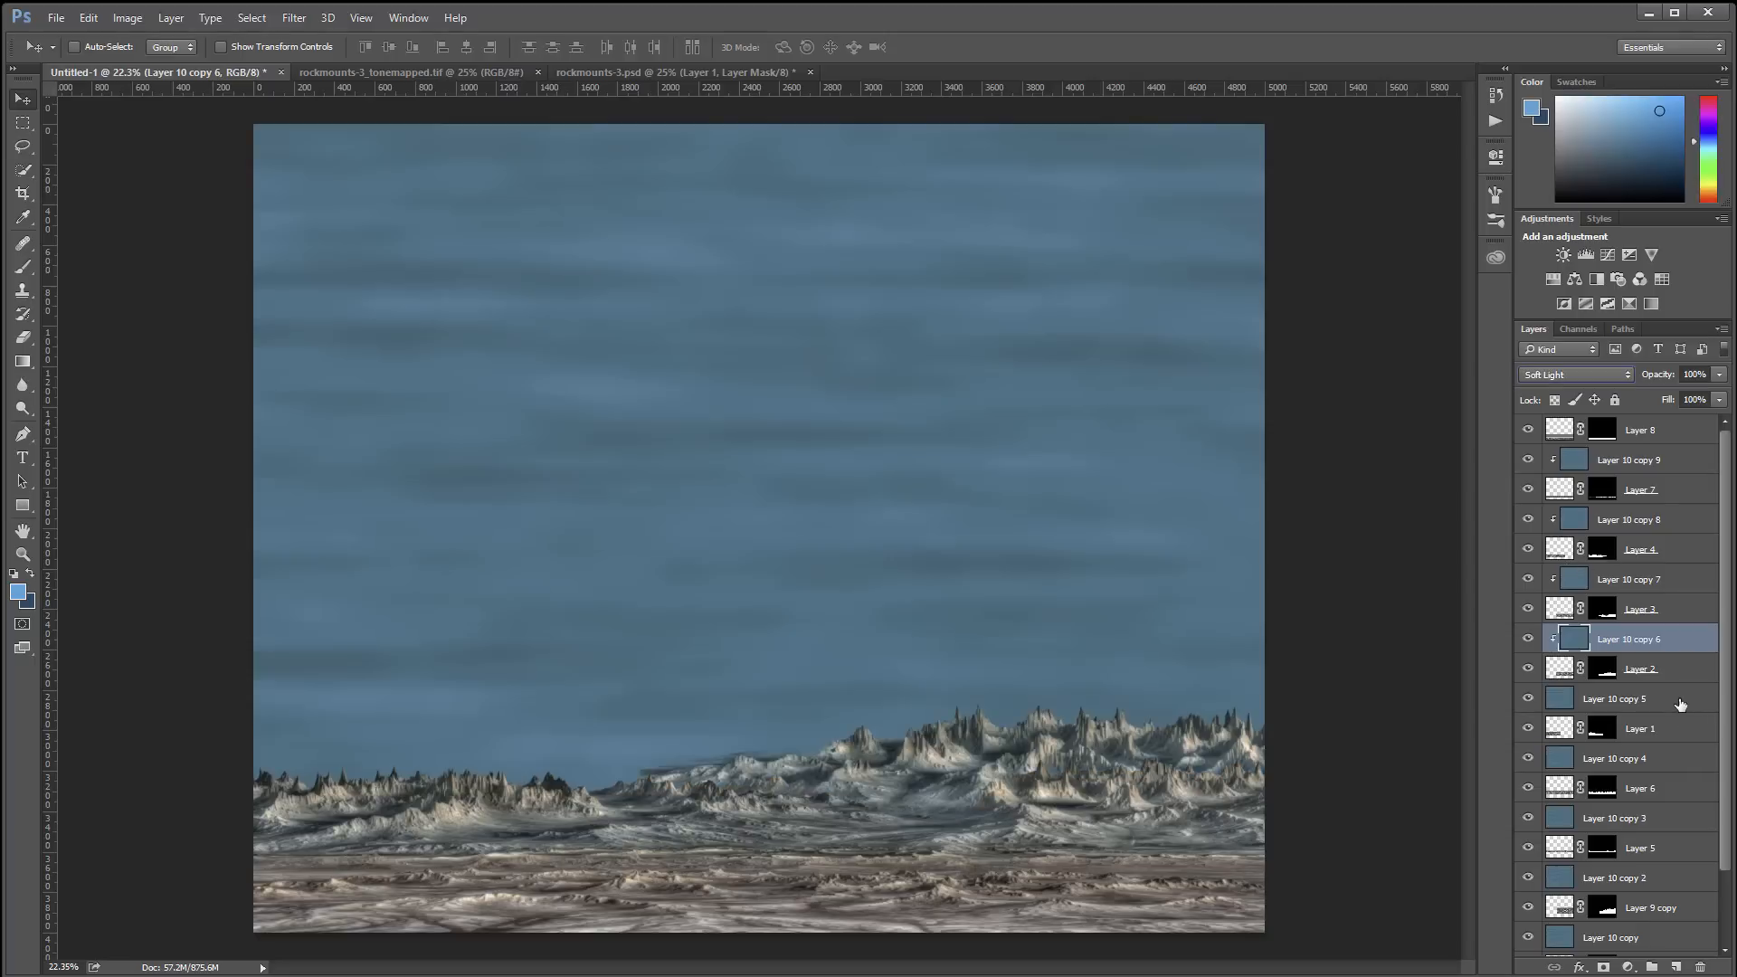
Clip Layer 10 copy 5 to Layer 1 and set its blend mode to Soft Light
left_click(1679, 701)
key("ctrl+alt+g")
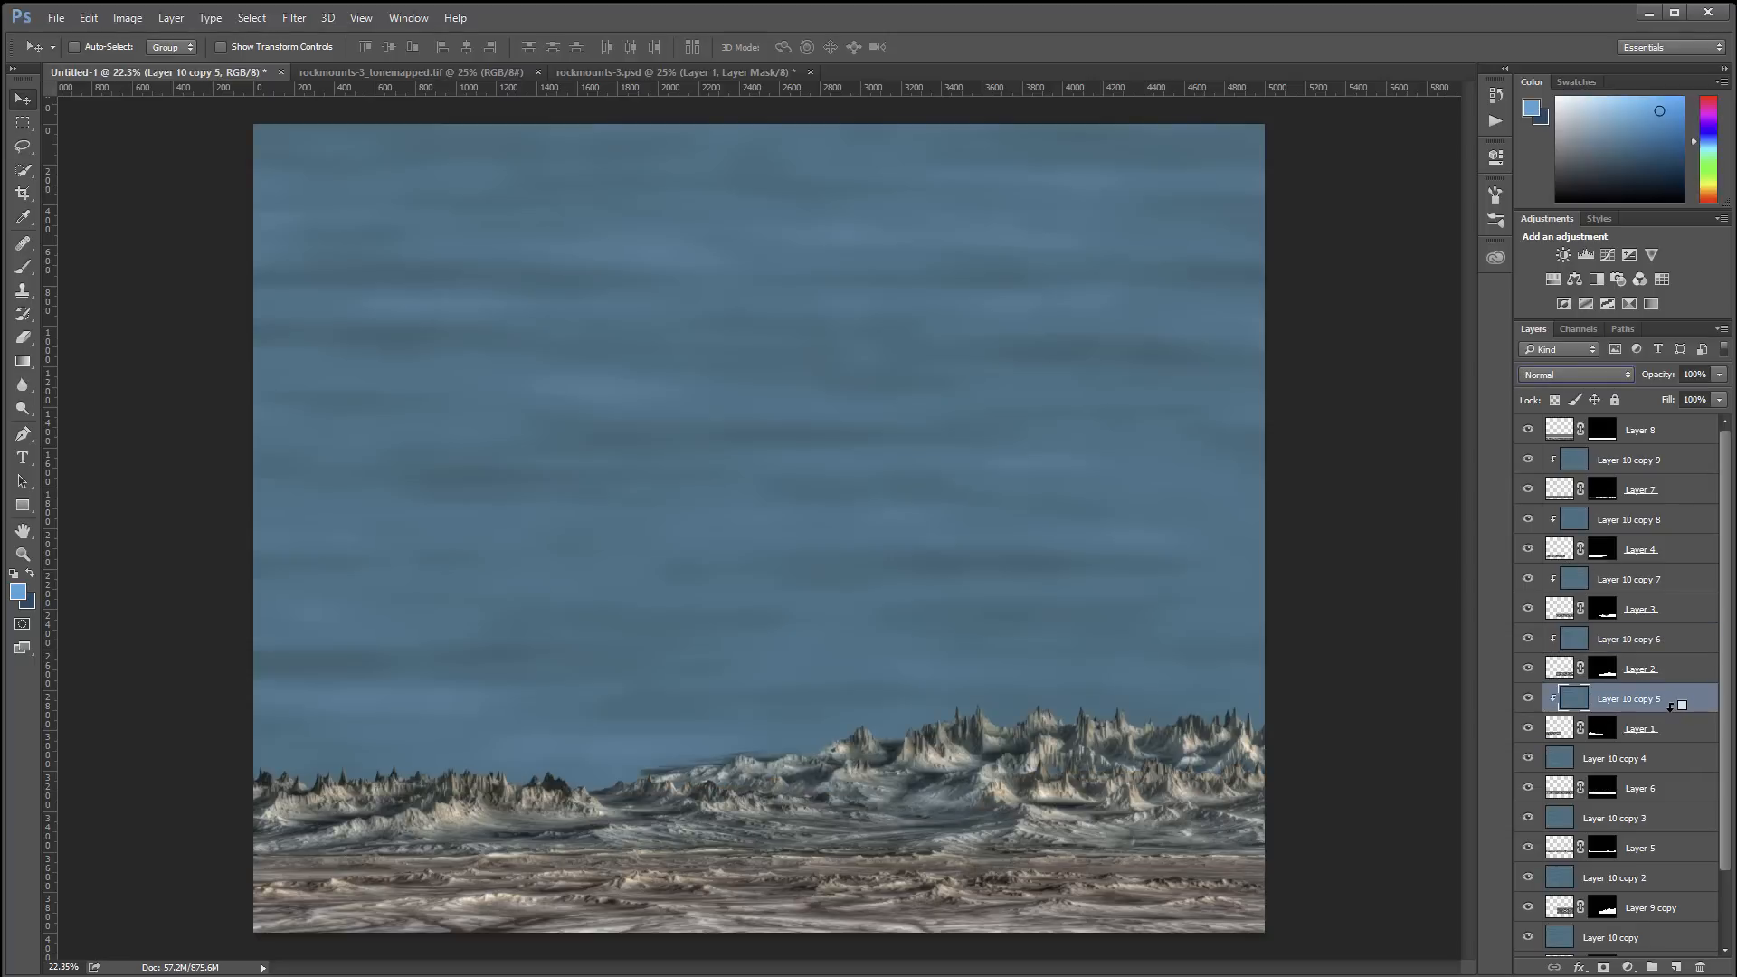
left_click(1598, 378)
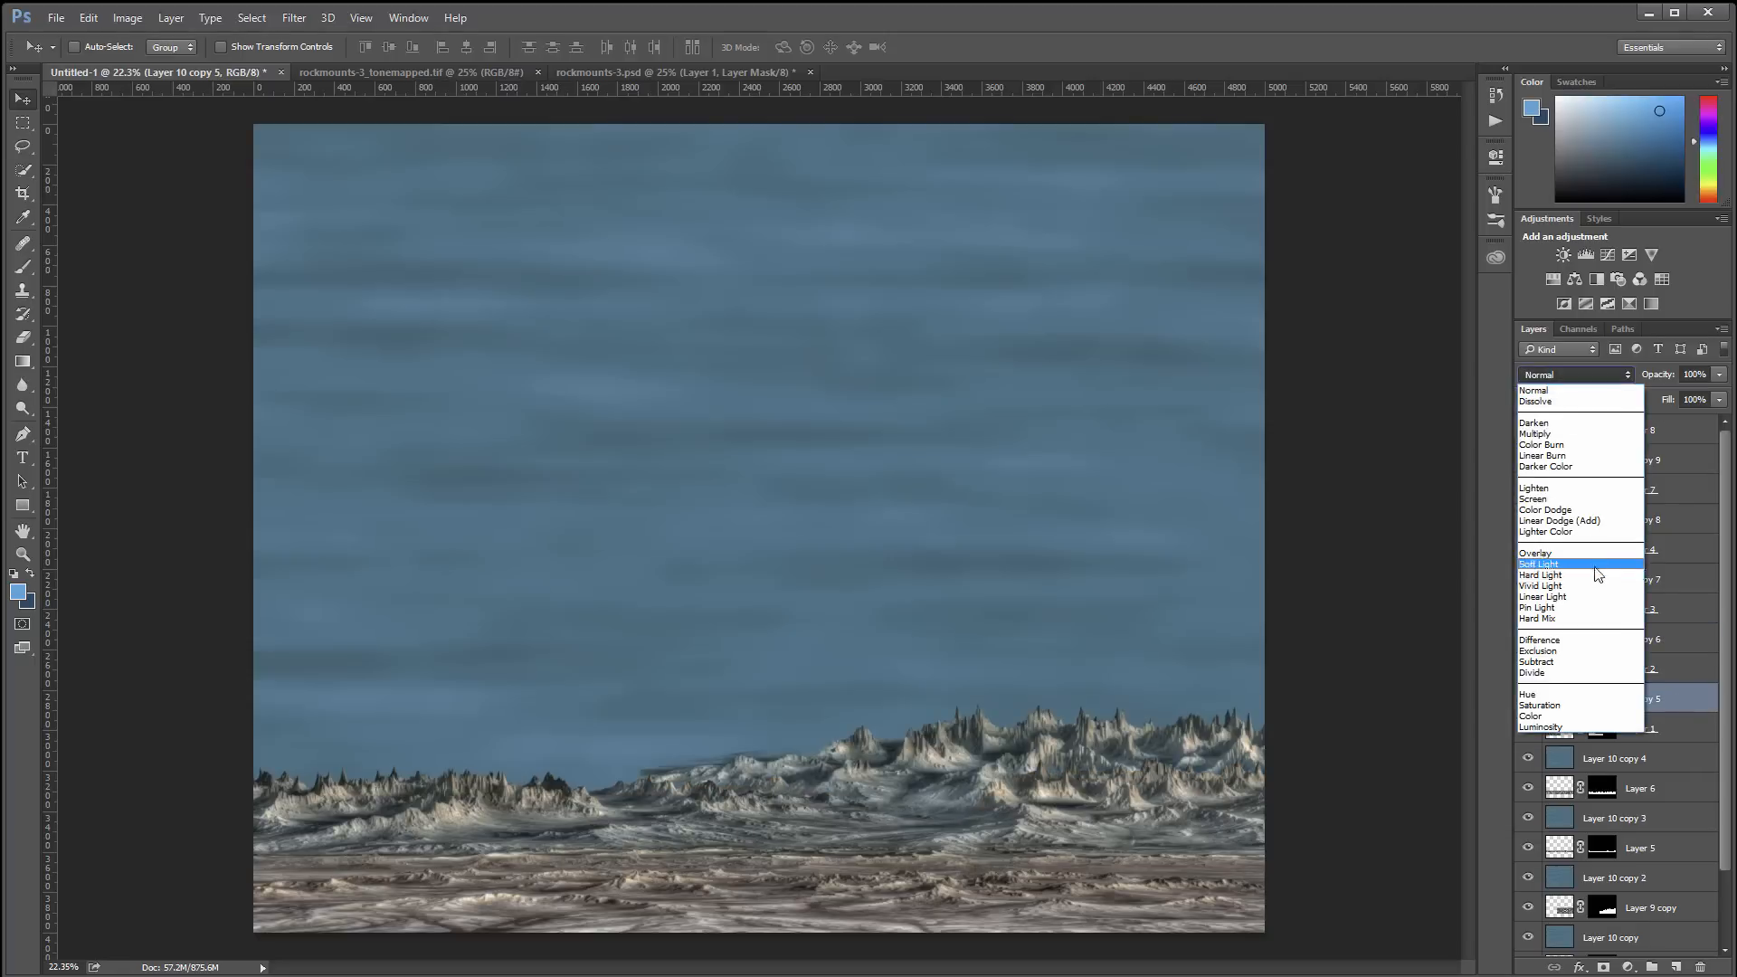
left_click(1579, 562)
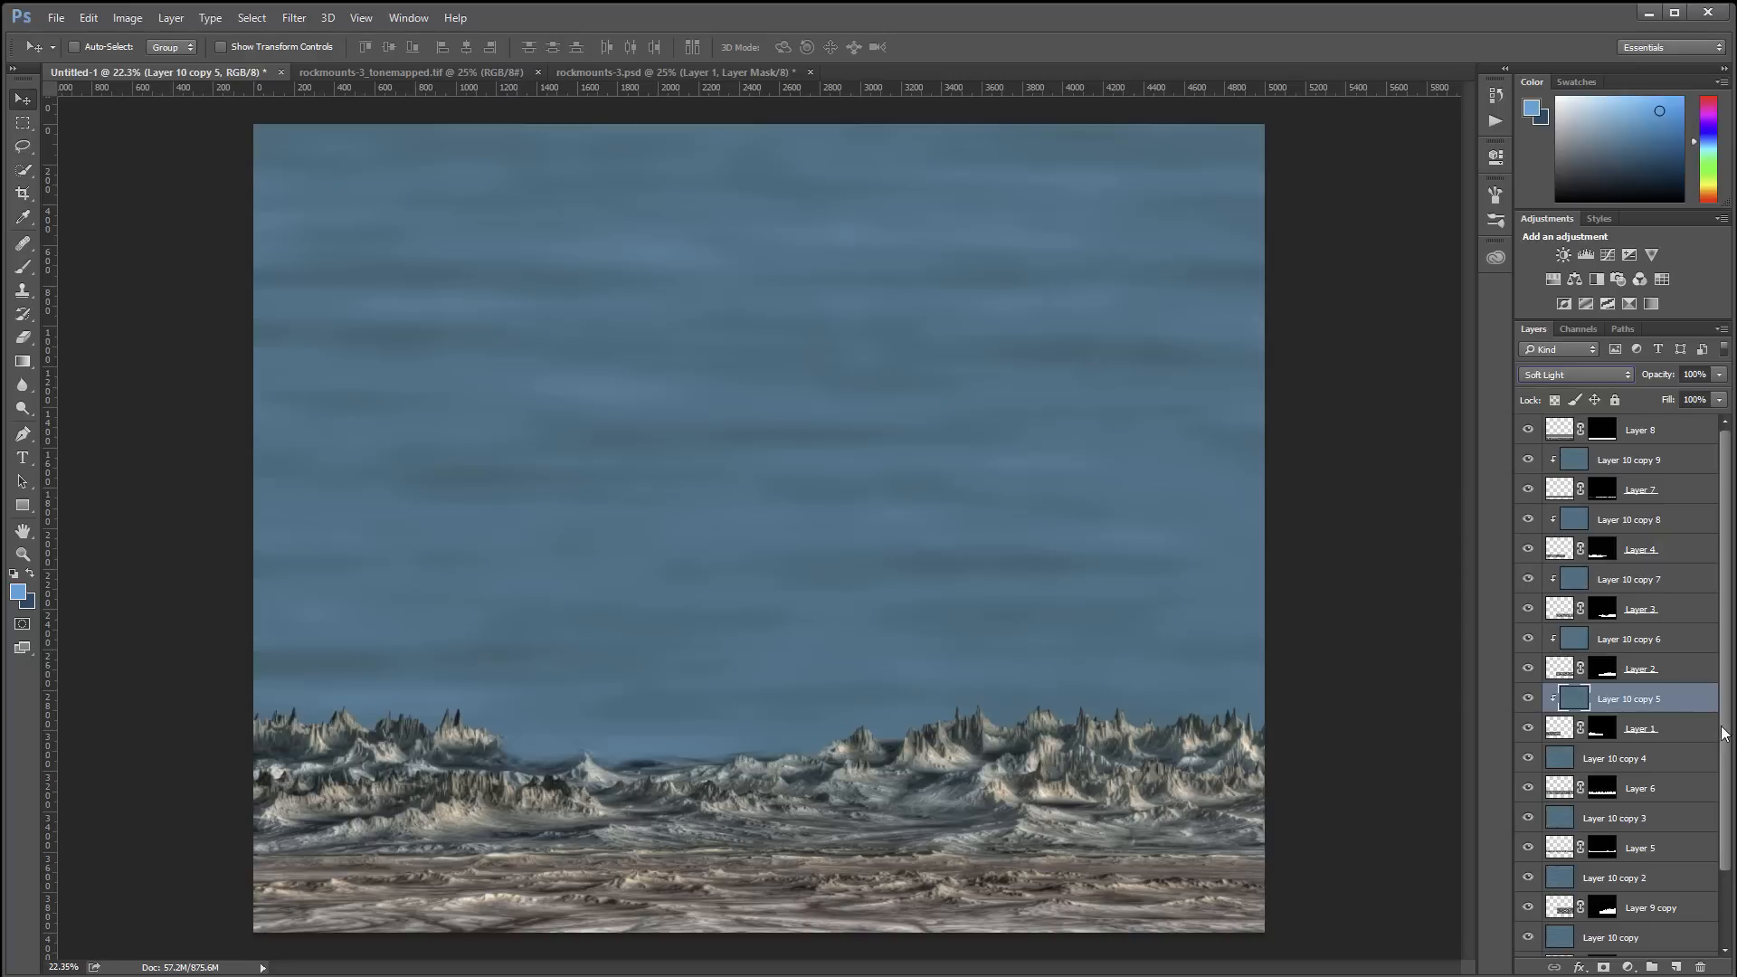
Clip Layer 10 copy 4 to Layer 6 and reduce its fill to 44%, keeping the Normal blend mode
left_click_drag(1726, 737, 1717, 804)
left_click(1674, 684)
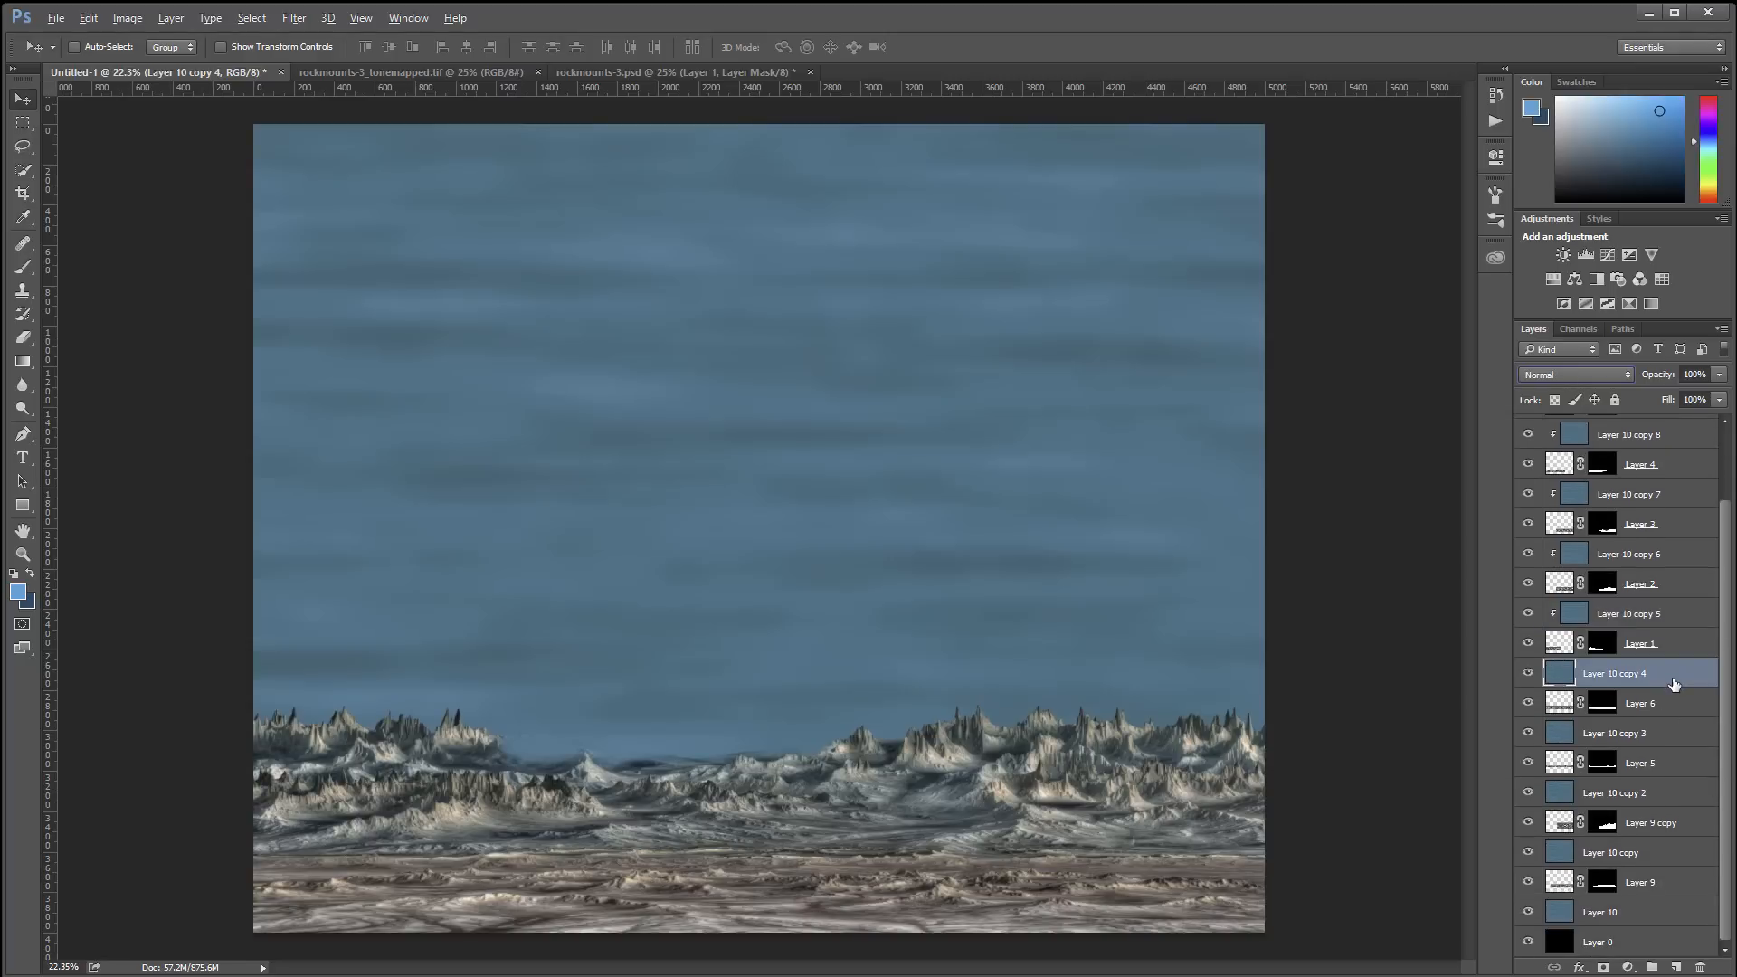
left_click(1653, 693, "alt")
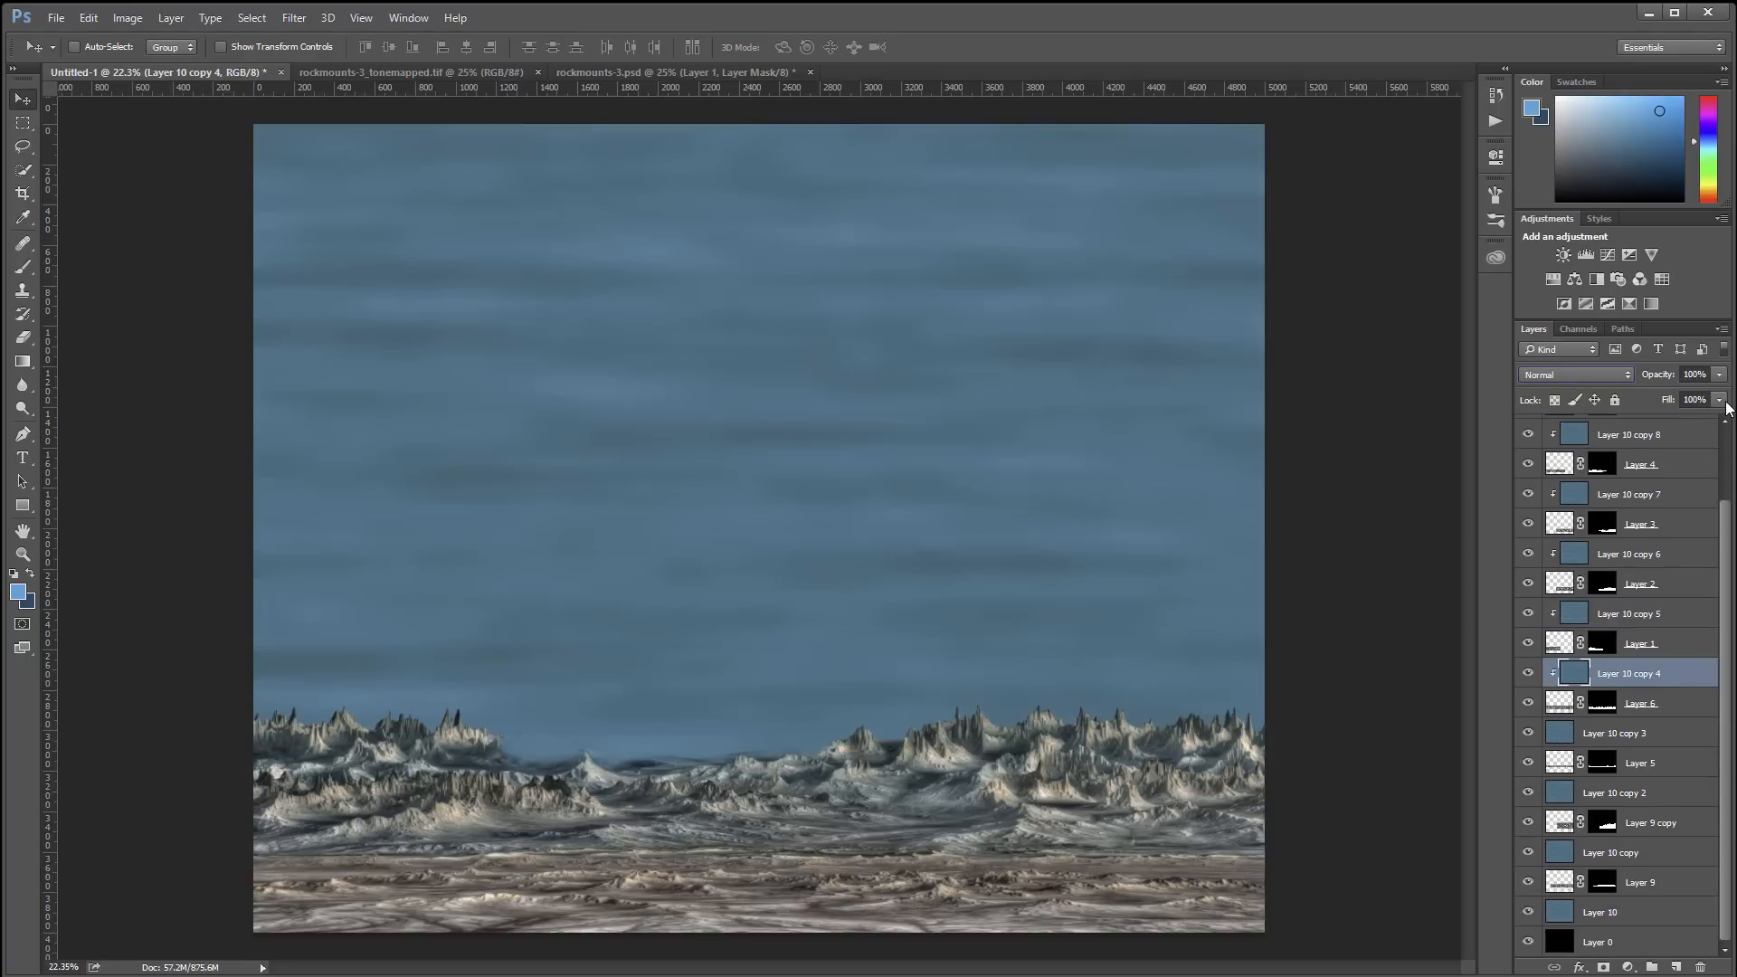
left_click(1719, 400)
mouse_move(1657, 416)
left_mouse_down()
mouse_move(1634, 418)
mouse_move(1653, 416)
left_mouse_up()
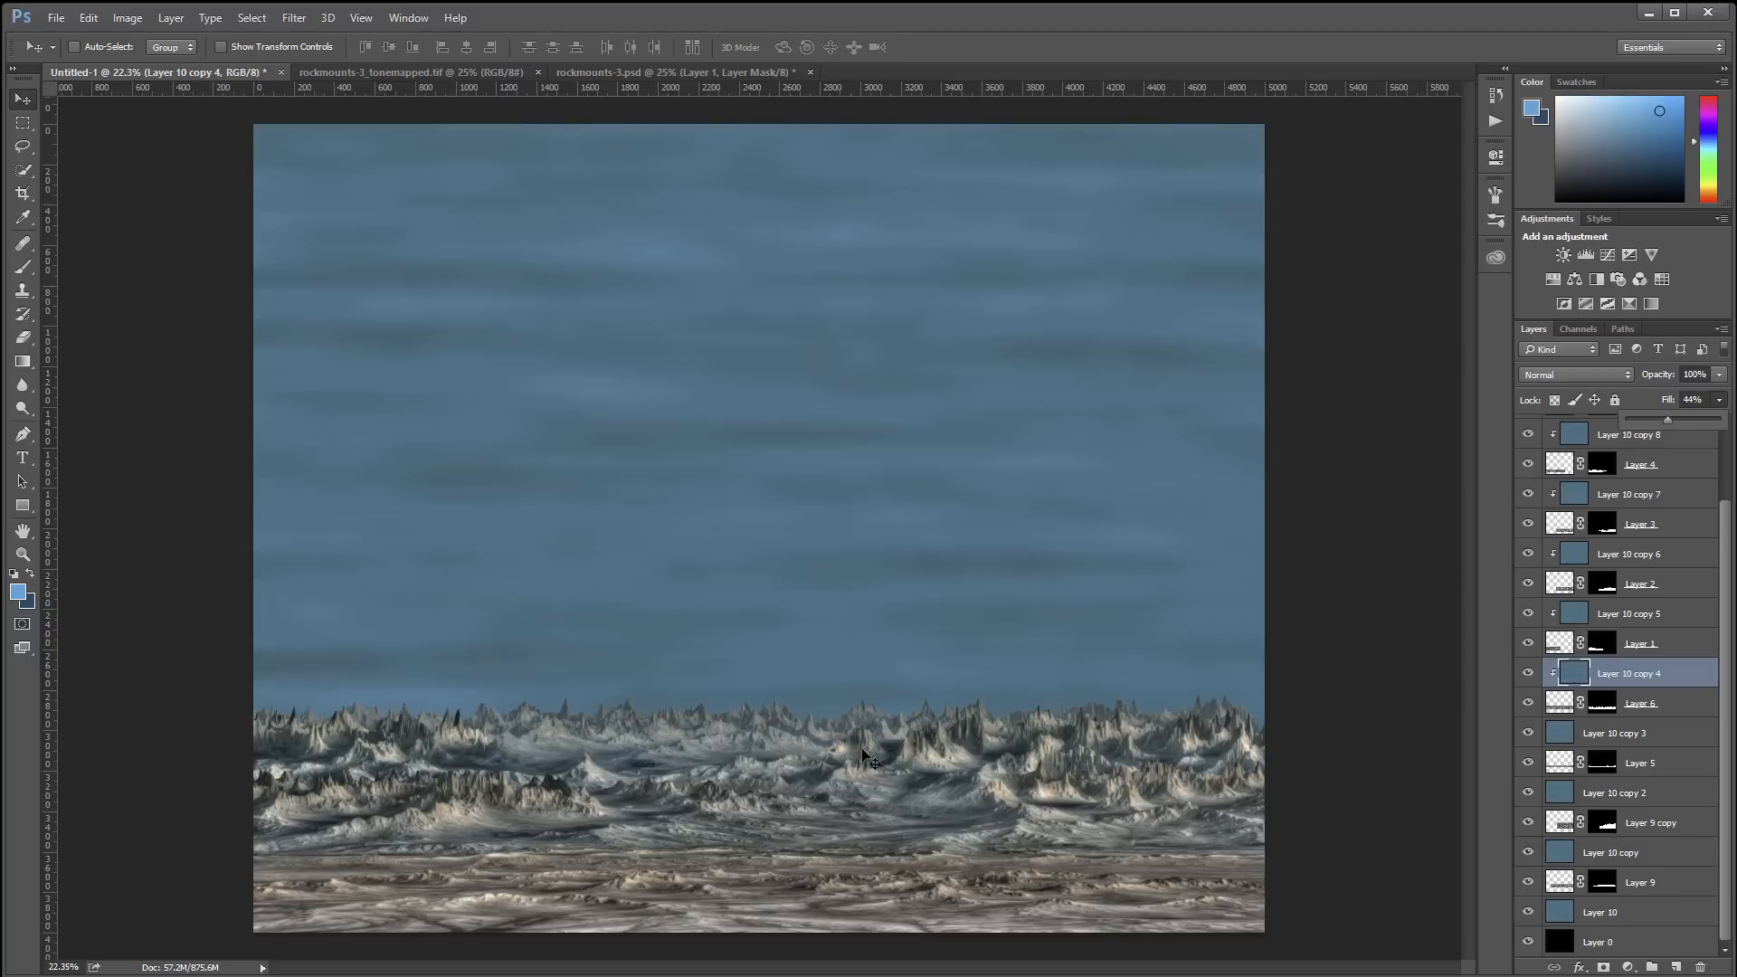
Clip Layer 10 copy 3 to Layer 5 and reduce its fill to 59%
left_click(1689, 744)
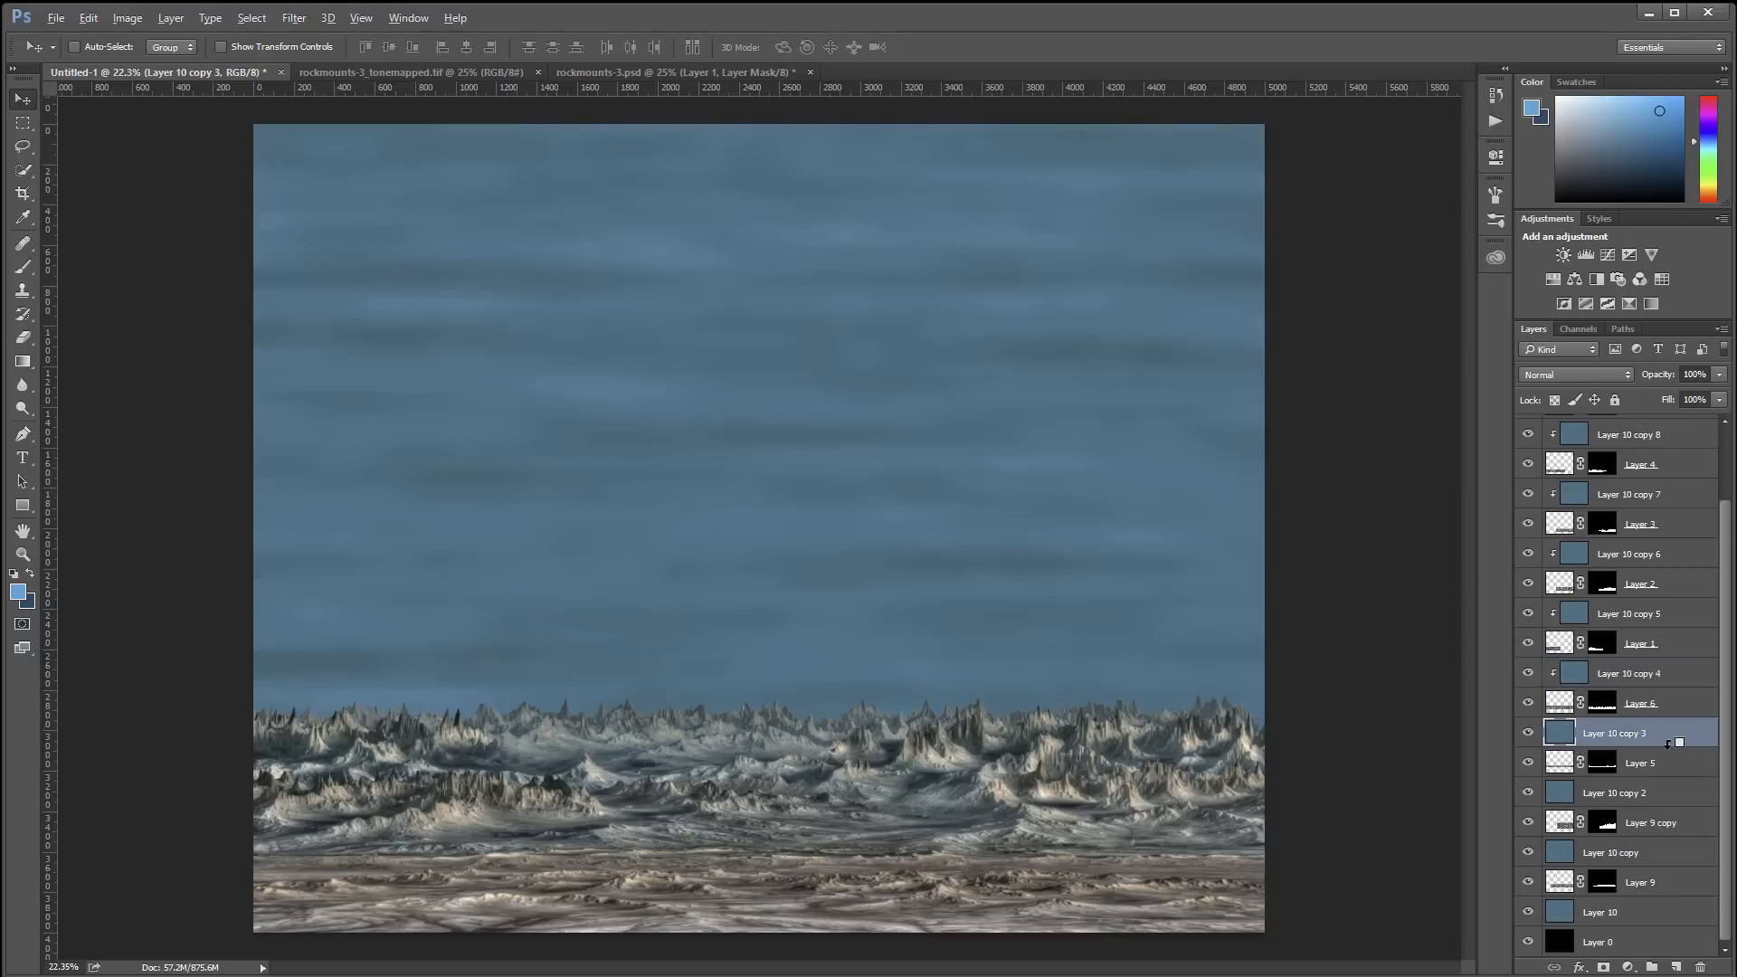
key("ctrl+alt+g")
left_click(1721, 400)
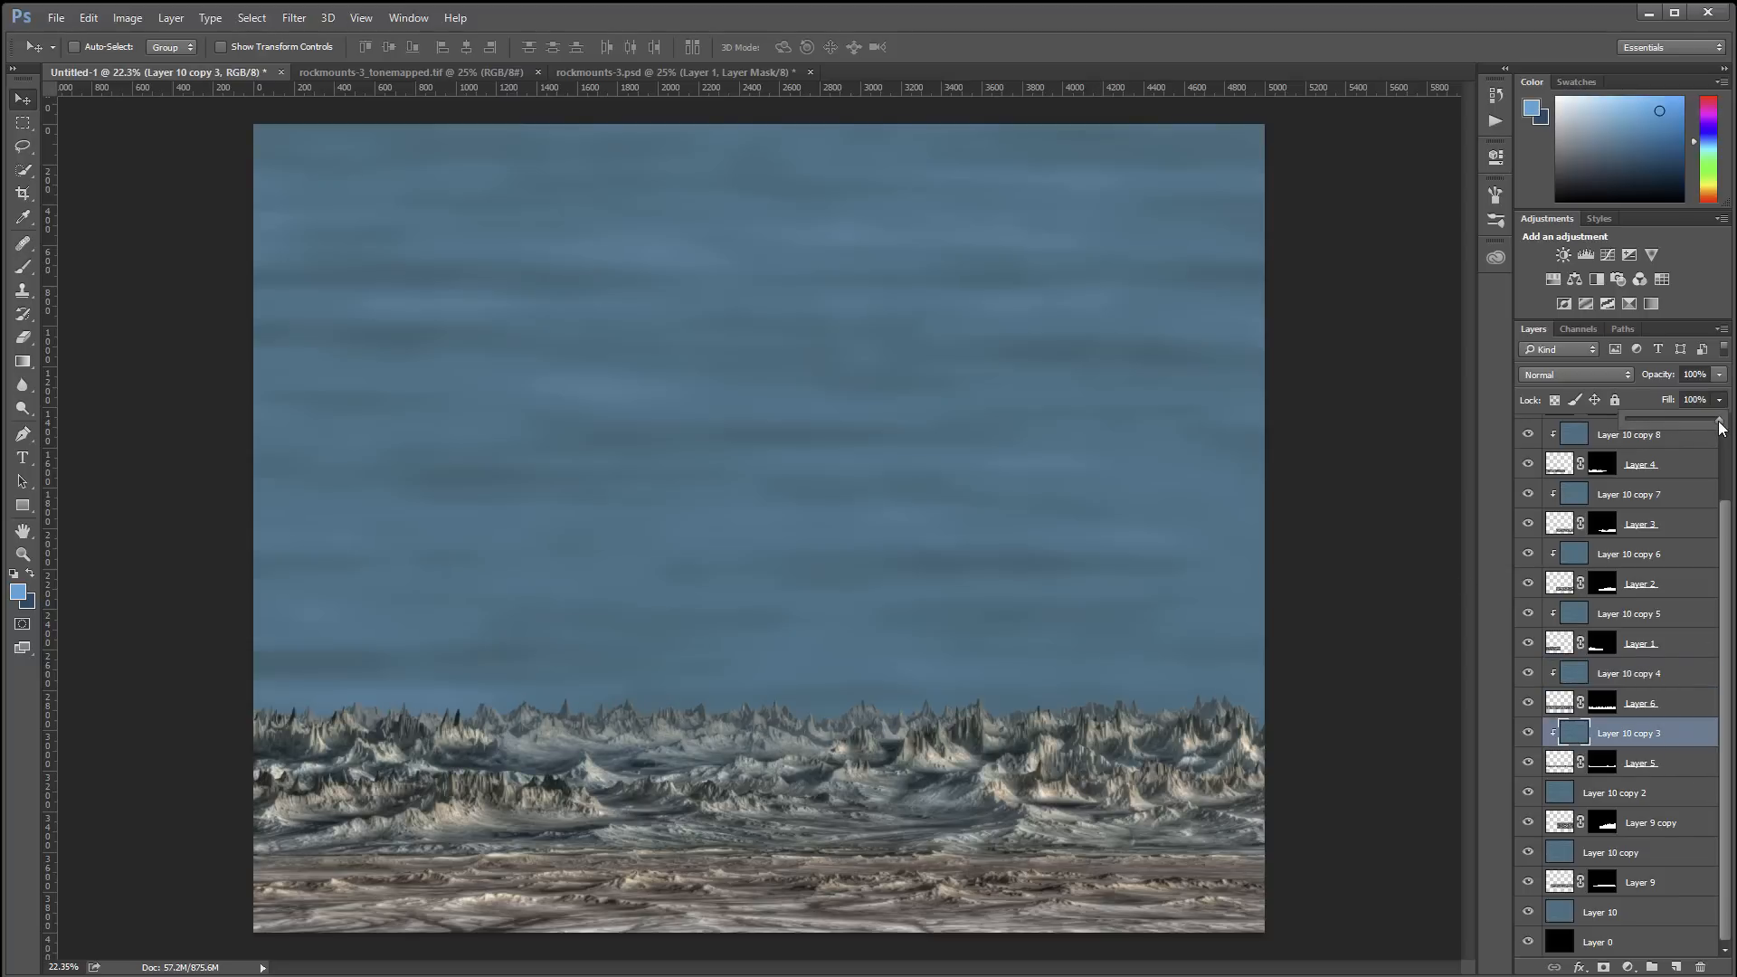
left_click_drag(1720, 420, 1682, 421)
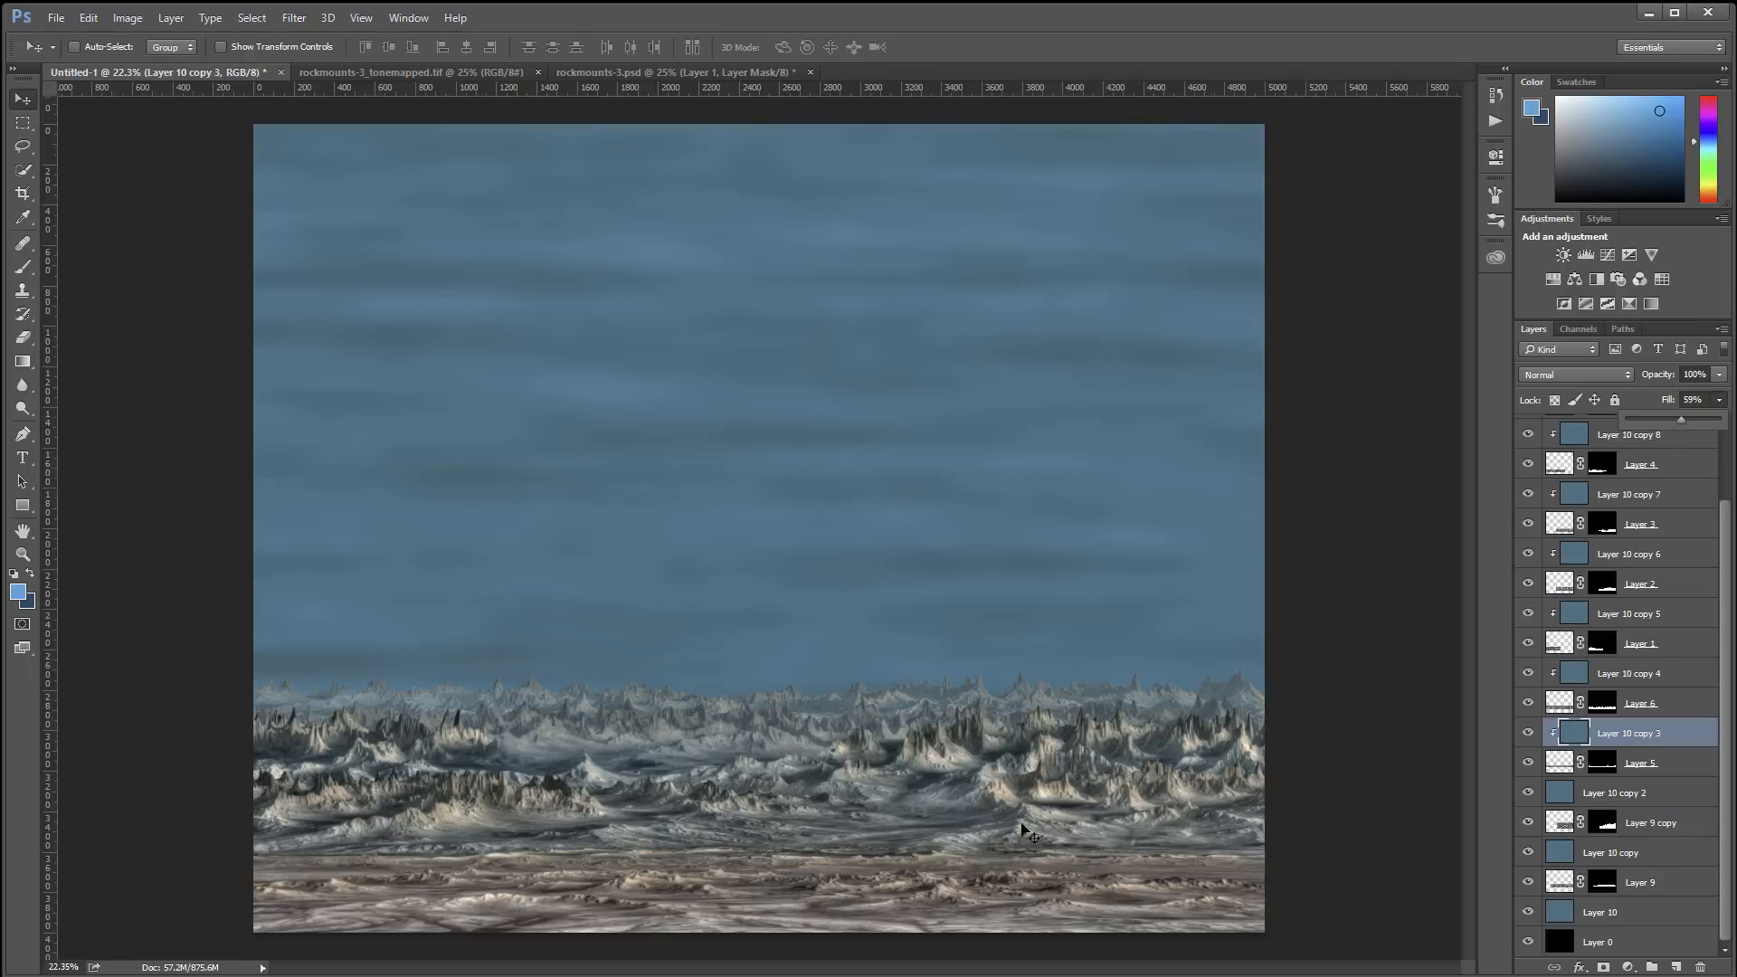
Clip Layer 10 copy 2 to Layer 9 copy and reduce its fill to 69%
left_click(1654, 803)
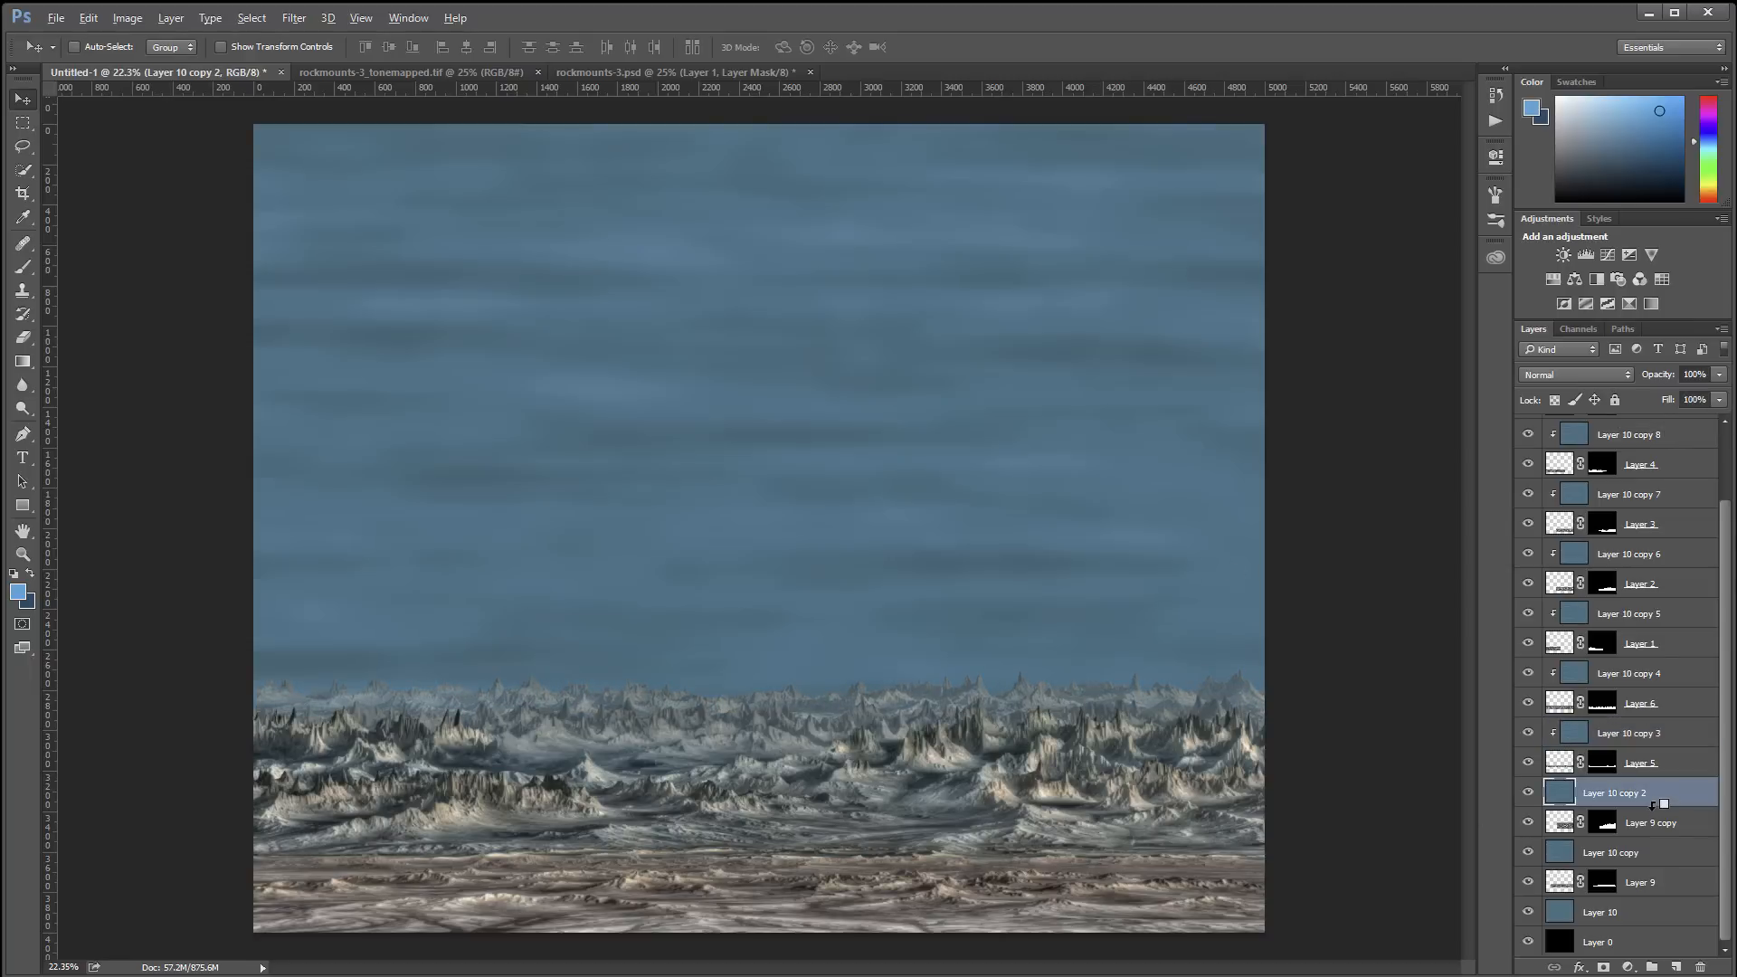
left_click(1656, 802, "alt")
left_click(1719, 400)
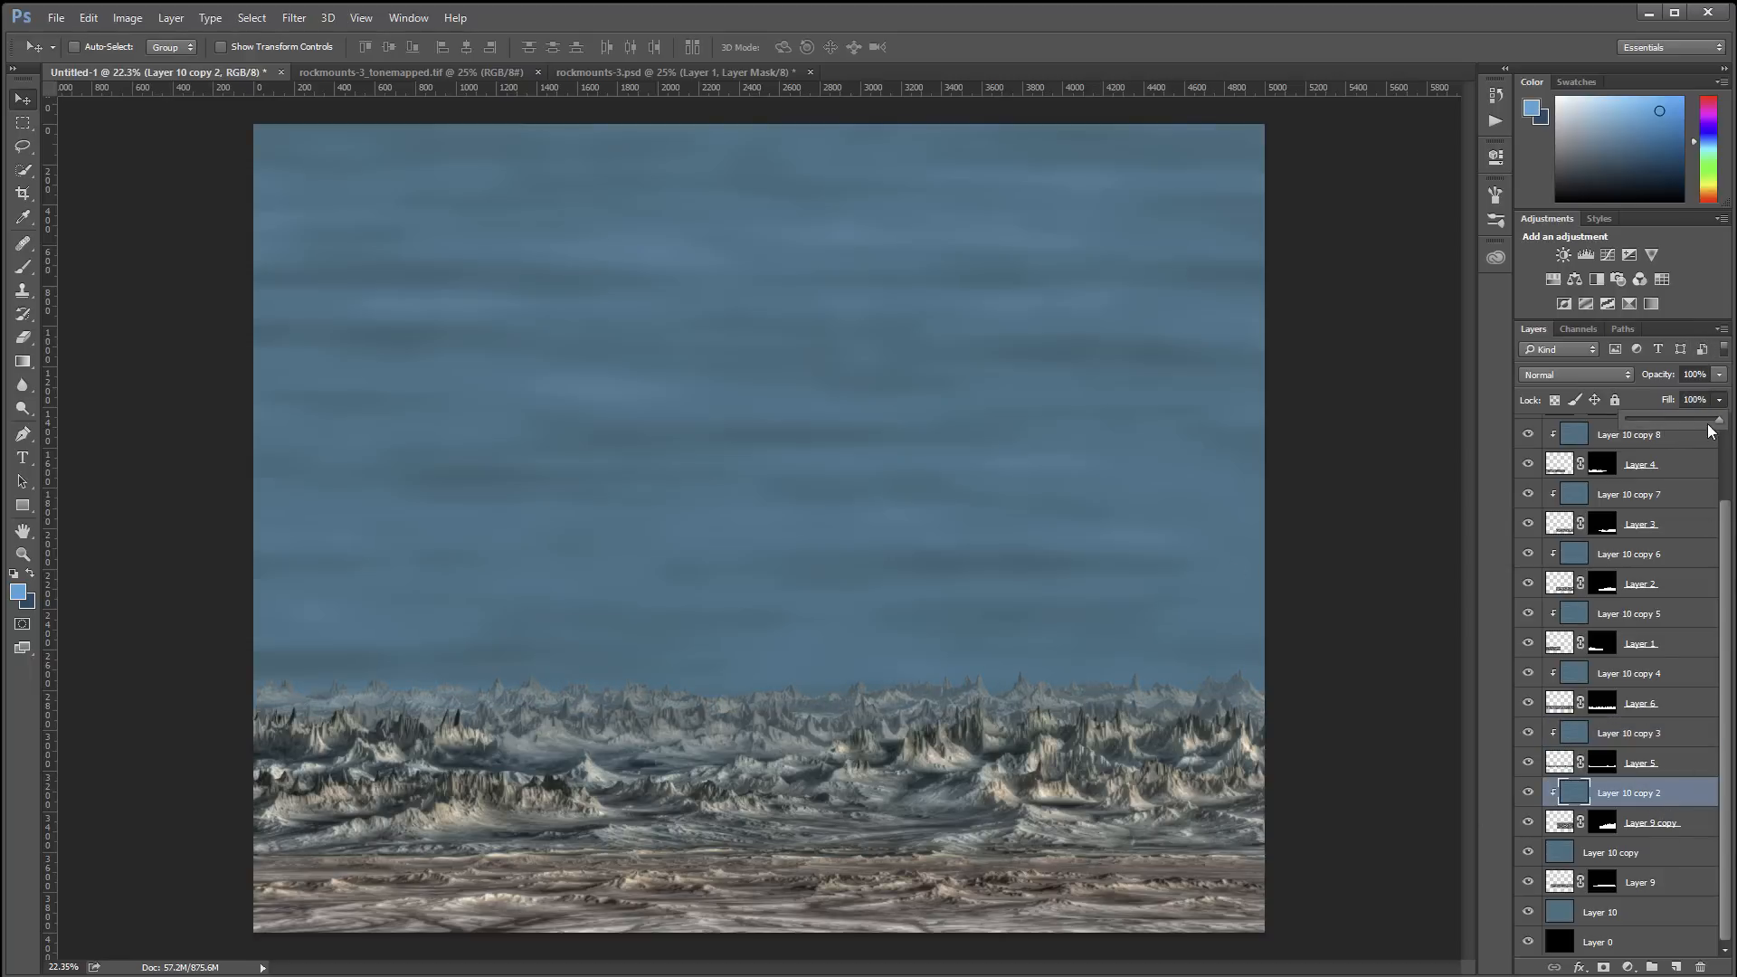
left_click_drag(1719, 420, 1685, 417)
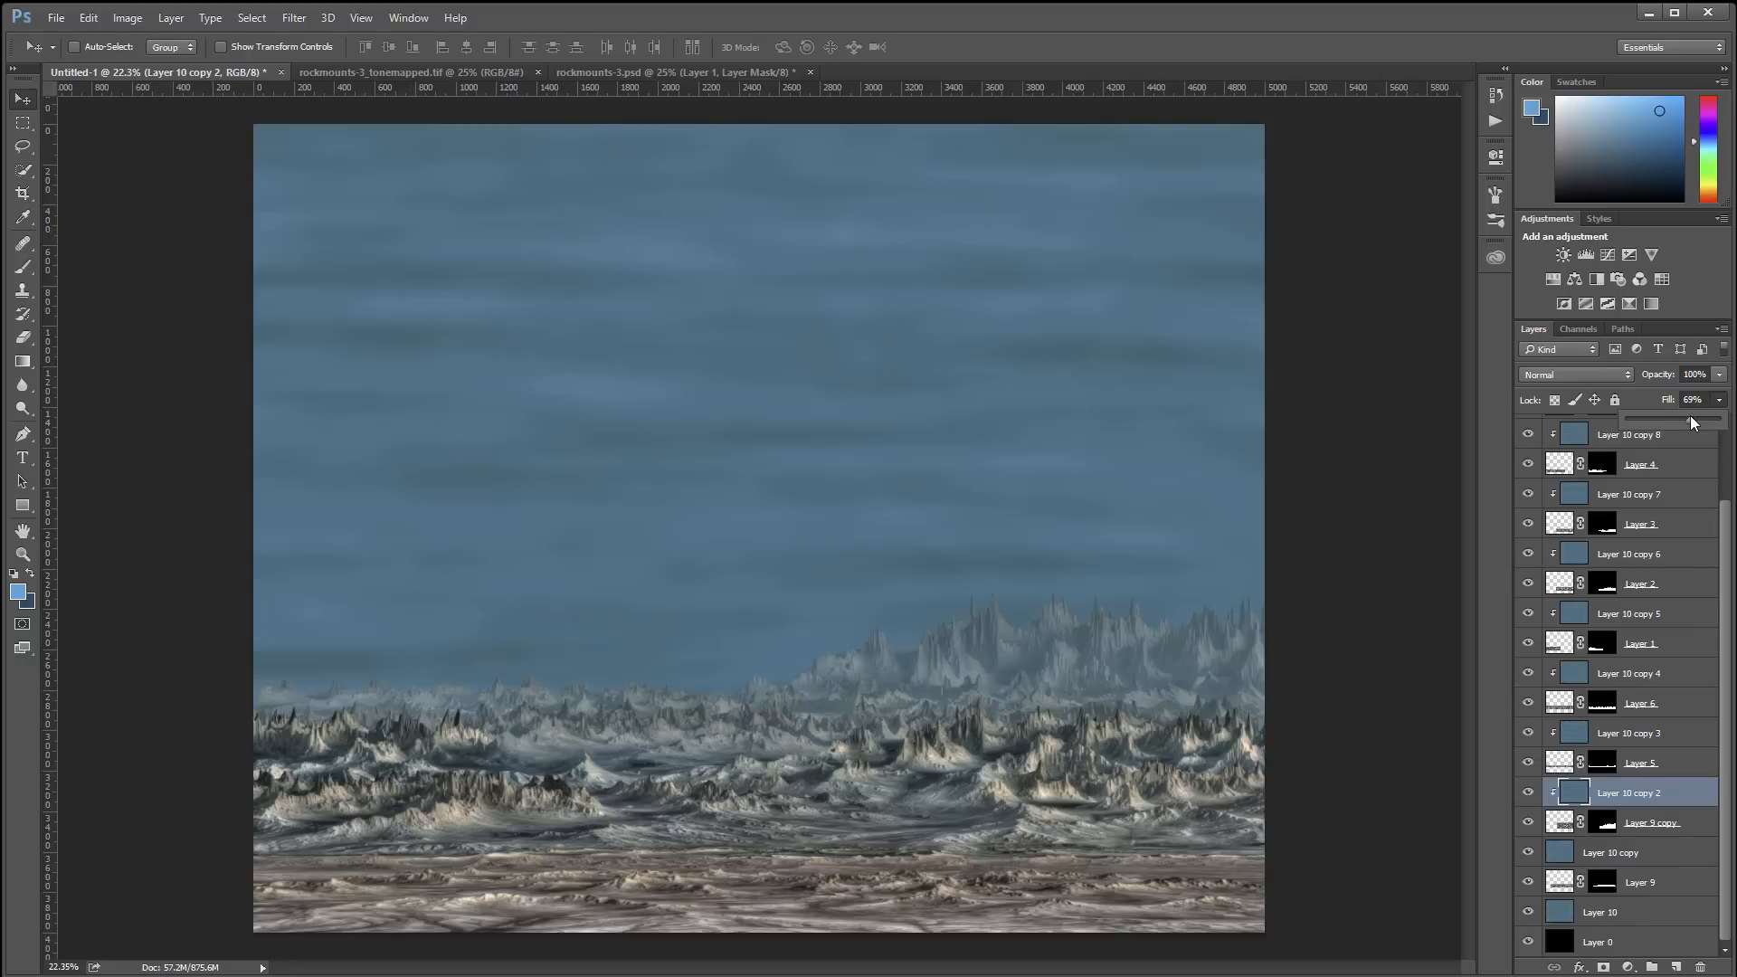
Clip the sky layer named Layer 10 copy to Layer 9 and lower its fill
left_click(1661, 862)
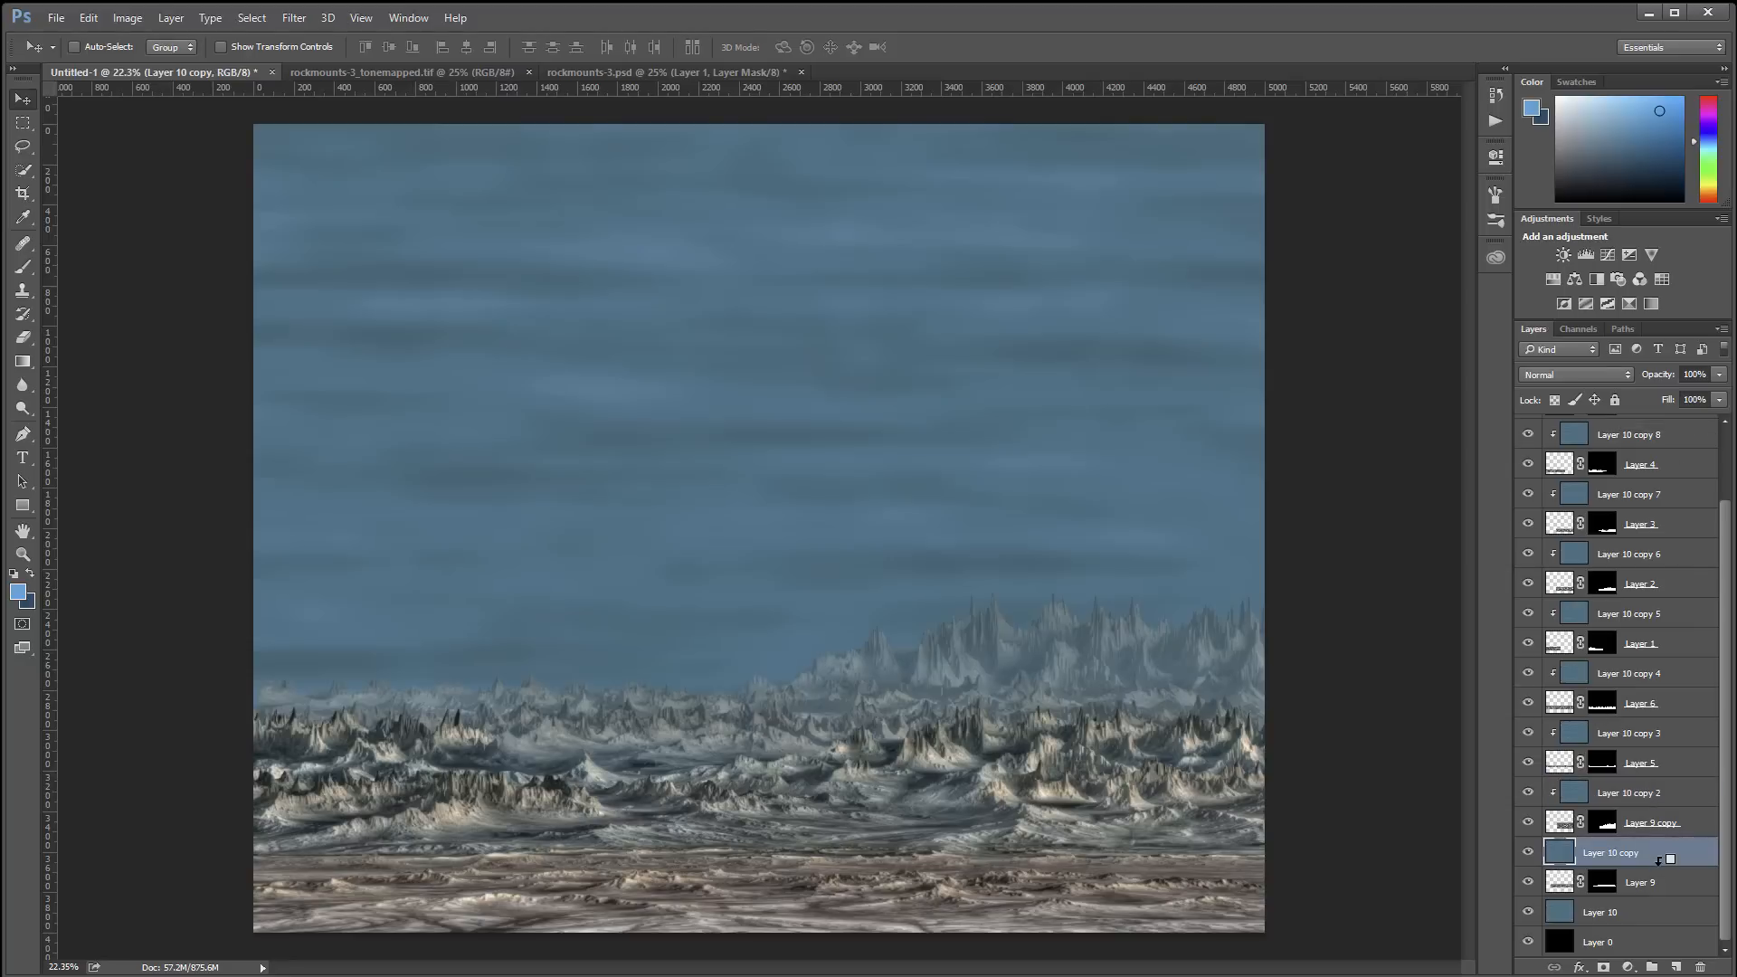
left_click(1662, 866, "alt")
left_click(1719, 400)
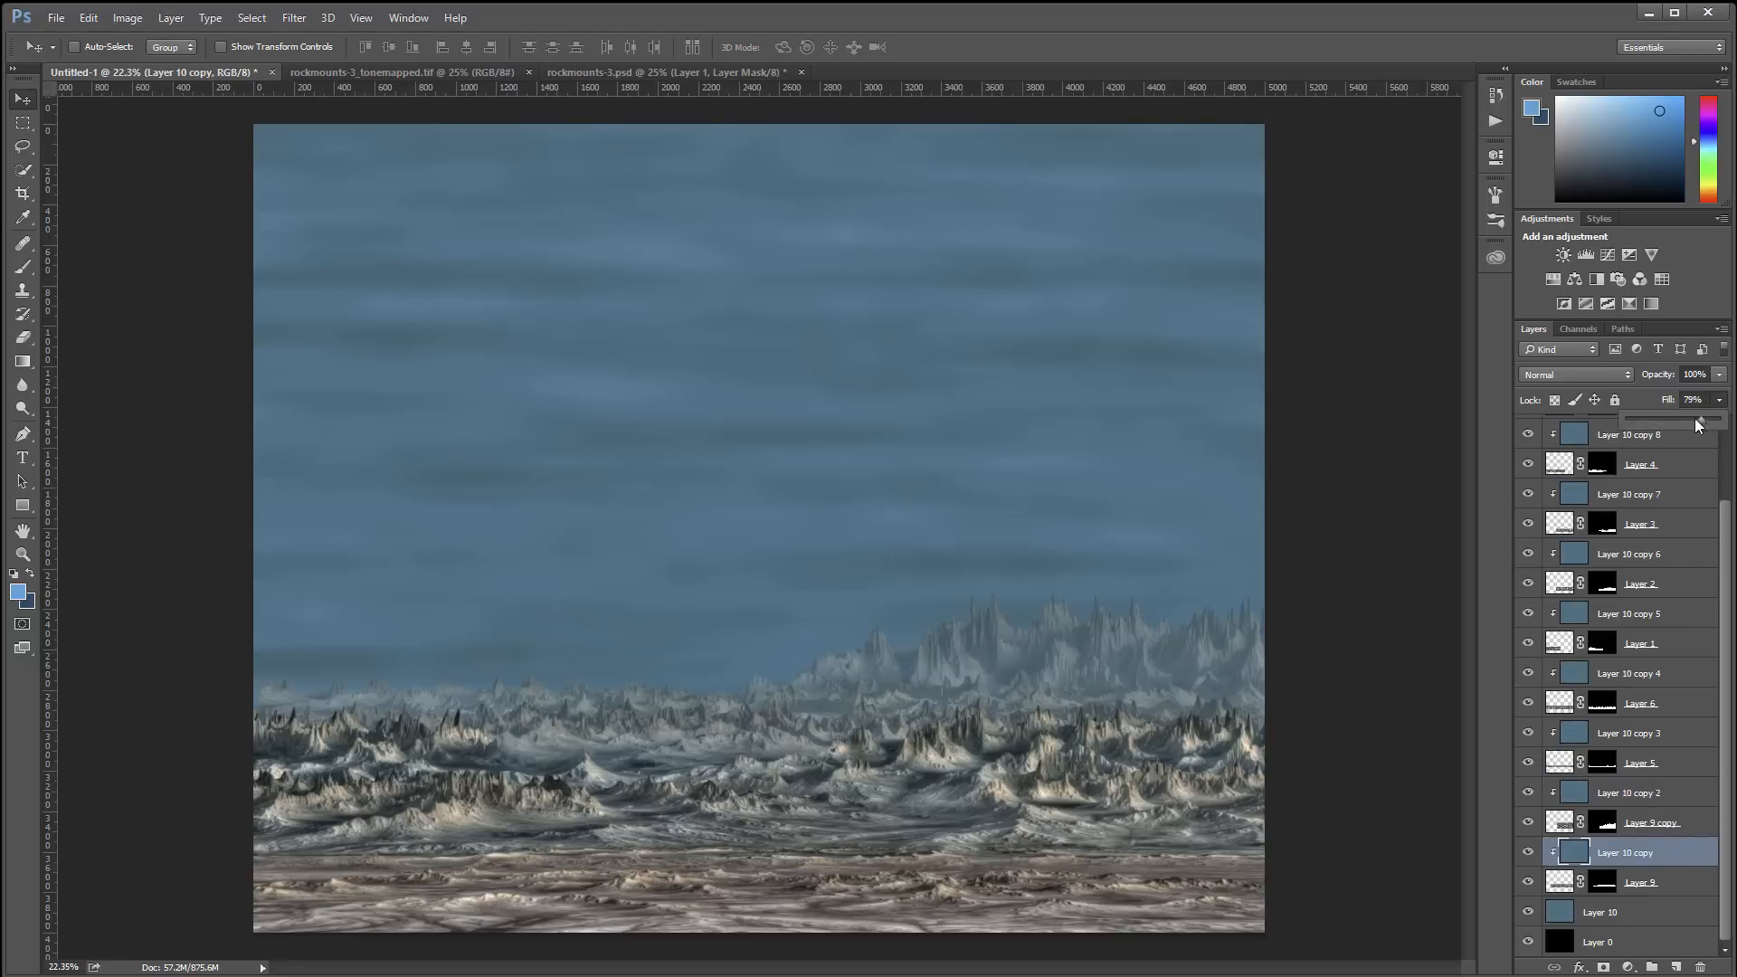
mouse_move(1695, 418)
left_mouse_down()
mouse_move(1663, 420)
mouse_move(1690, 422)
left_mouse_up()
Adjust the haze over the tall distant mountains by setting the fill of Layer 10 copy 2 to 76%
left_click(1643, 794)
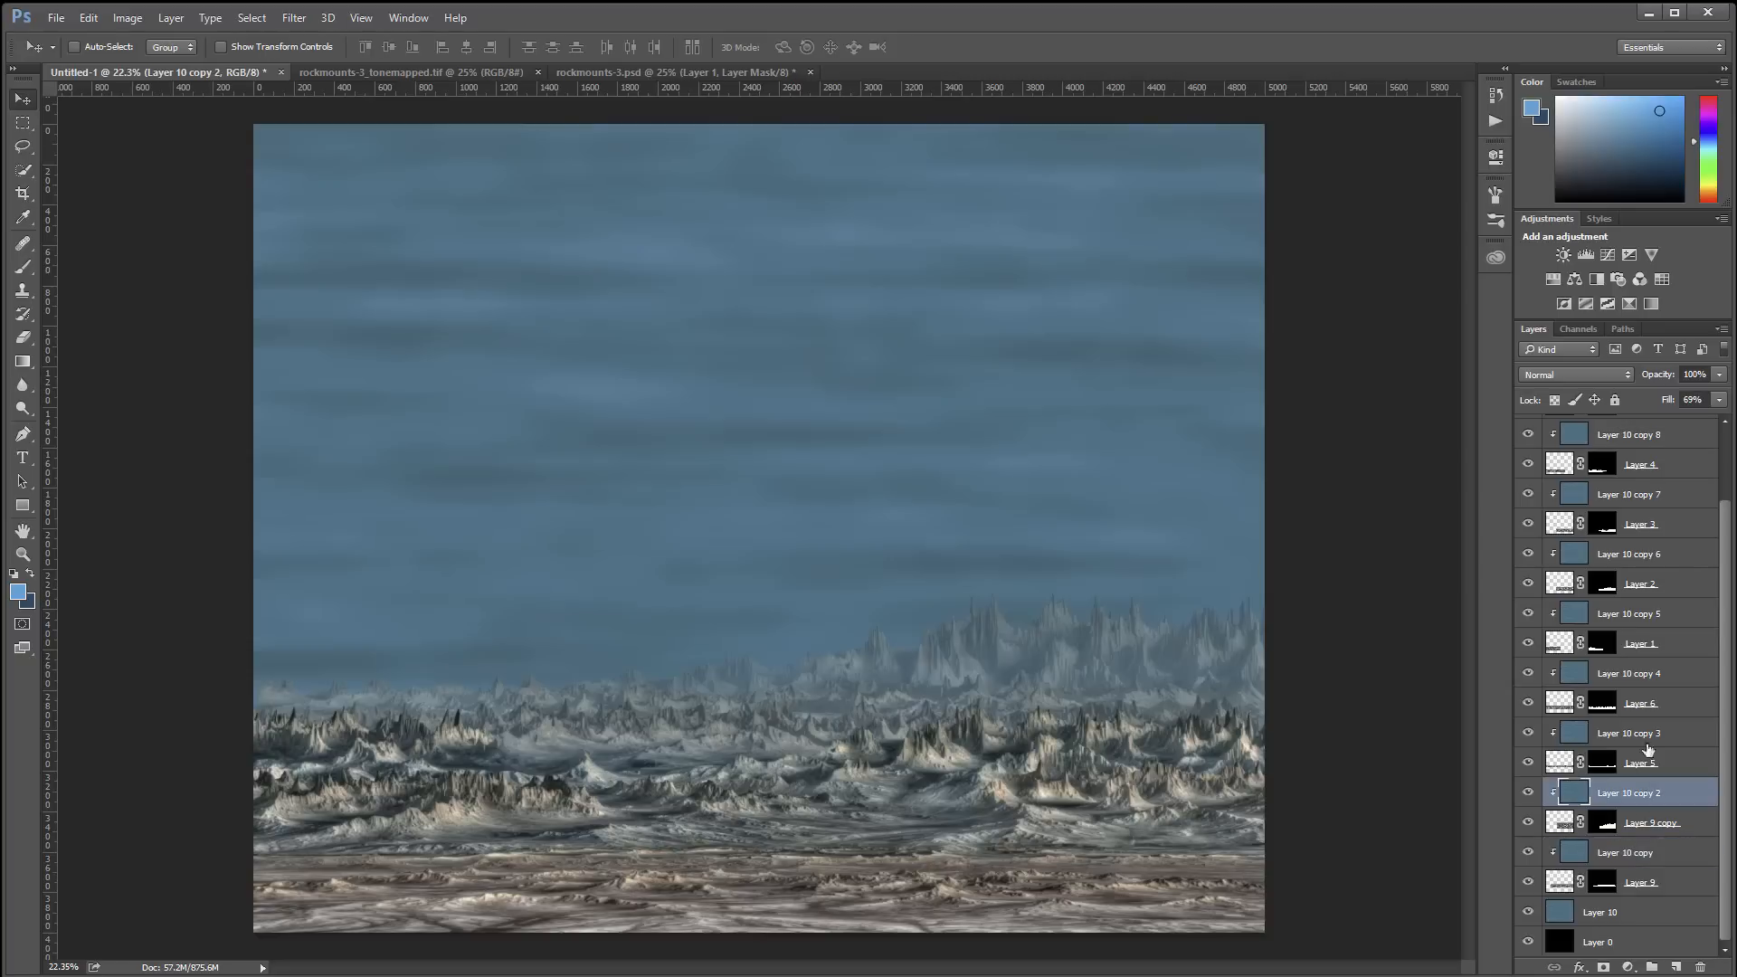
left_click(1721, 403)
left_click_drag(1683, 420, 1682, 420)
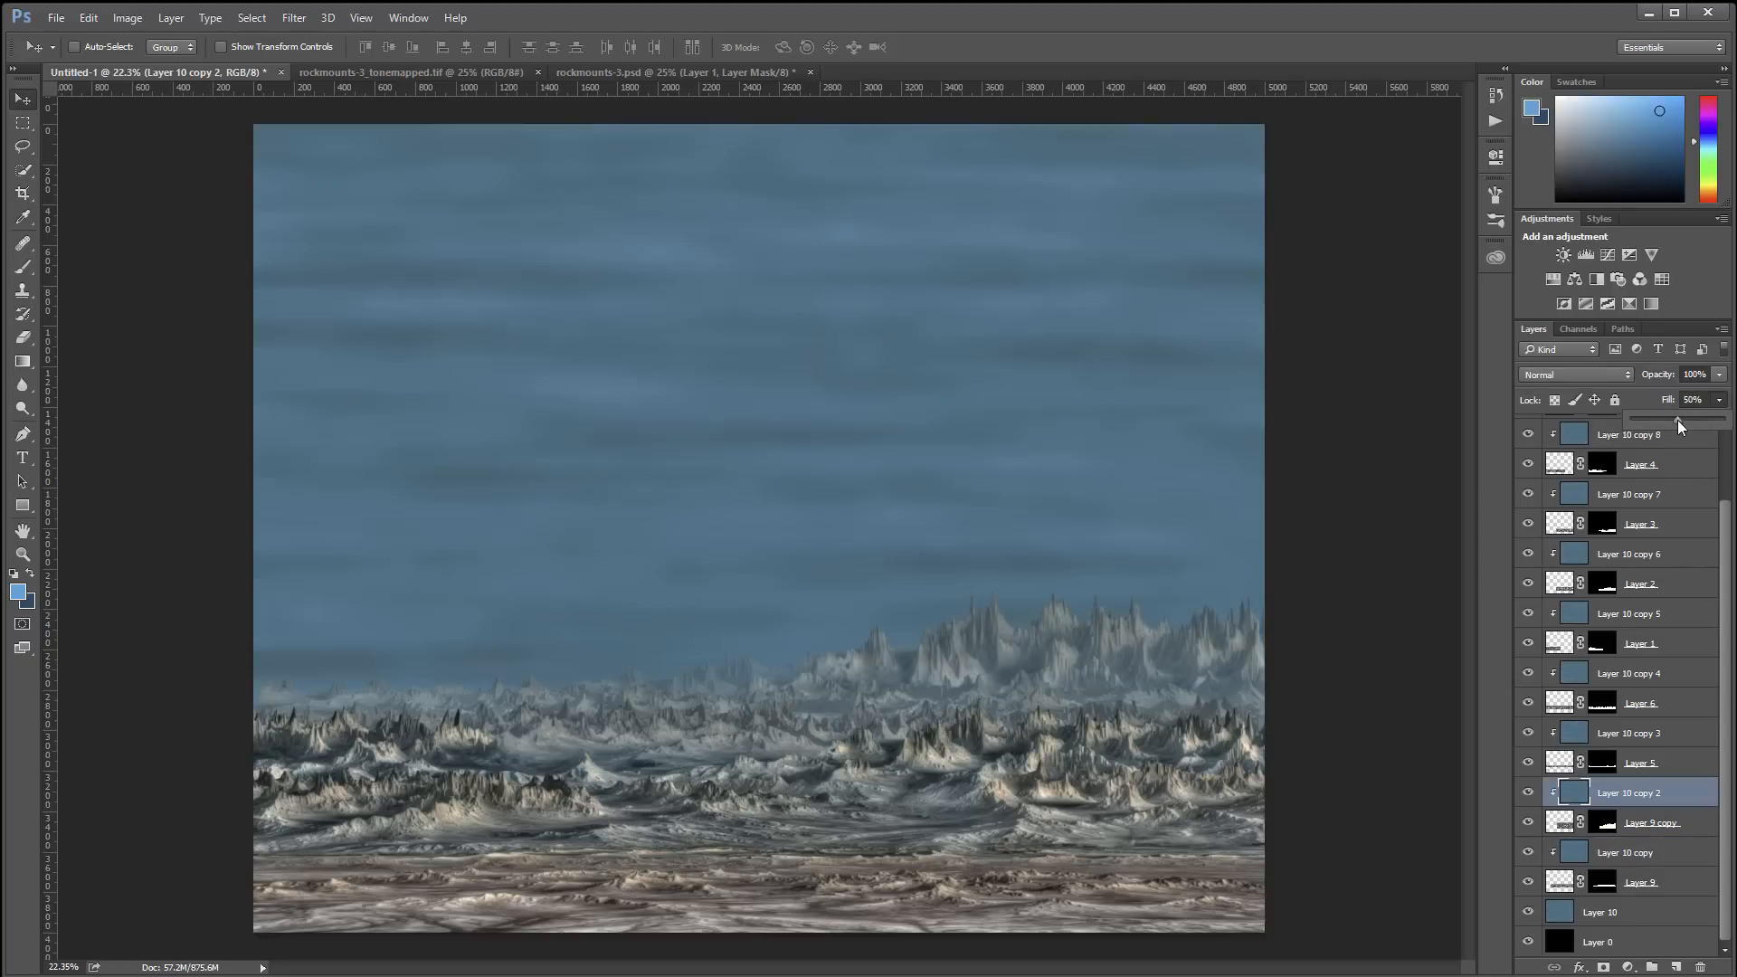
left_click_drag(1665, 420, 1695, 415)
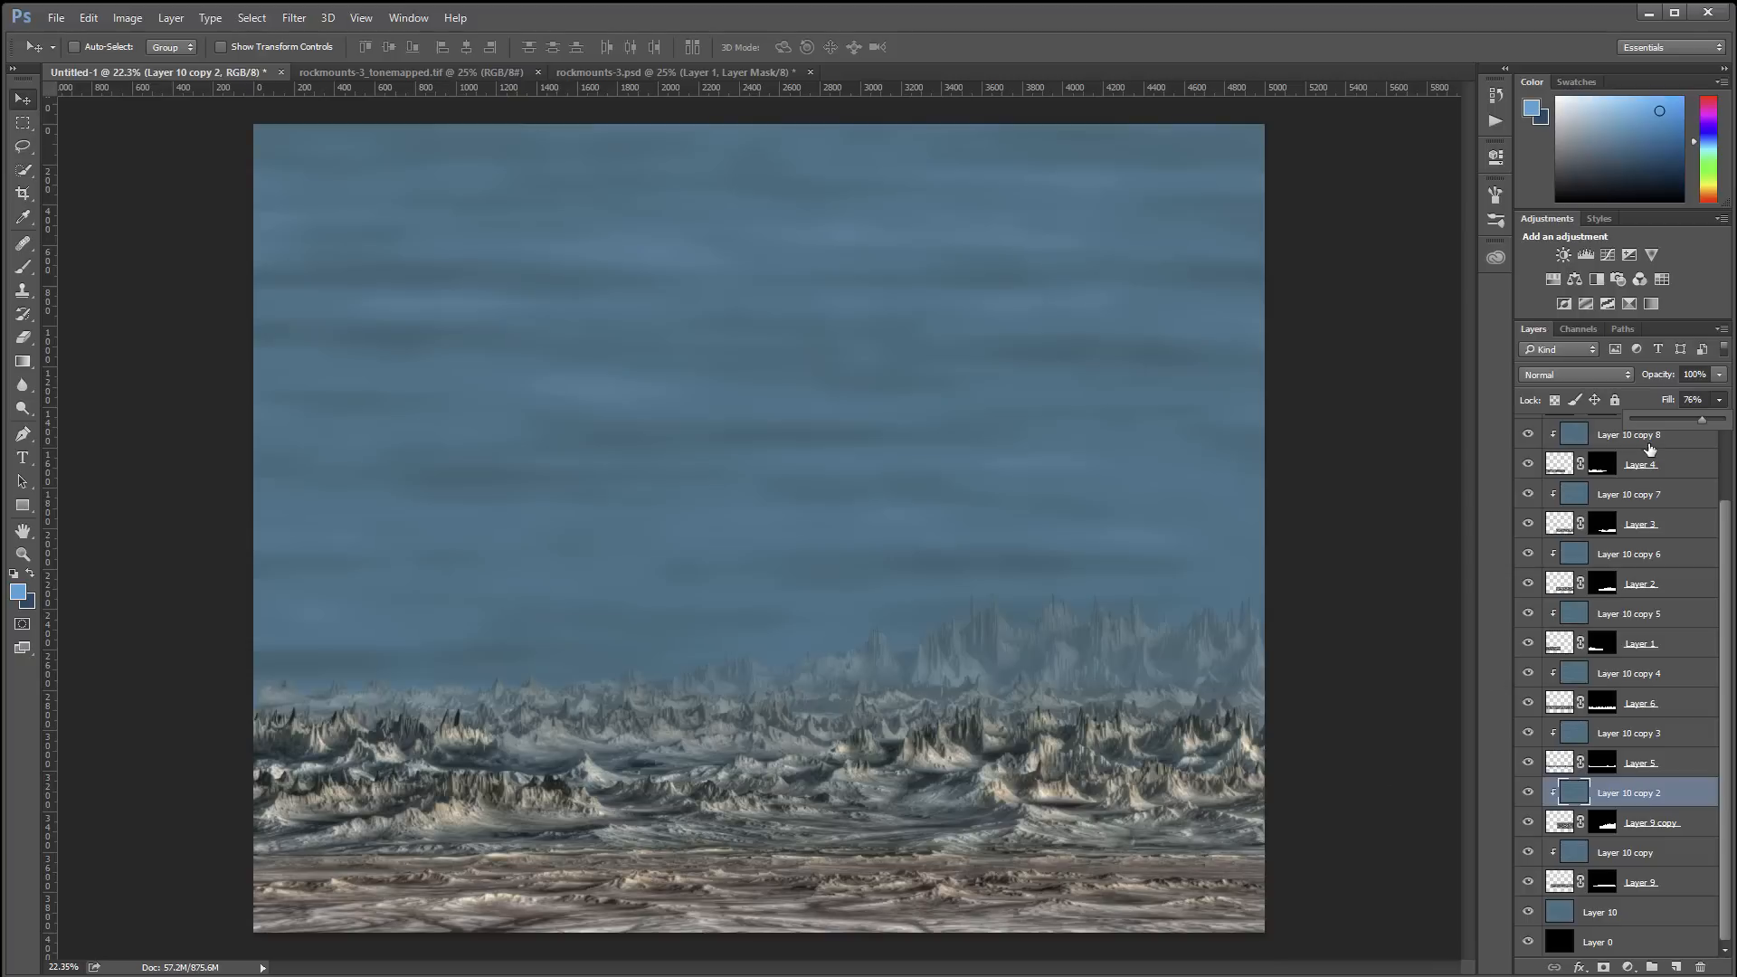
Duplicate Layer 10 and move the copy to the top of the layer stack, above Layer 8
left_click(1638, 917)
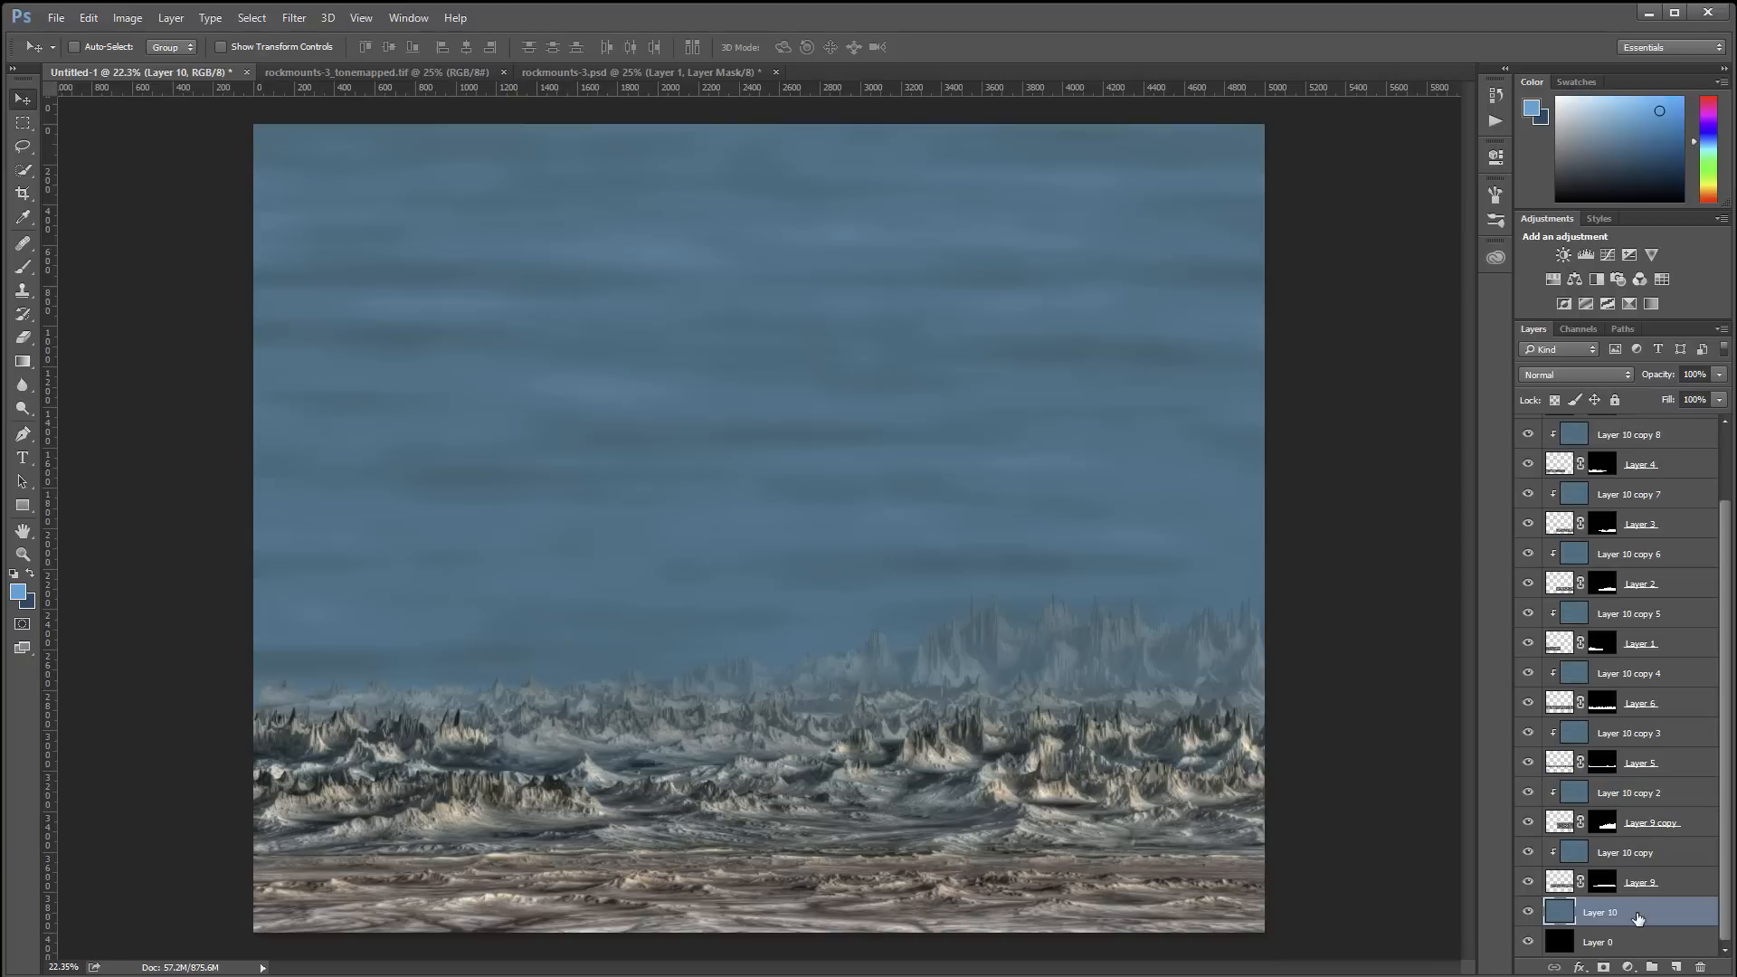
key("ctrl+j")
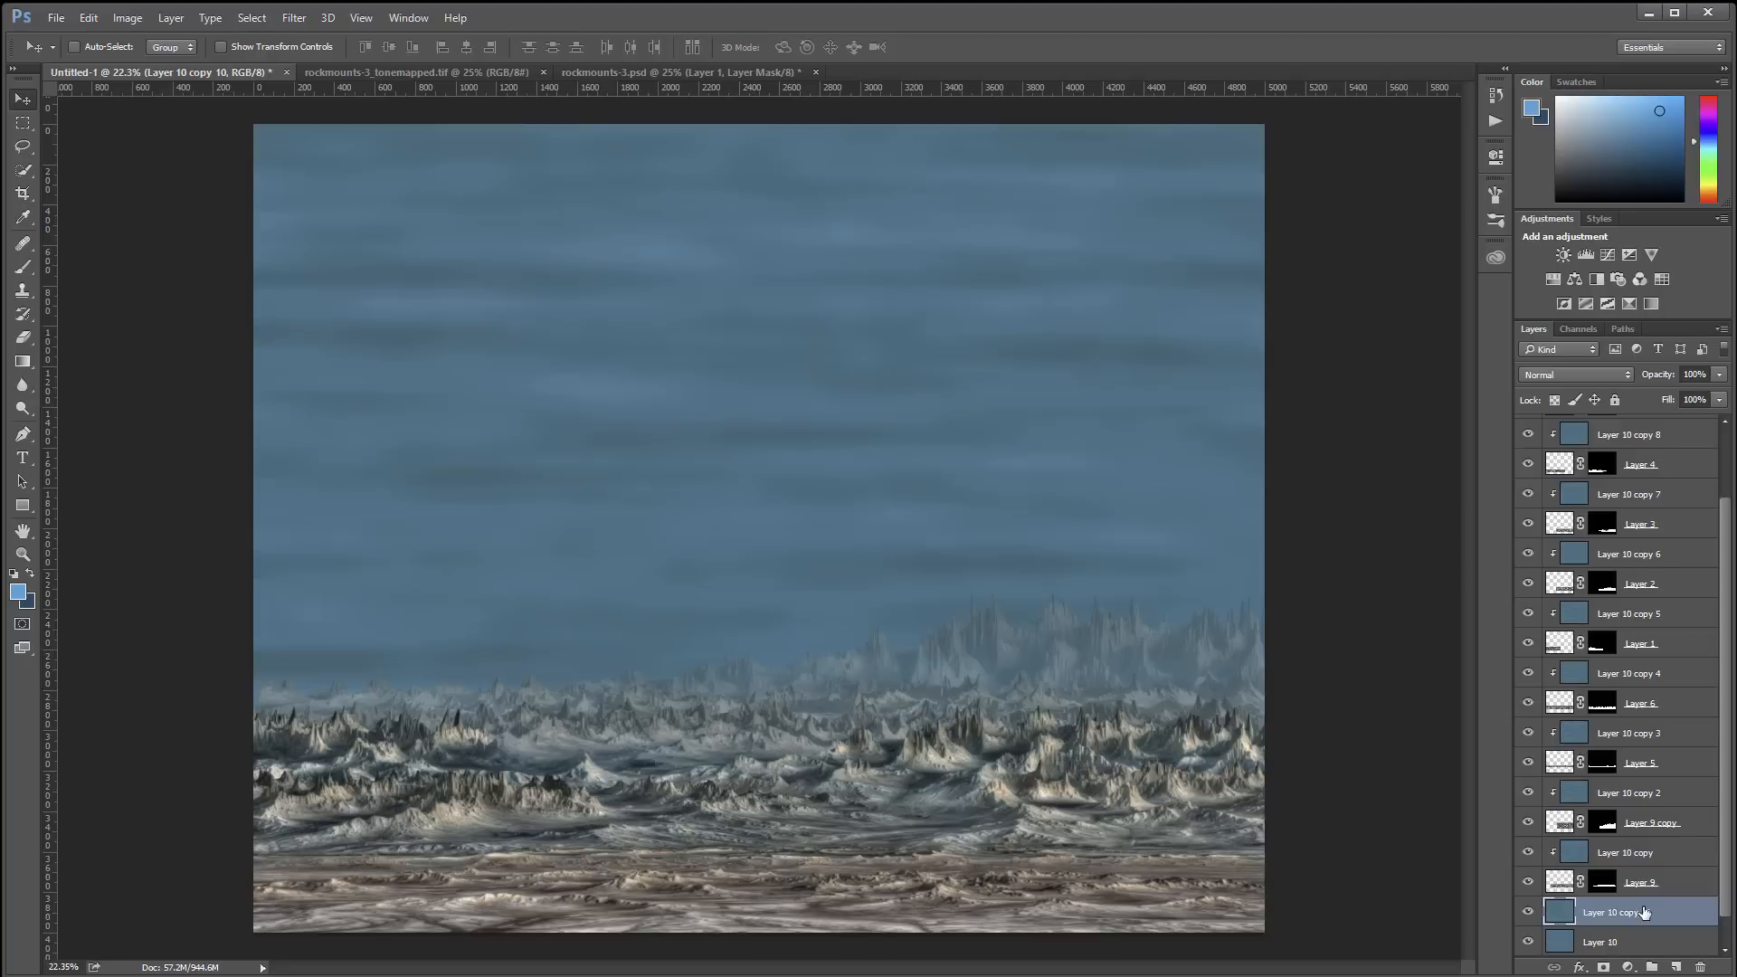
left_click_drag(1638, 910, 1645, 431)
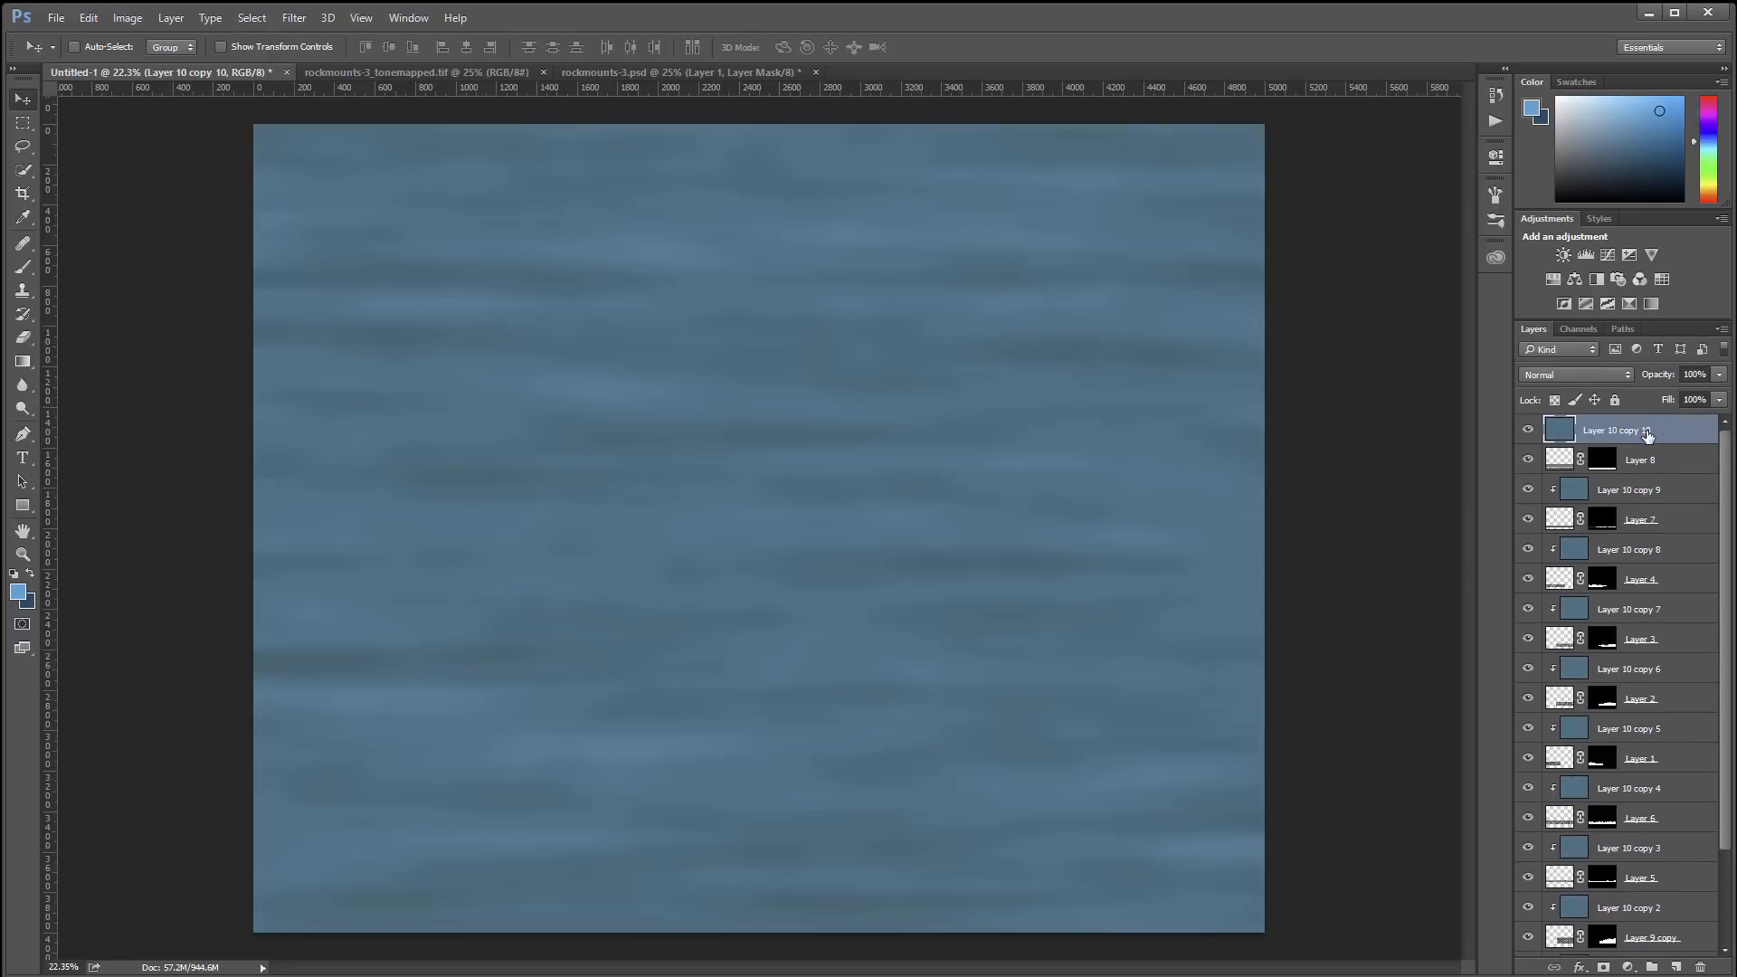
Clip Layer 10 copy 10 to Layer 8, set its blend mode to Soft Light and reduce its fill to 30%
key("ctrl+alt+g")
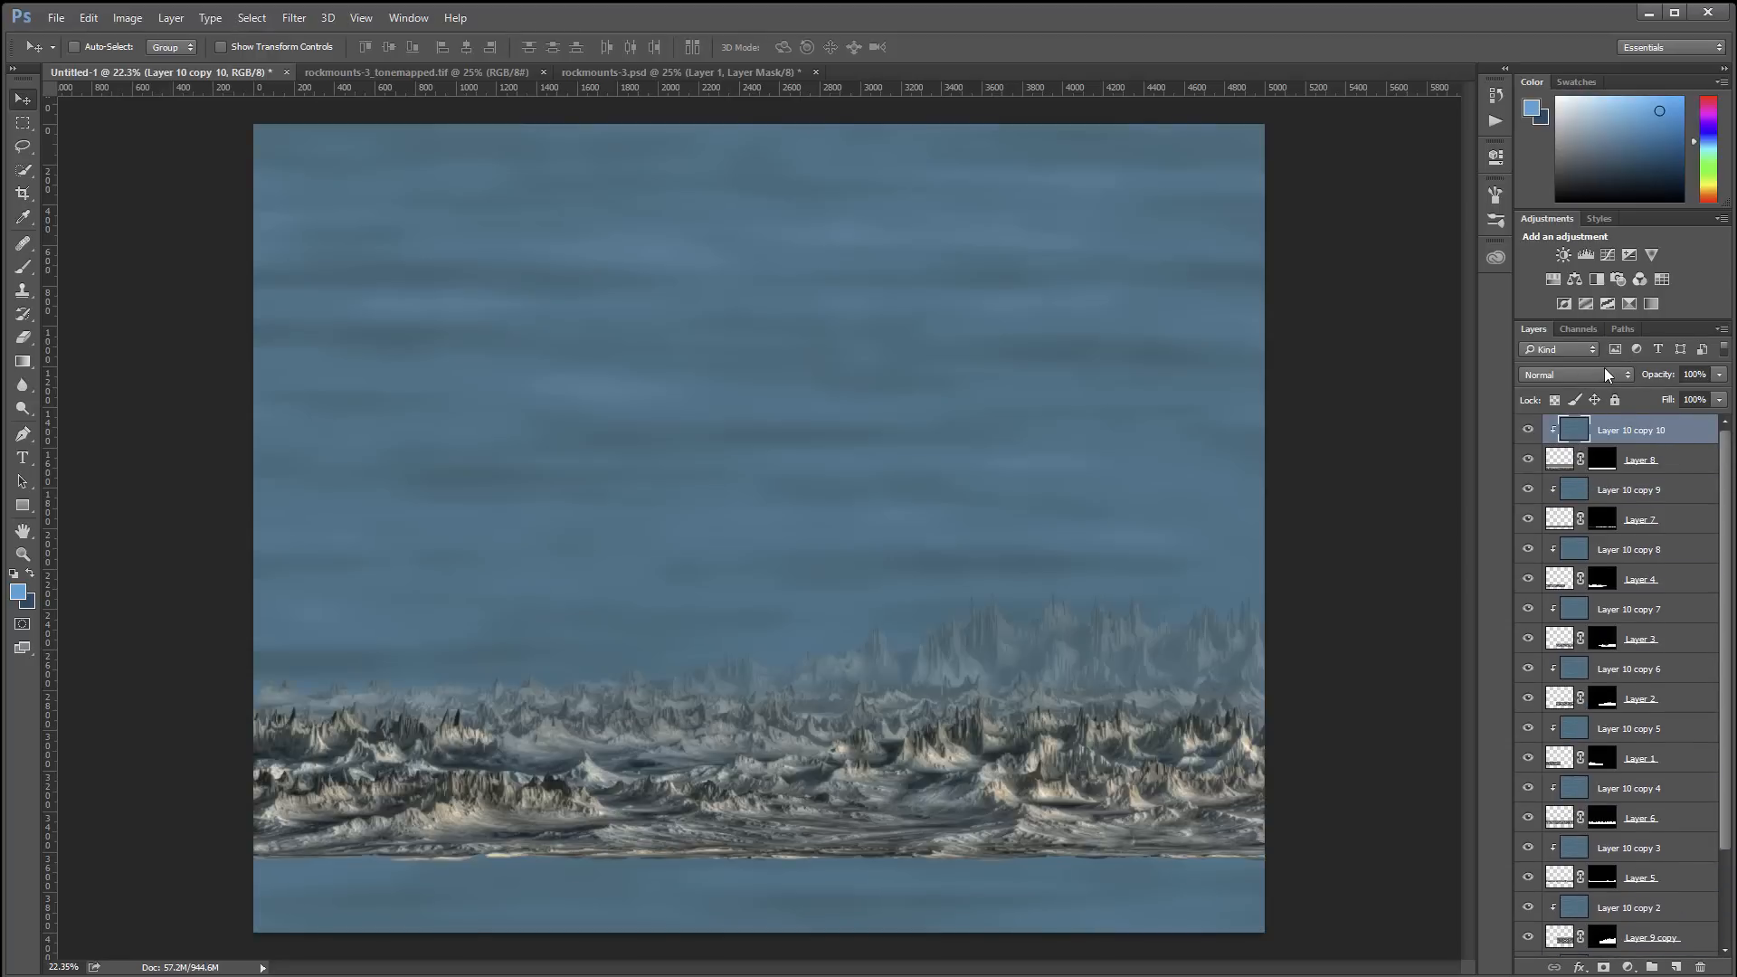
left_click(1602, 372)
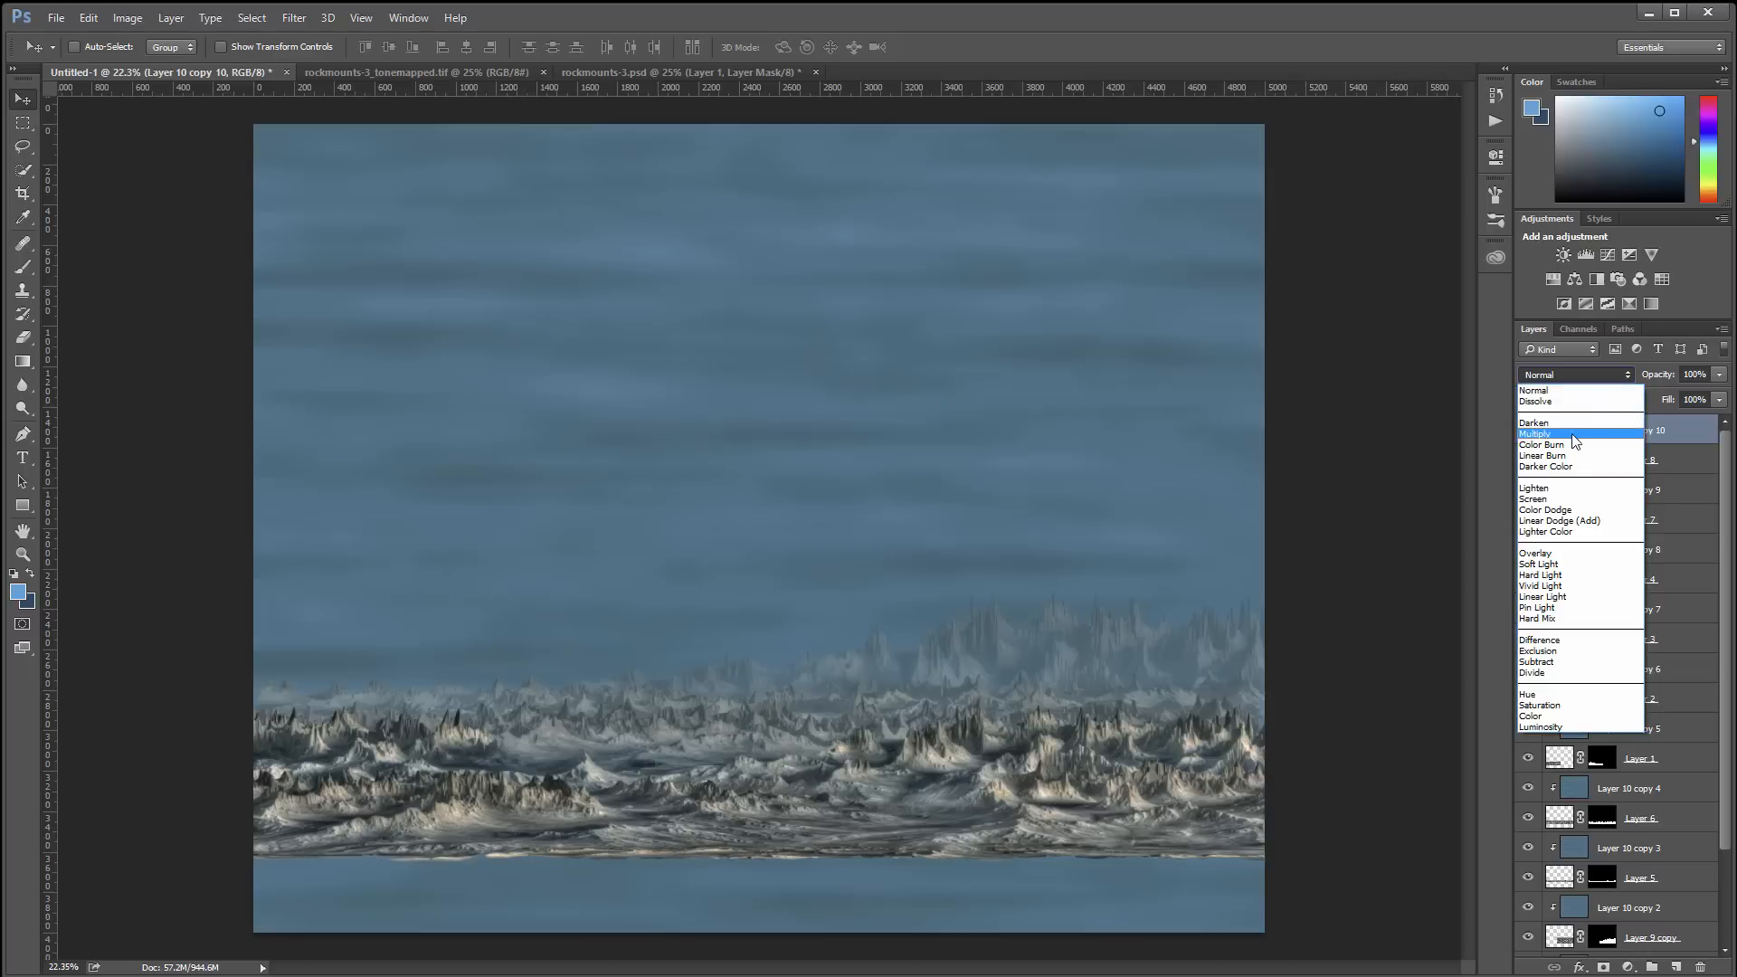
left_click(1571, 565)
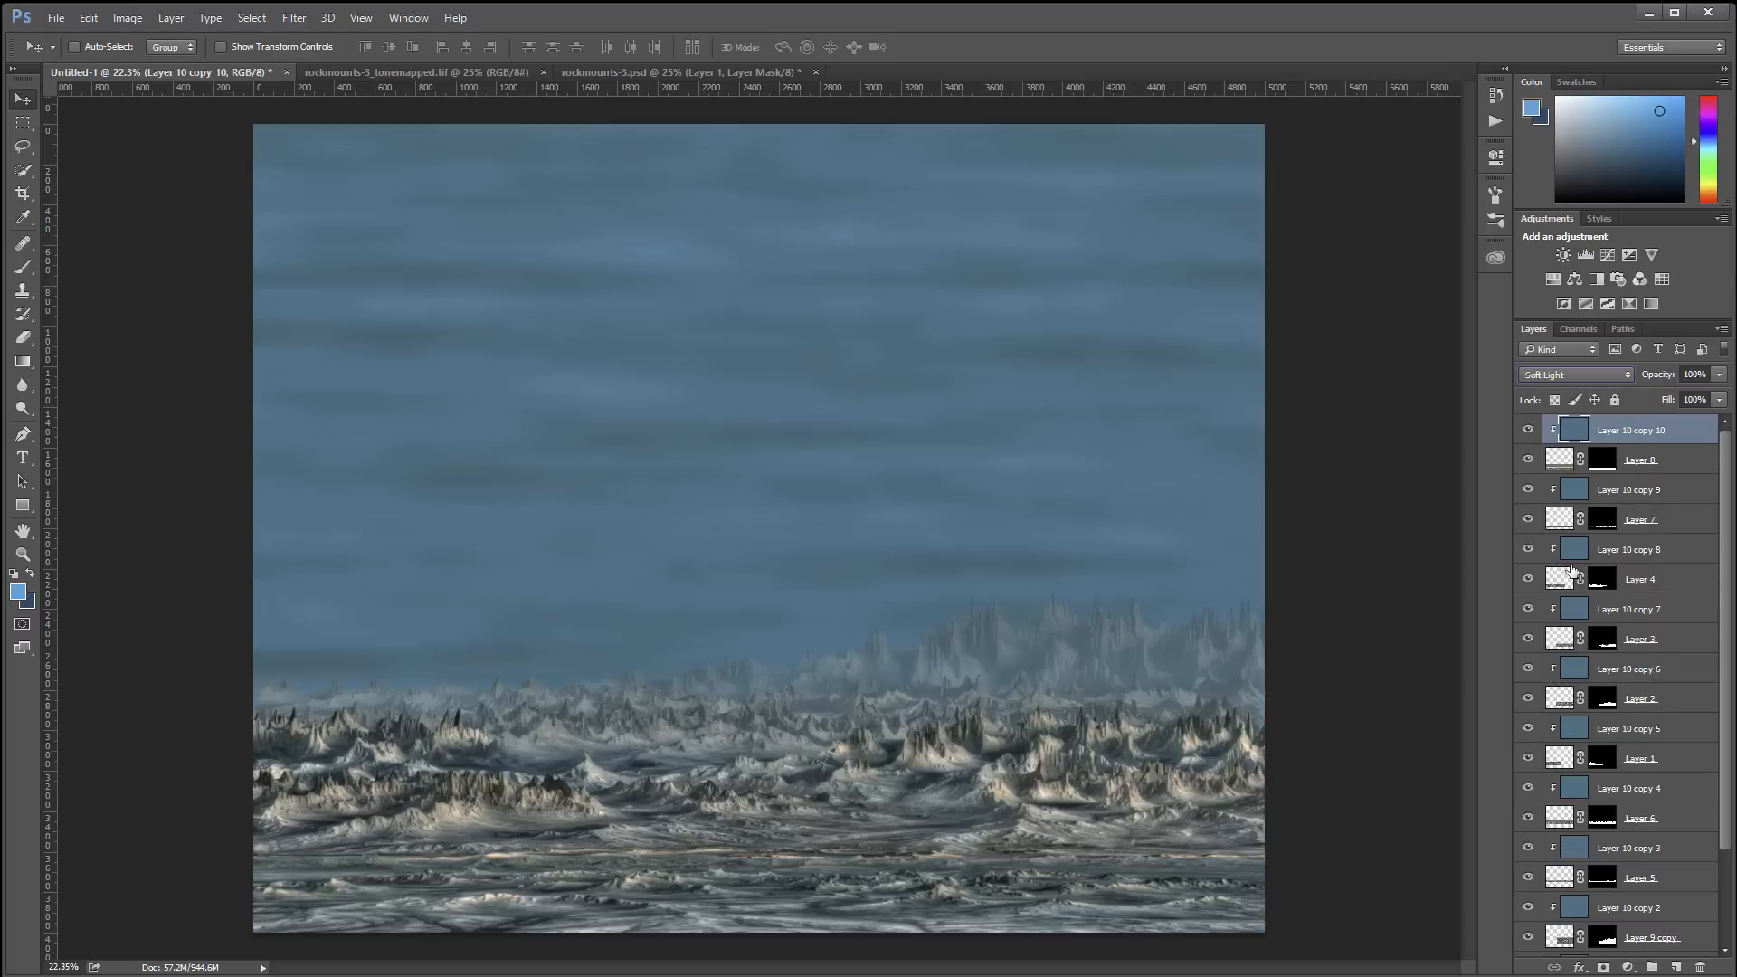
left_click(1719, 399)
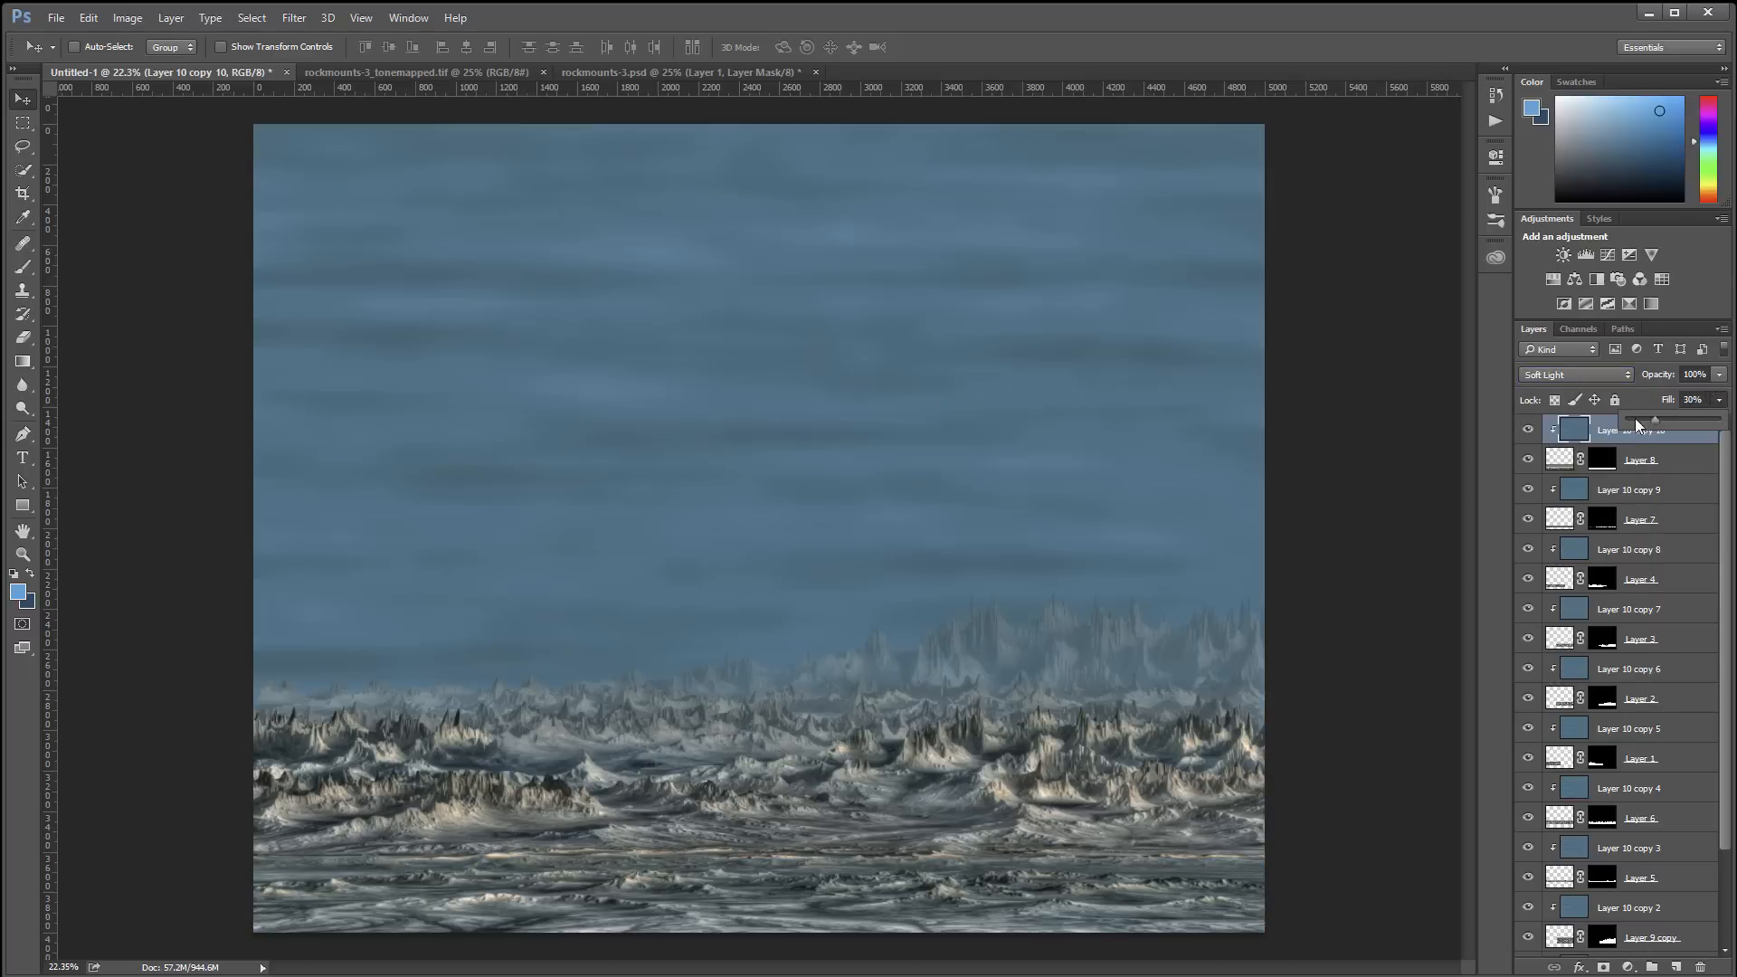
left_click_drag(1636, 419, 1625, 421)
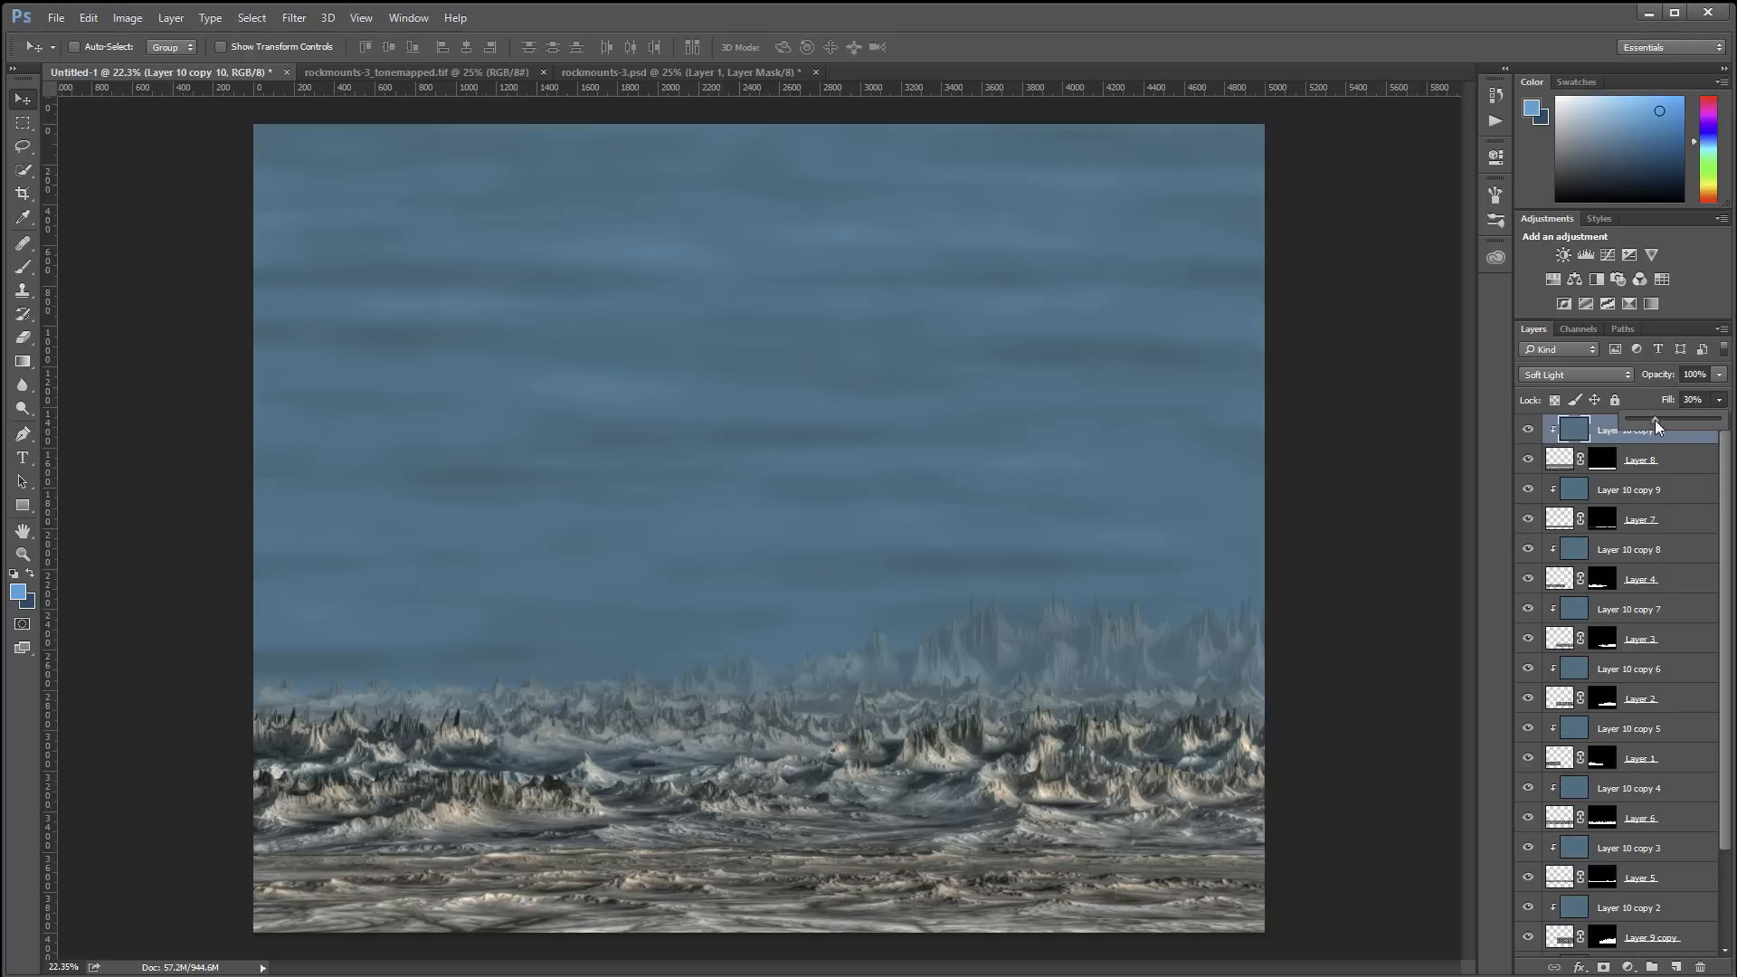
Group all layers from Layer 10 copy 10 down to Layer 9 and name the group "mountains"
scroll(1684, 642, "down", 3)
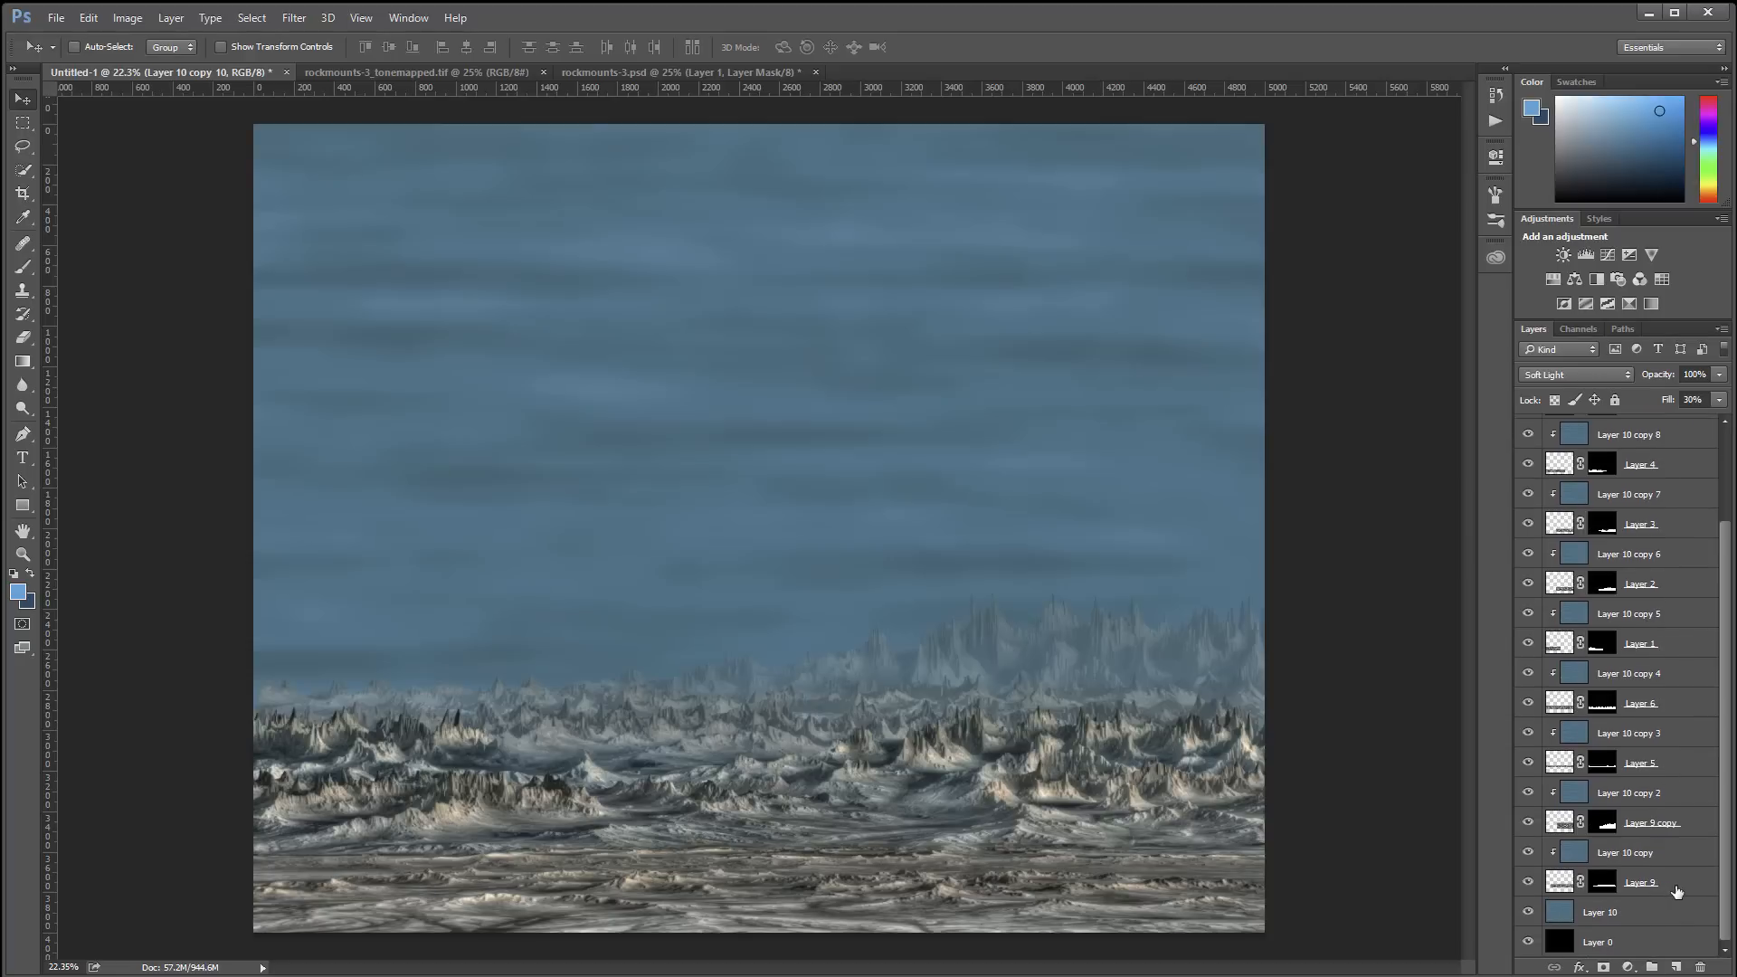
left_click(1677, 890, "shift")
key("ctrl+g")
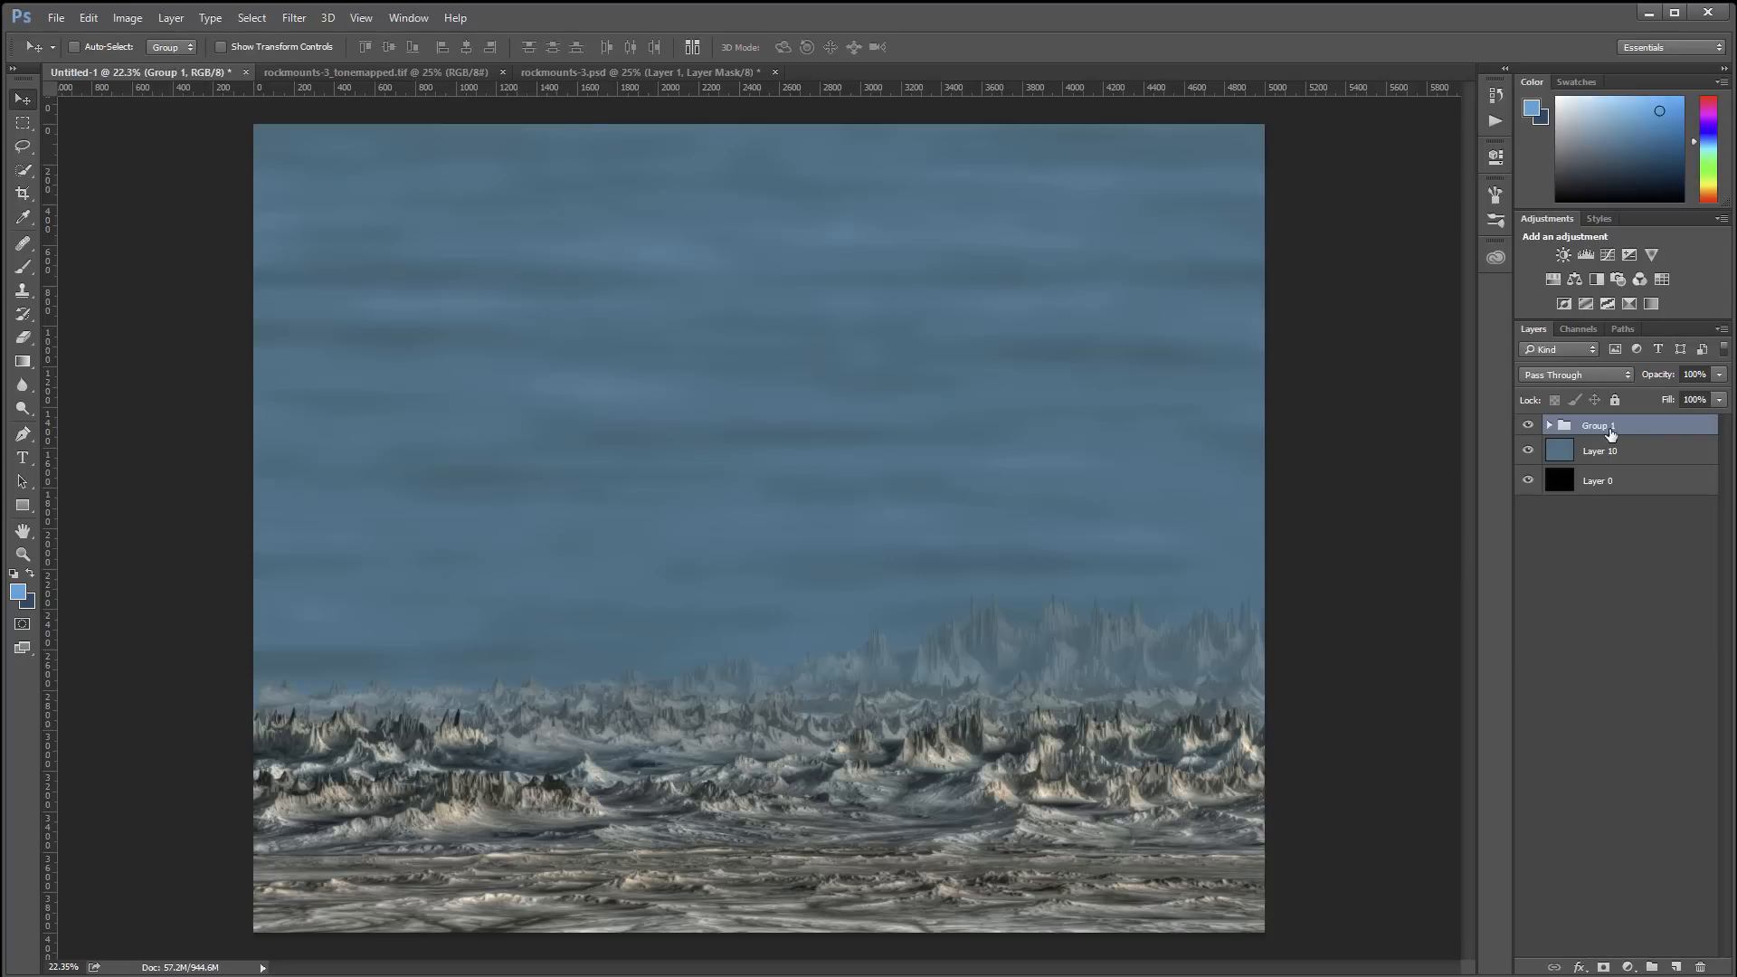
double_click(1611, 429)
type("mountains")
key("Return")
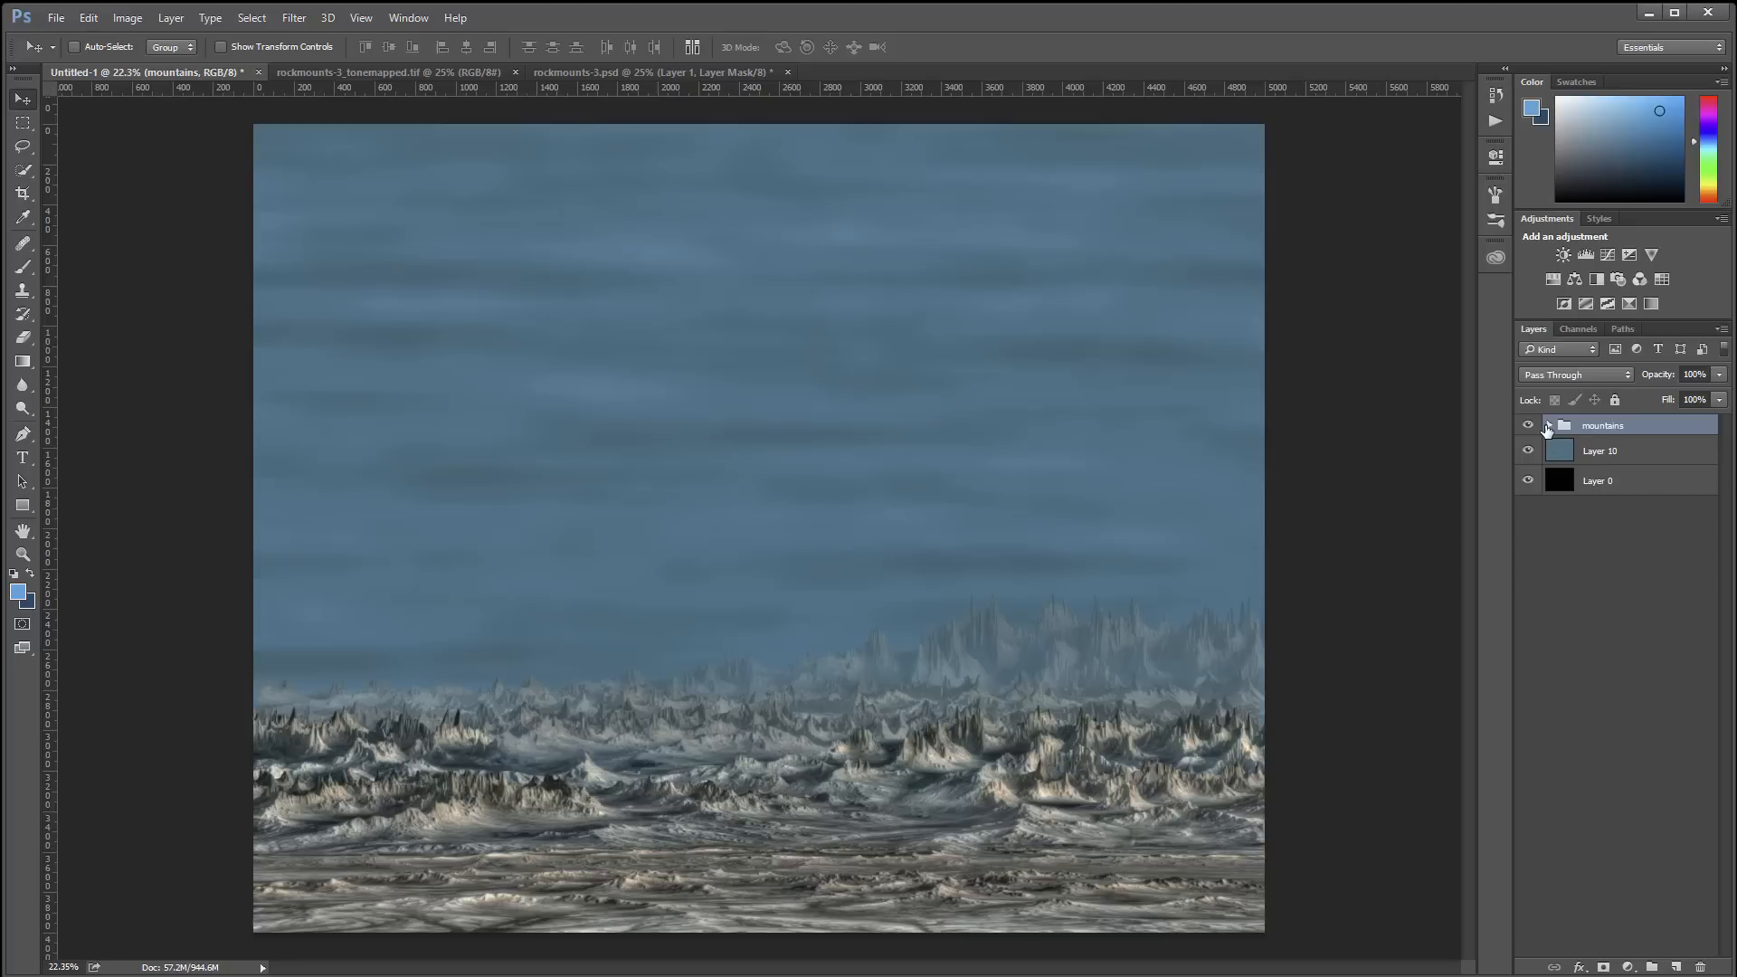
Create a new layer directly above Layer 10 and name it "clouds1"
left_click(1670, 450)
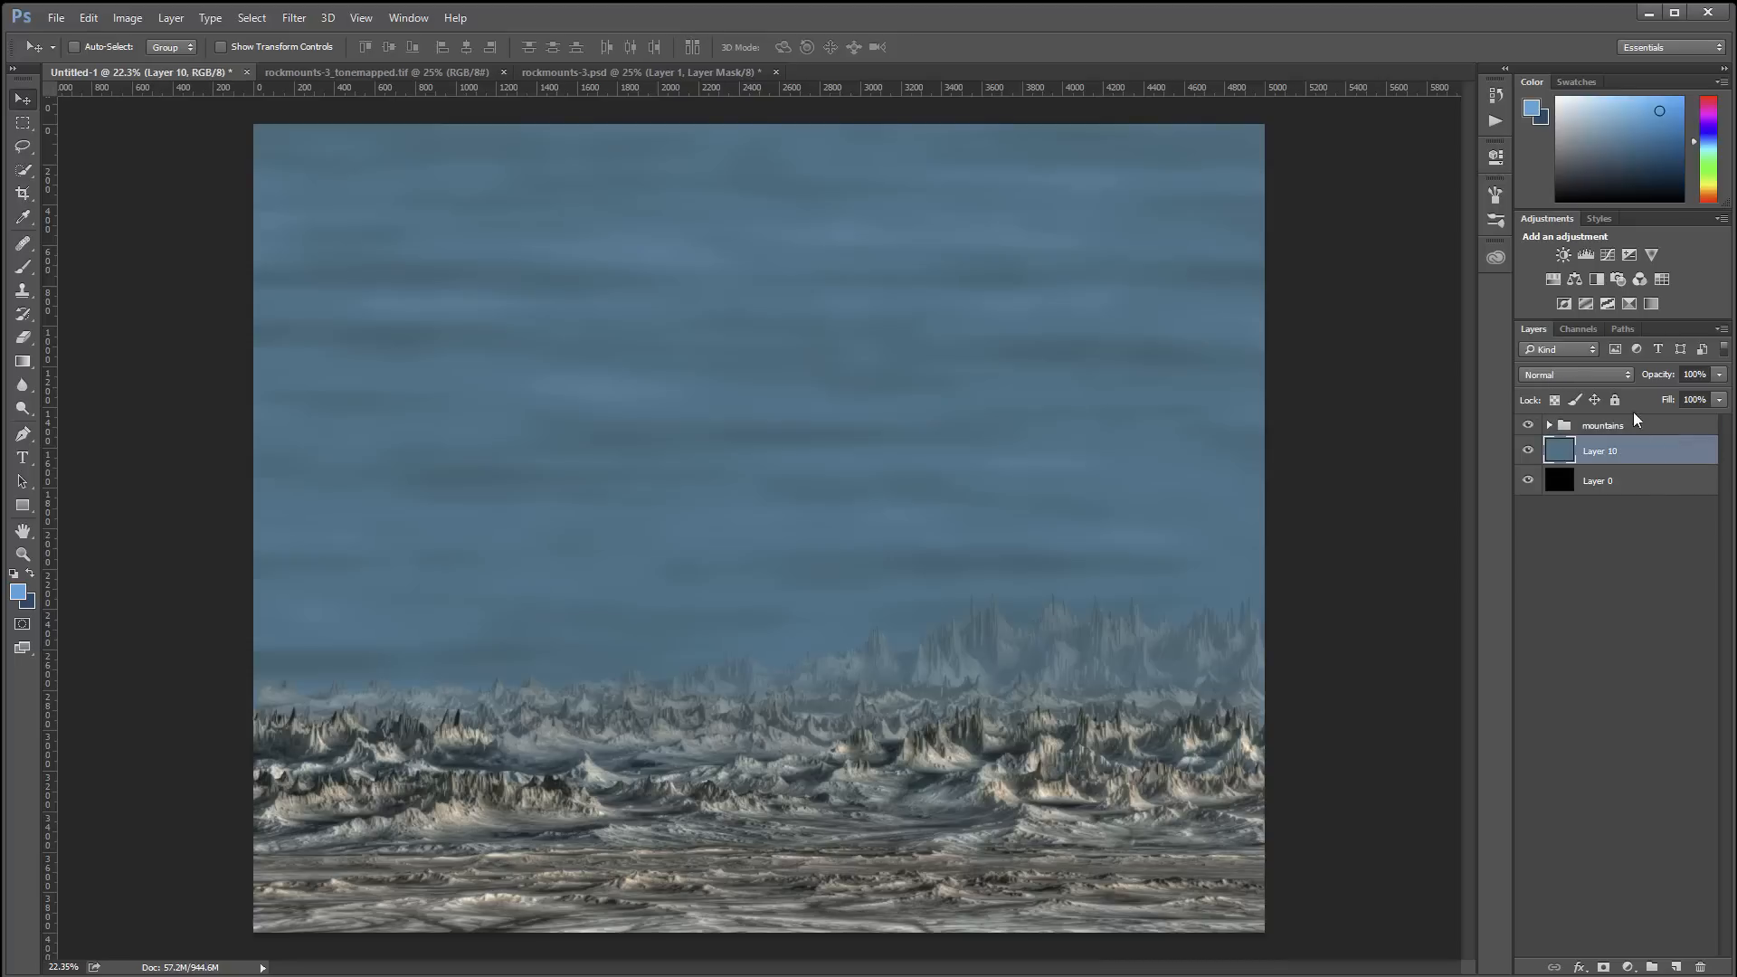
left_click(1676, 967)
double_click(1612, 459)
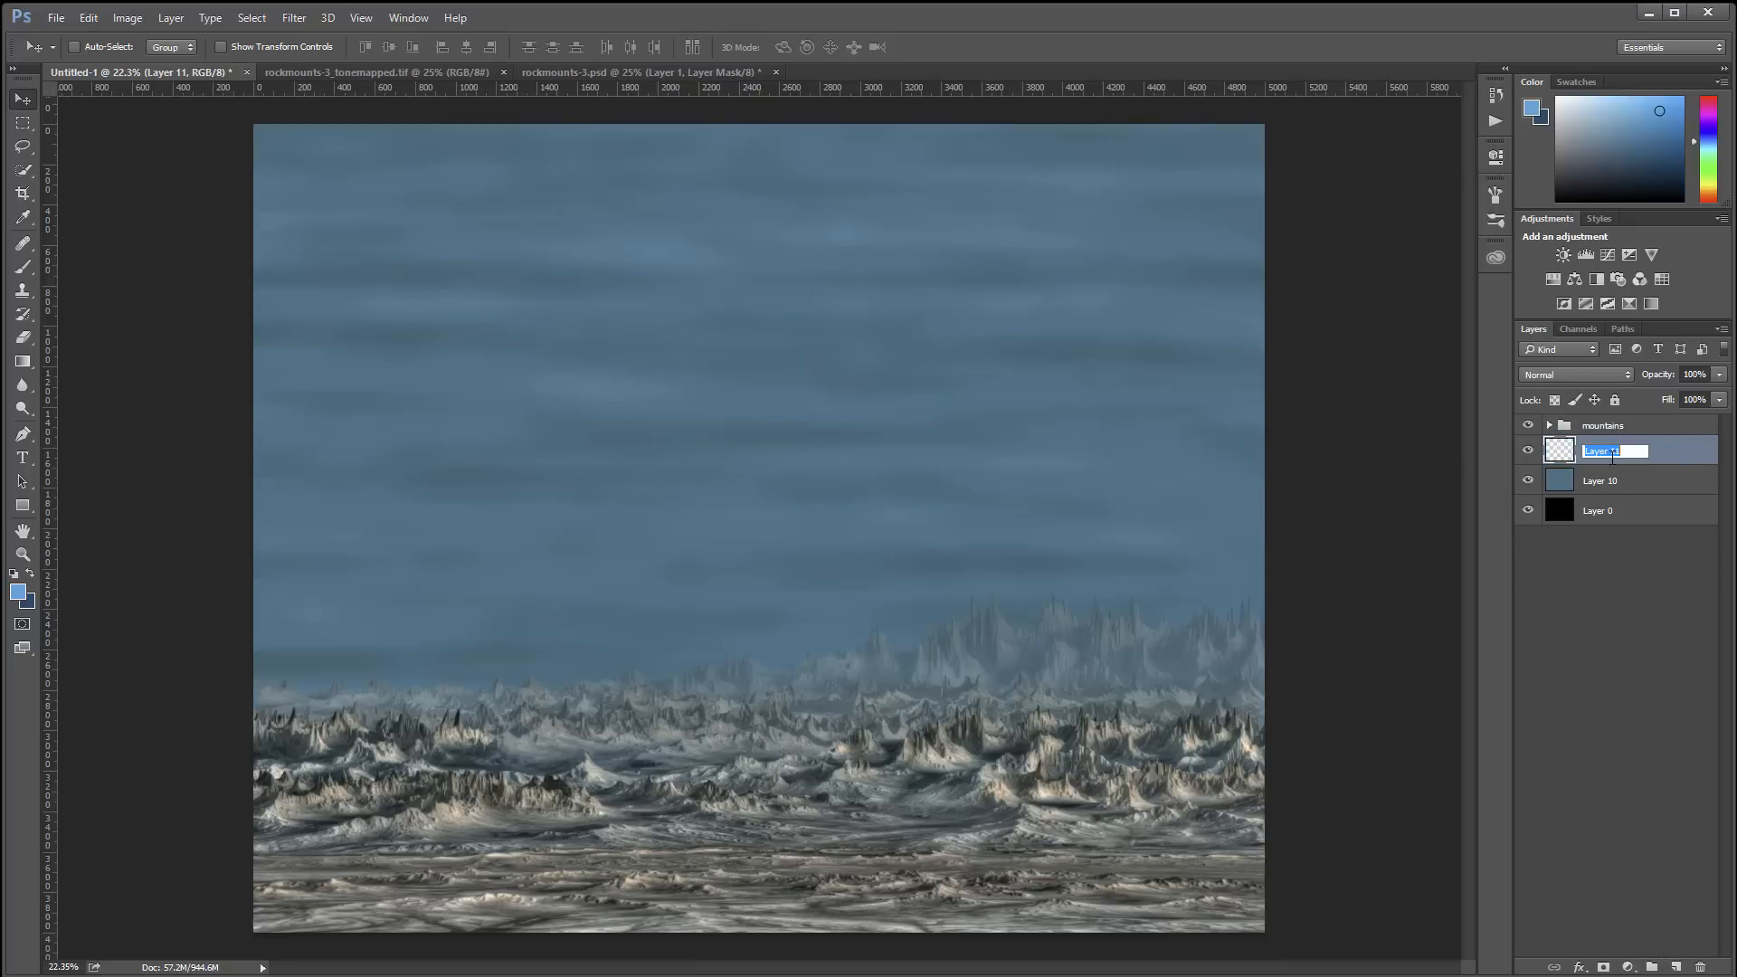
type("clouds1")
key("Return")
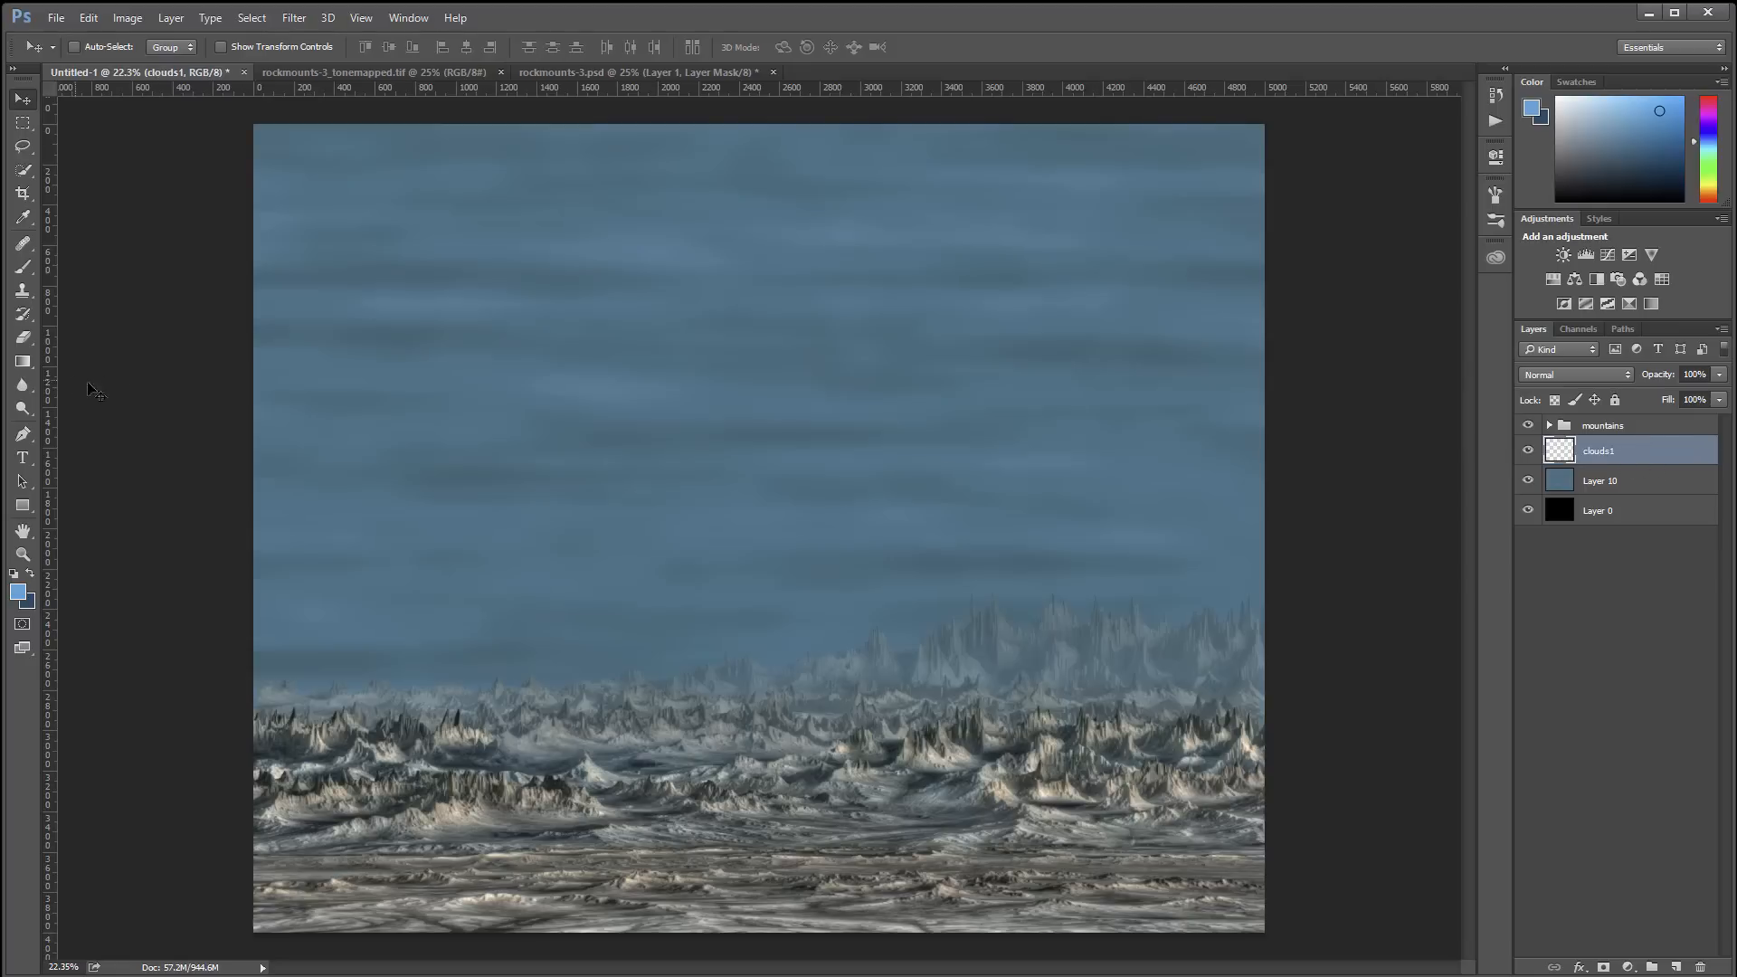
Reset the painting colours to a white foreground and choose the cloud brush labelled 1404 at 1200 px
key("d")
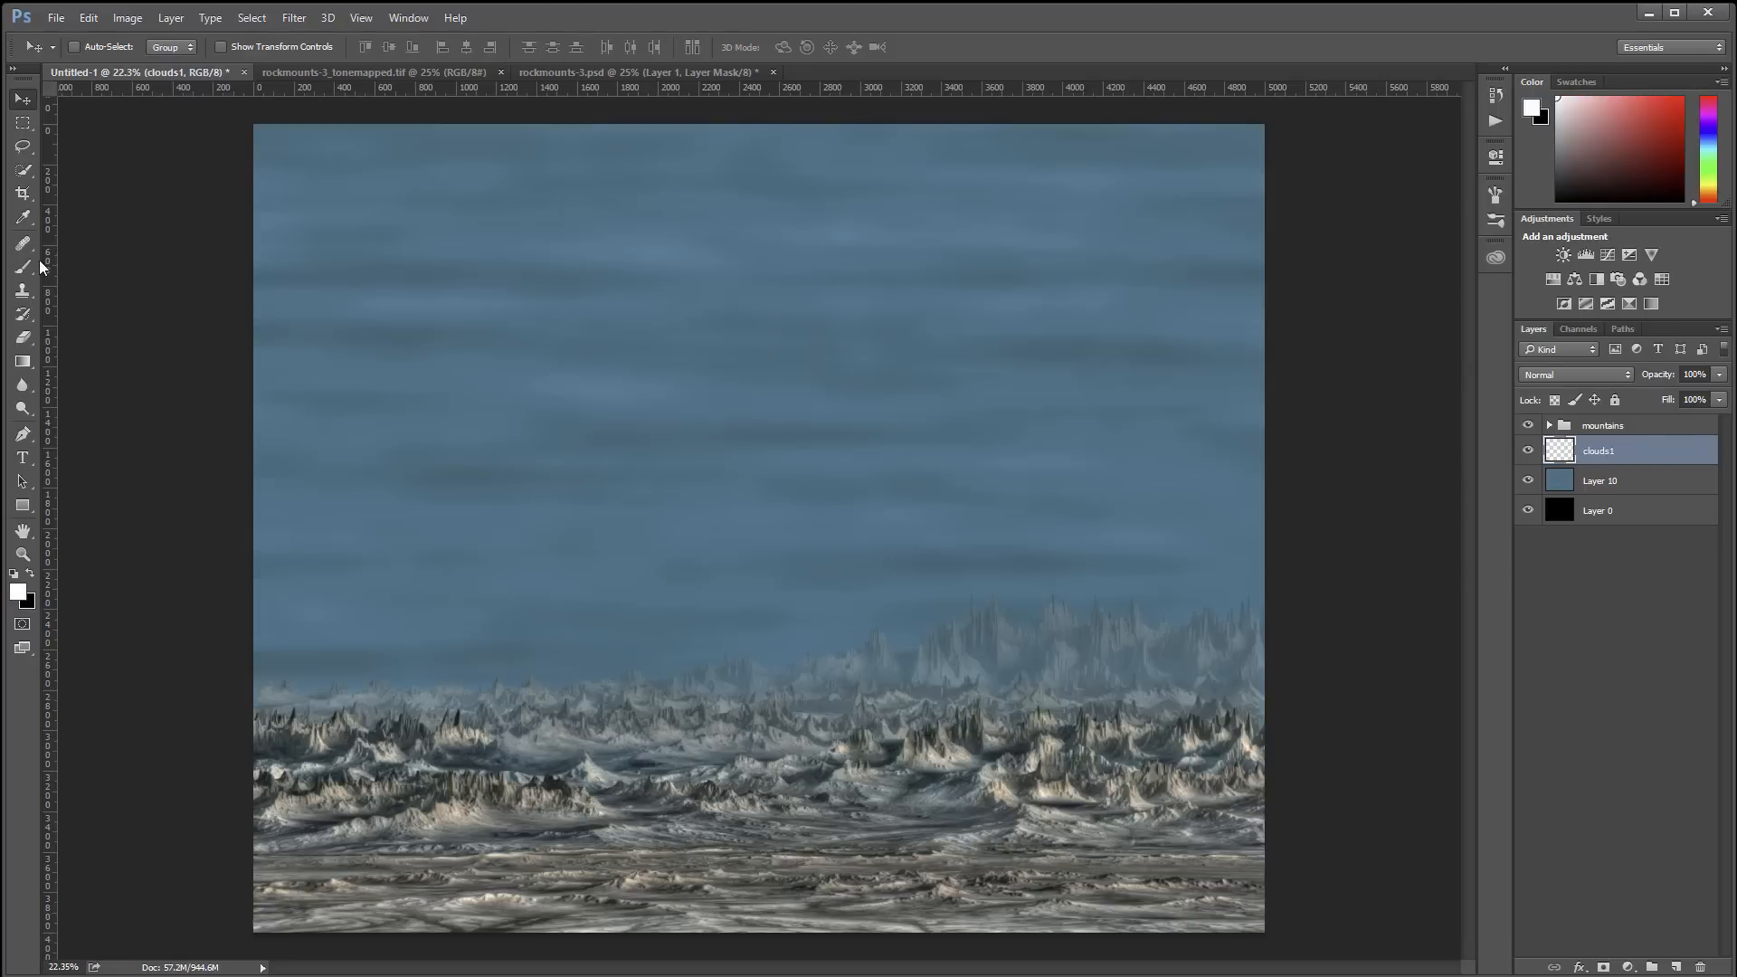
key("b")
right_click(731, 362)
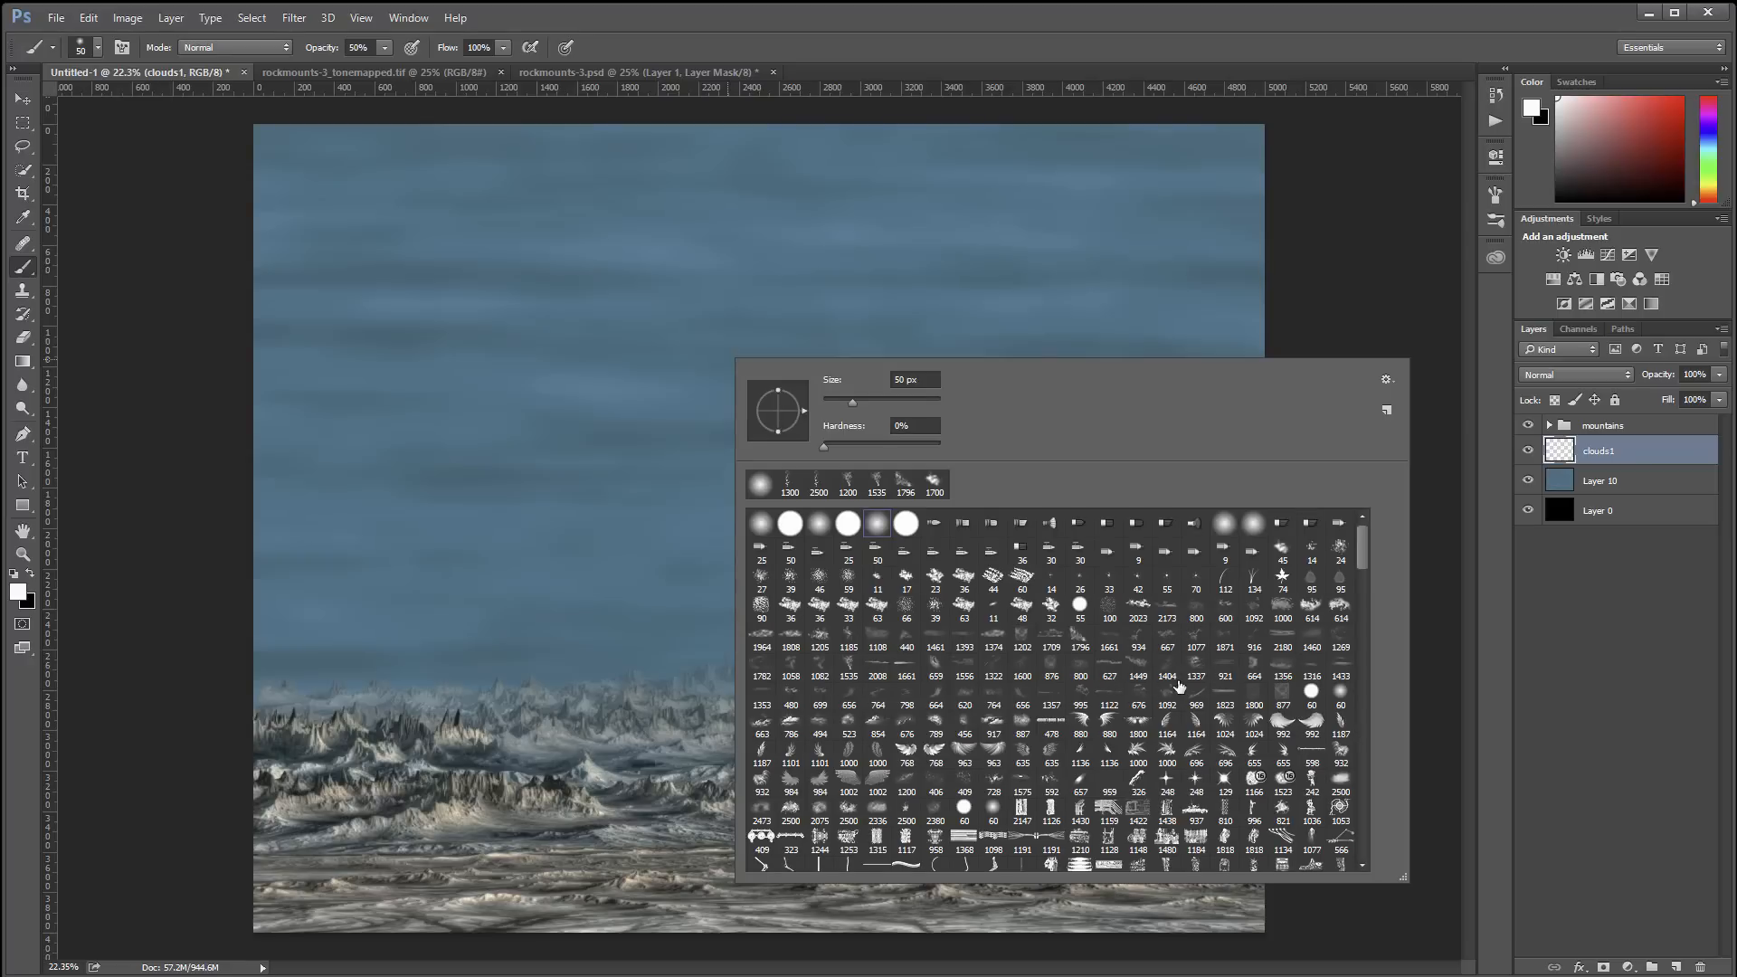
left_click(1168, 668)
left_click(584, 582)
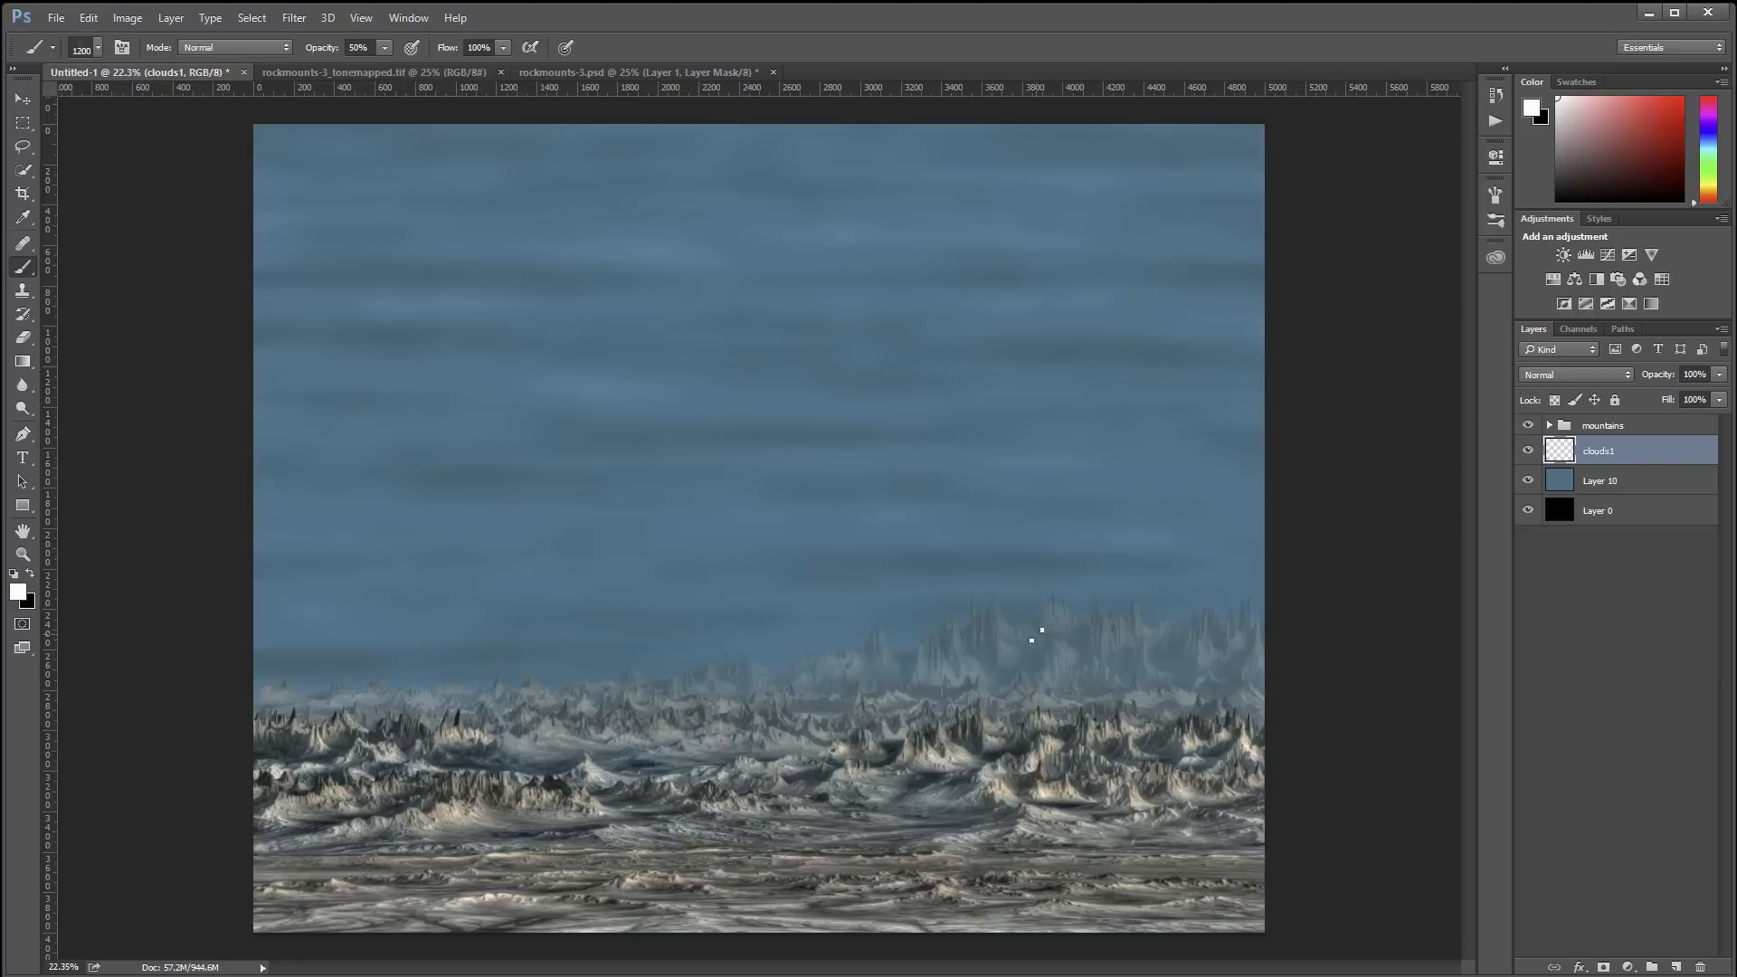
left_click(894, 577)
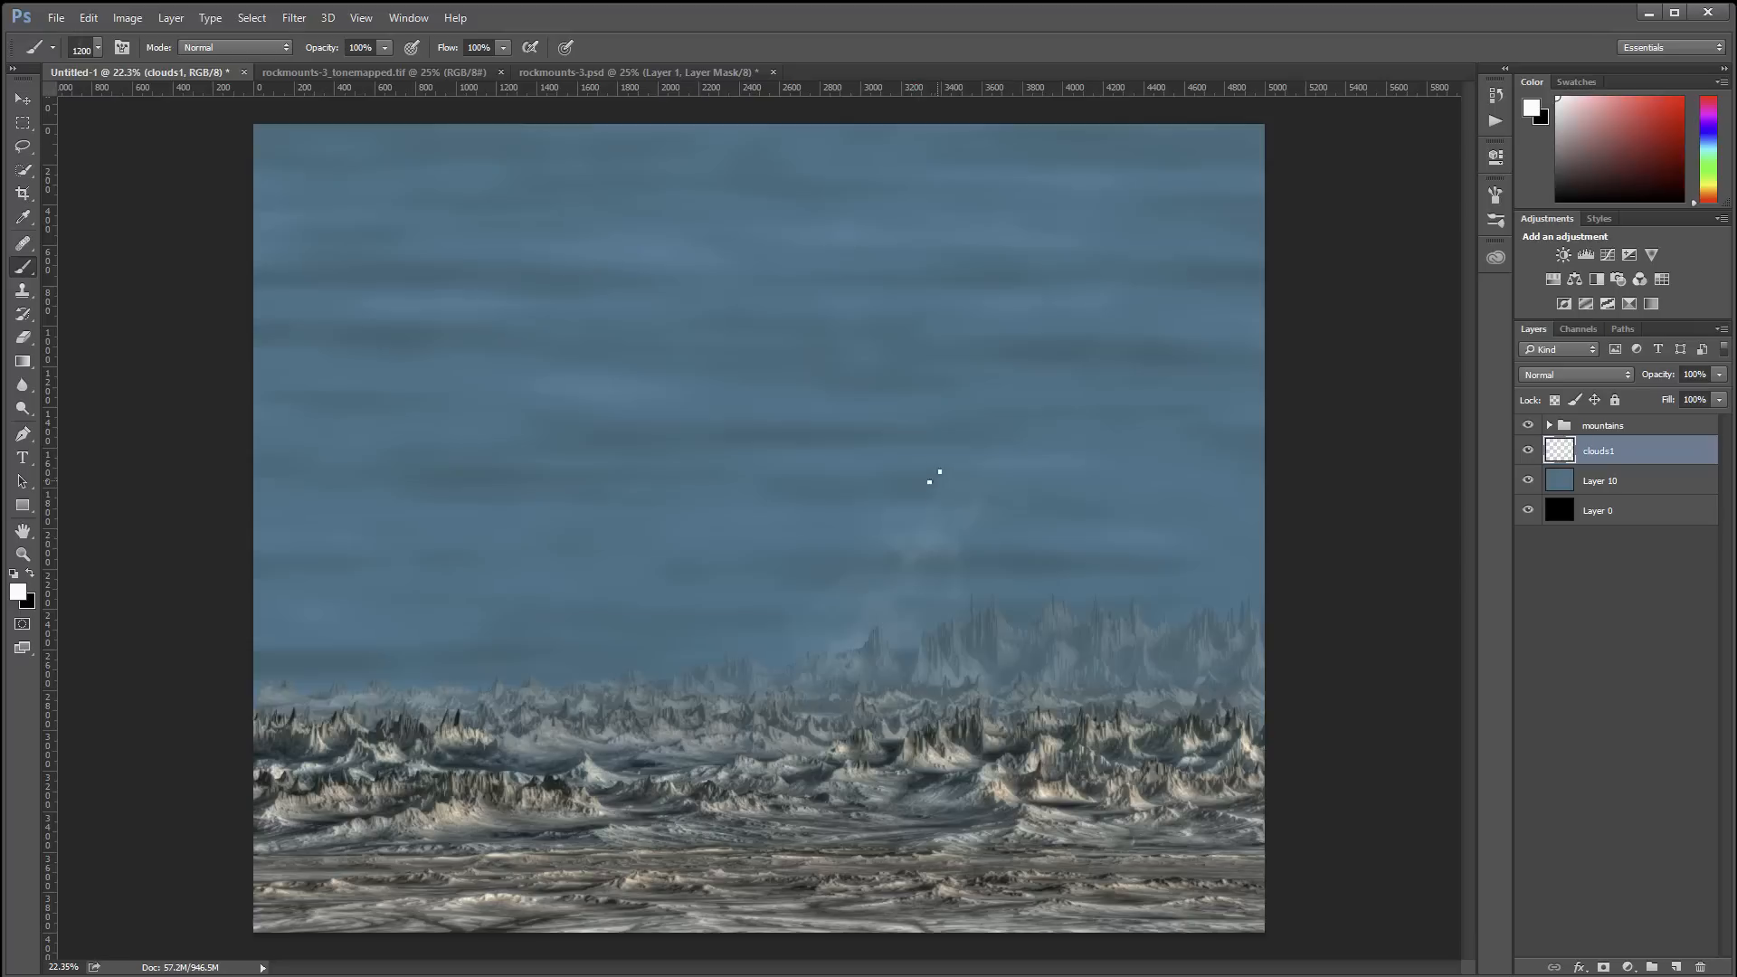
key("ctrl+z")
left_click(871, 343)
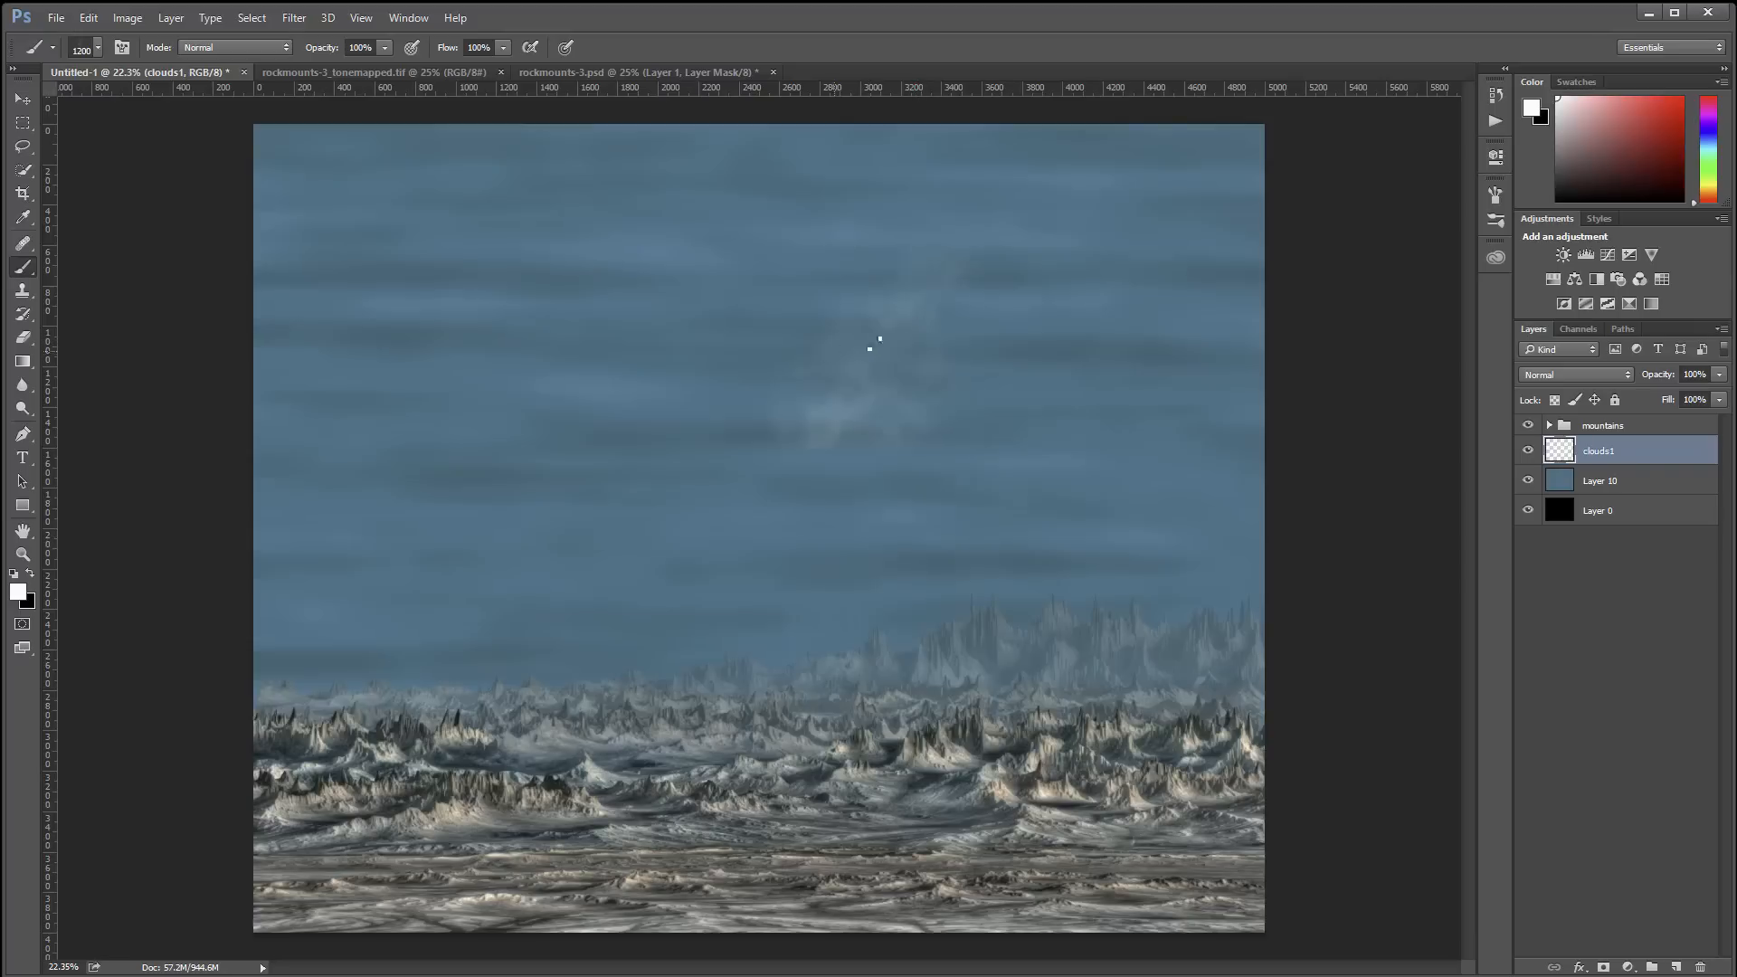
key("ctrl+z")
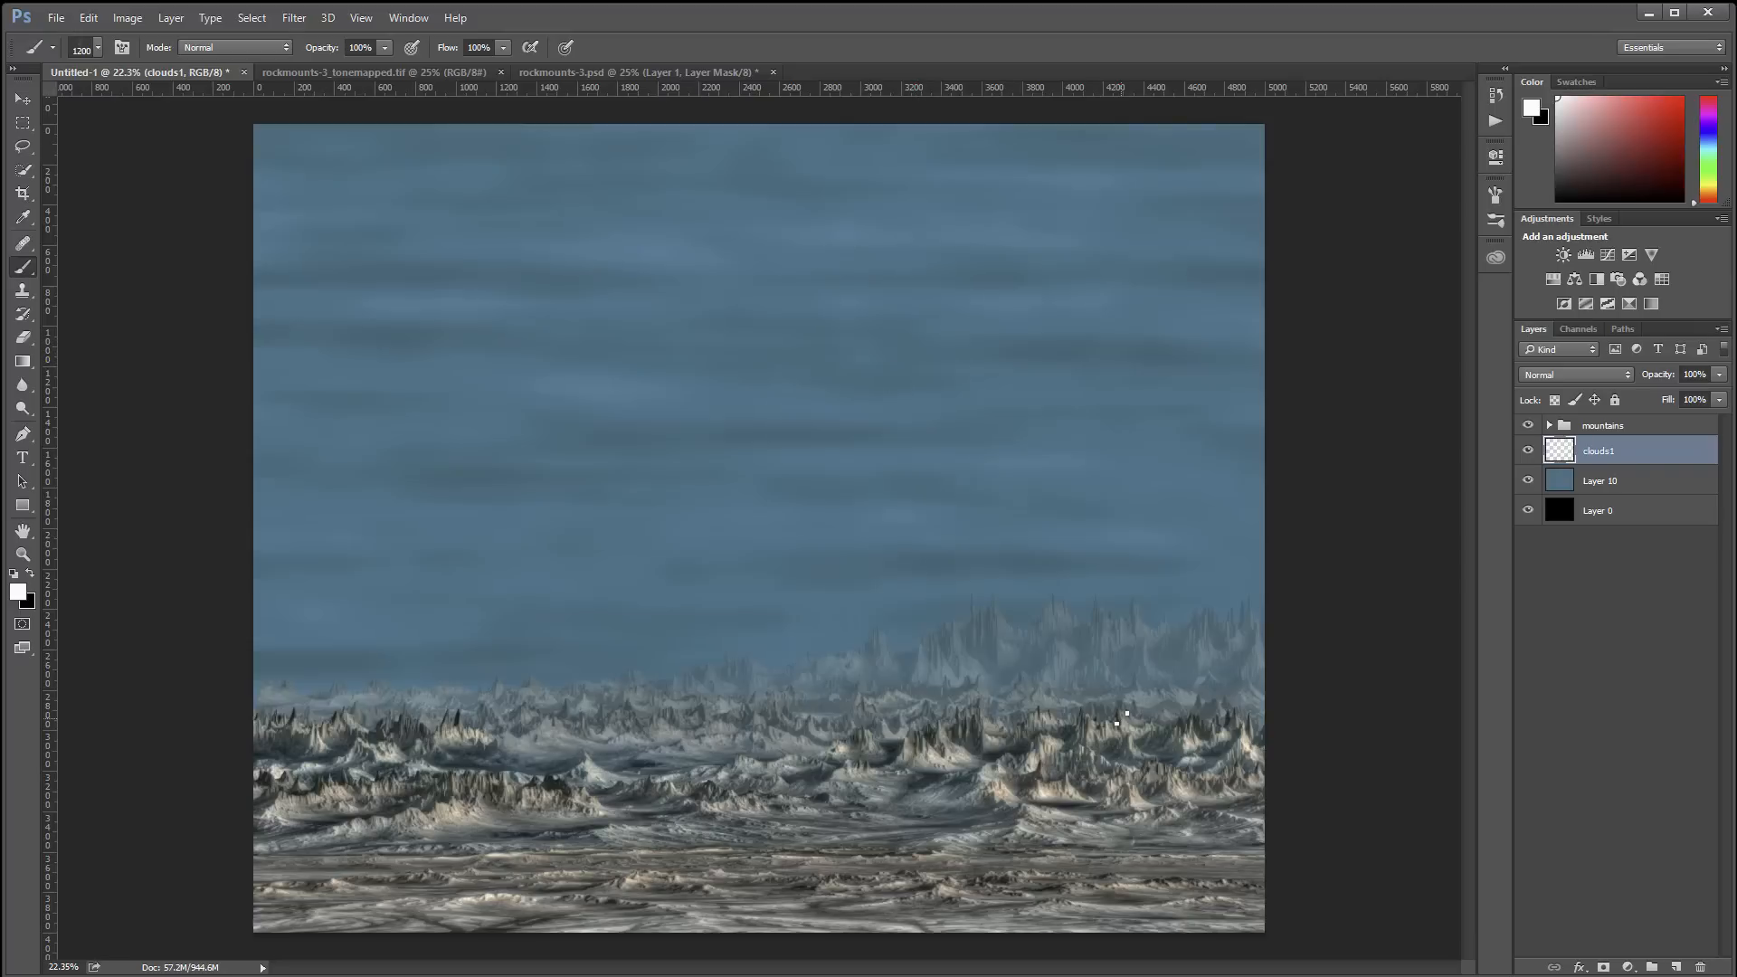
Stamp overlapping white cloud wisps at 100% opacity on clouds1, above the low peaks at the landscape's left edge
scroll(346, 694, "up", 5)
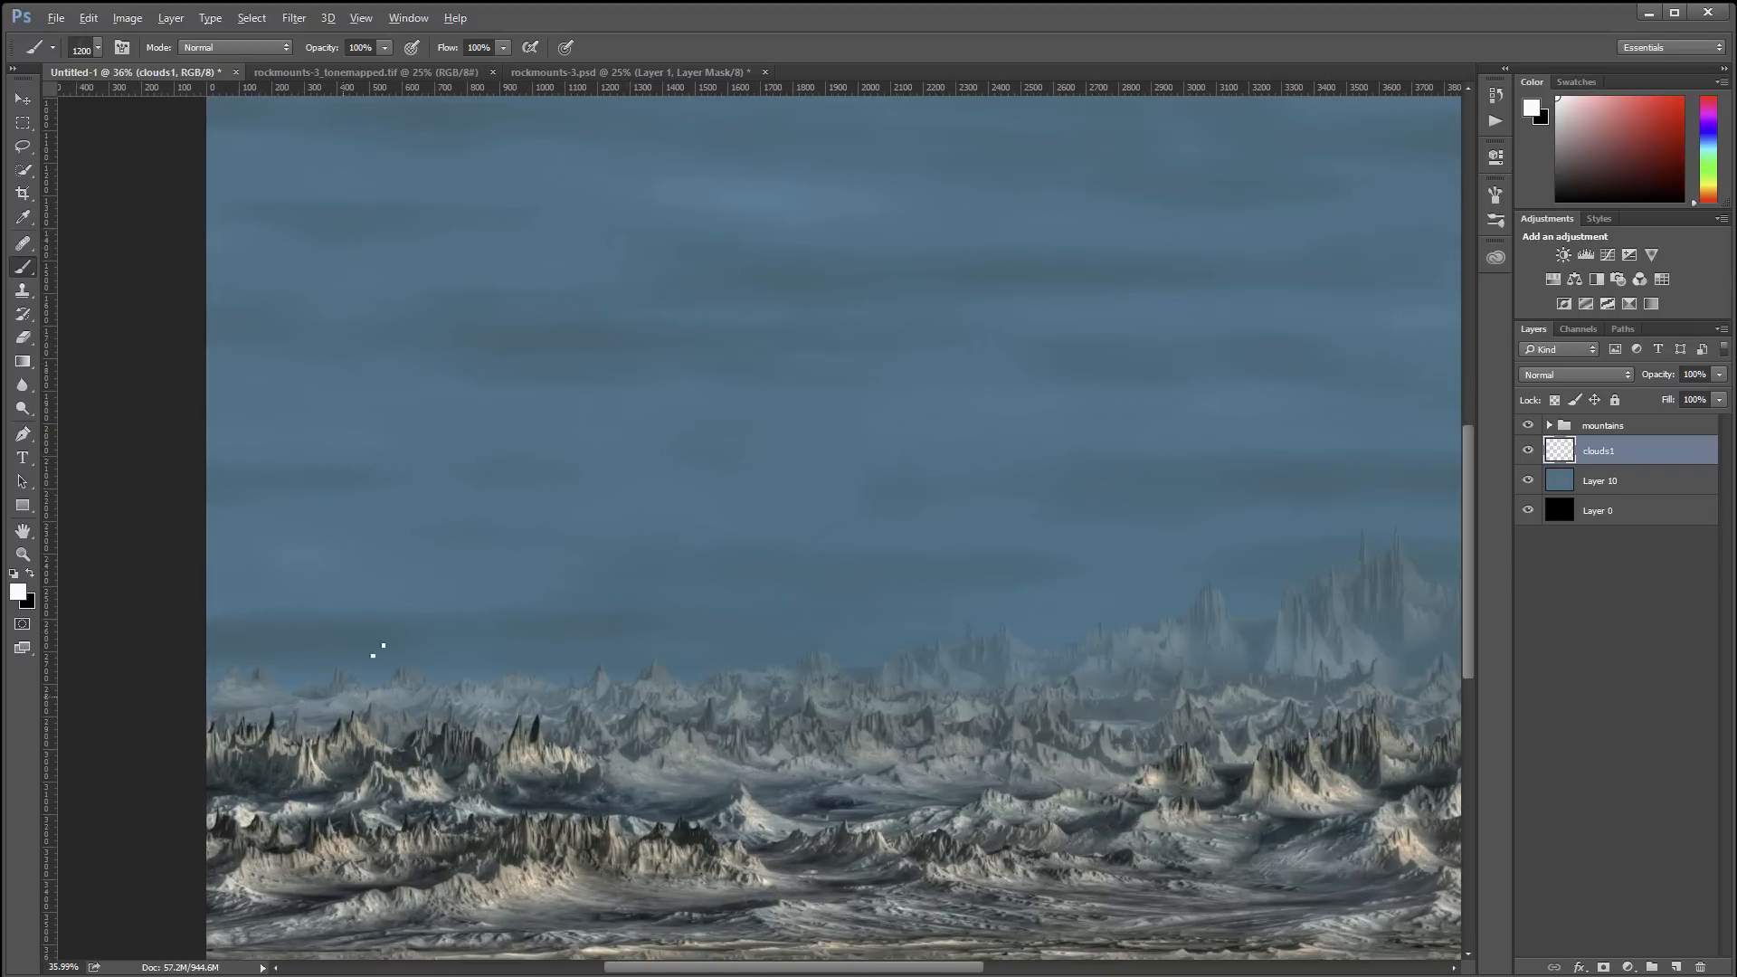
left_click(294, 650)
left_click(294, 651)
left_click(216, 647)
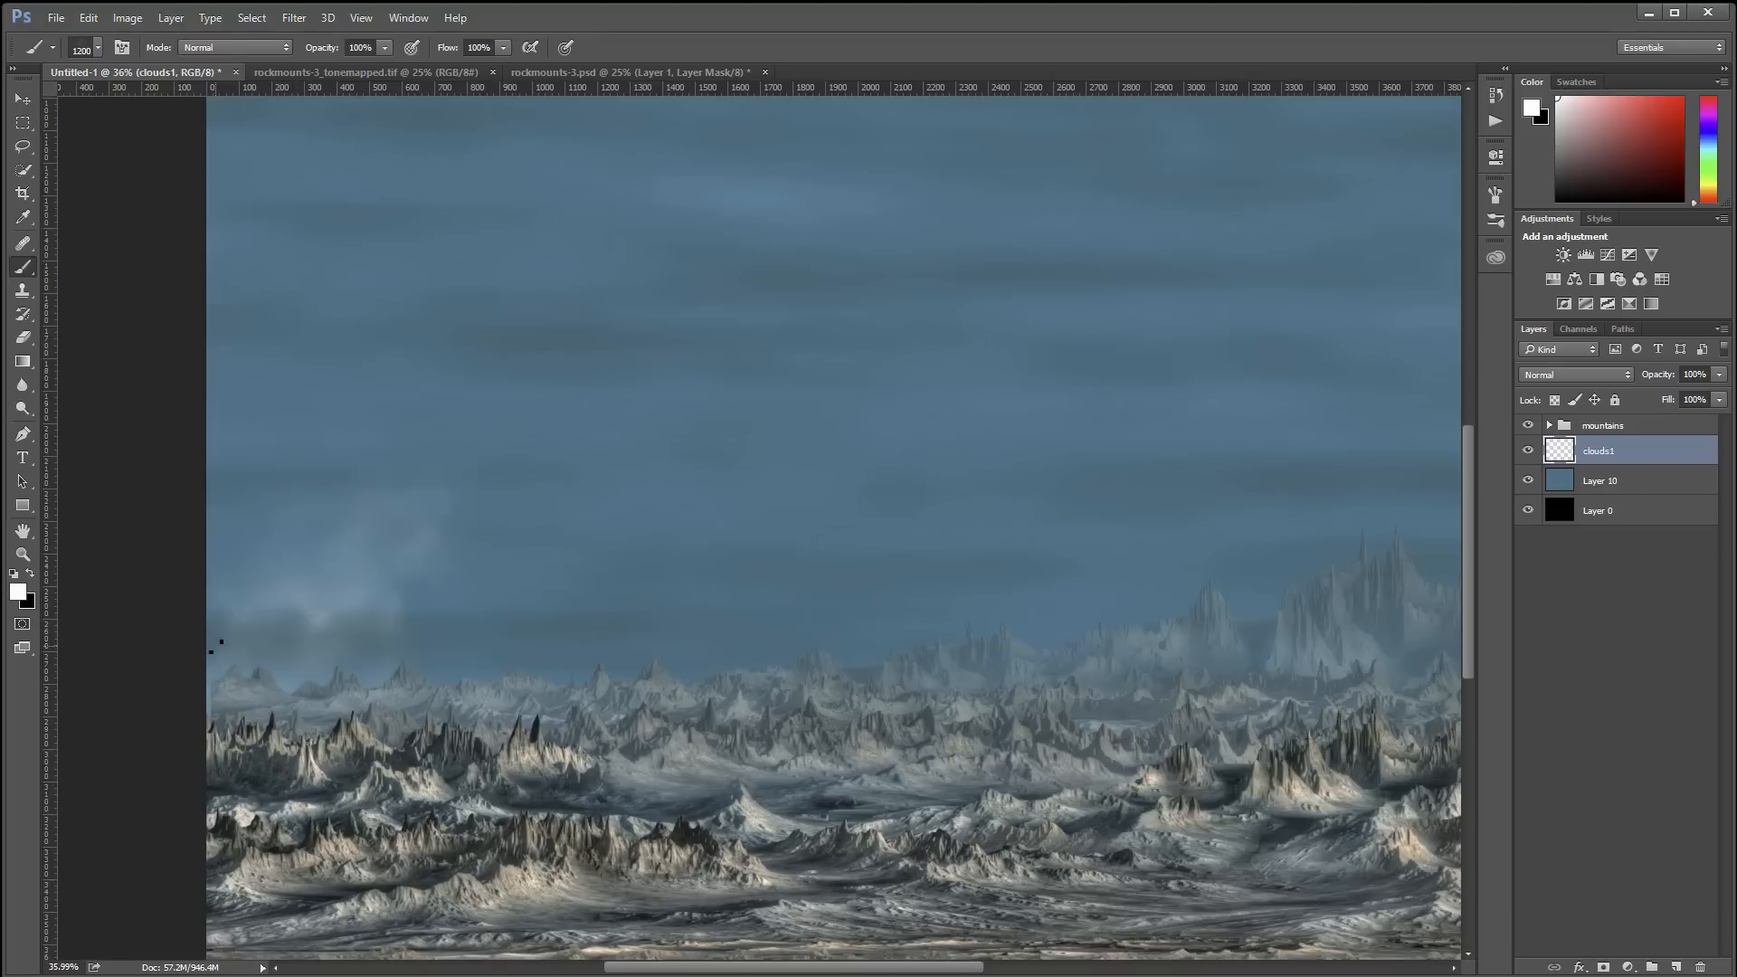
left_click(399, 720)
left_click(260, 728)
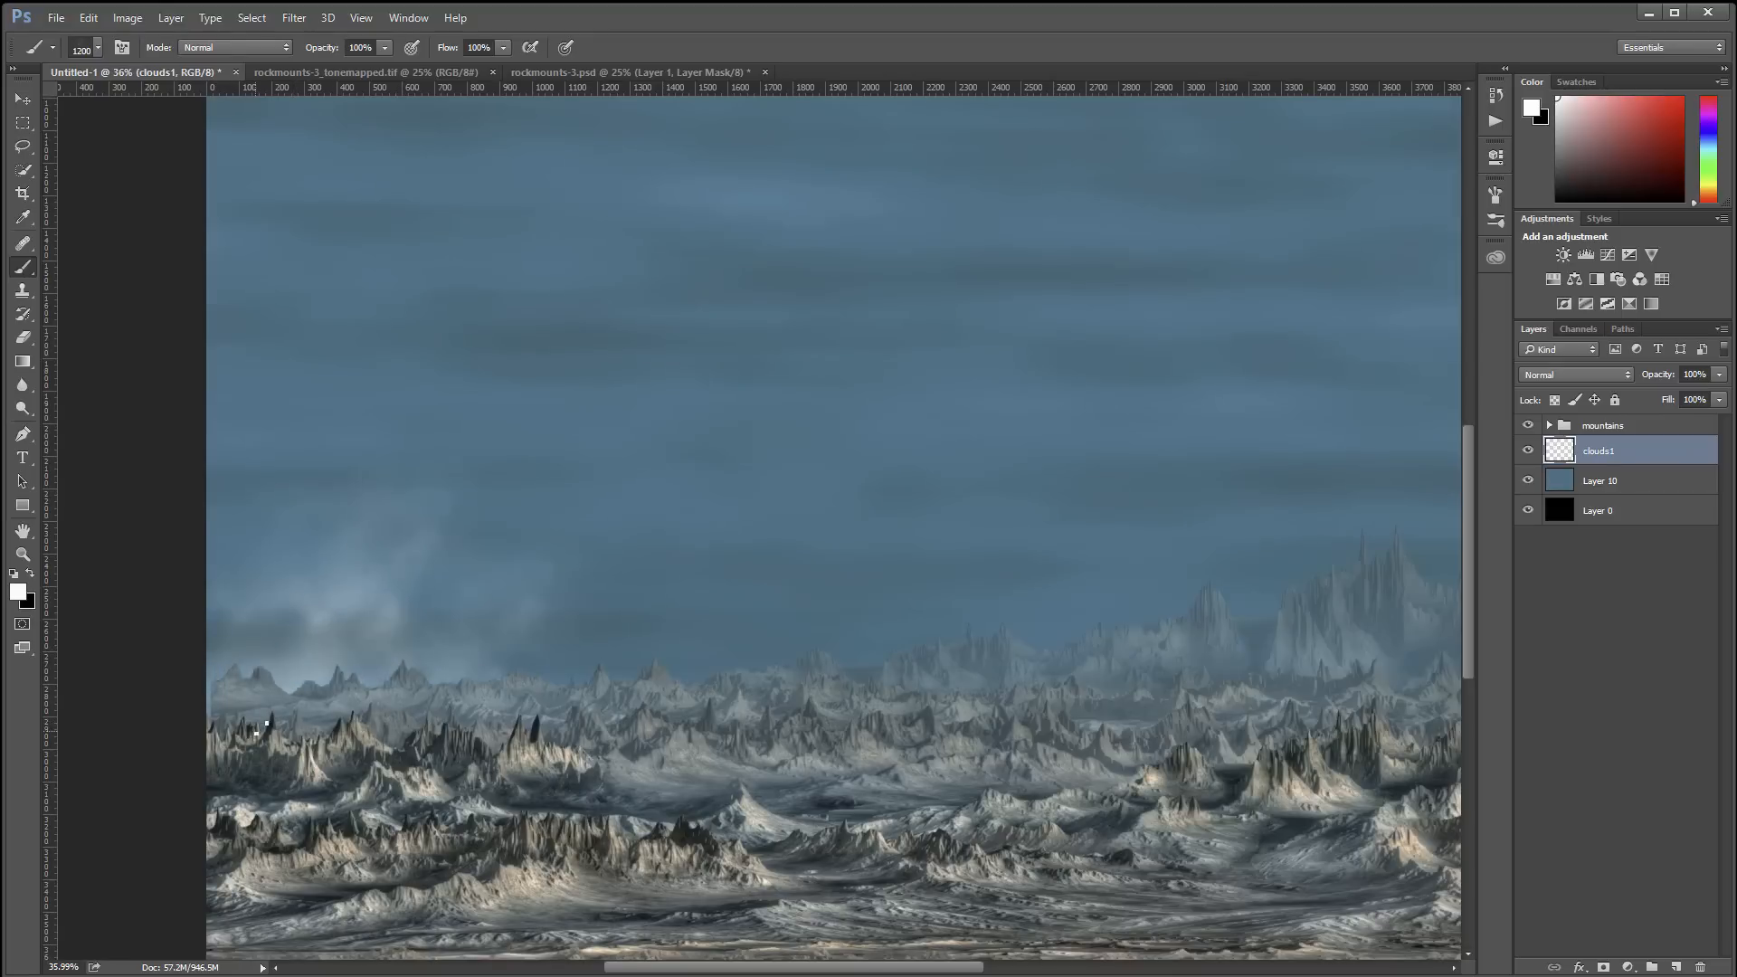
left_click(261, 668)
left_click(186, 558)
left_click(476, 690)
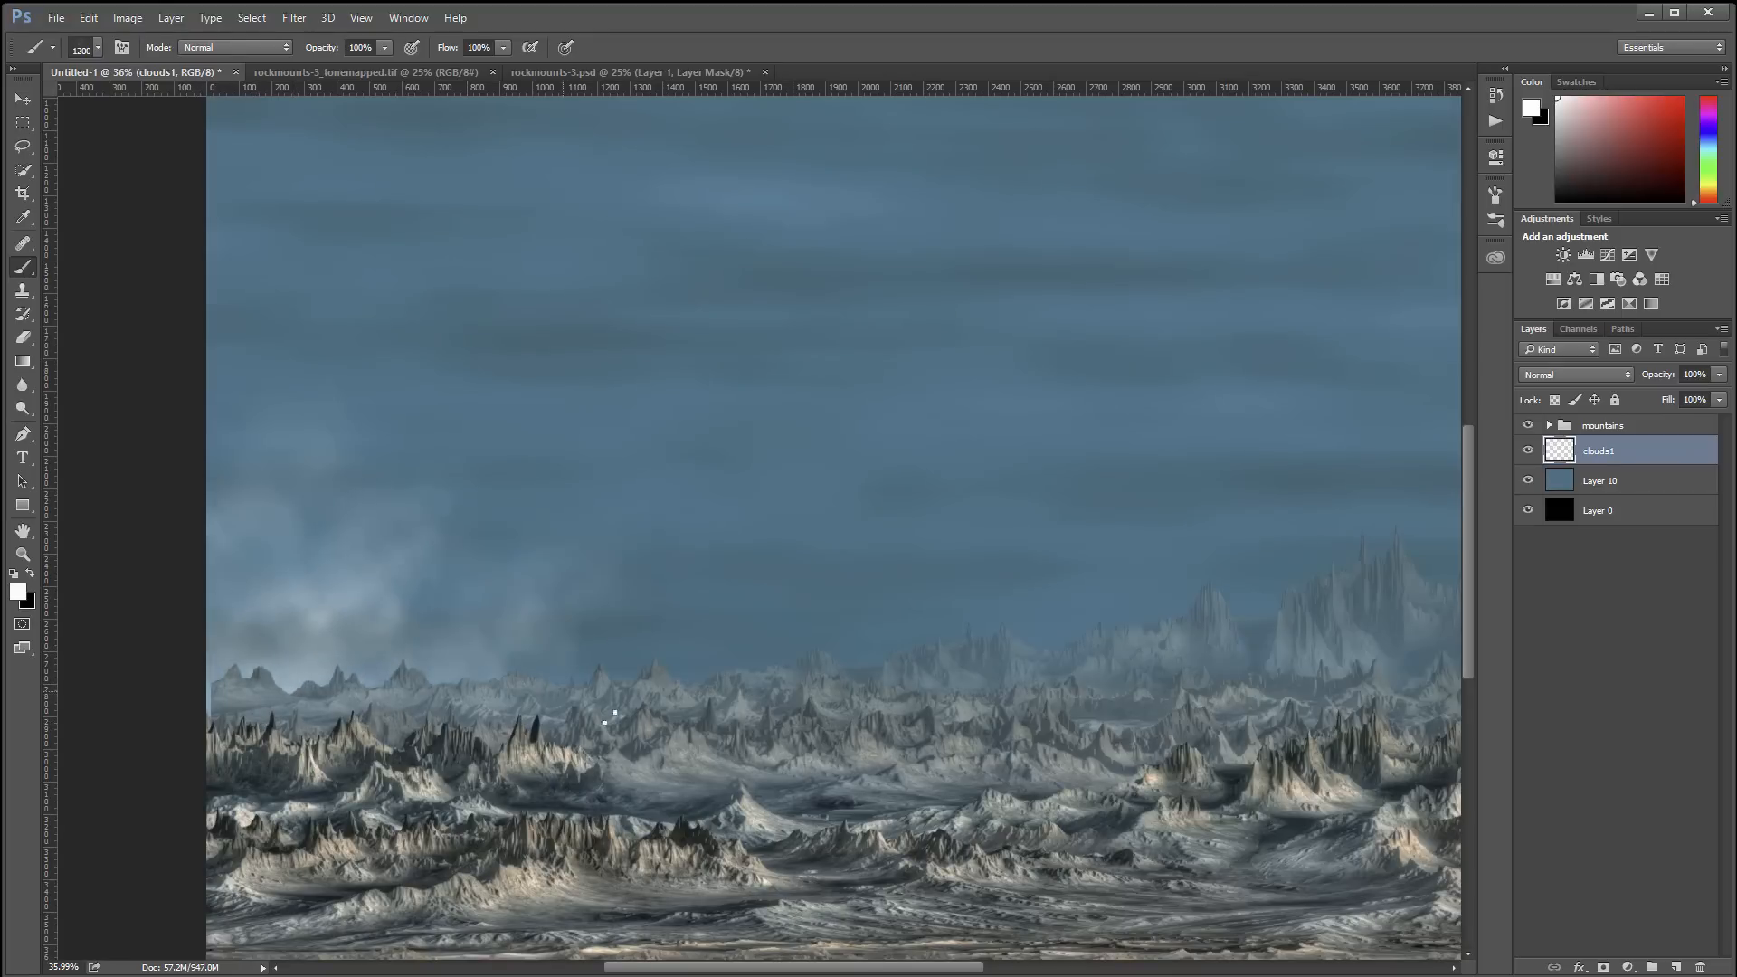
left_click(622, 711)
Switch to the 1461 px cloud brush and paint a low white cloud band along the horizon behind the left-hand peaks
right_click(721, 616)
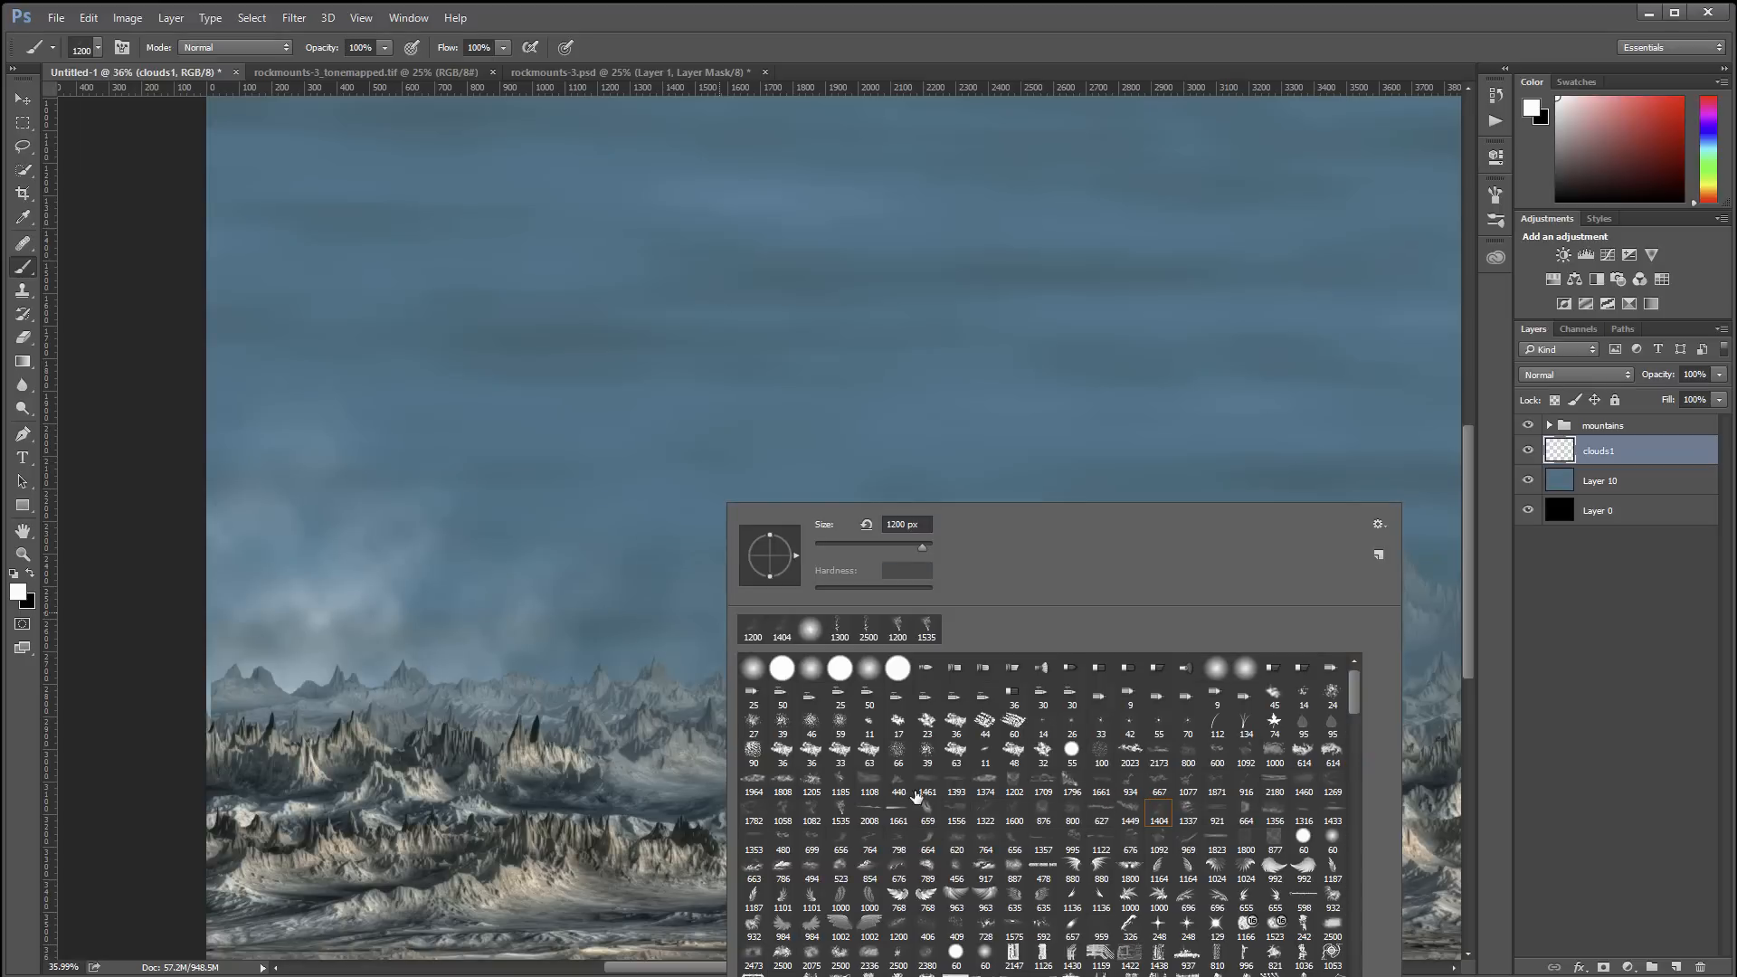
left_click(927, 780)
left_click(624, 671)
left_click_drag(623, 672, 462, 656)
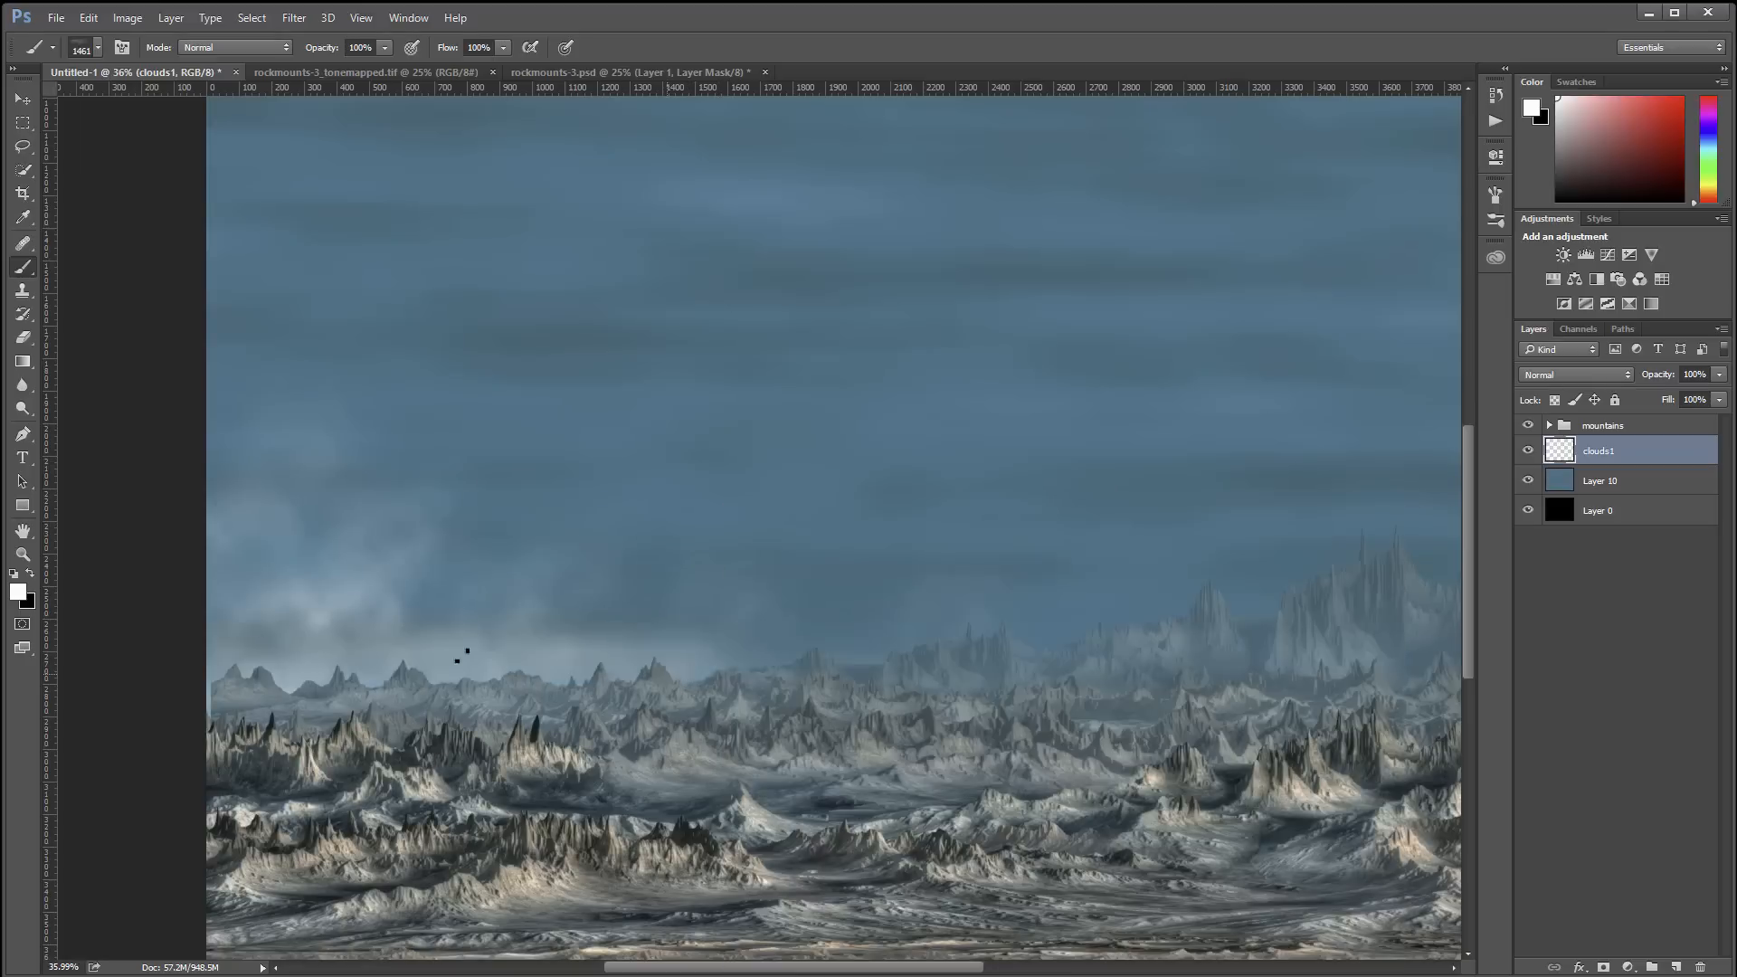
mouse_move(691, 672)
left_mouse_down()
mouse_move(1128, 671)
mouse_move(769, 670)
left_mouse_up()
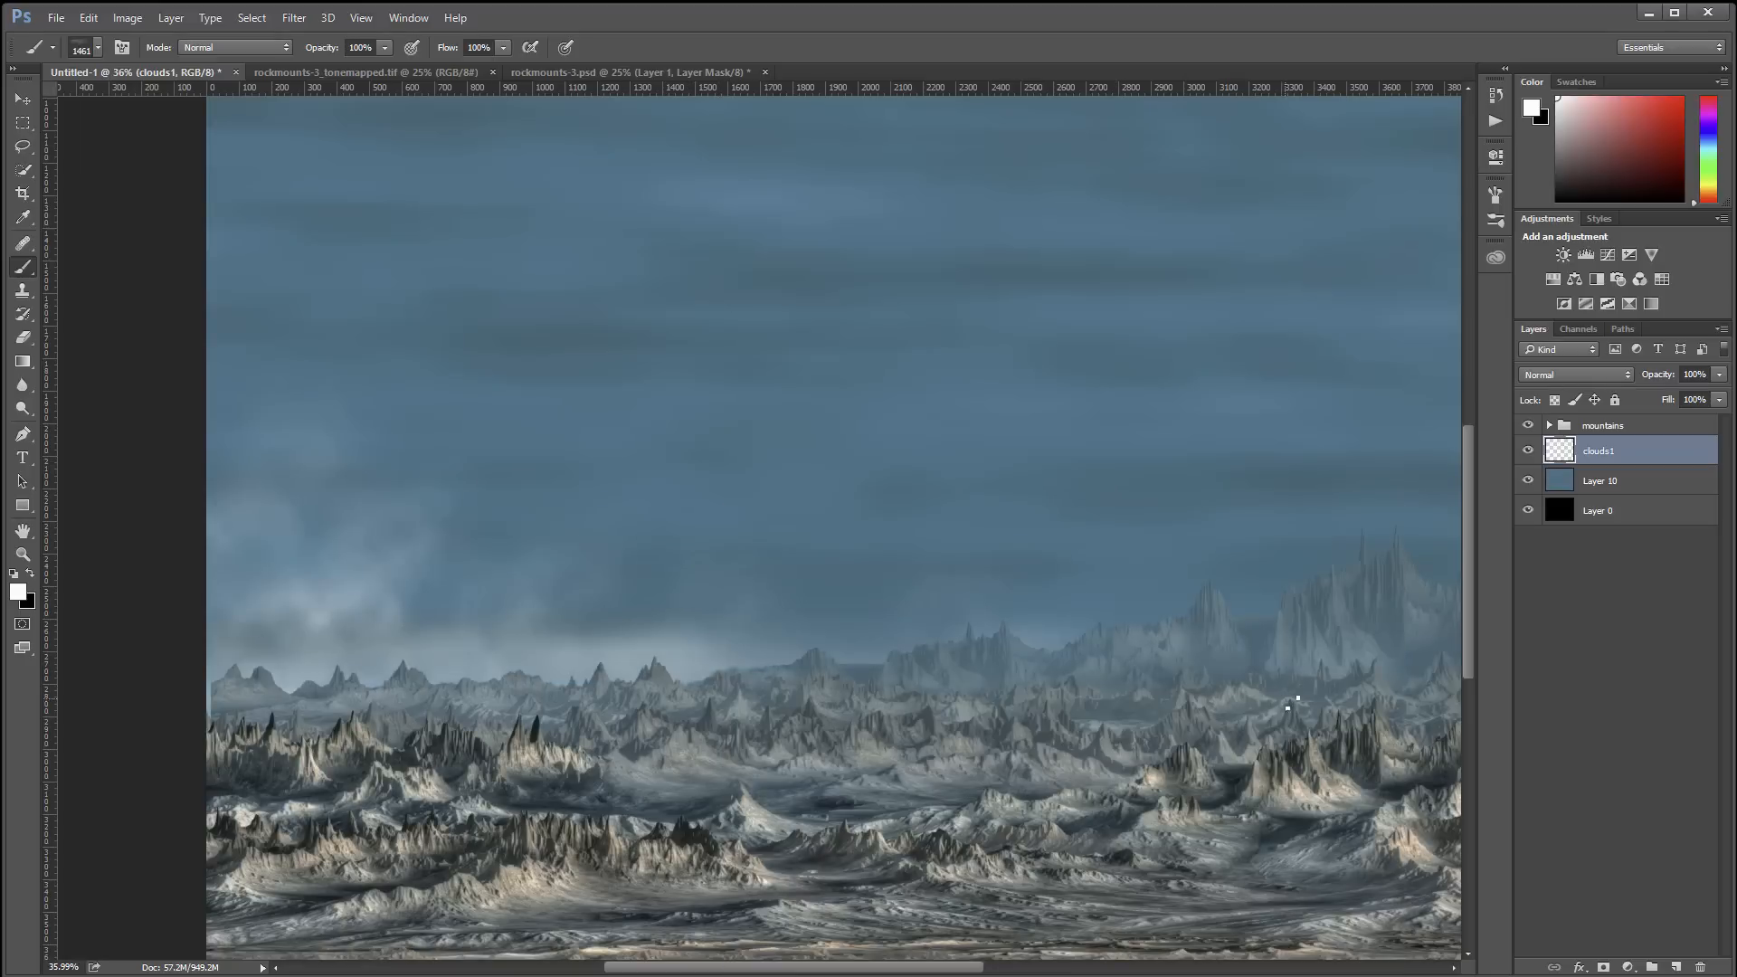
Paint soft white clouds on clouds1 behind the tall distant mountains, building them up toward the landscape's right edge
scroll(1292, 704, "right", 8)
left_click_drag(1128, 601, 1215, 557)
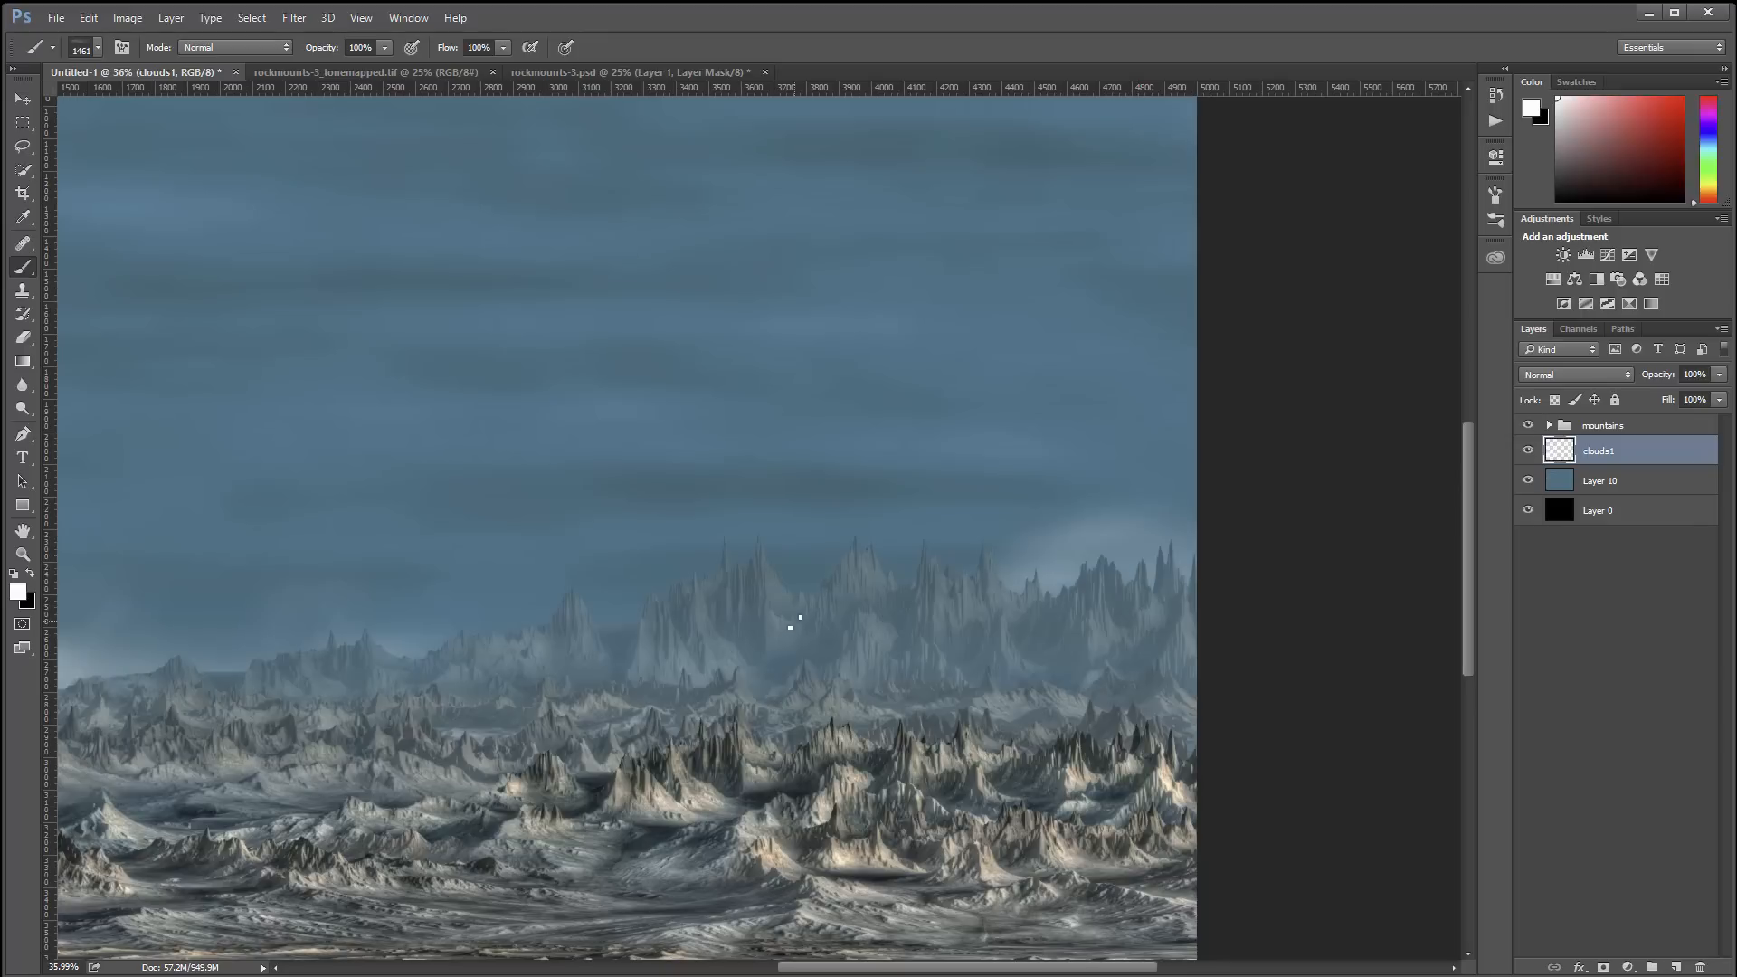
left_click_drag(795, 623, 961, 580)
left_click_drag(1255, 522, 1285, 462)
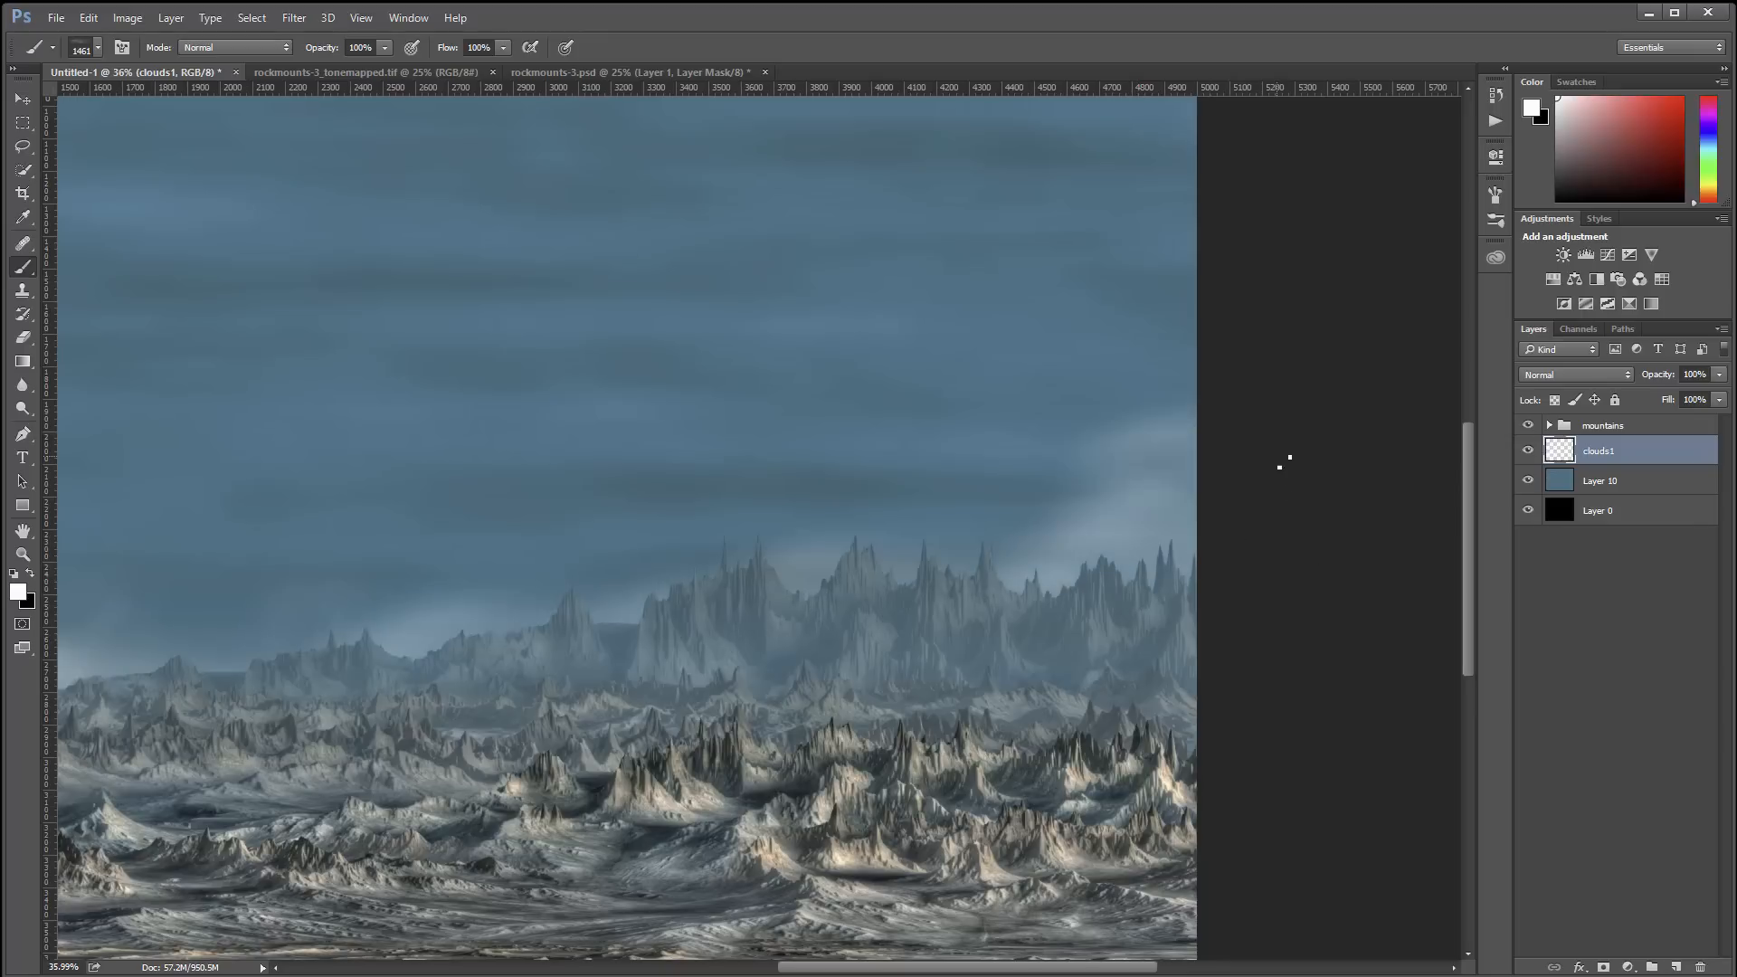
Expand the mountains group and add a new layer directly above Layer 10 copy 2
left_click(1549, 425)
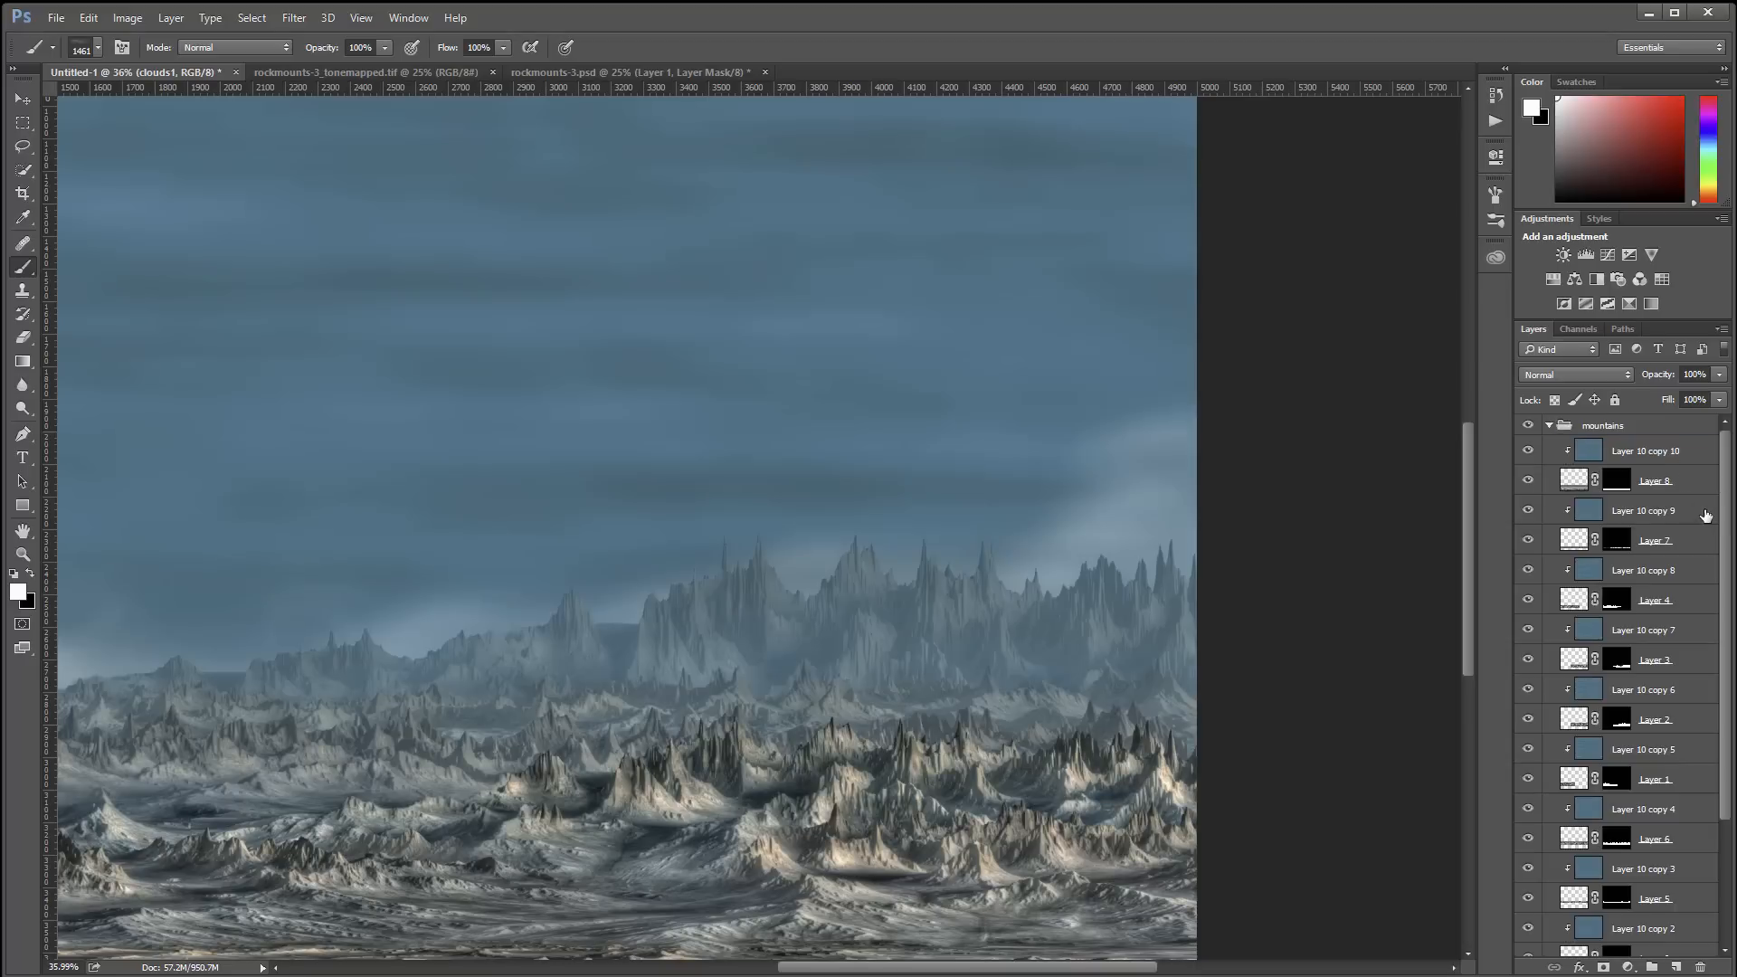
scroll(1728, 522, "down", 3)
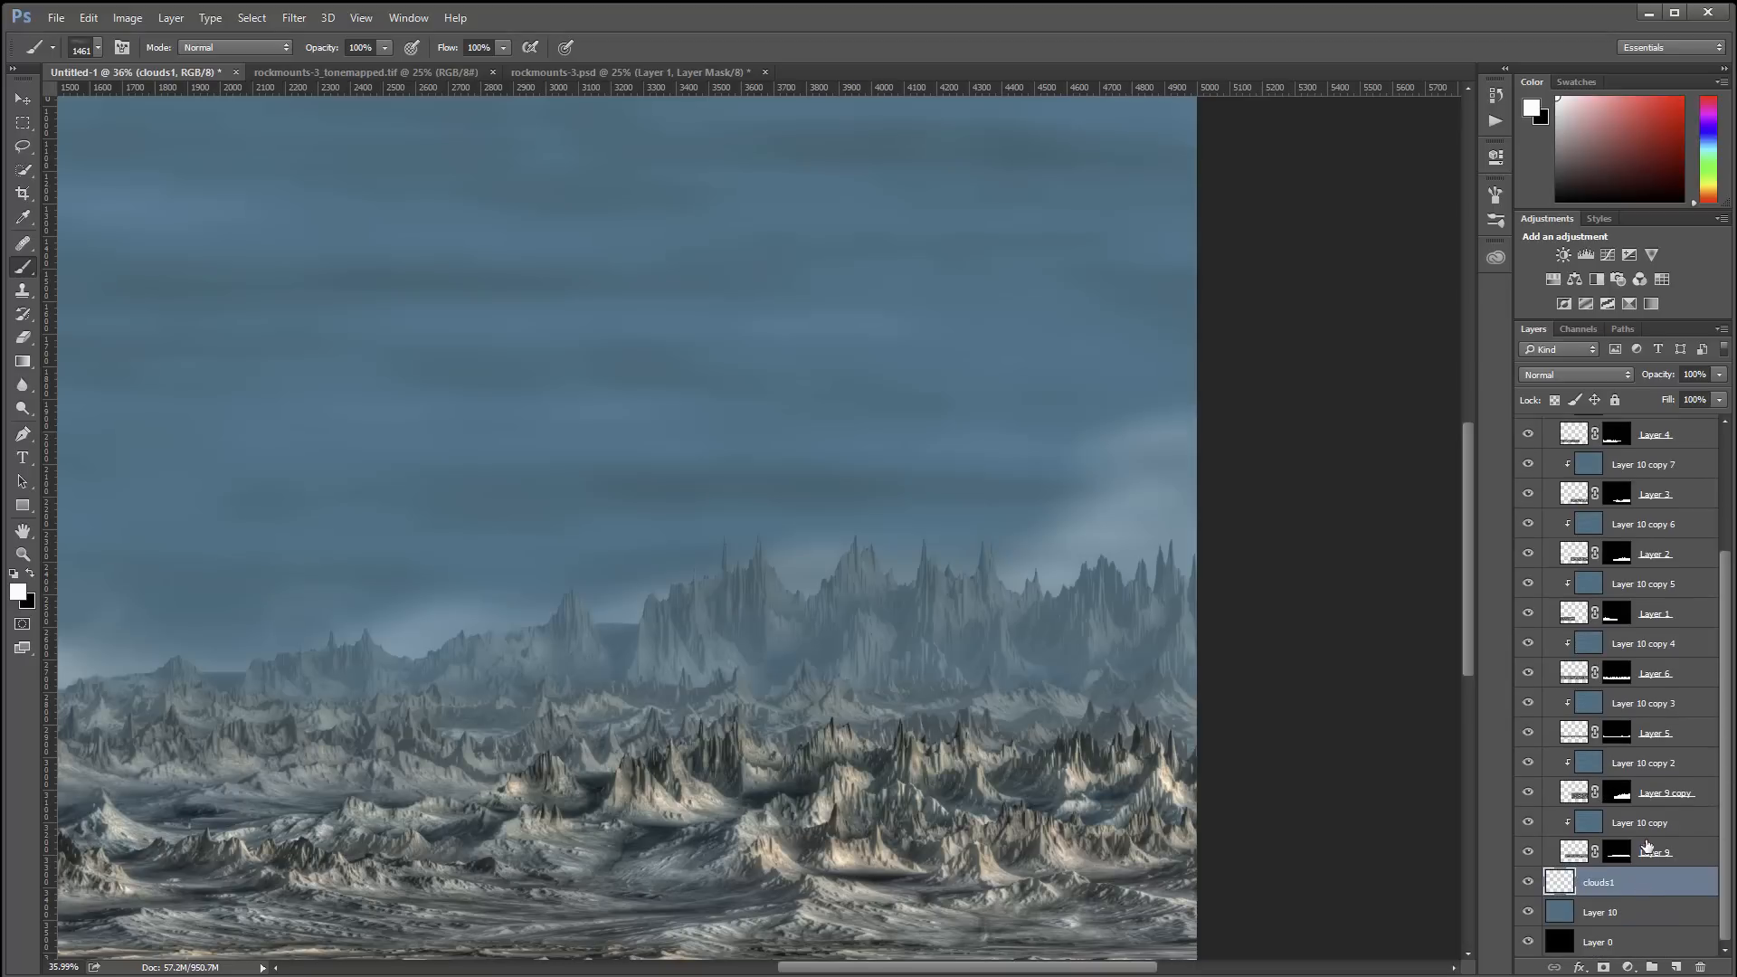
left_click(1684, 760)
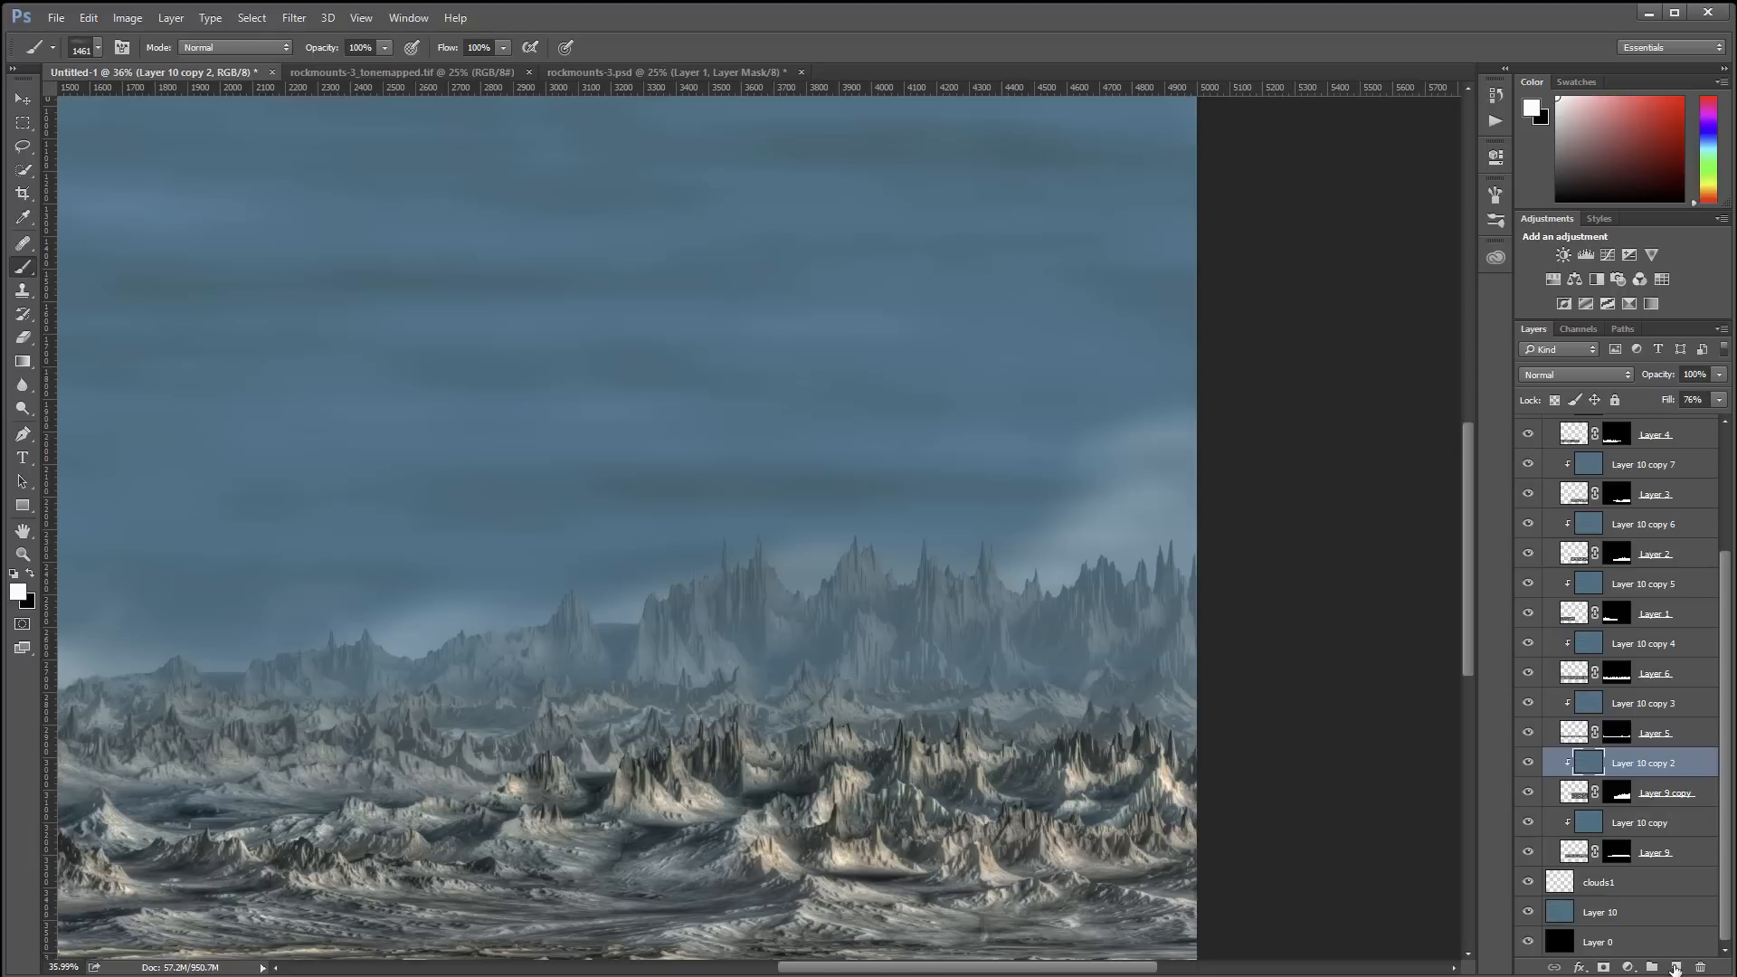
left_click(1674, 968)
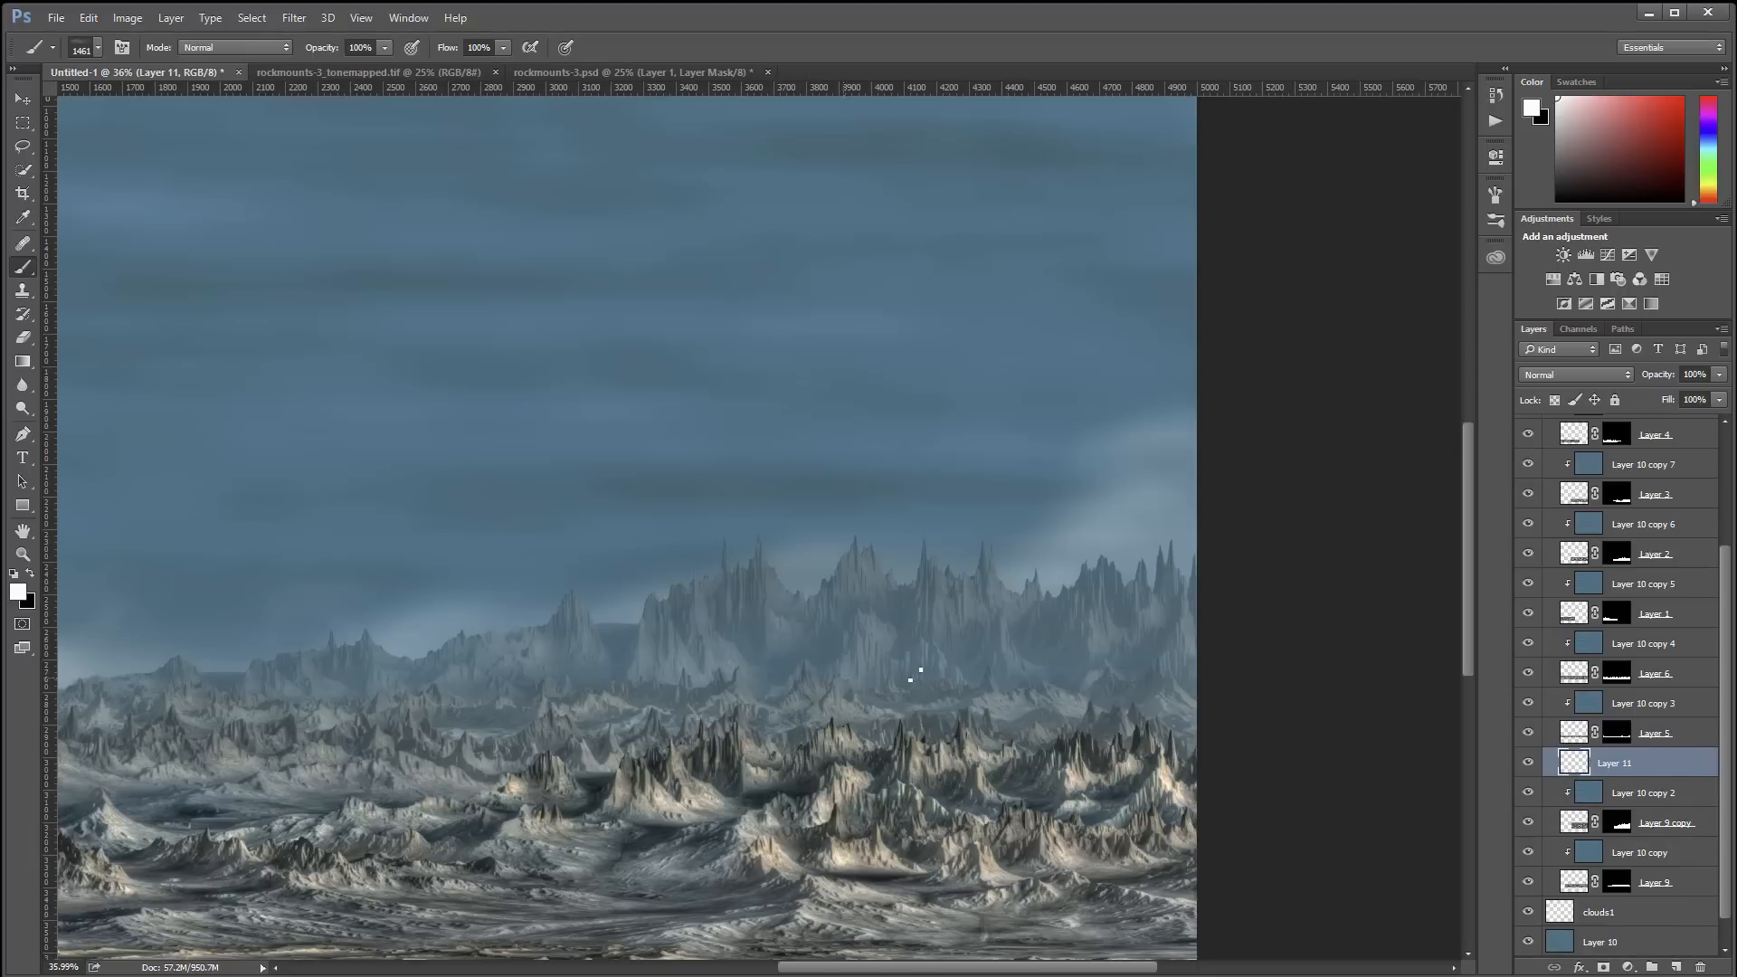
Paint faint white mist on Layer 11 along the base of the distant mountains across the width of the landscape
left_click(992, 679)
left_click(1093, 676)
left_click(686, 703)
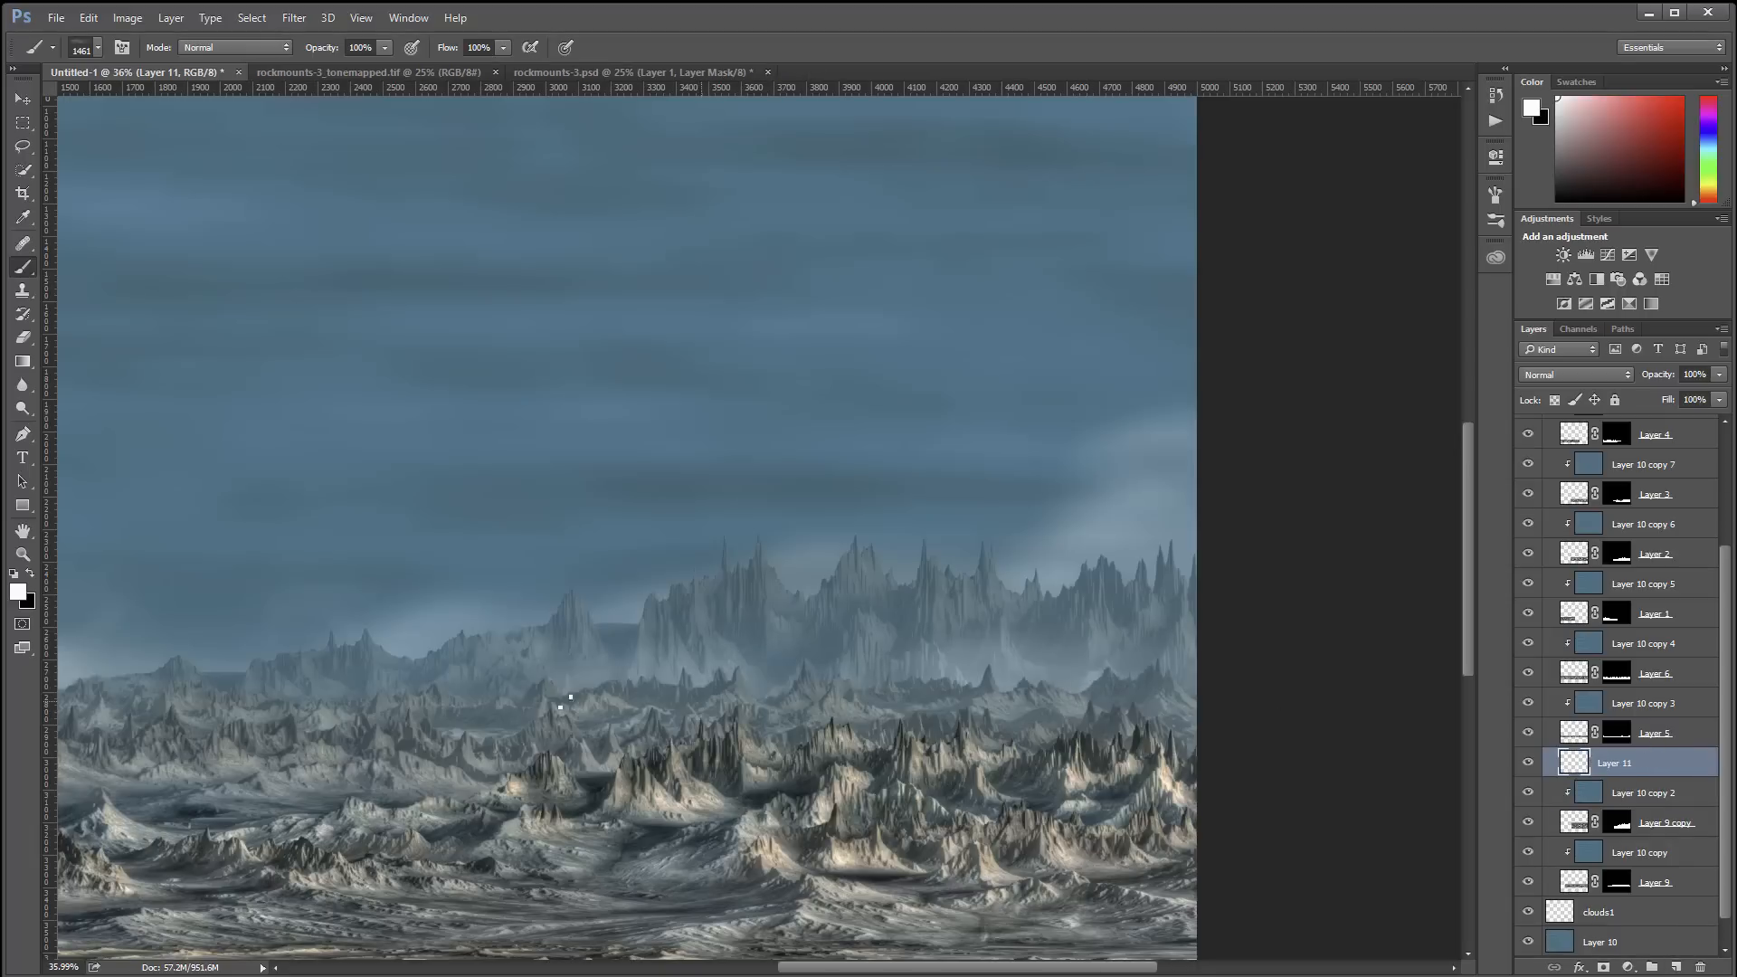
left_click(434, 733)
left_click_drag(310, 850, 1054, 744)
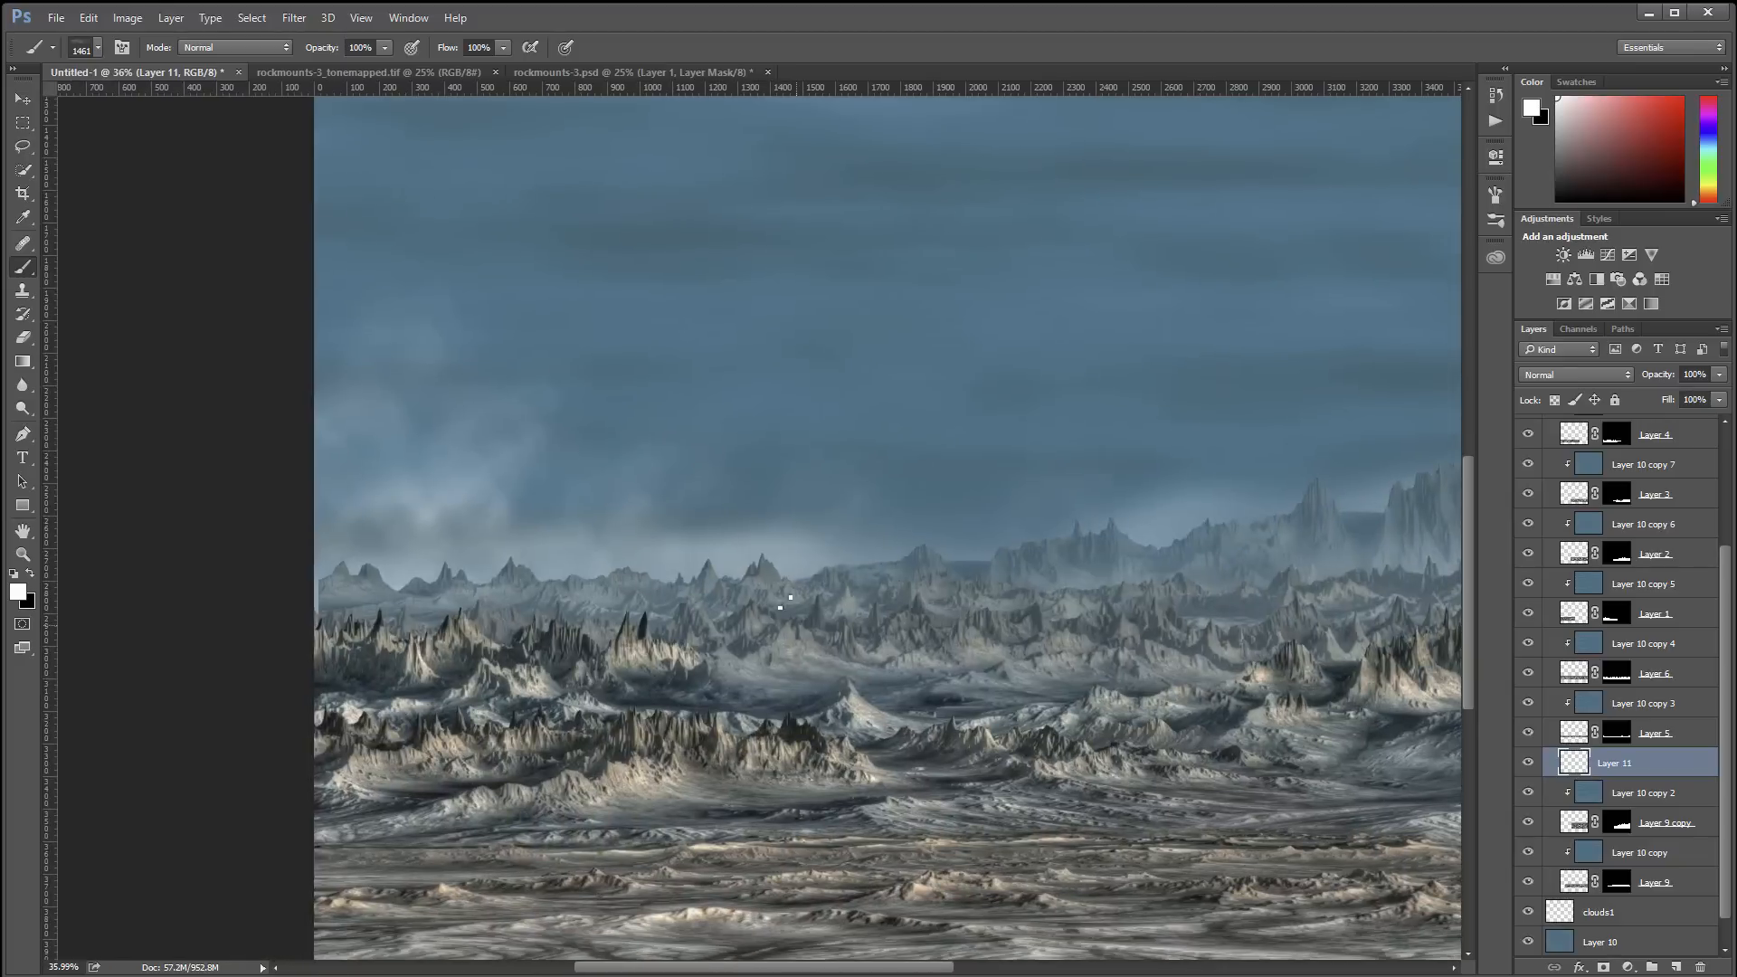
left_click(642, 616)
left_click(970, 621)
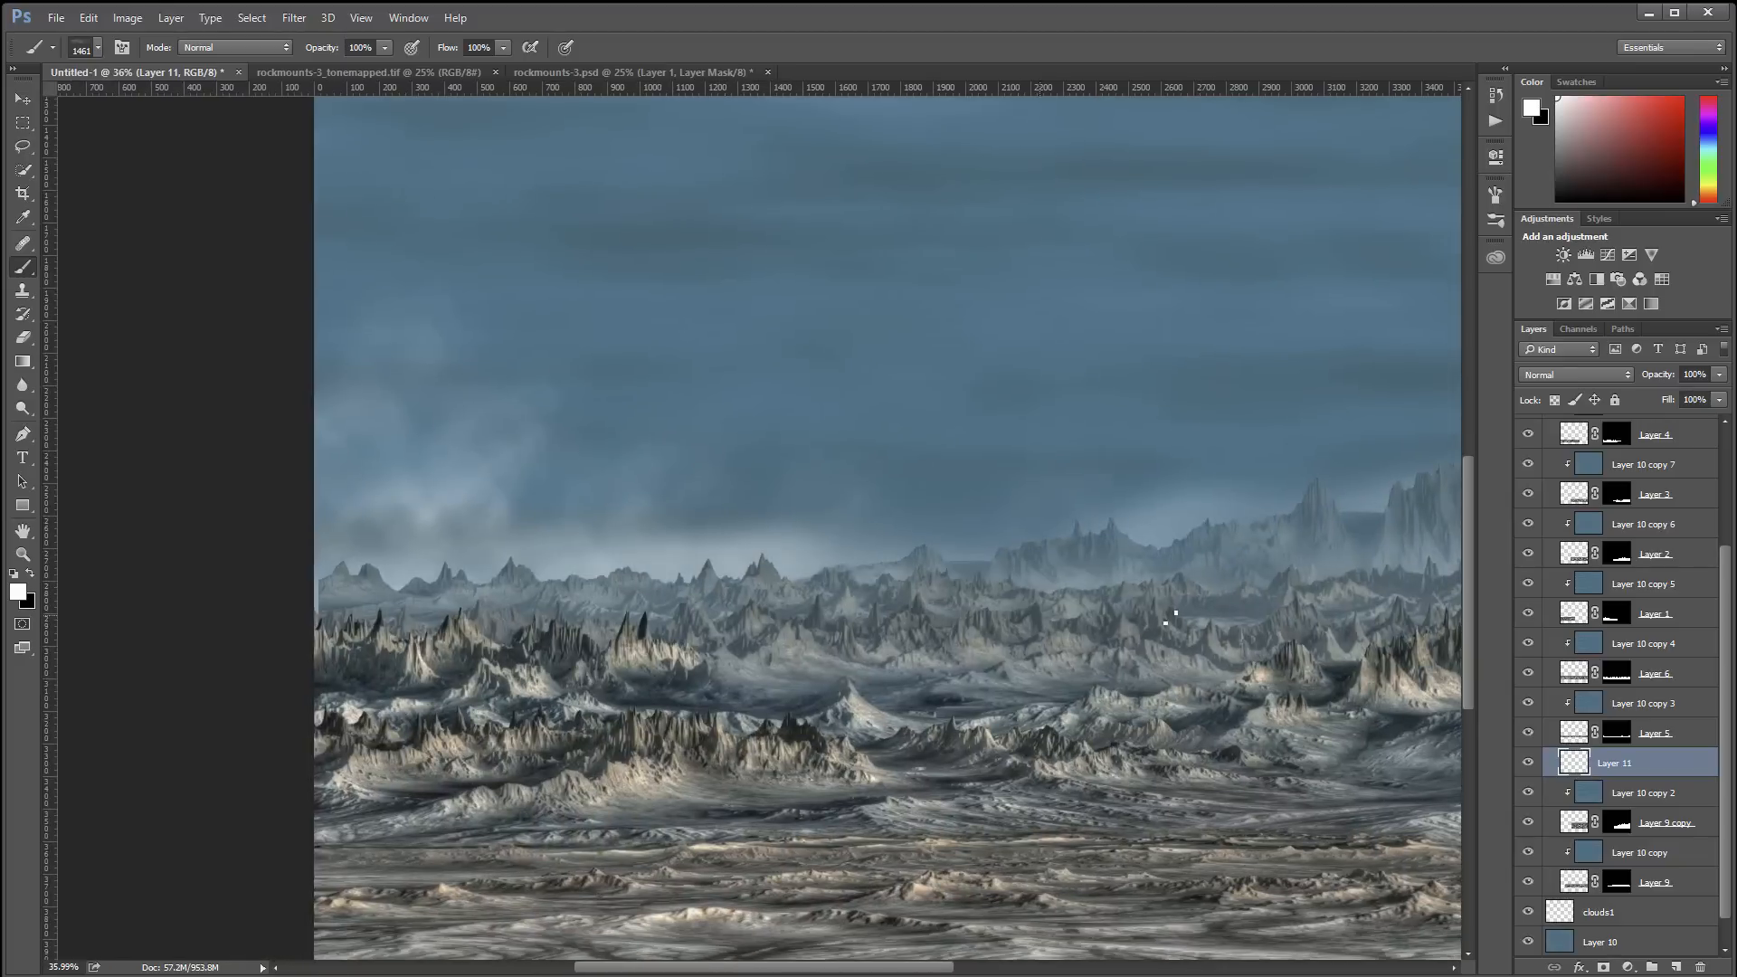
Add a new layer above Layer 10 copy 6 and paint faint white mist on it between the middle-distance ridges
left_click(1681, 644)
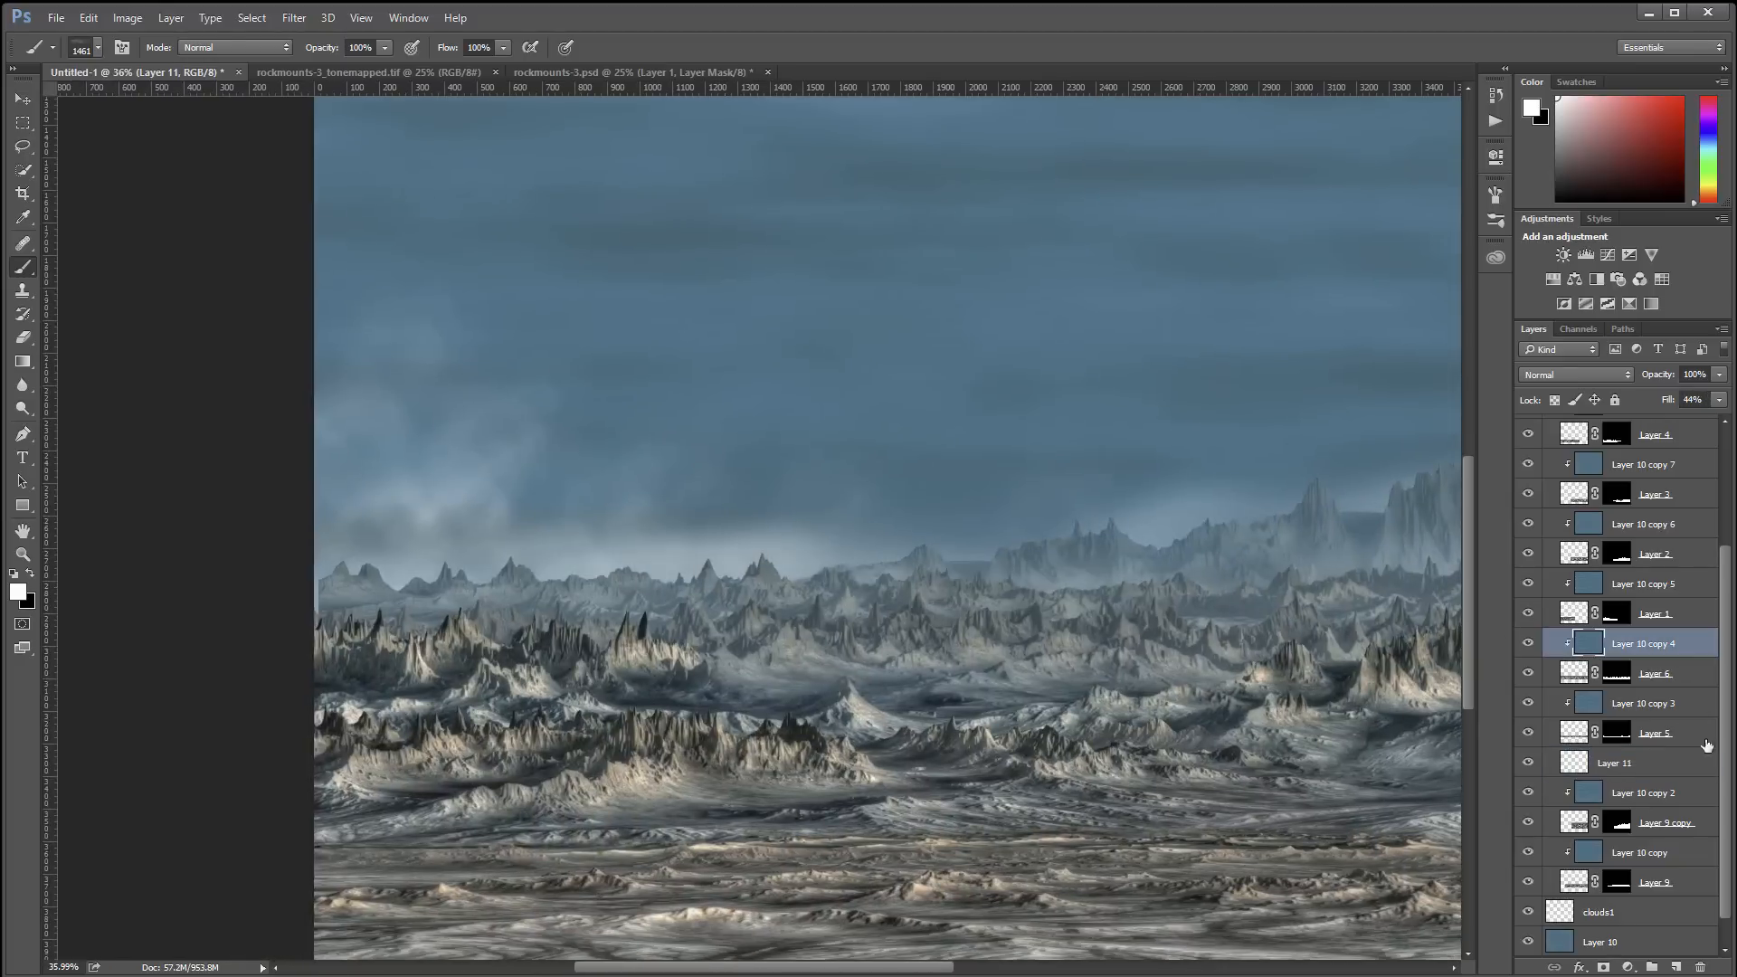
left_click(1689, 551)
left_click(1683, 530)
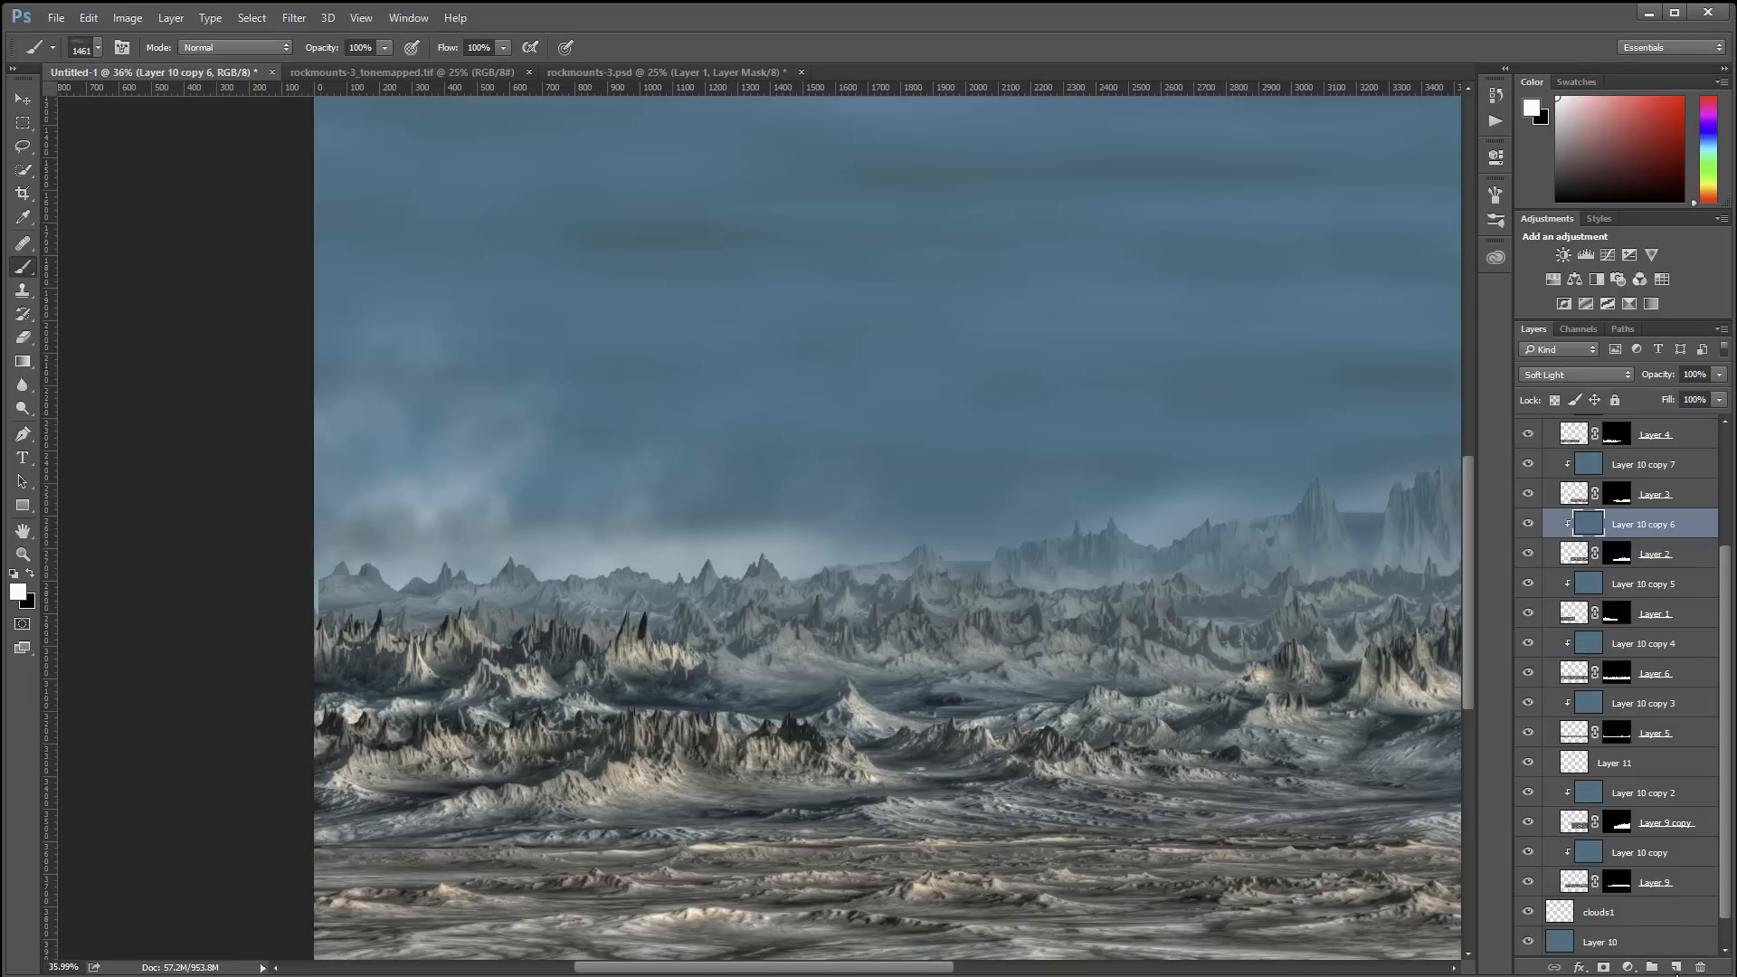
left_click(1676, 967)
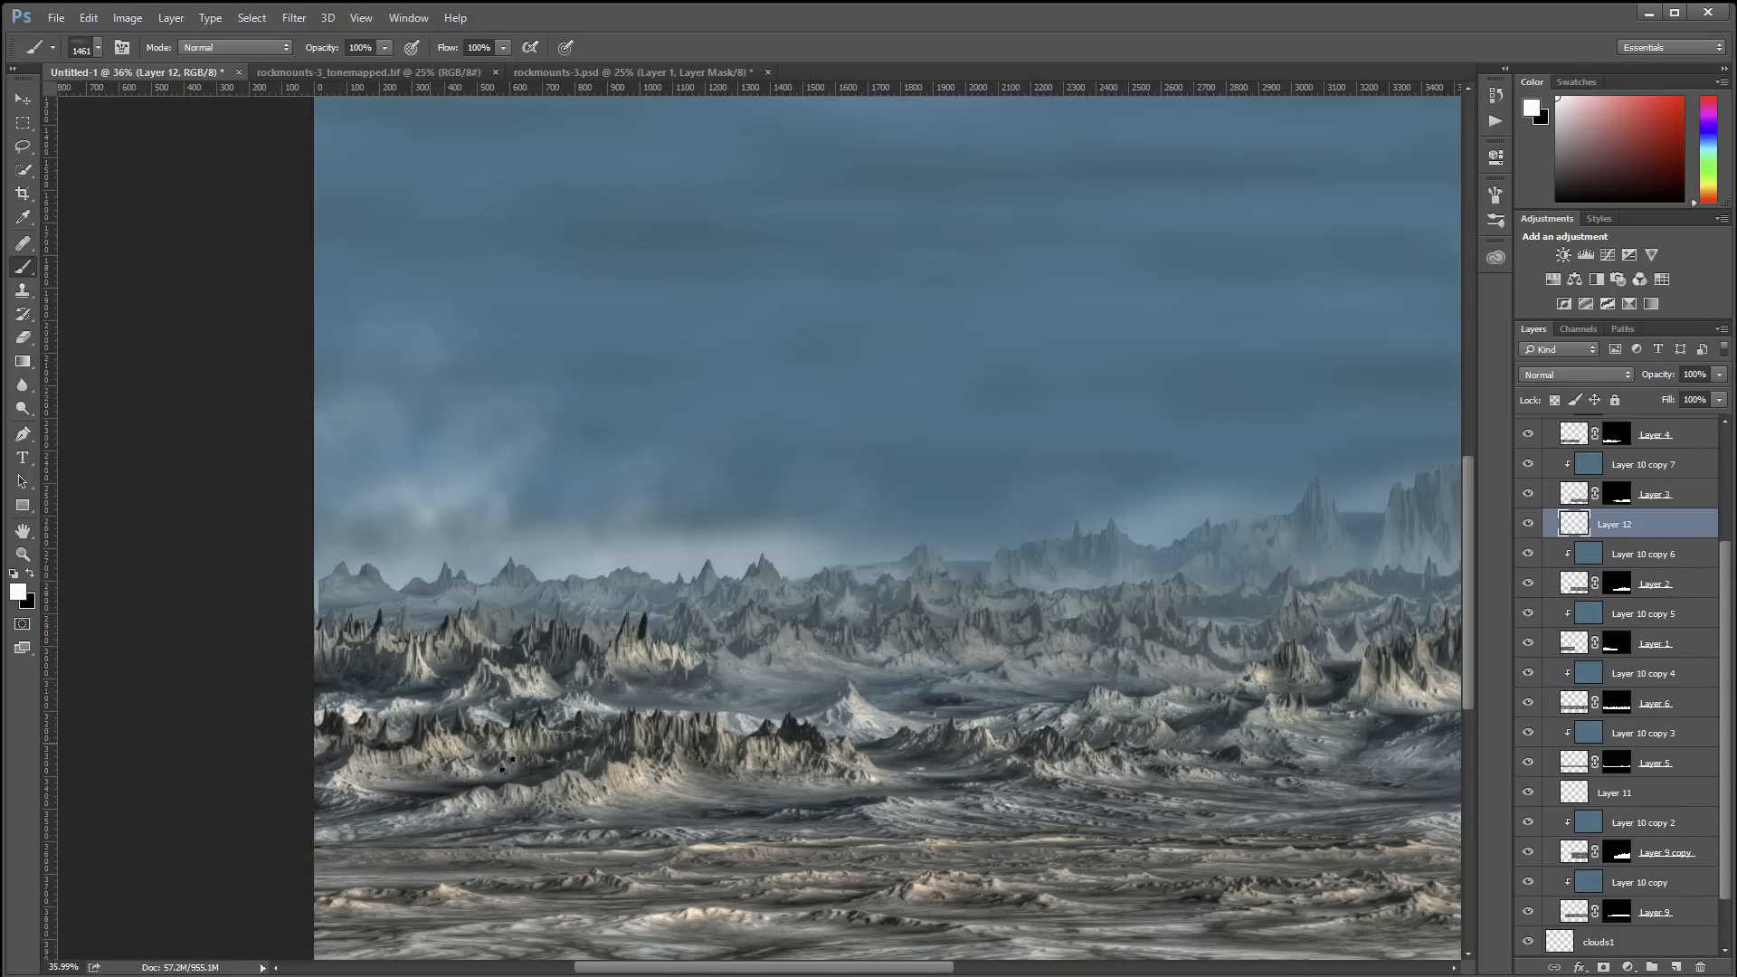
left_click_drag(1172, 799, 708, 836)
left_click(914, 753)
left_click(1050, 736)
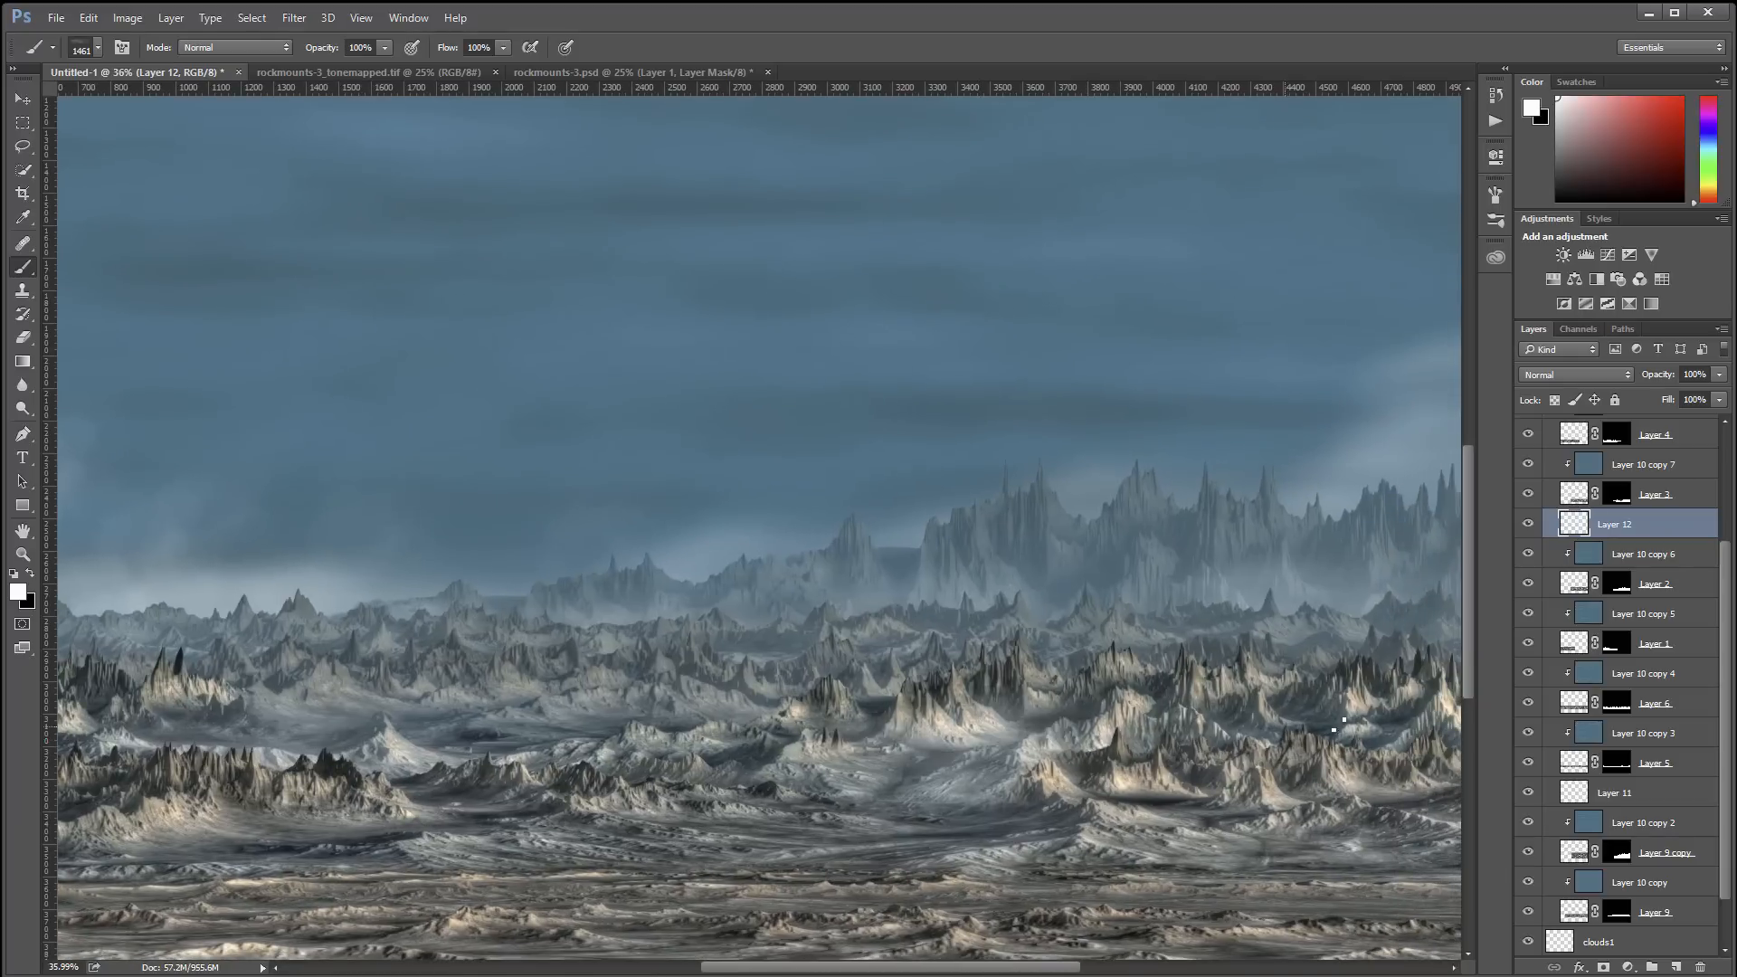
left_click(1306, 713)
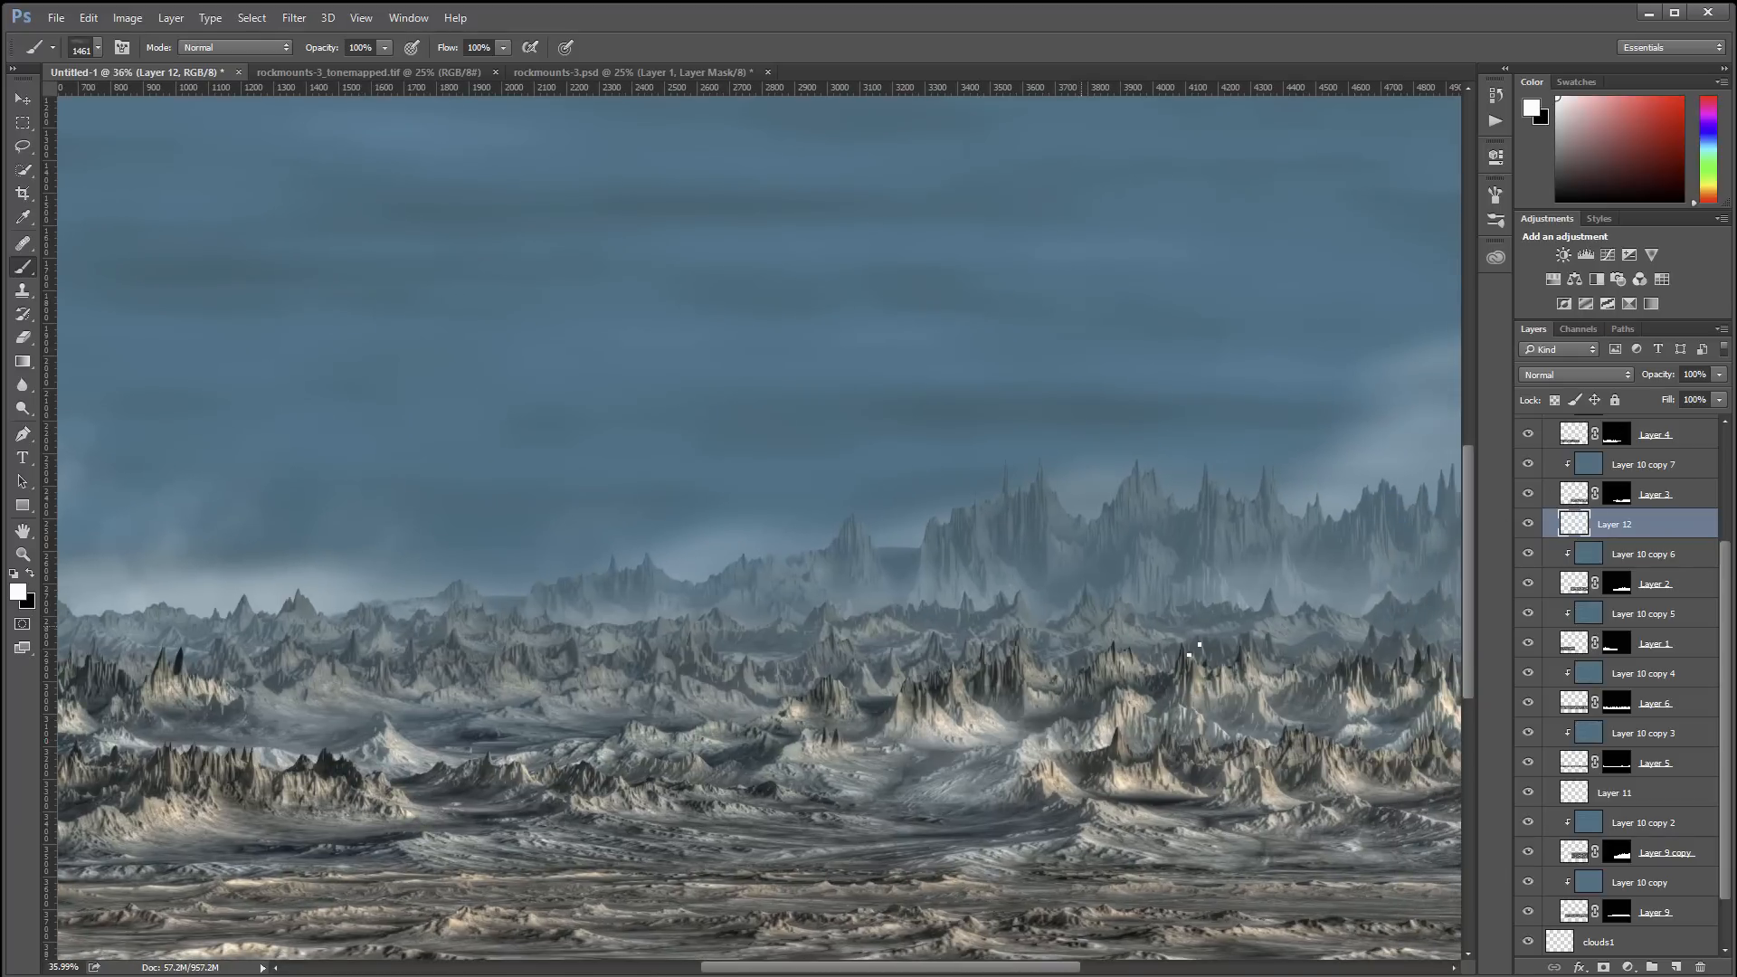
Add a new layer above Layer 10 copy 4 and paint soft white mist along the base of the distant mountains
left_click(1676, 673)
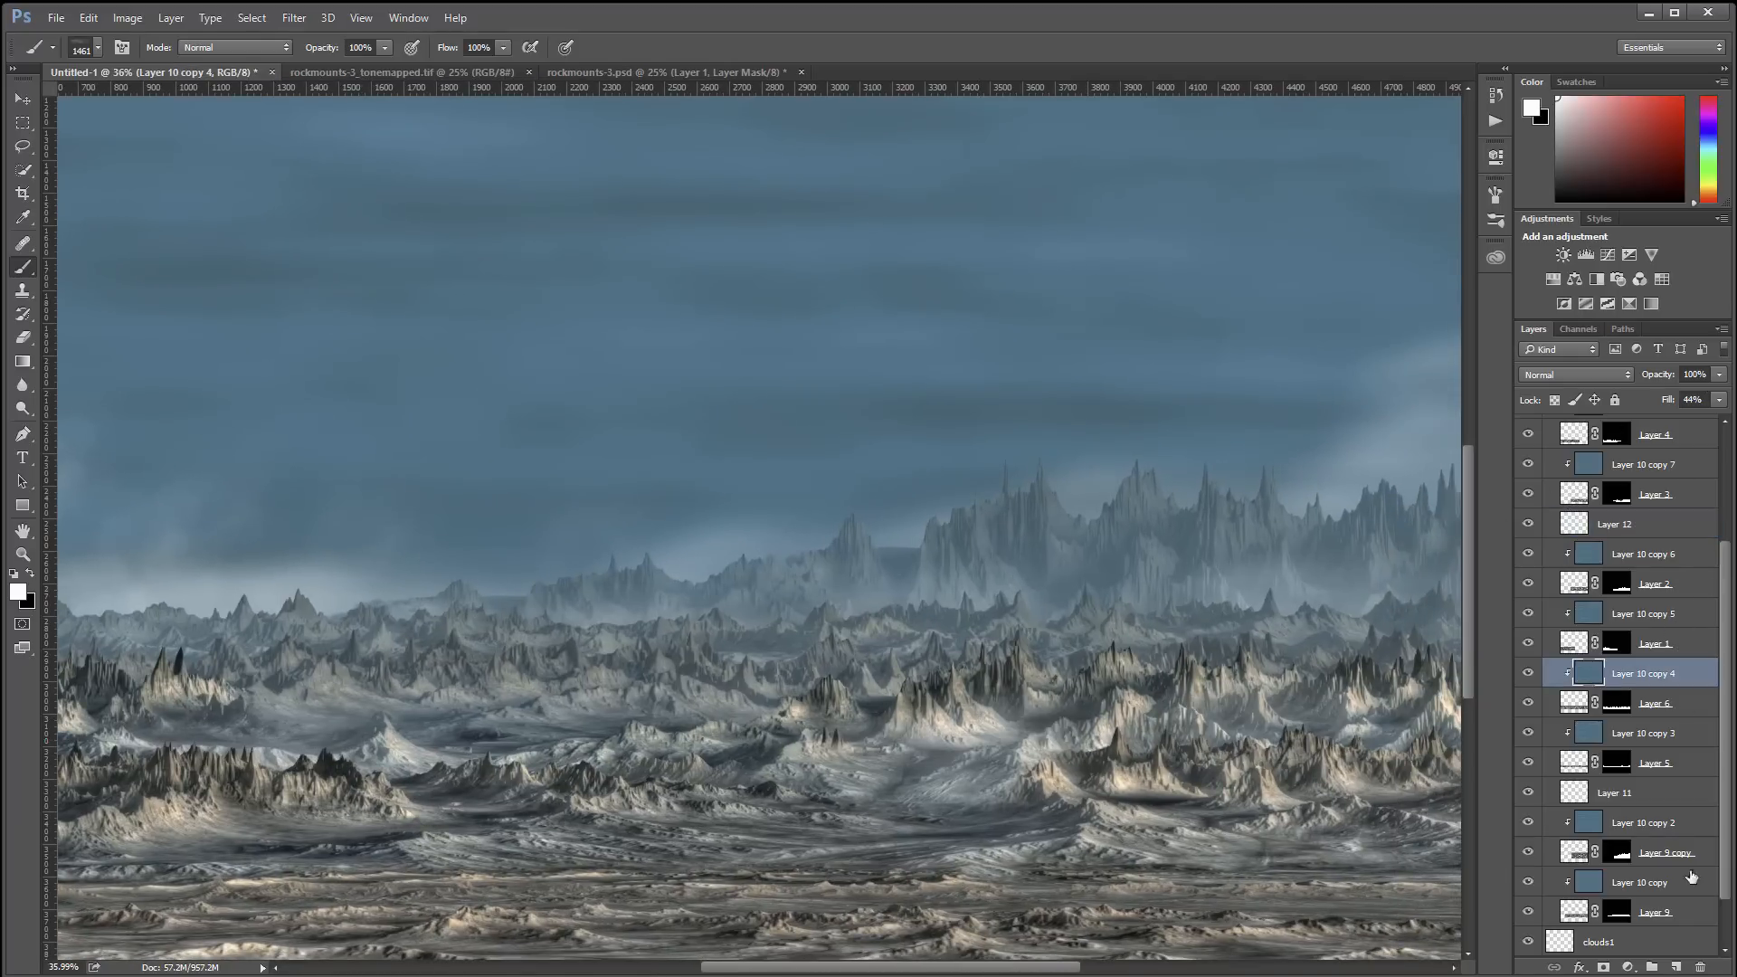
left_click(1675, 966)
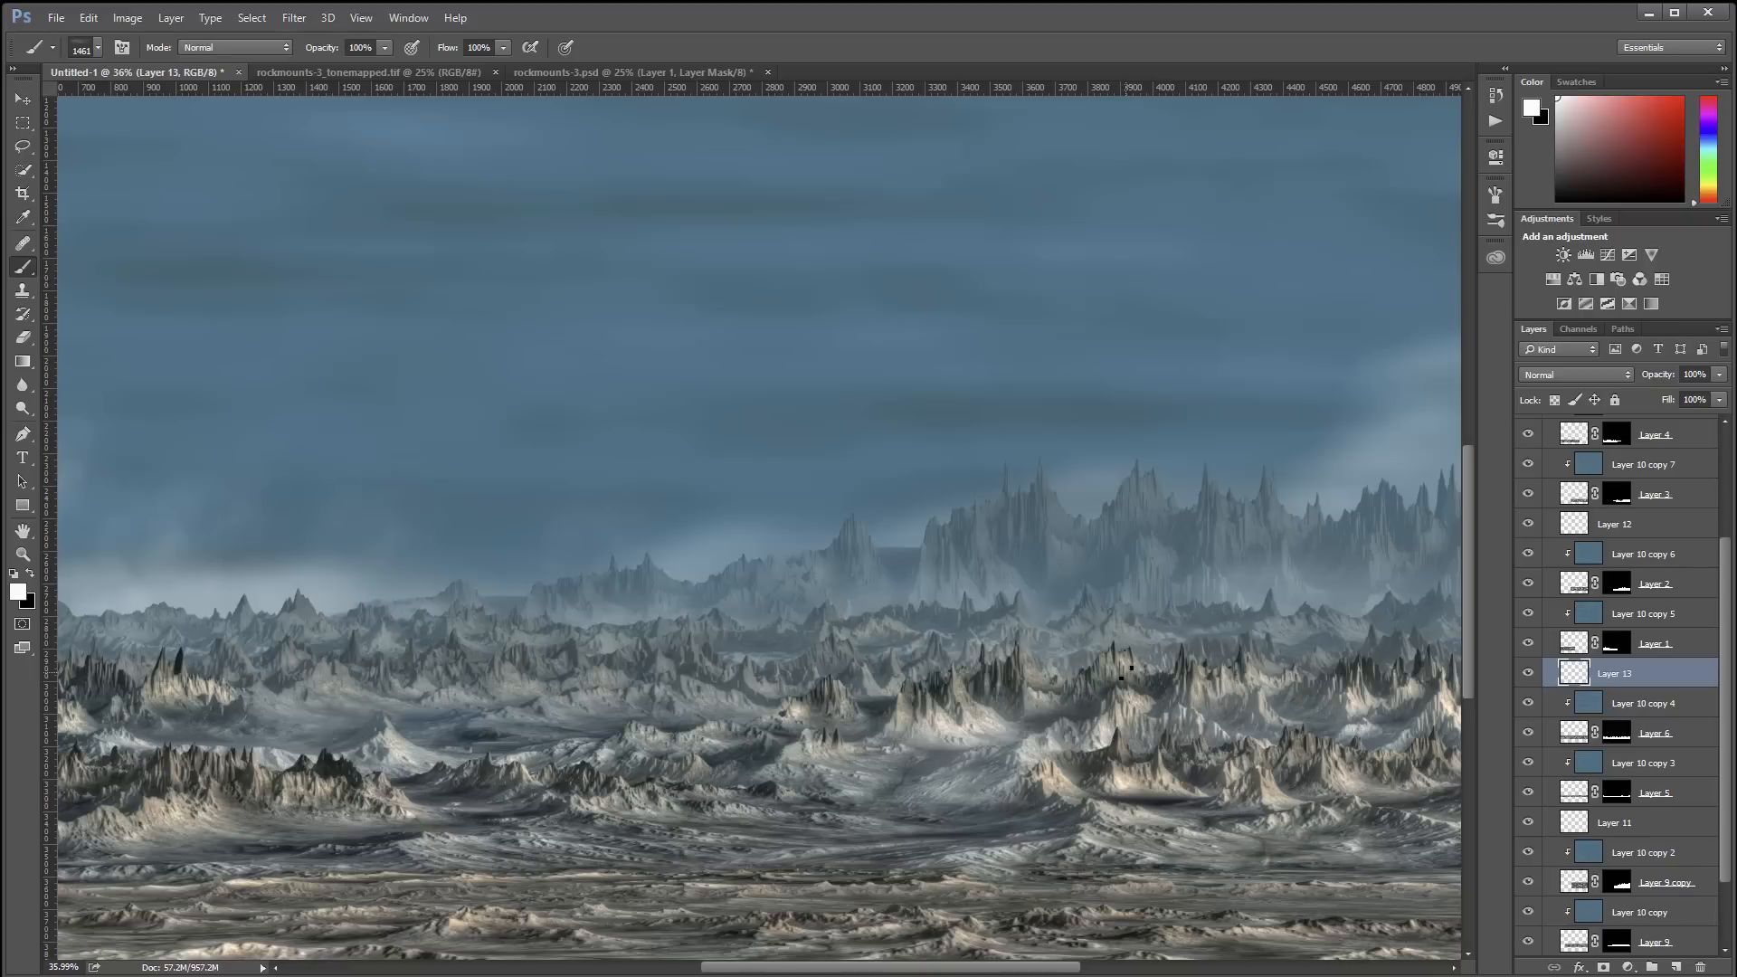
left_click(879, 695)
left_click(701, 713)
left_click(1310, 677)
left_click(1385, 677)
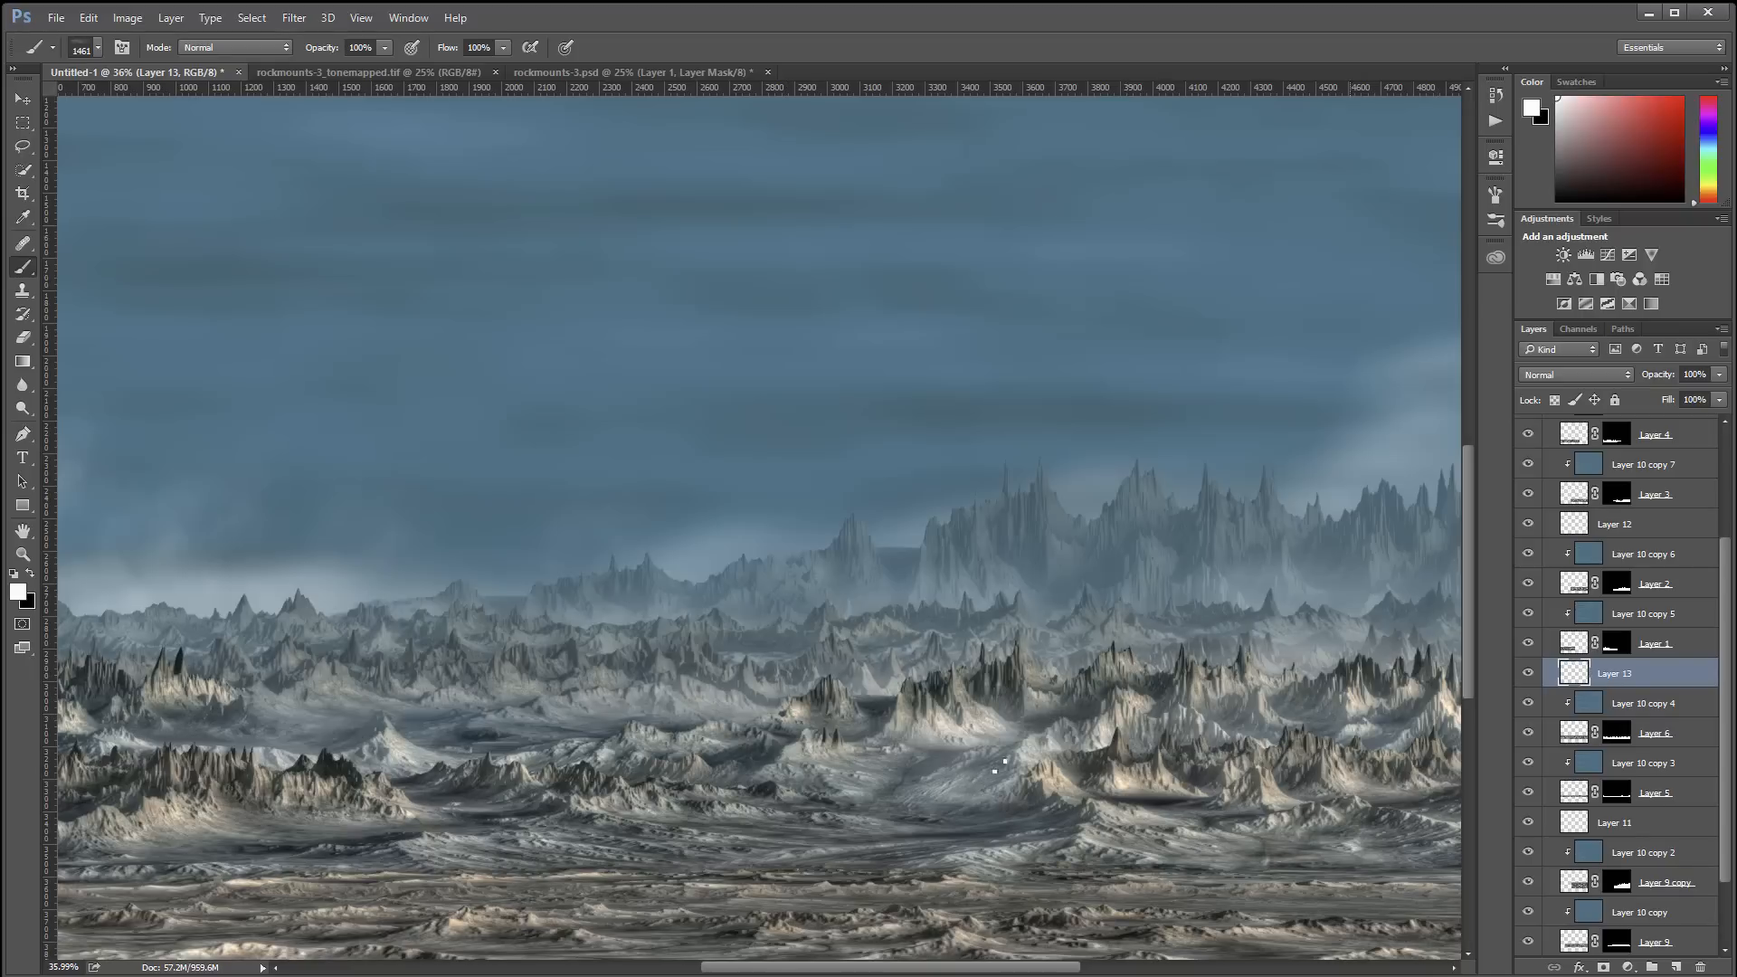
mouse_move(550, 771)
left_mouse_down()
mouse_move(841, 735)
mouse_move(1251, 736)
left_mouse_up()
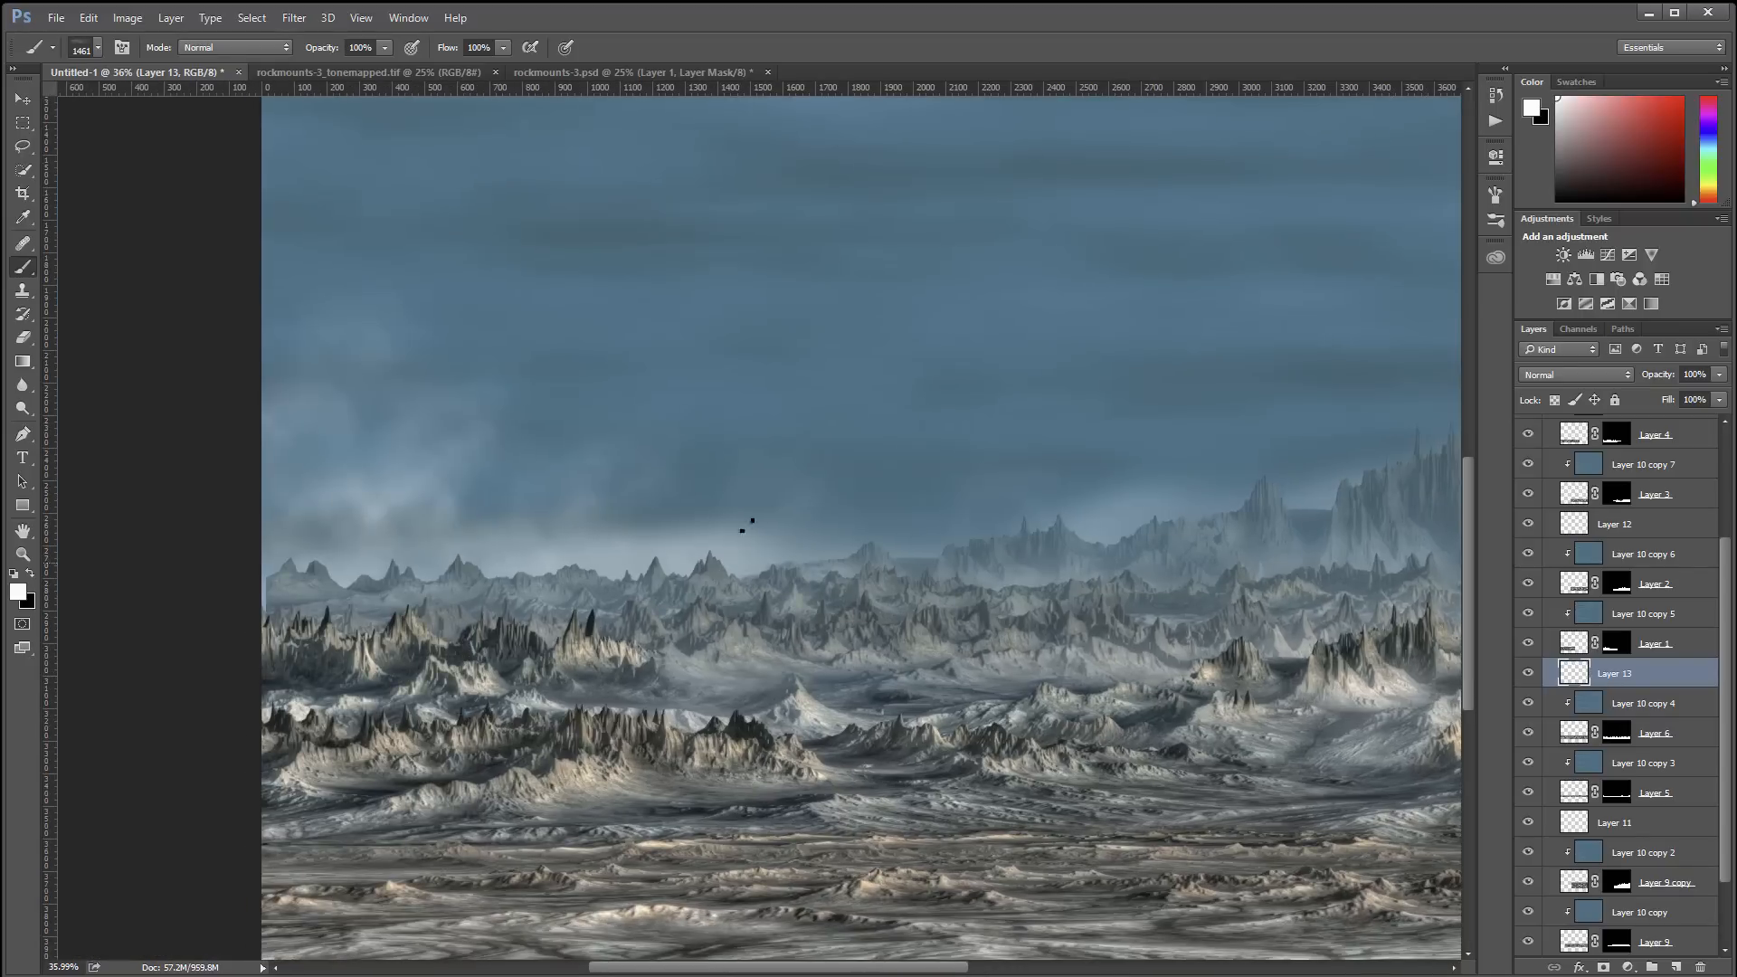
Set the blend mode of Layers 13, 11 and 12 to Soft Light and collapse the mountains group
left_click(1624, 373)
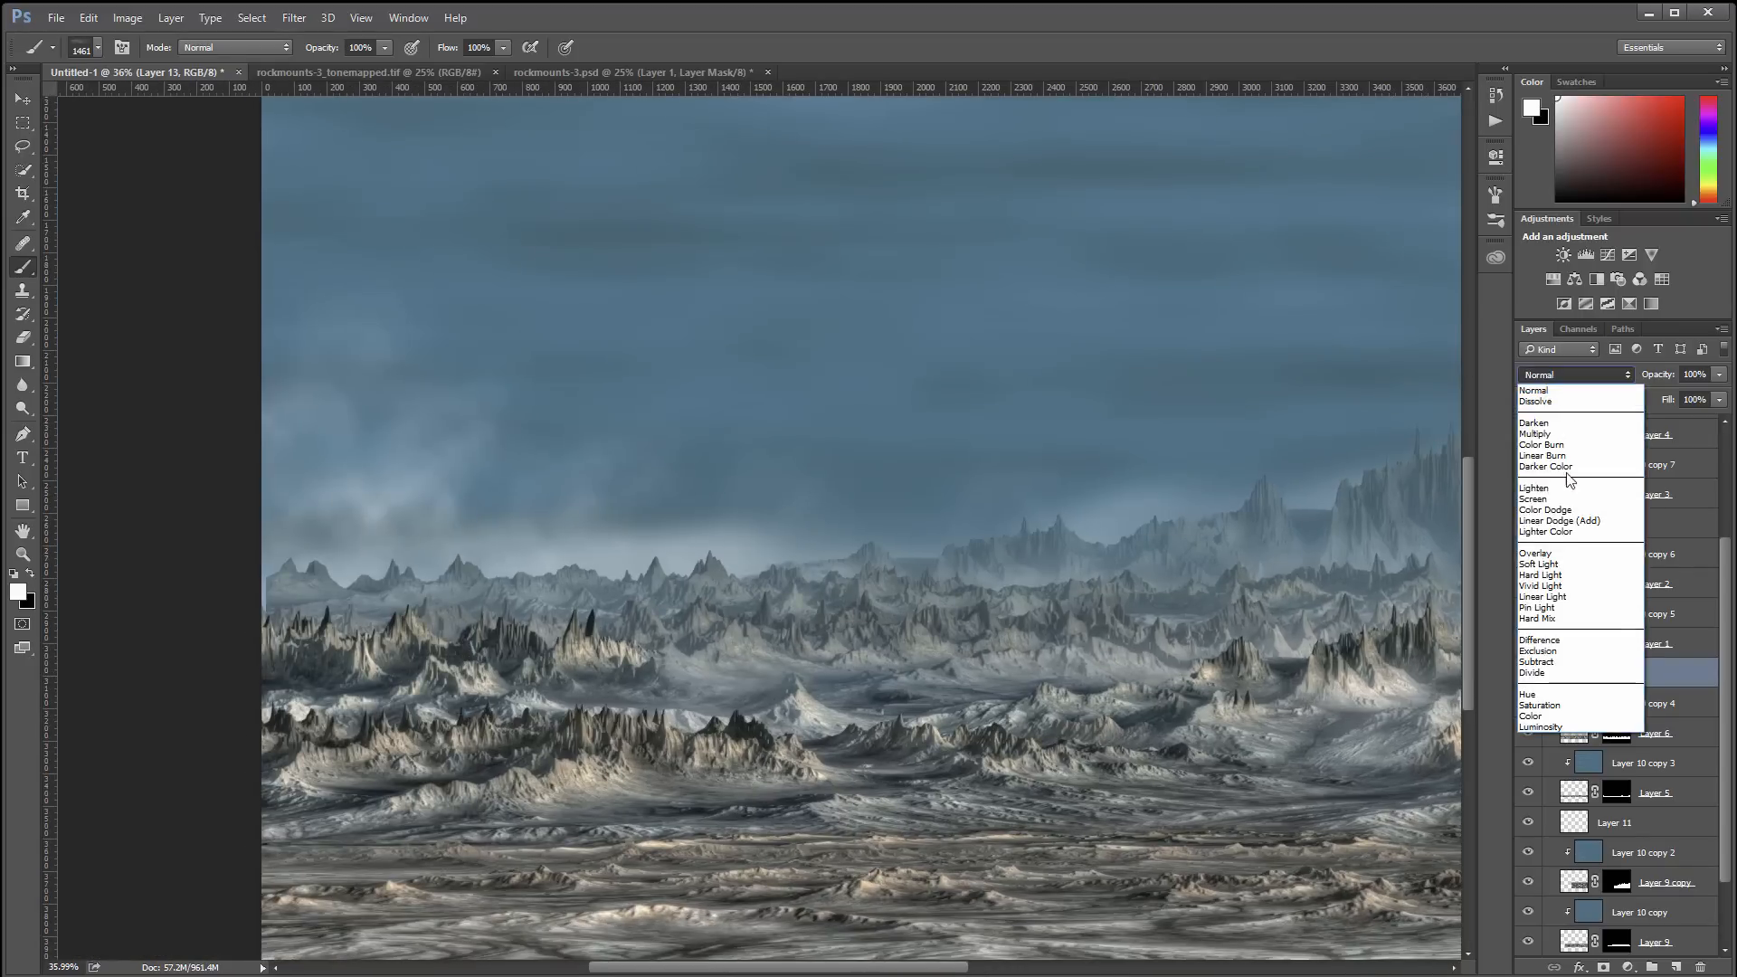
left_click(1584, 564)
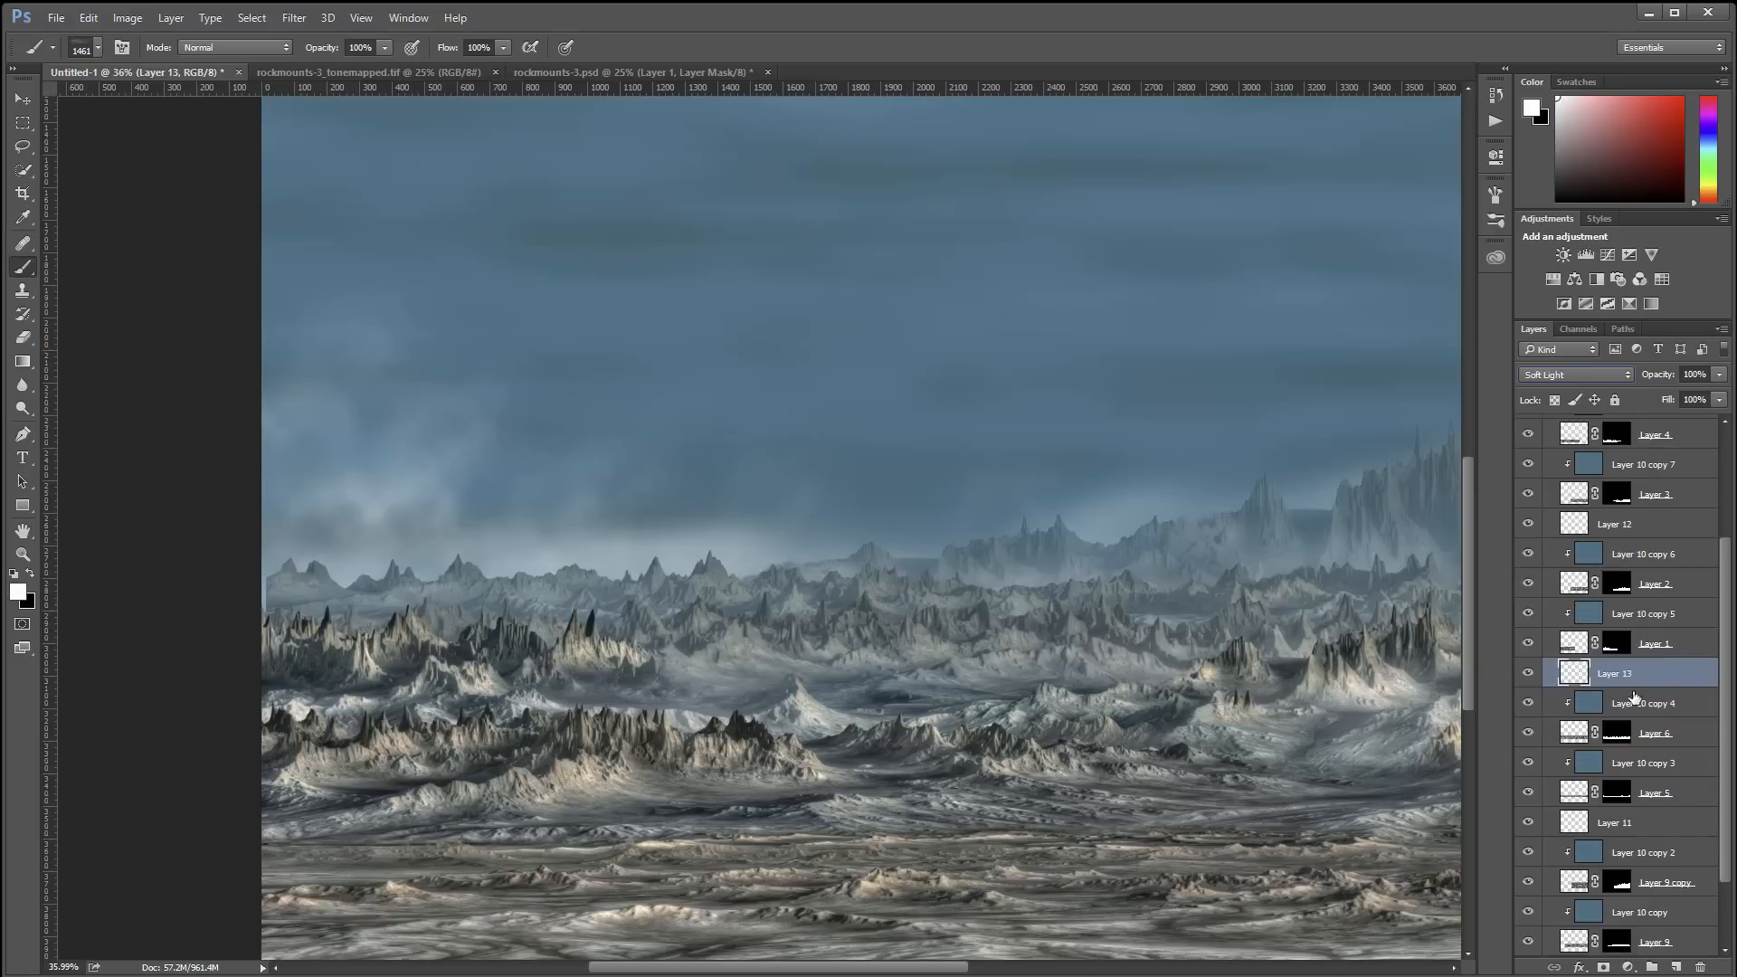
left_click(1658, 820)
left_click(1610, 376)
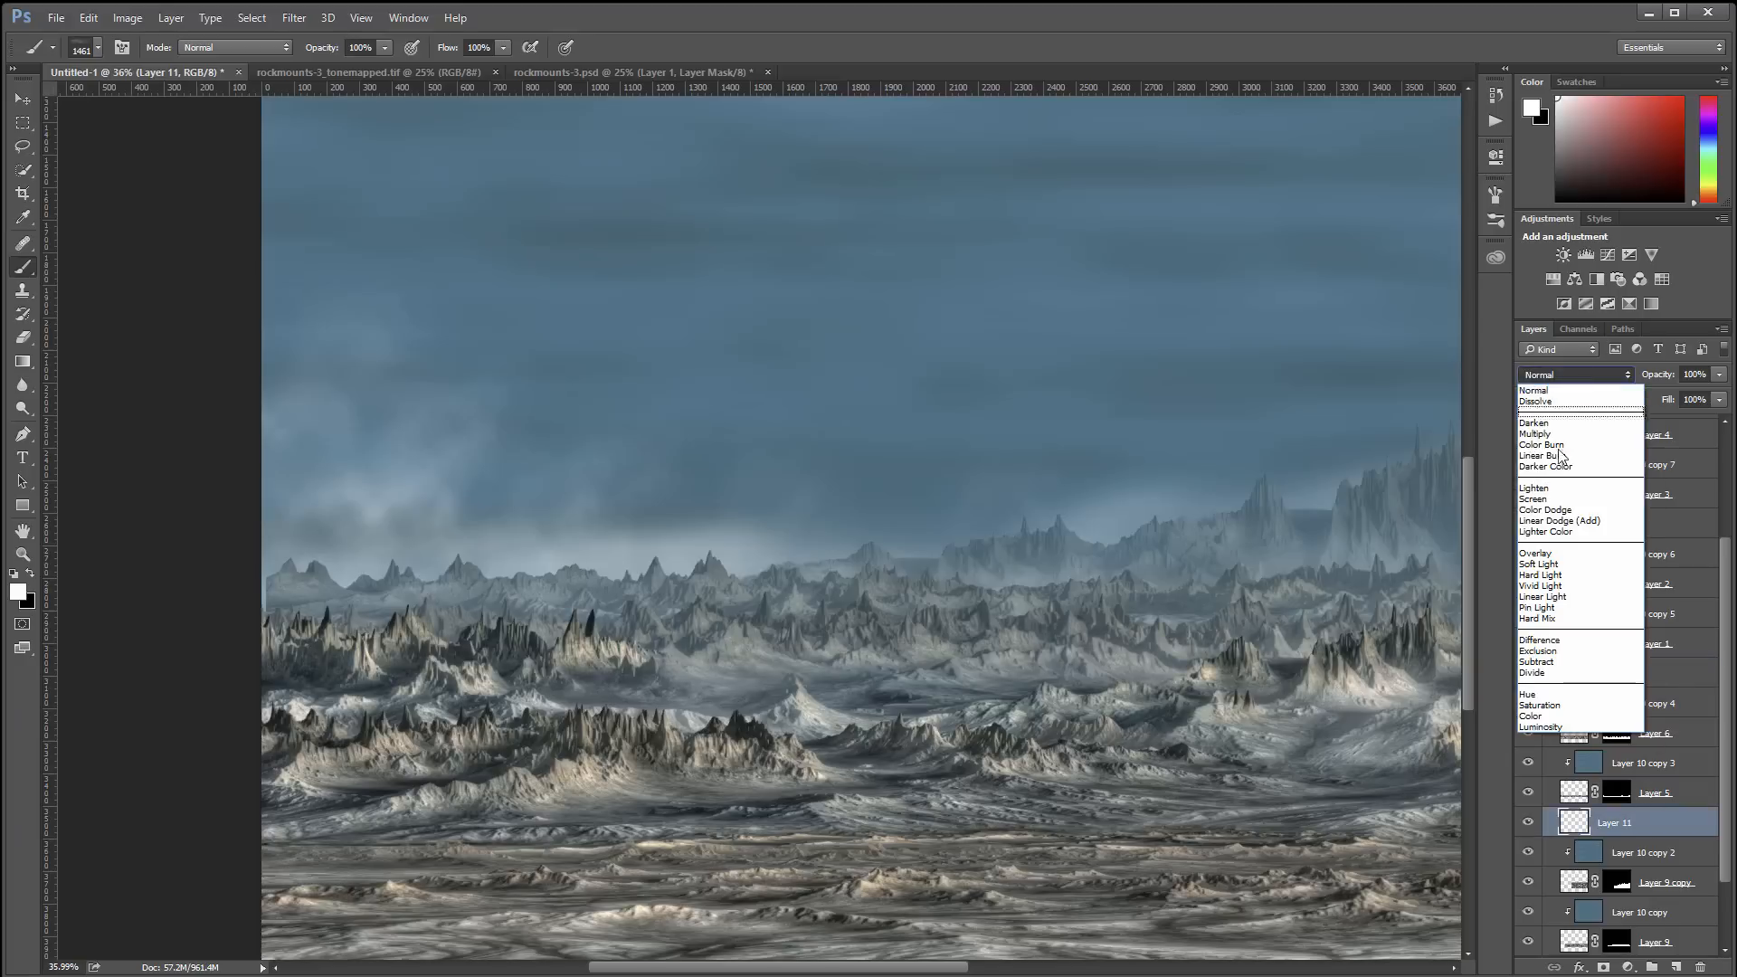
left_click(1584, 567)
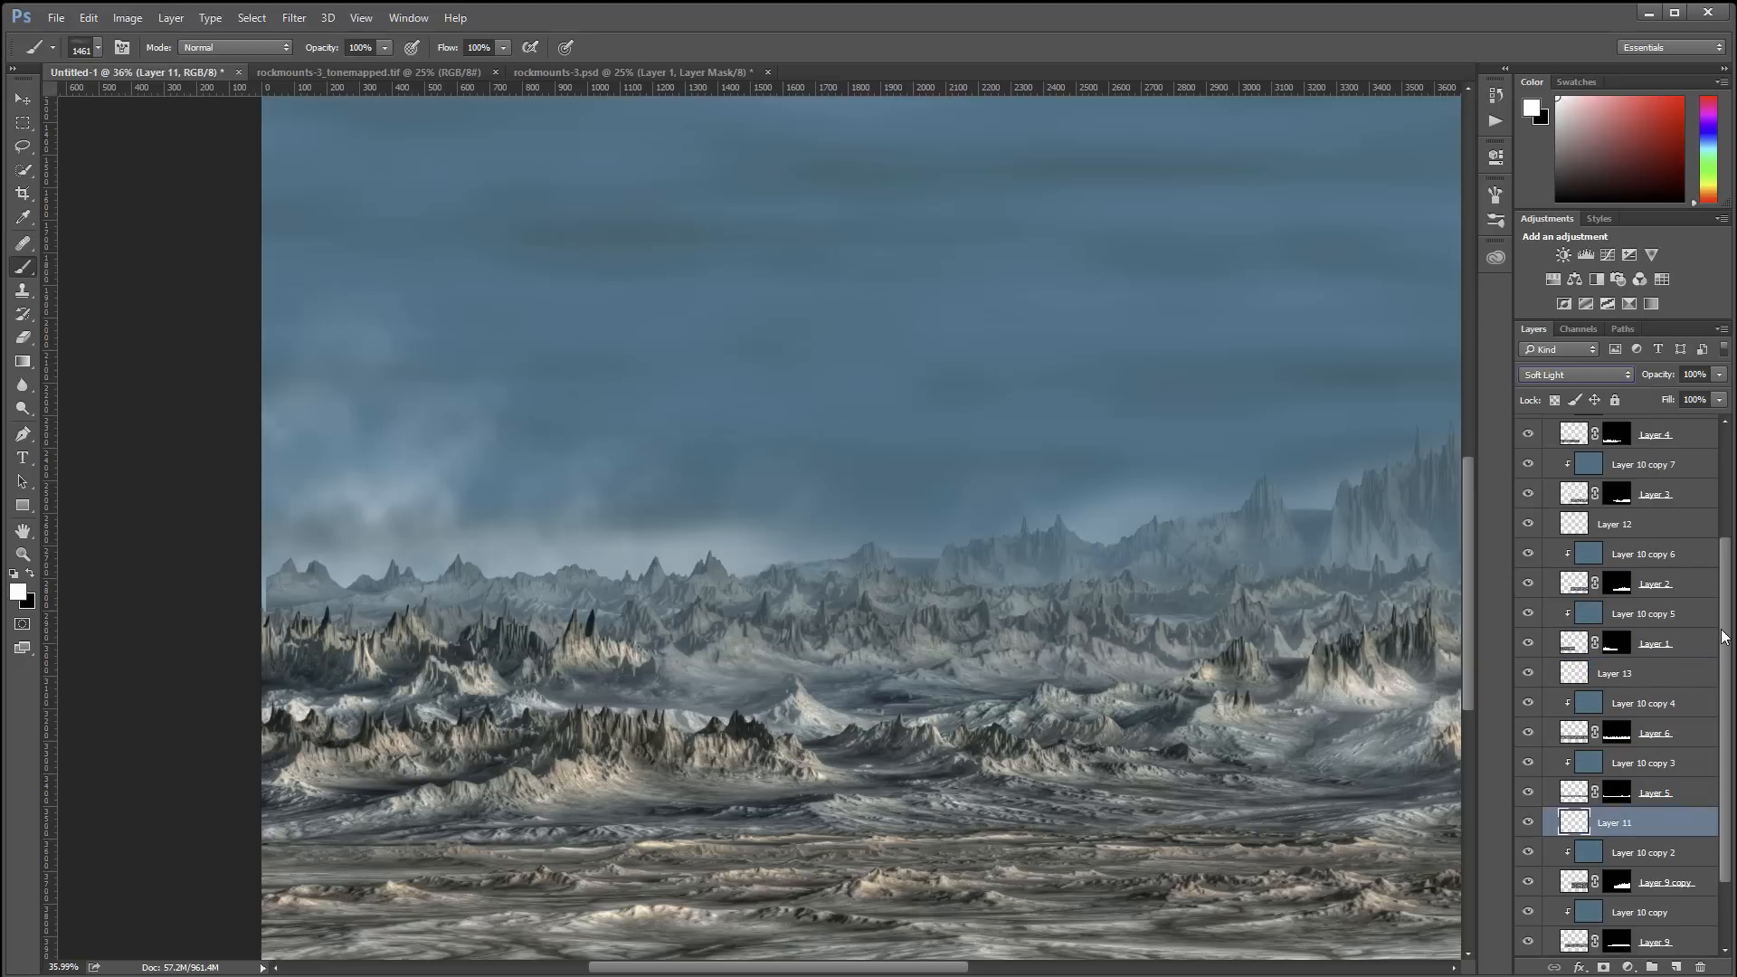
left_click(1638, 525)
left_click(1593, 374)
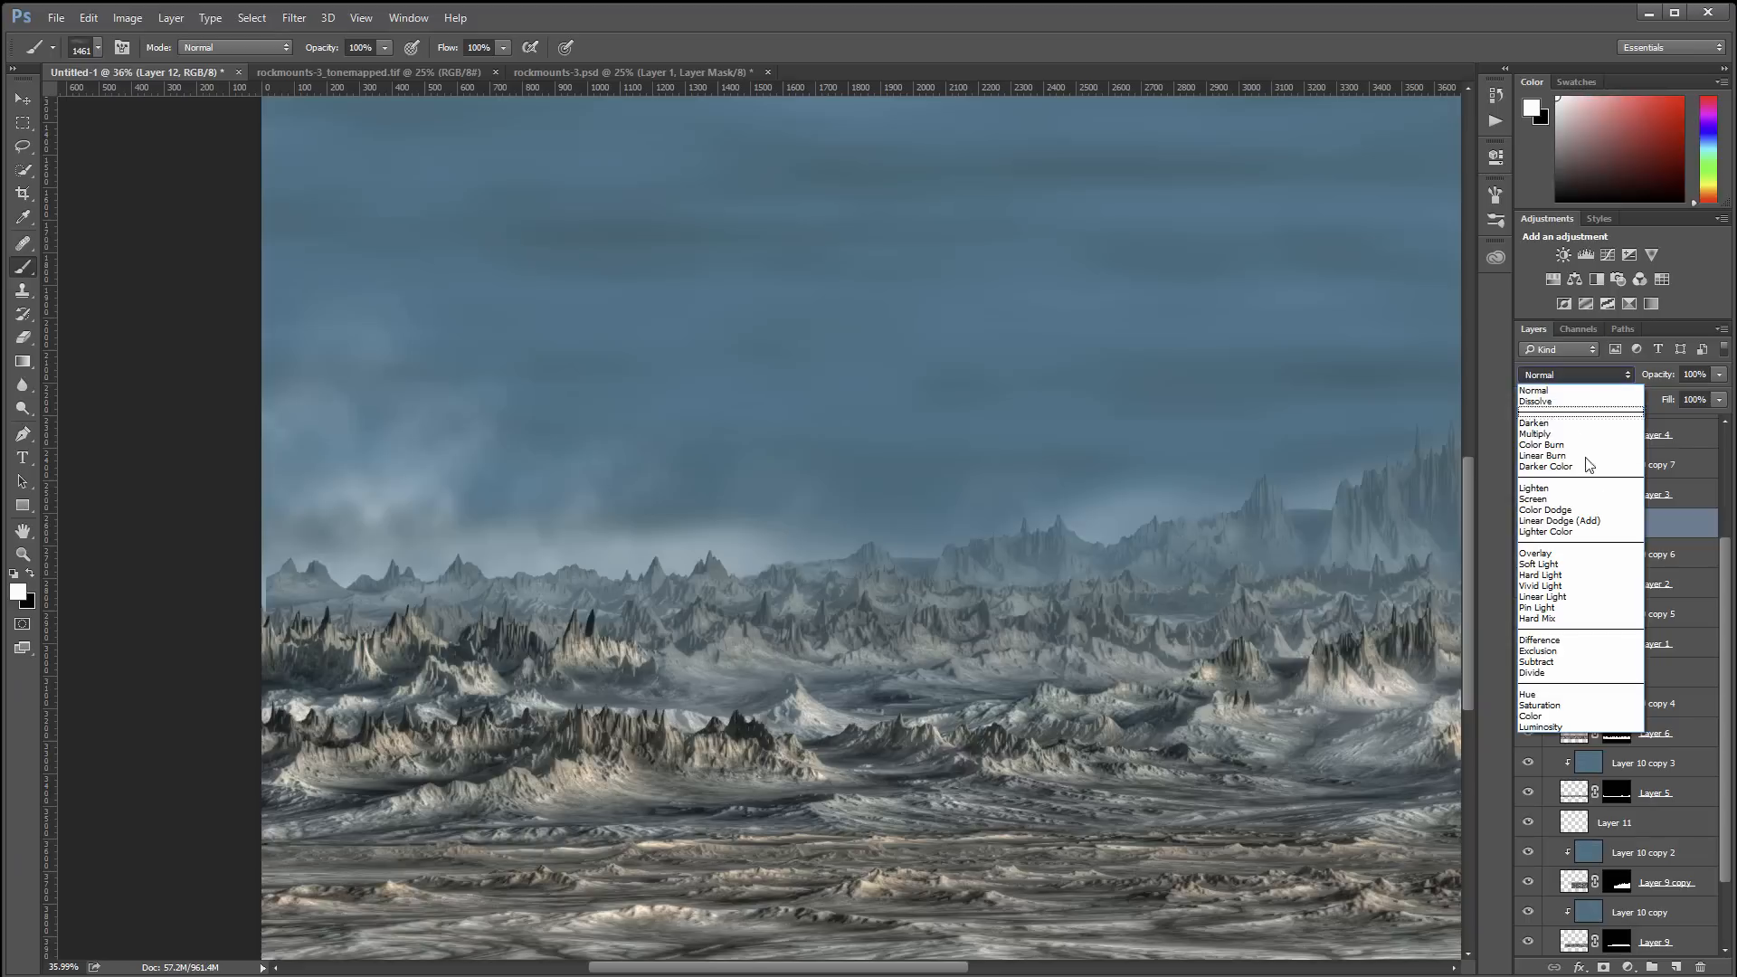
left_click(1592, 565)
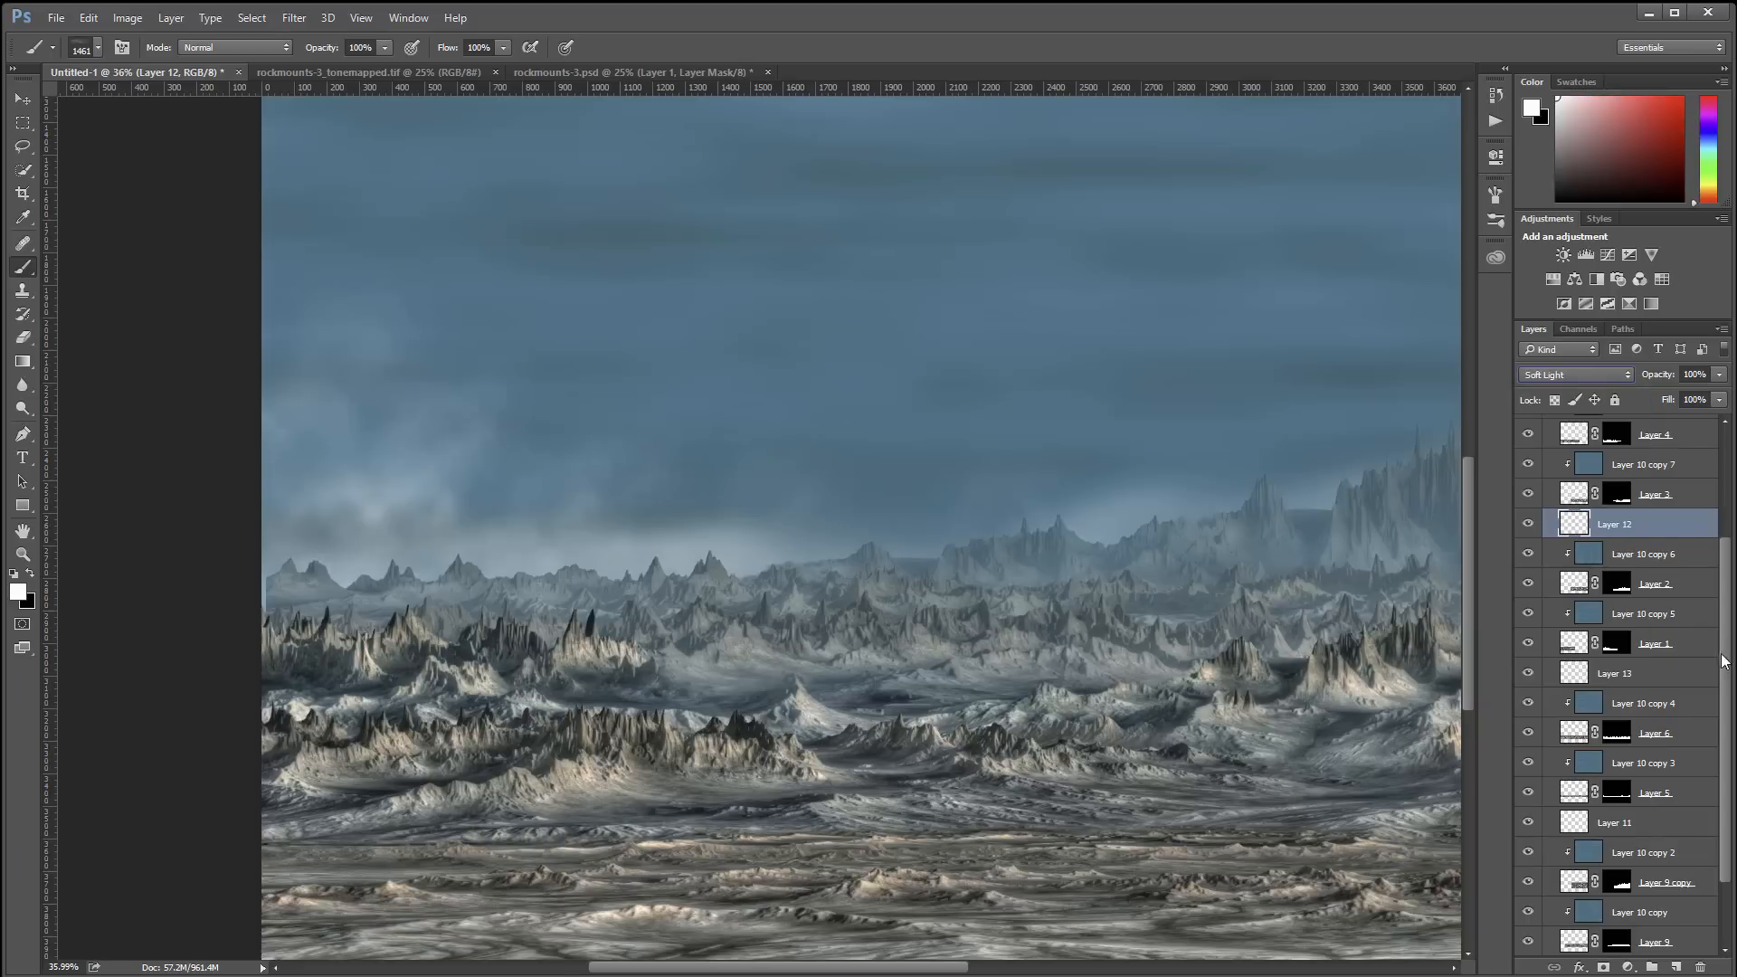
scroll(1728, 646, "up", 5)
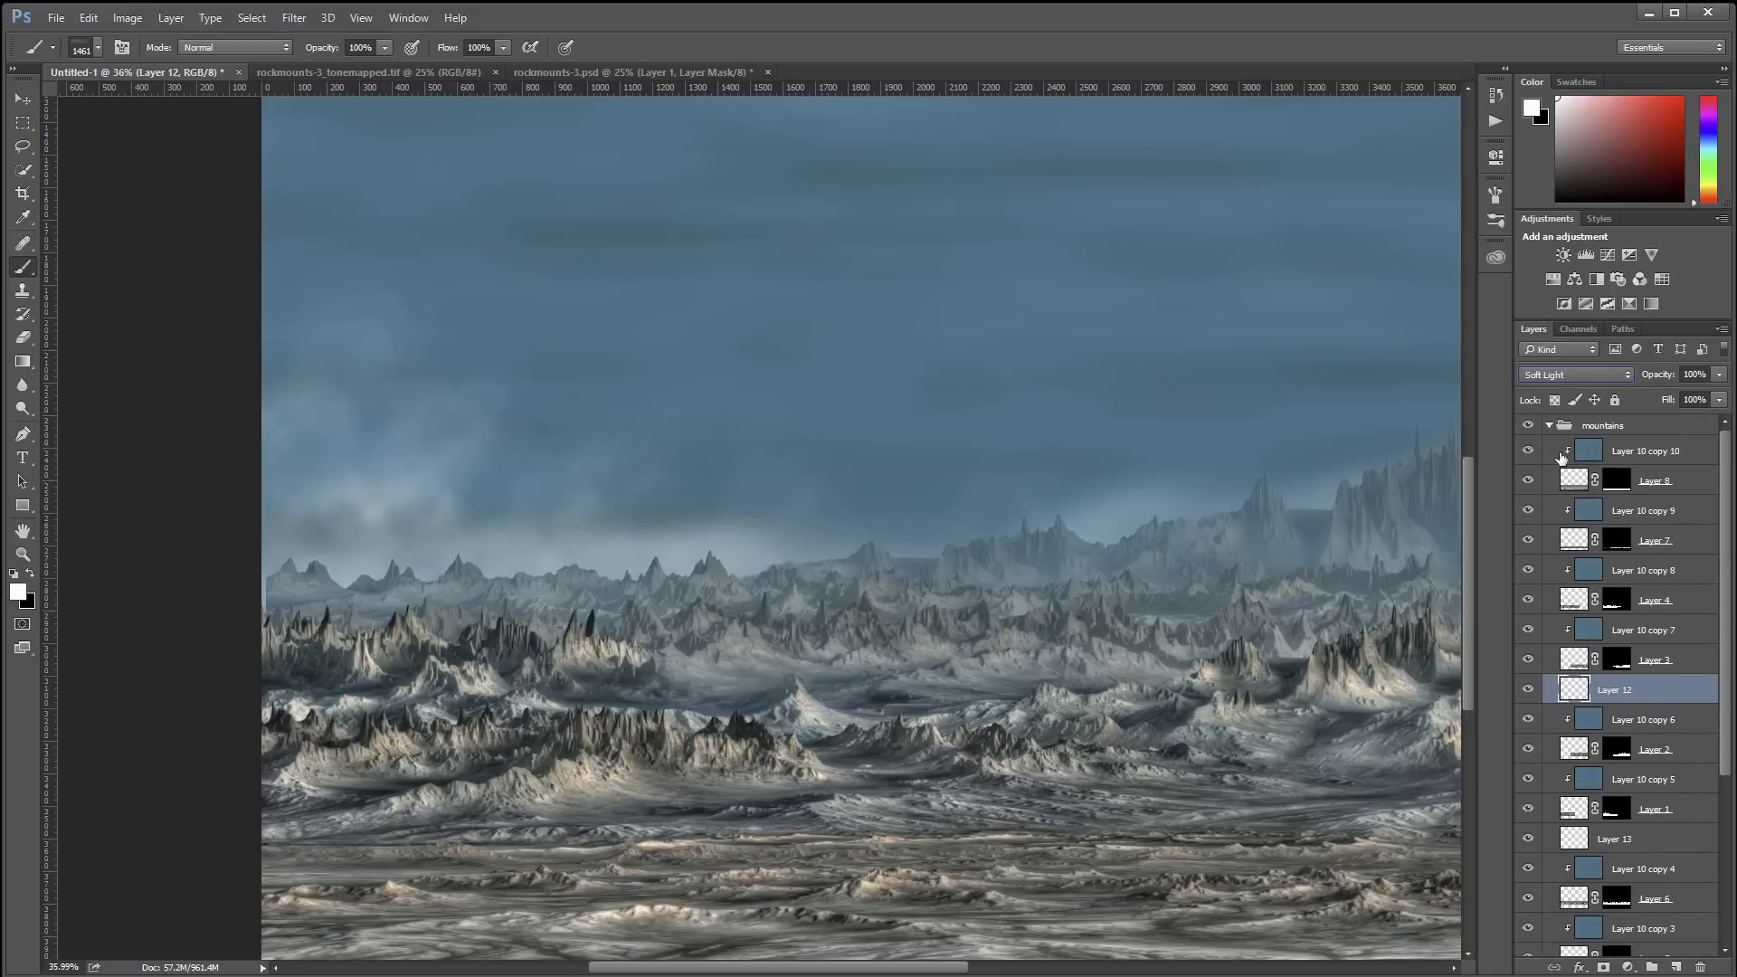
left_click(1549, 427)
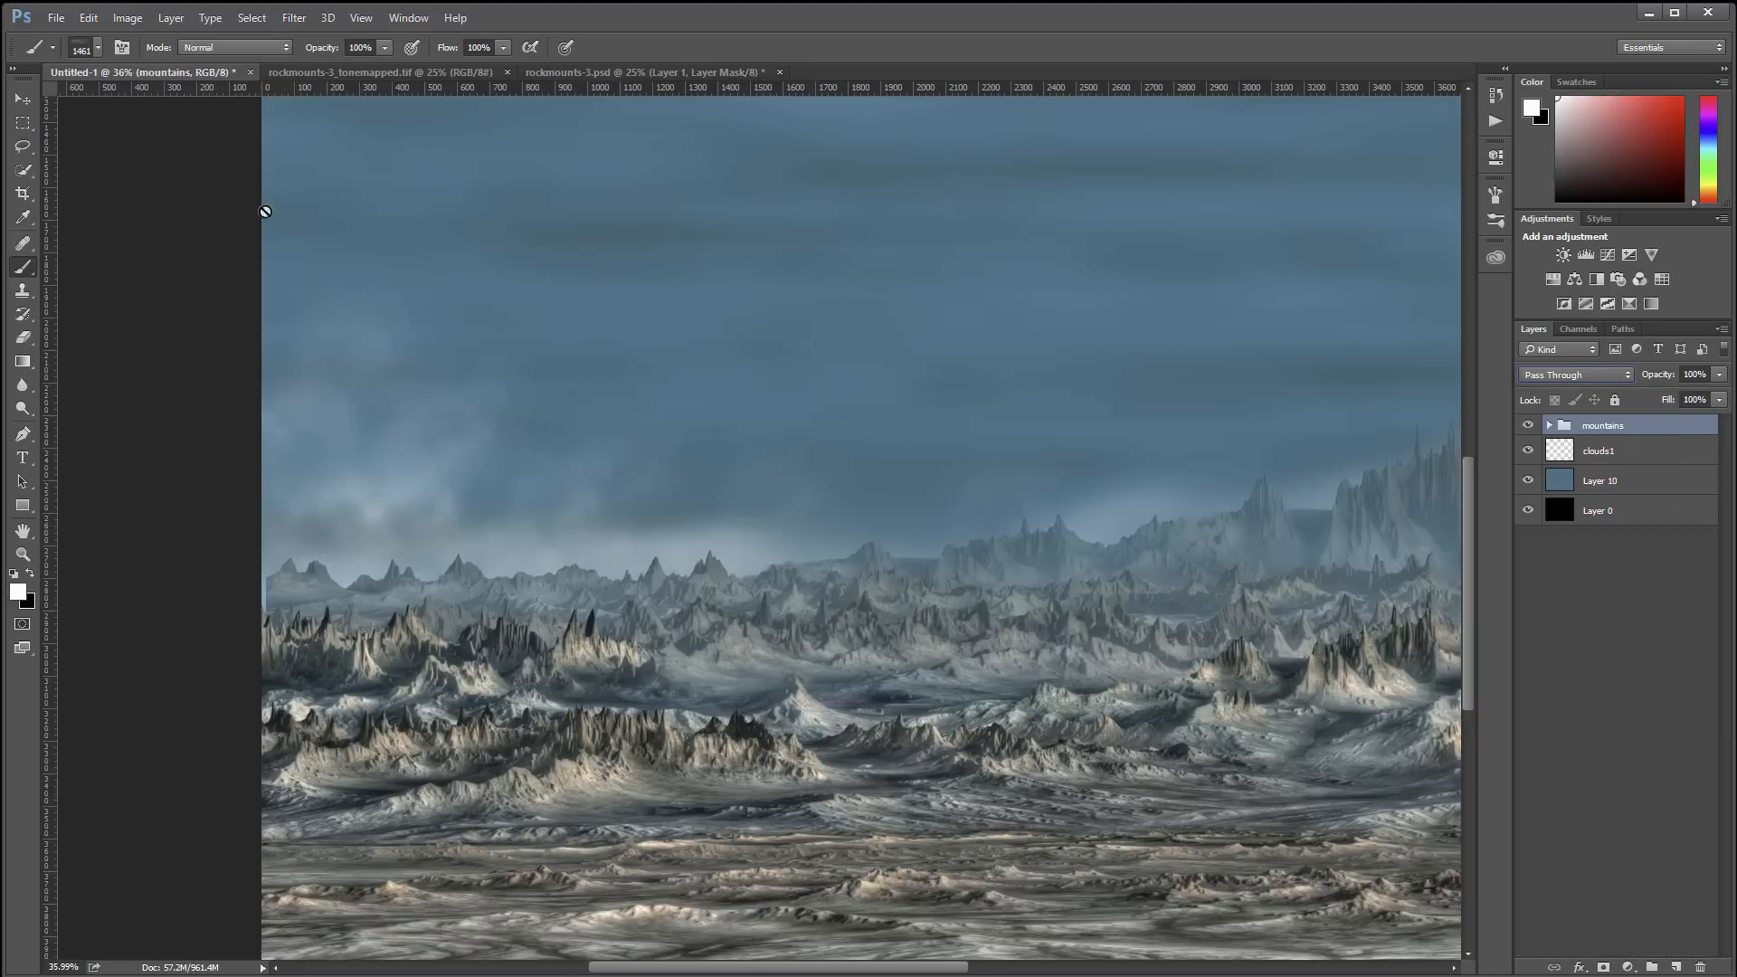
Compare blend modes on the clouds1 layer and set it to Soft Light
left_click(23, 98)
left_click(1672, 455)
left_click(1610, 375)
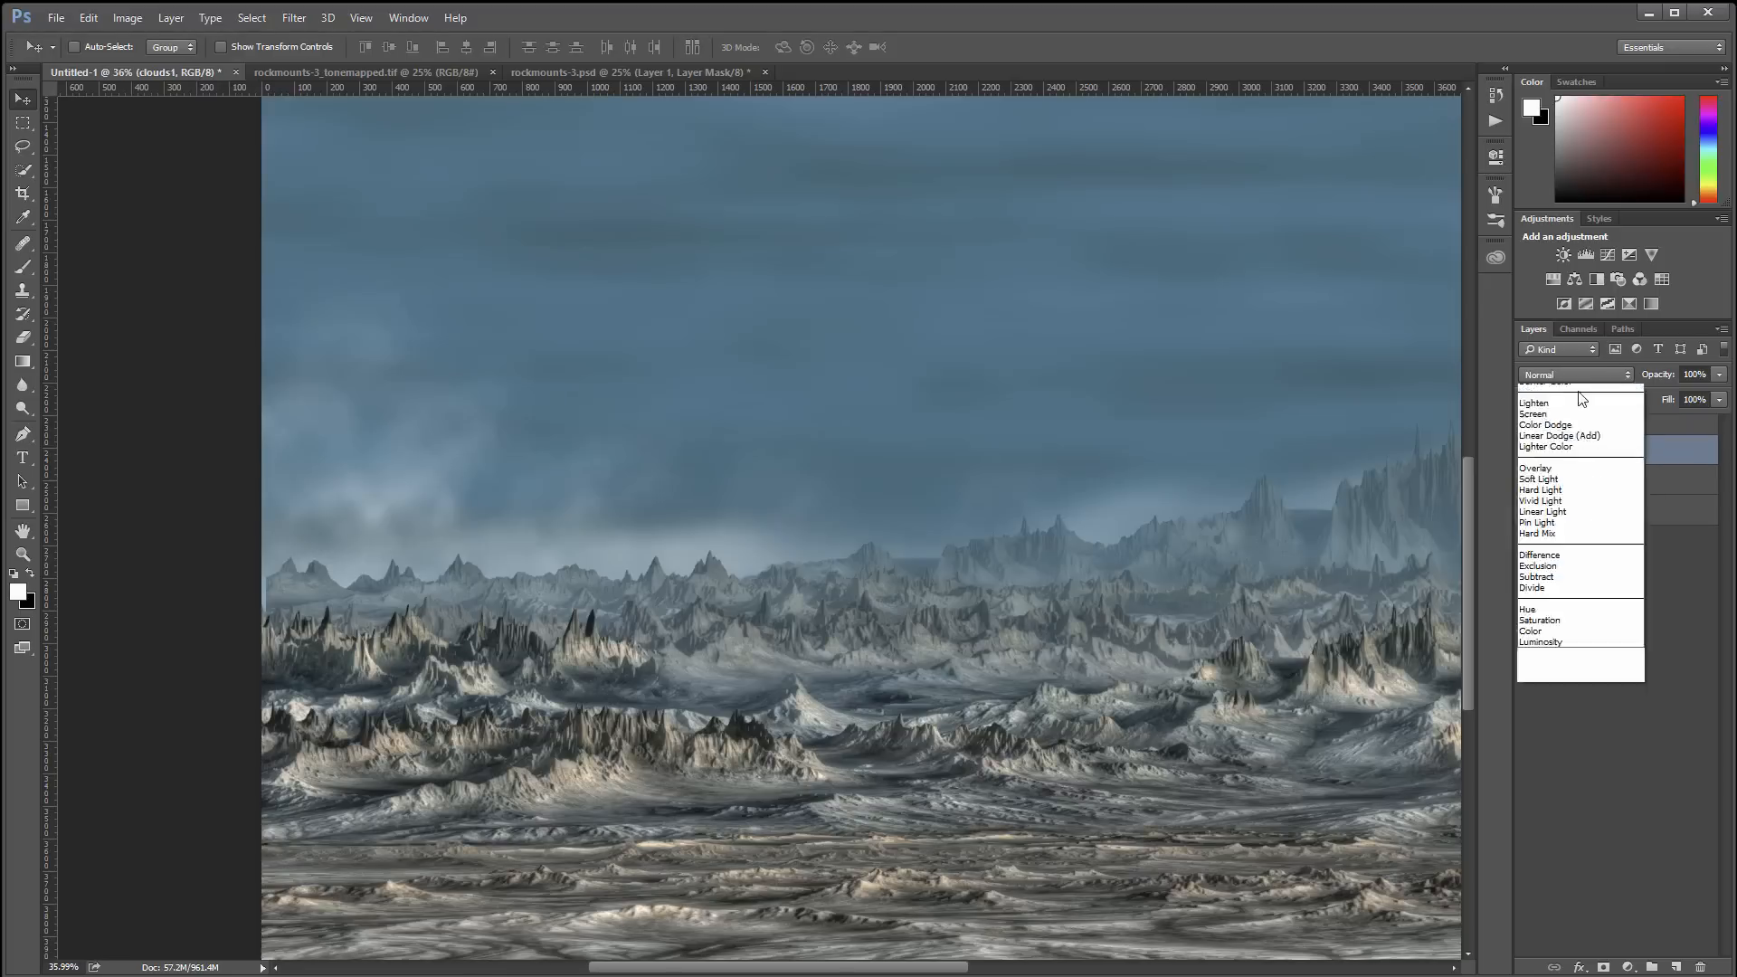
left_click(1600, 565)
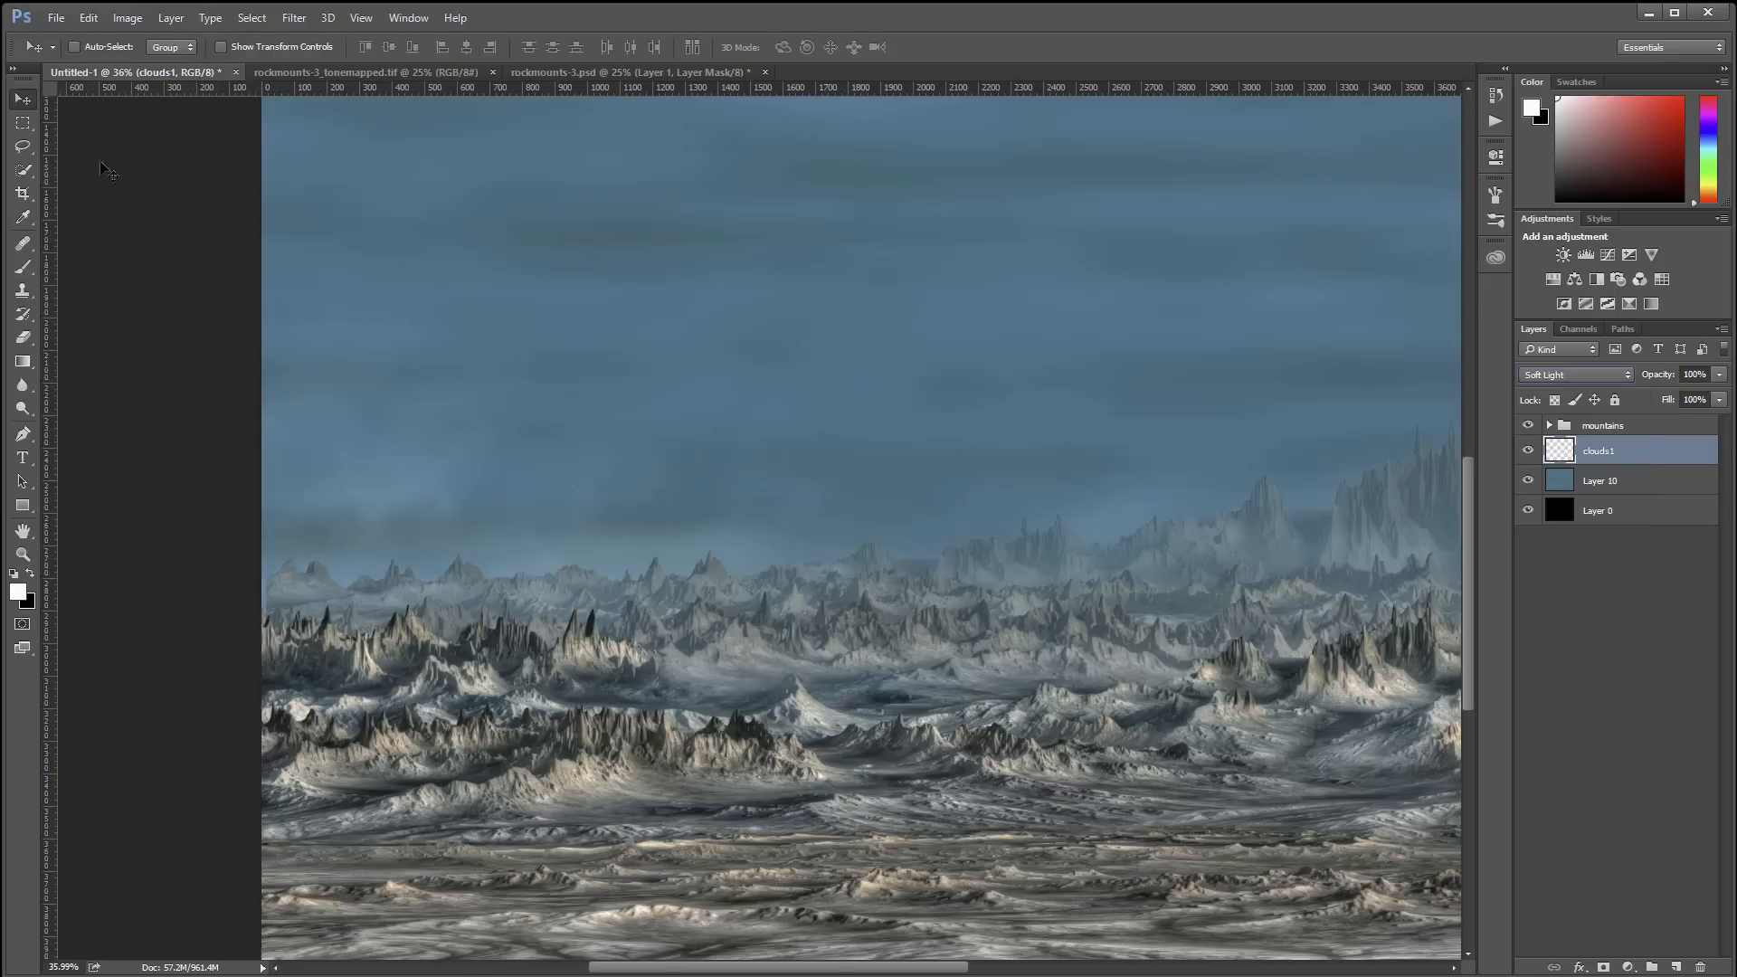
key("shift+equal")
key("shift+equal")
key("shift+equal")
key("shift+equal")
key("shift+equal")
key("shift+equal")
key("Up")
left_click(1610, 376)
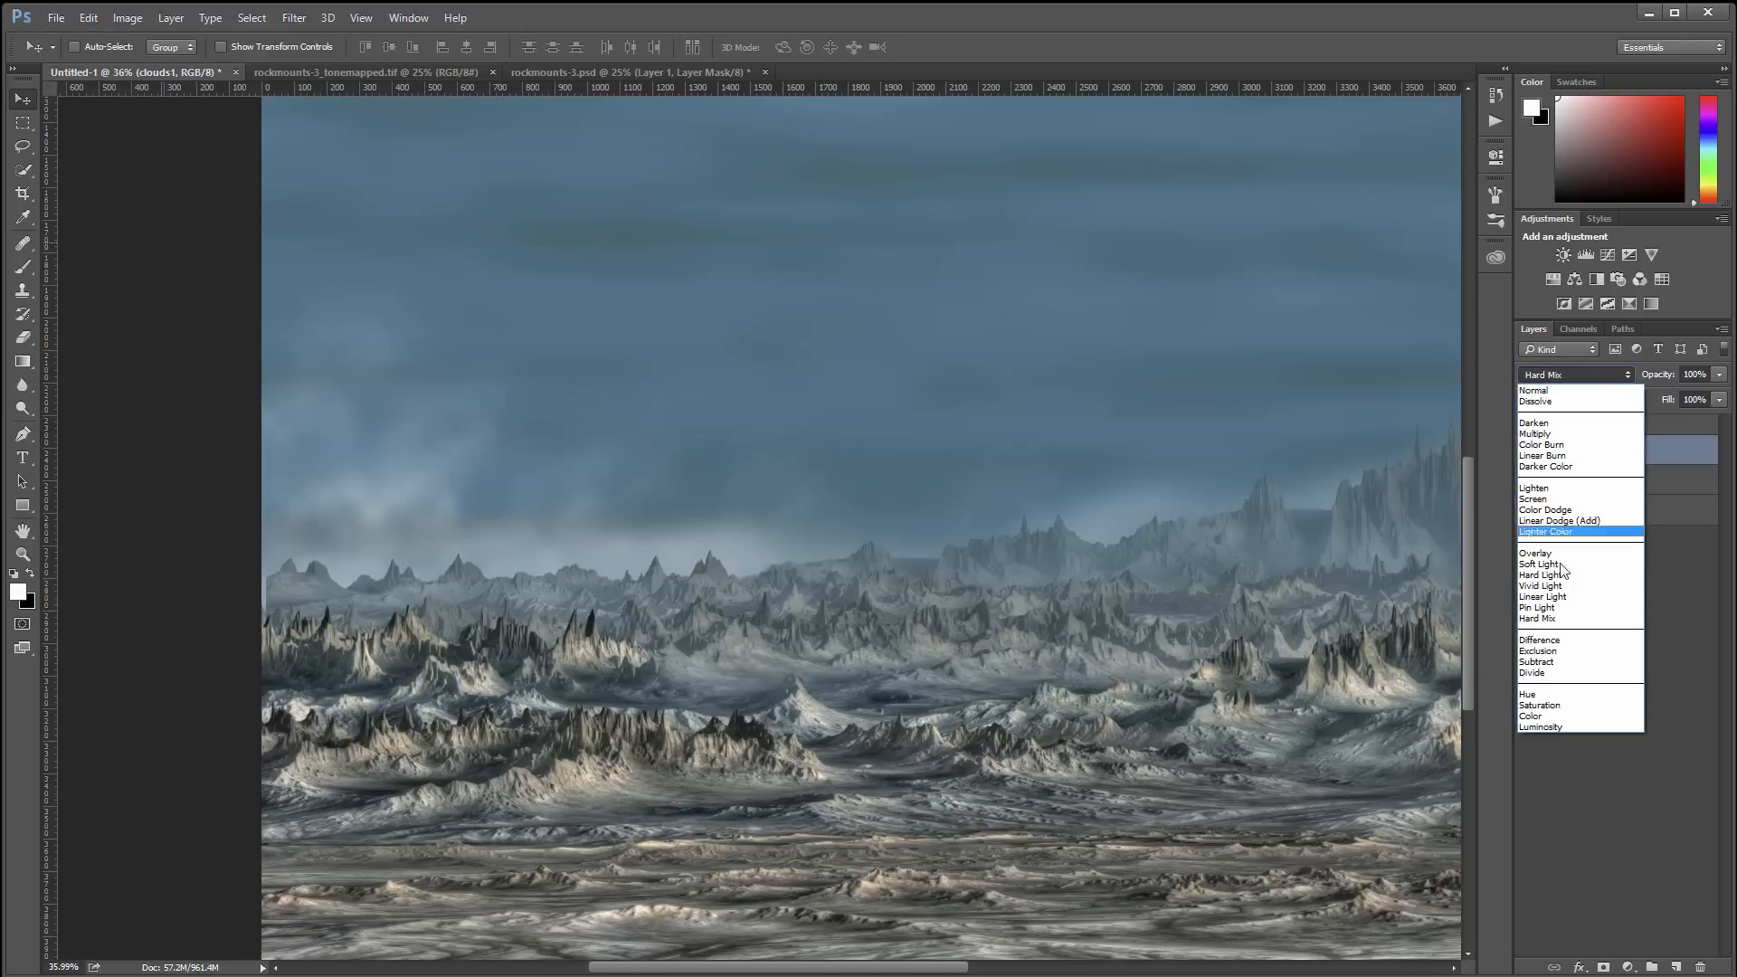
left_click(1556, 559)
Rotate the placed planet-tut image to 127.28° and position it behind the left-hand horizon at about X 652 px, Y 2463 px
scroll(1065, 440, "down", 5, "alt")
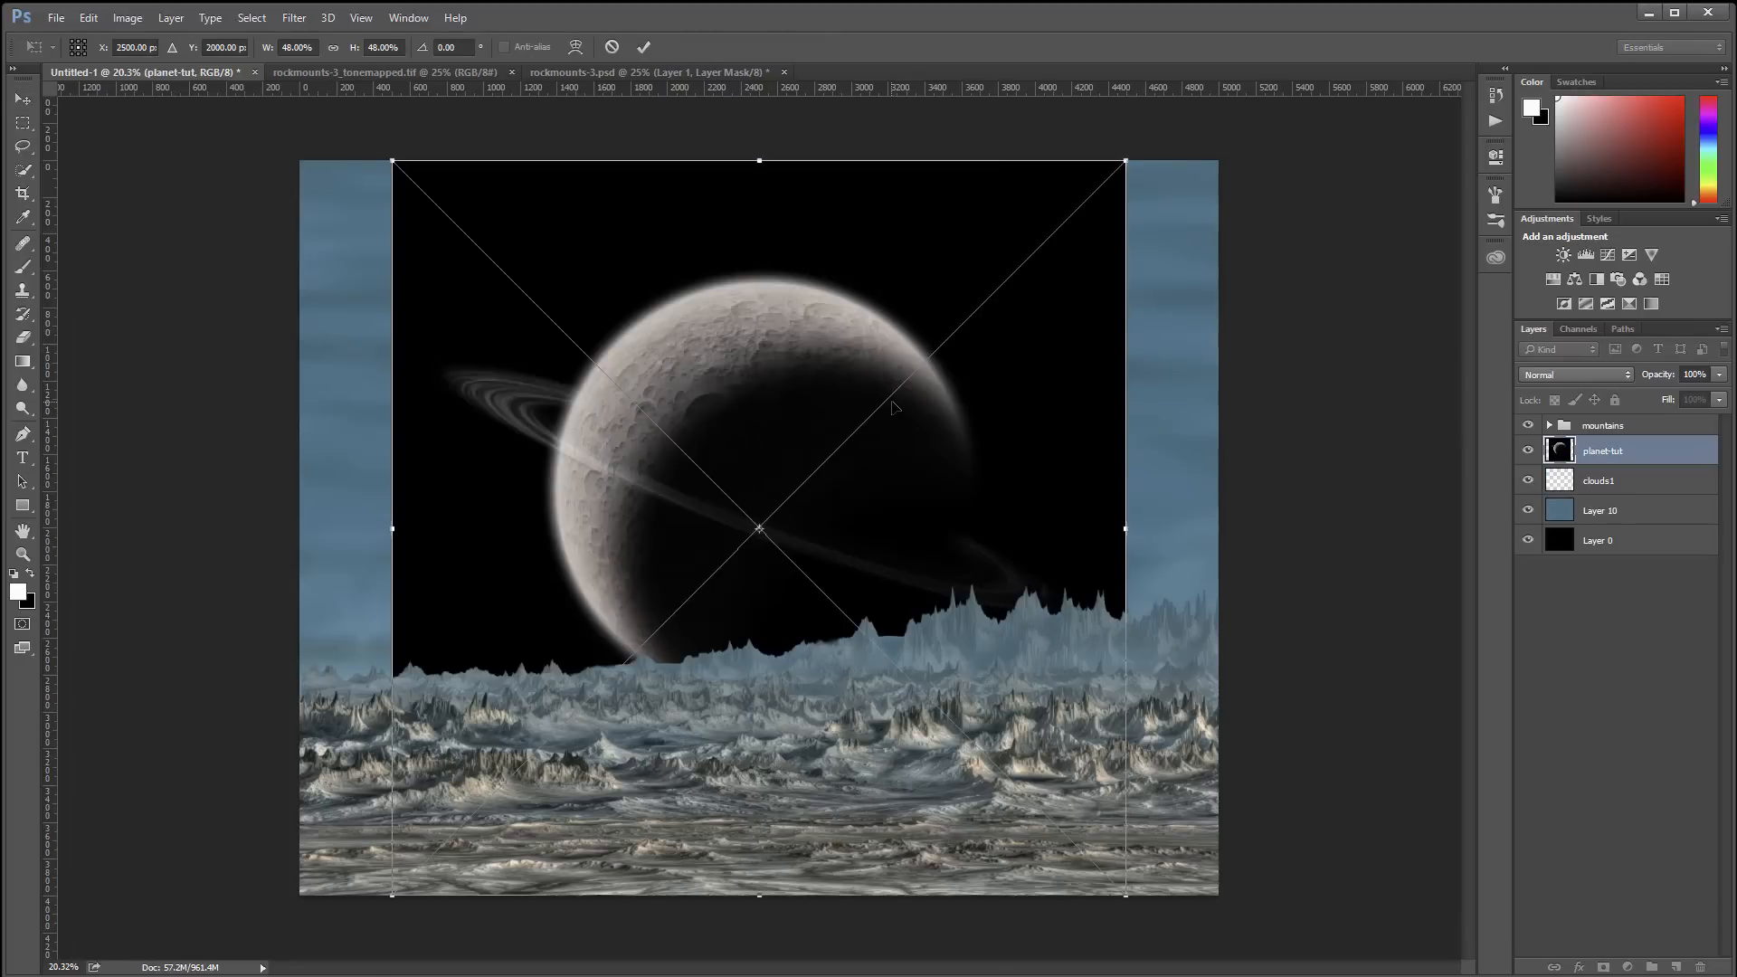
left_click_drag(1182, 154, 819, 823)
left_click_drag(948, 319, 639, 395)
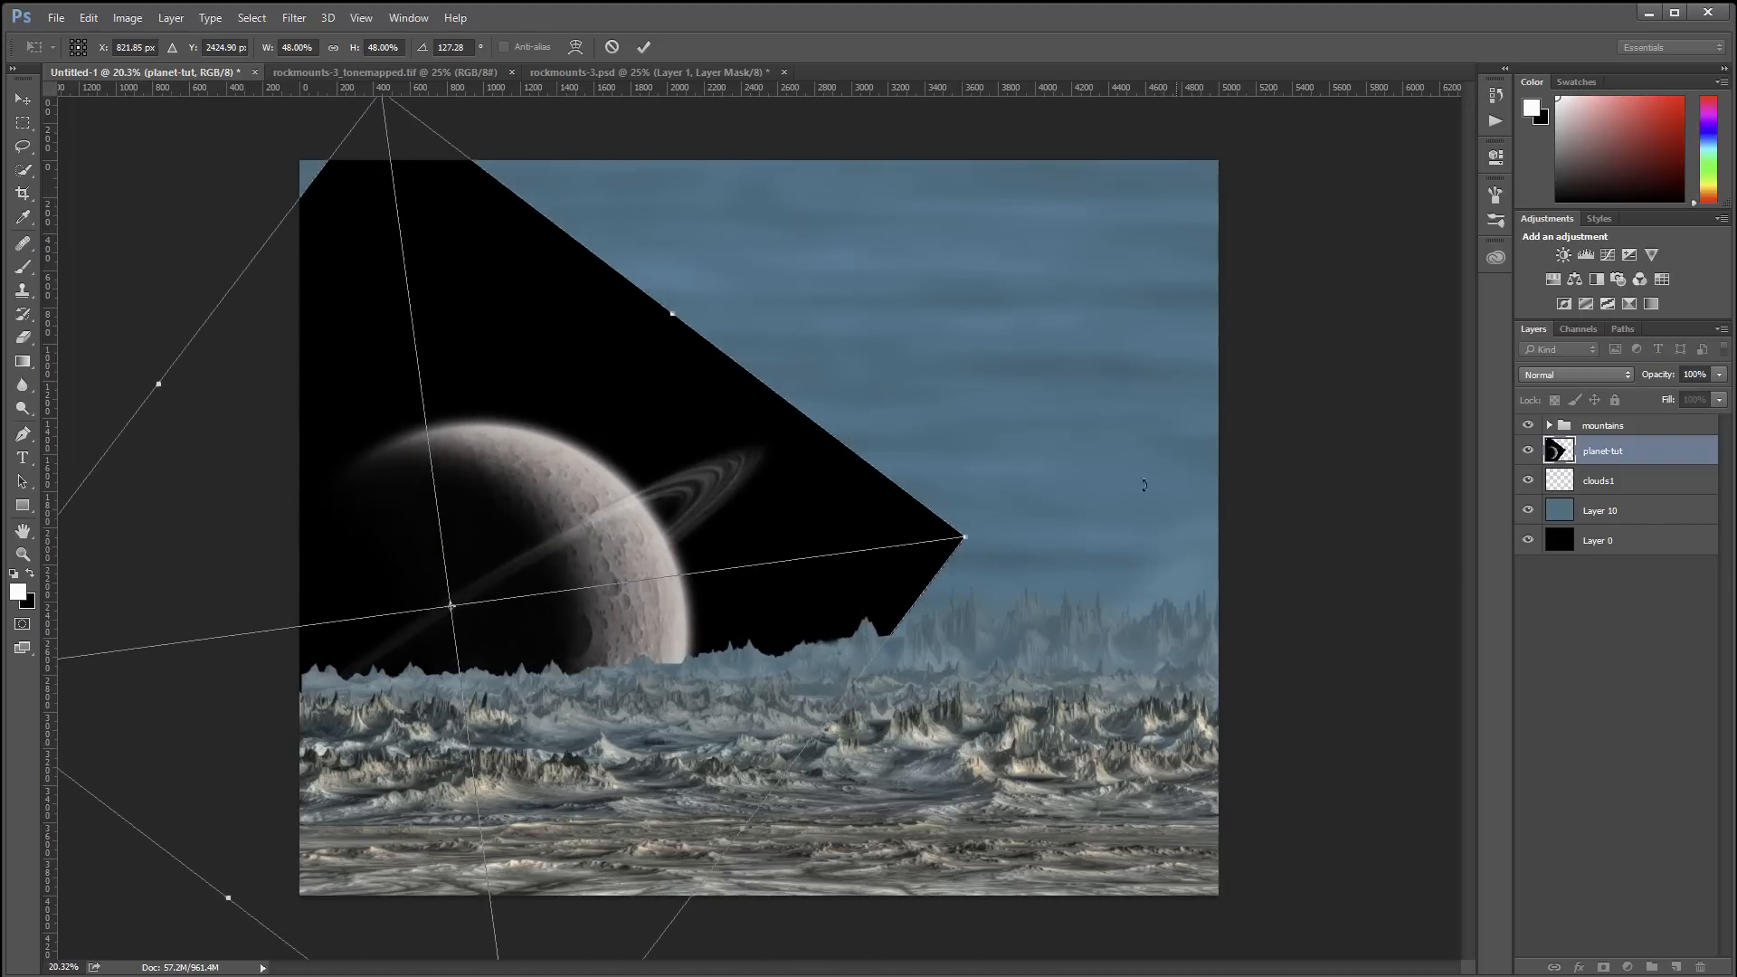
mouse_move(707, 522)
left_mouse_down()
mouse_move(731, 499)
mouse_move(725, 536)
left_mouse_up()
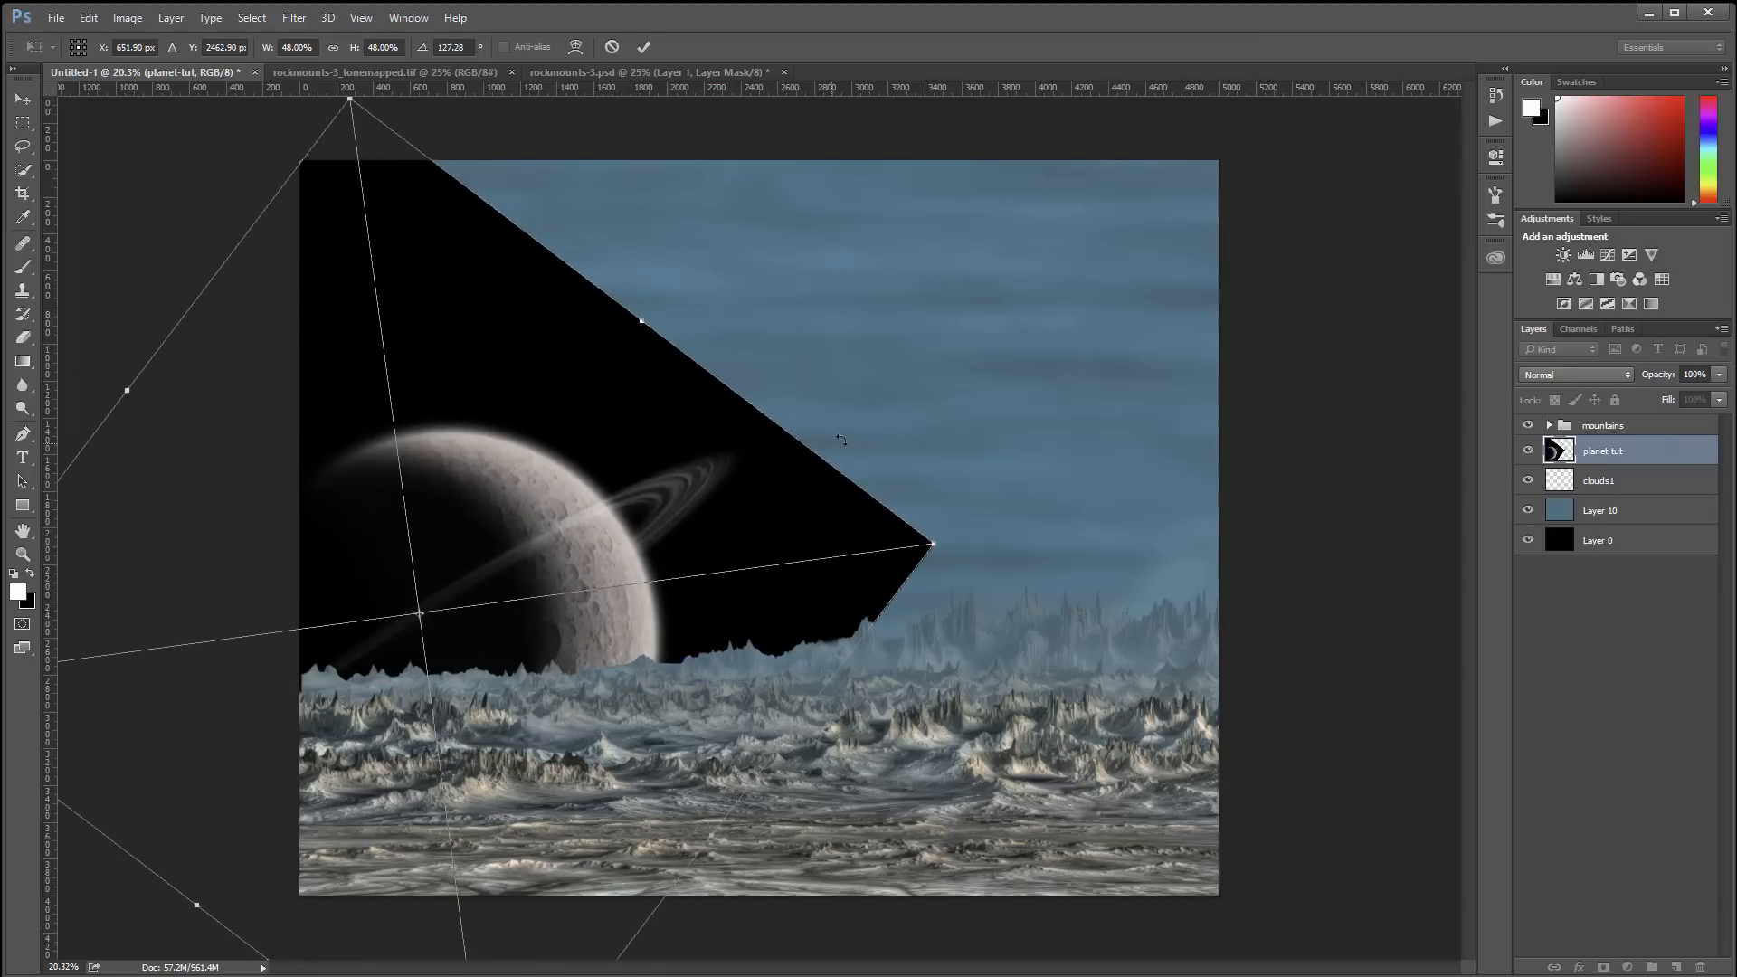
key("Return")
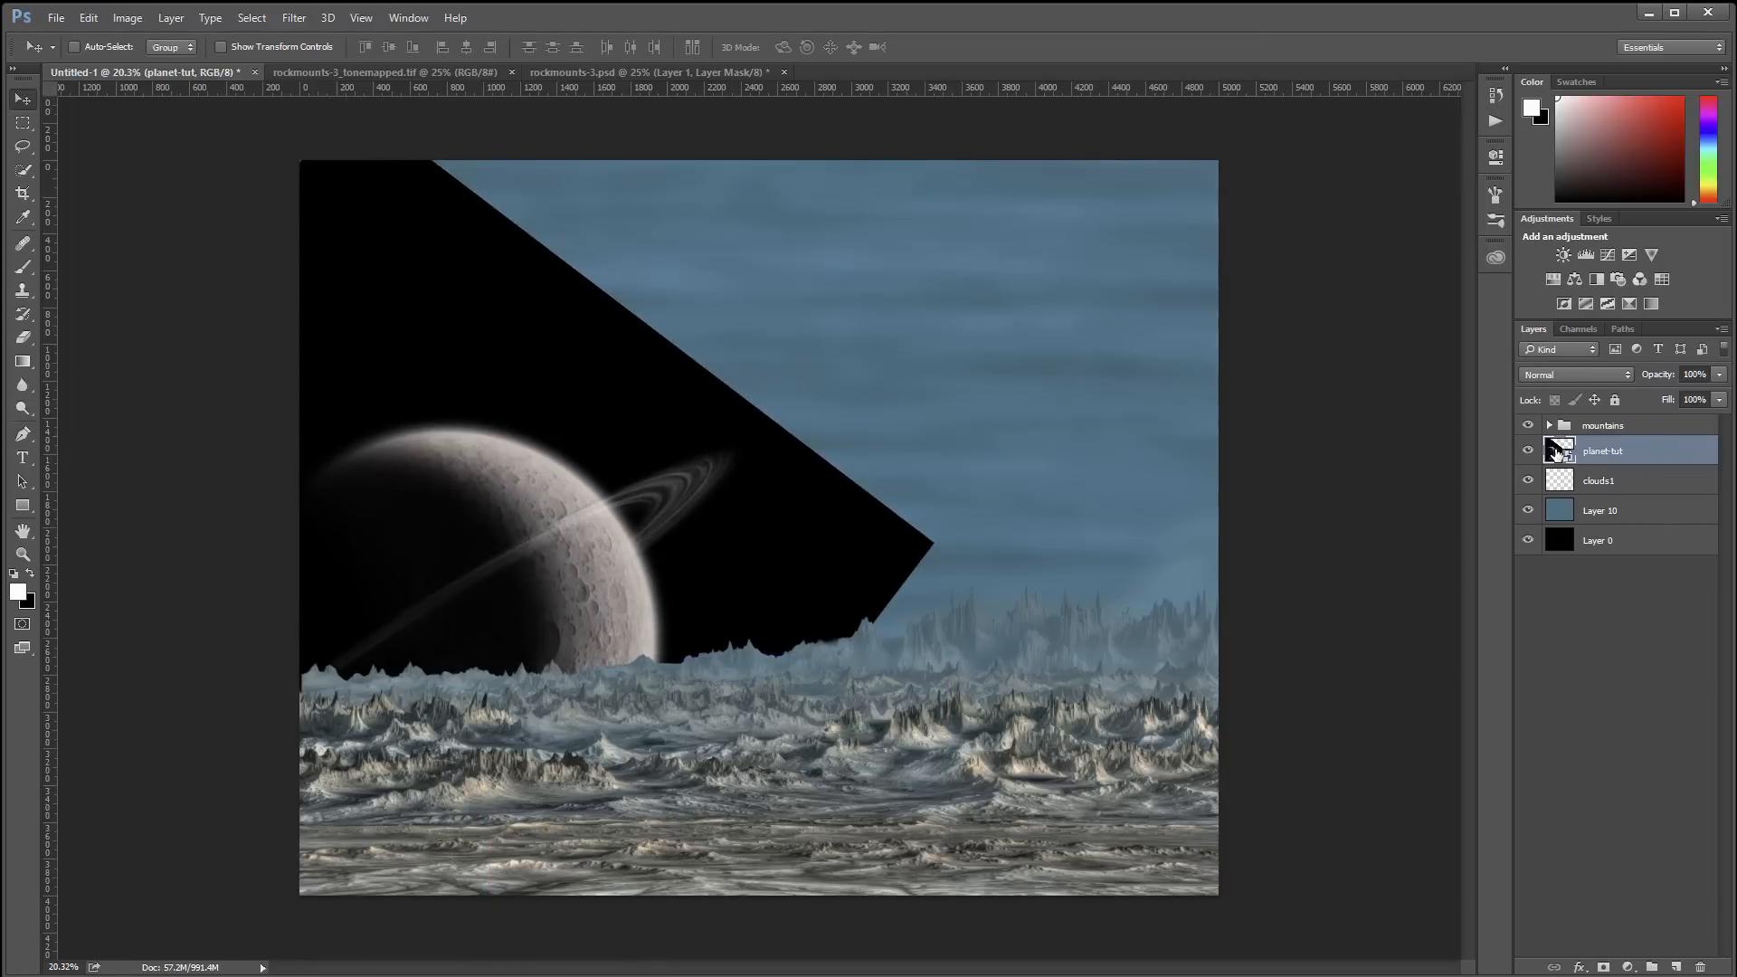
Open the planet-tut smart object's contents and hide its black Background layer
double_click(1558, 450)
left_click(1527, 561)
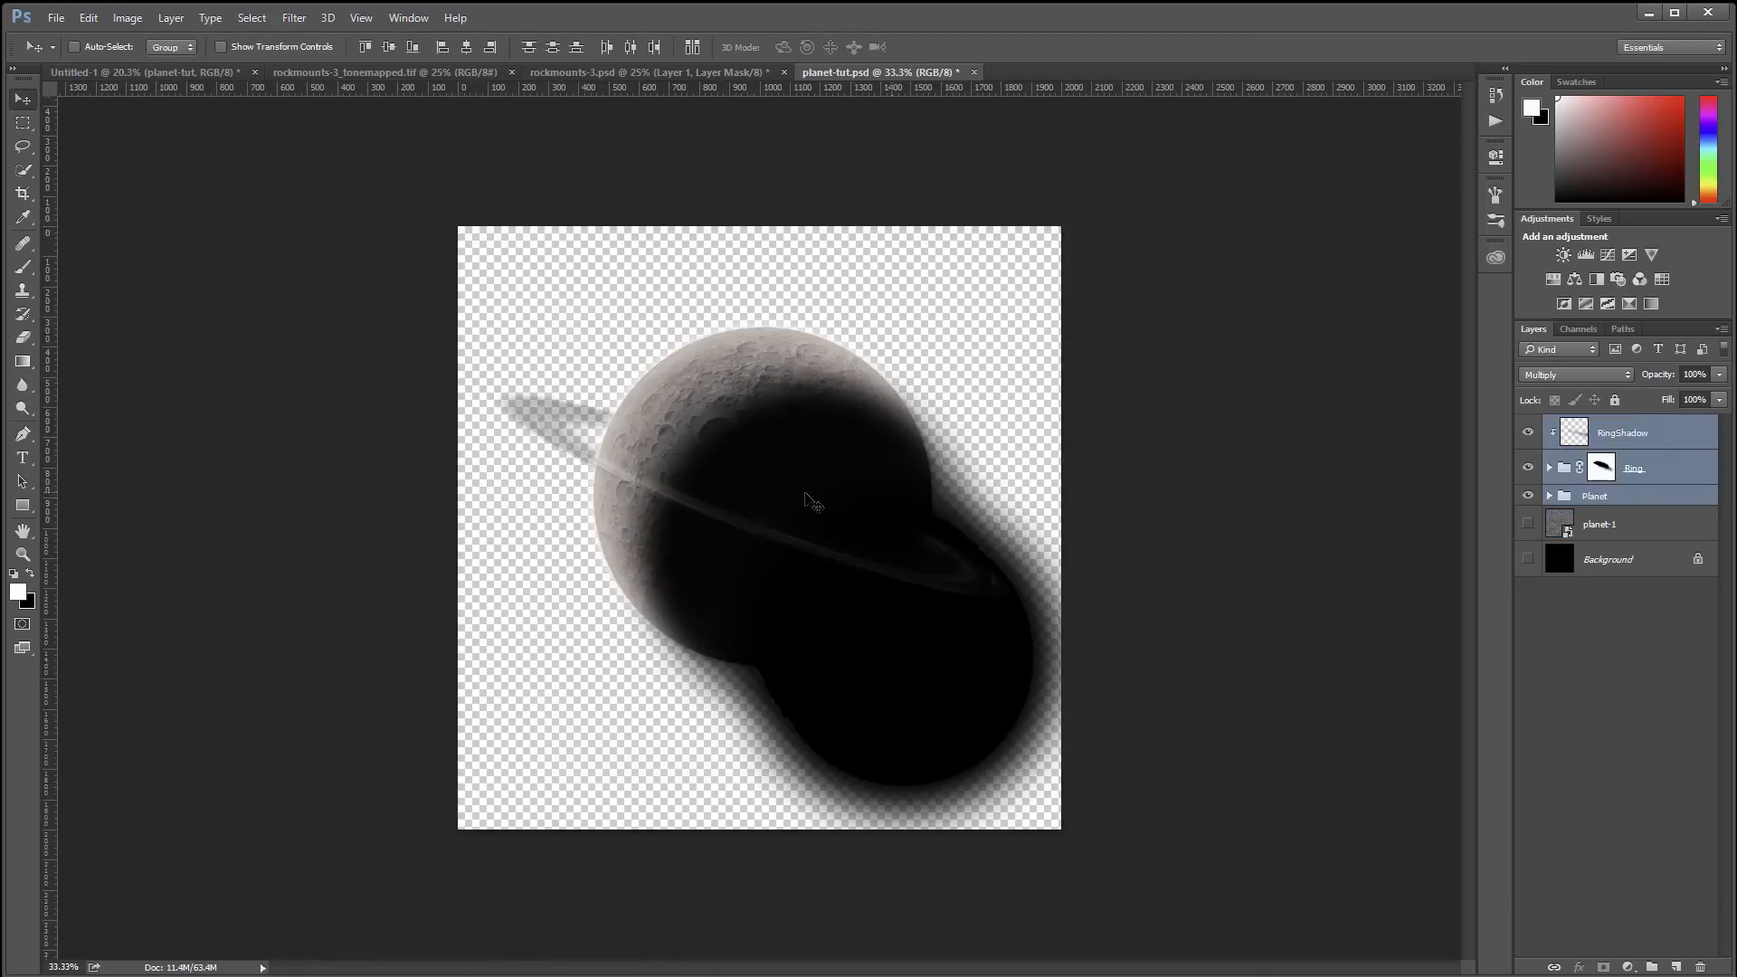
Set the fill of the Shadow group inside the Planet group to 79%, then save and close planet-tut.psd
left_click(1547, 496)
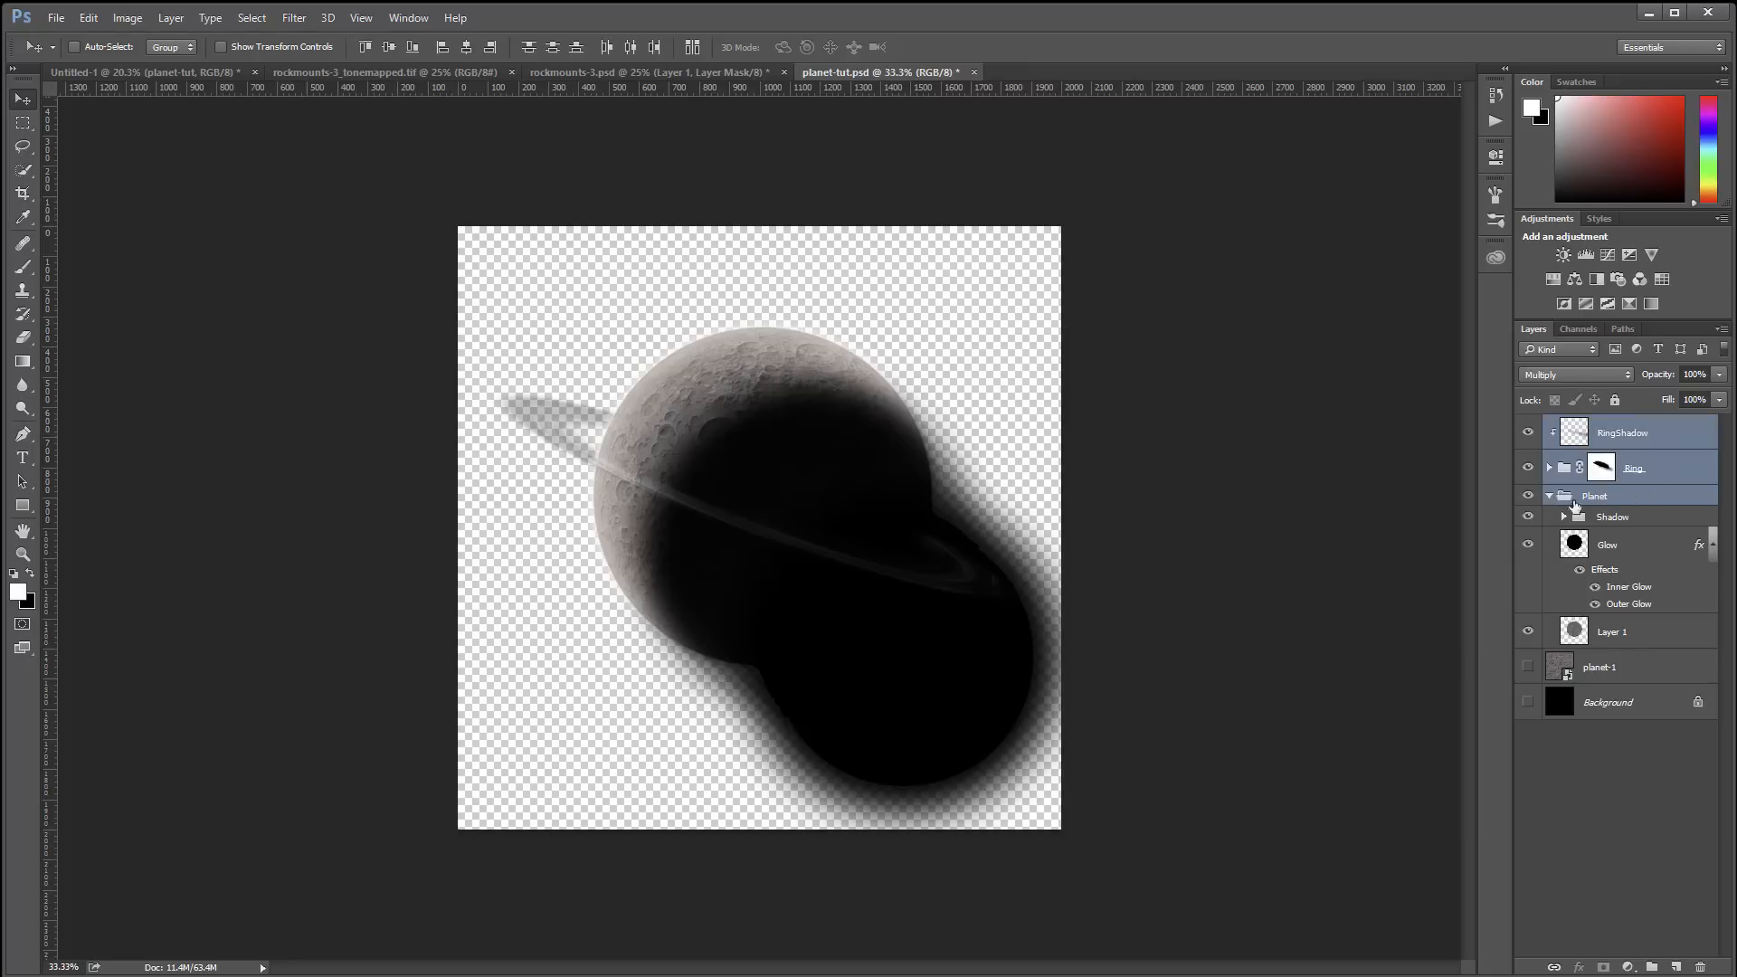
left_click(1599, 518)
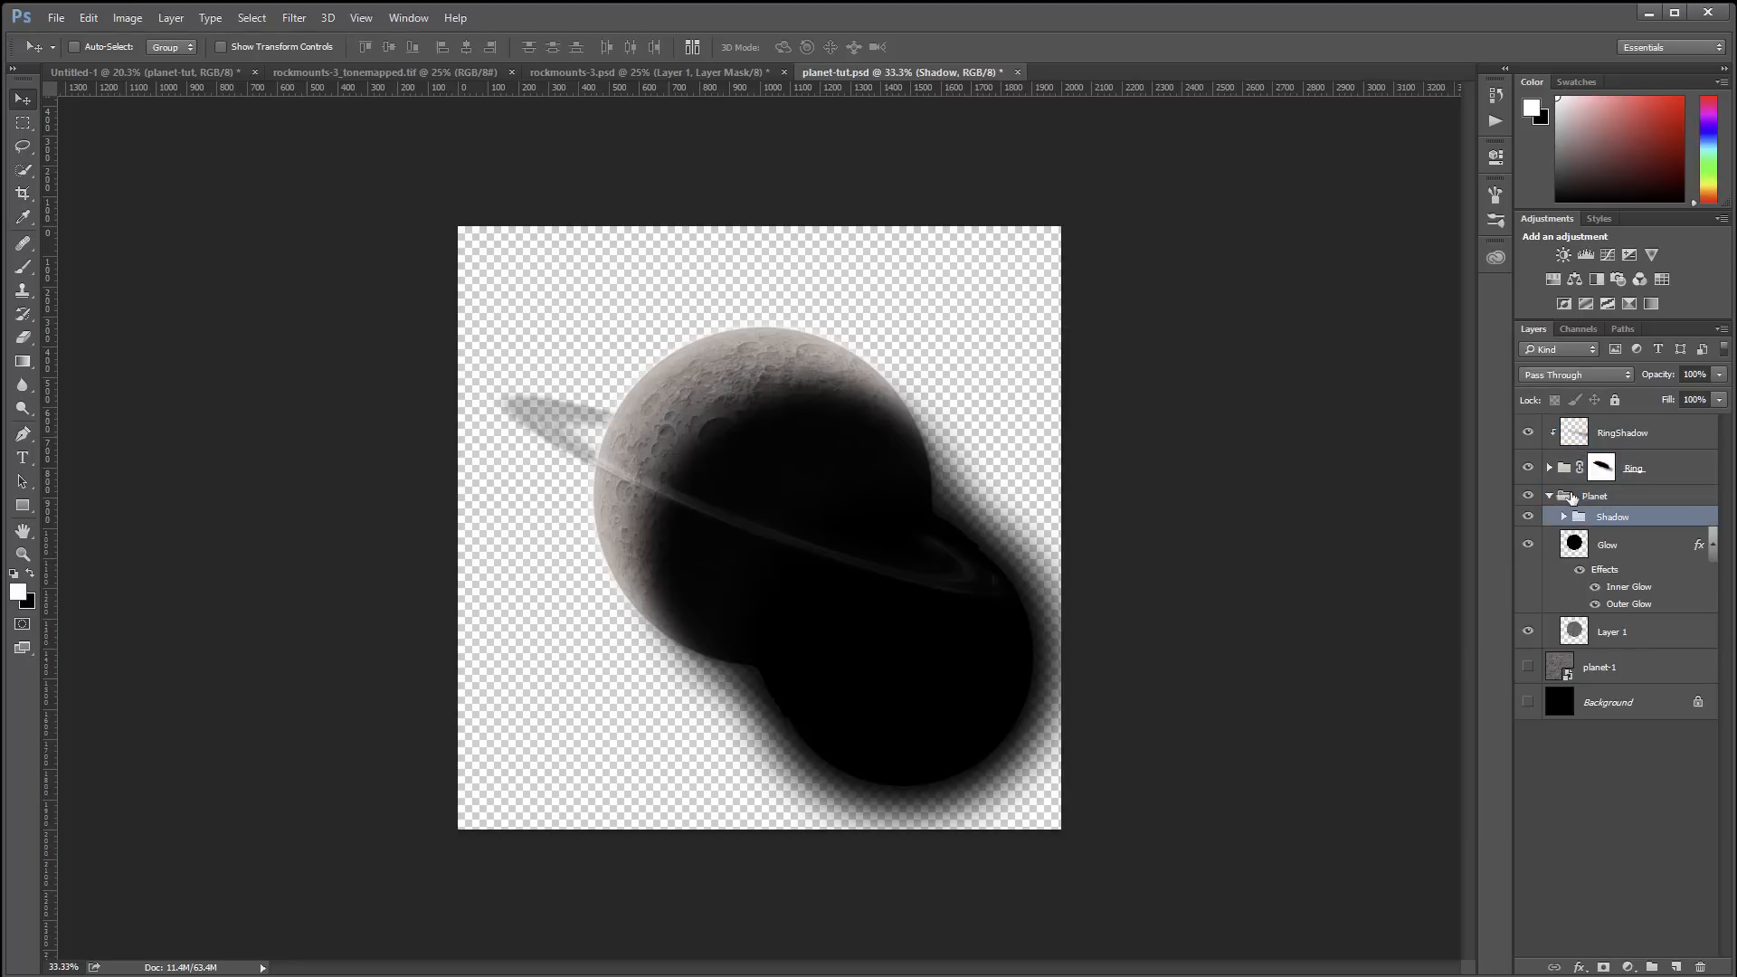
left_click(1721, 403)
left_click_drag(1719, 420, 1701, 425)
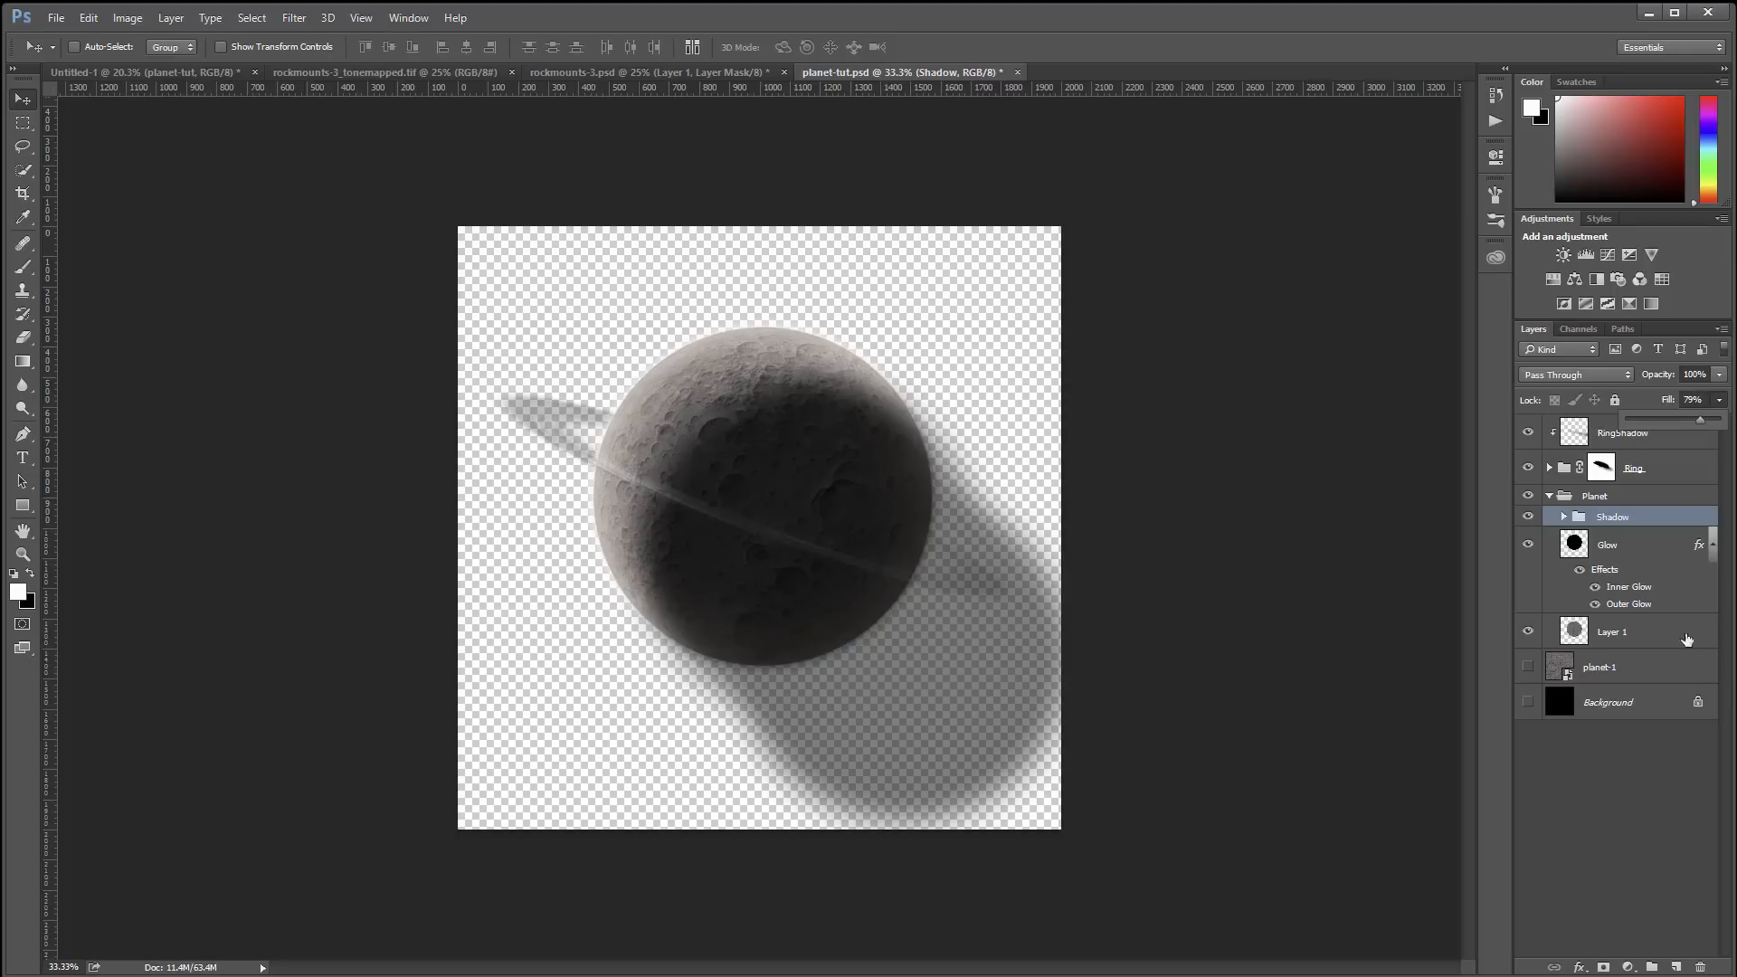
left_click(1213, 324)
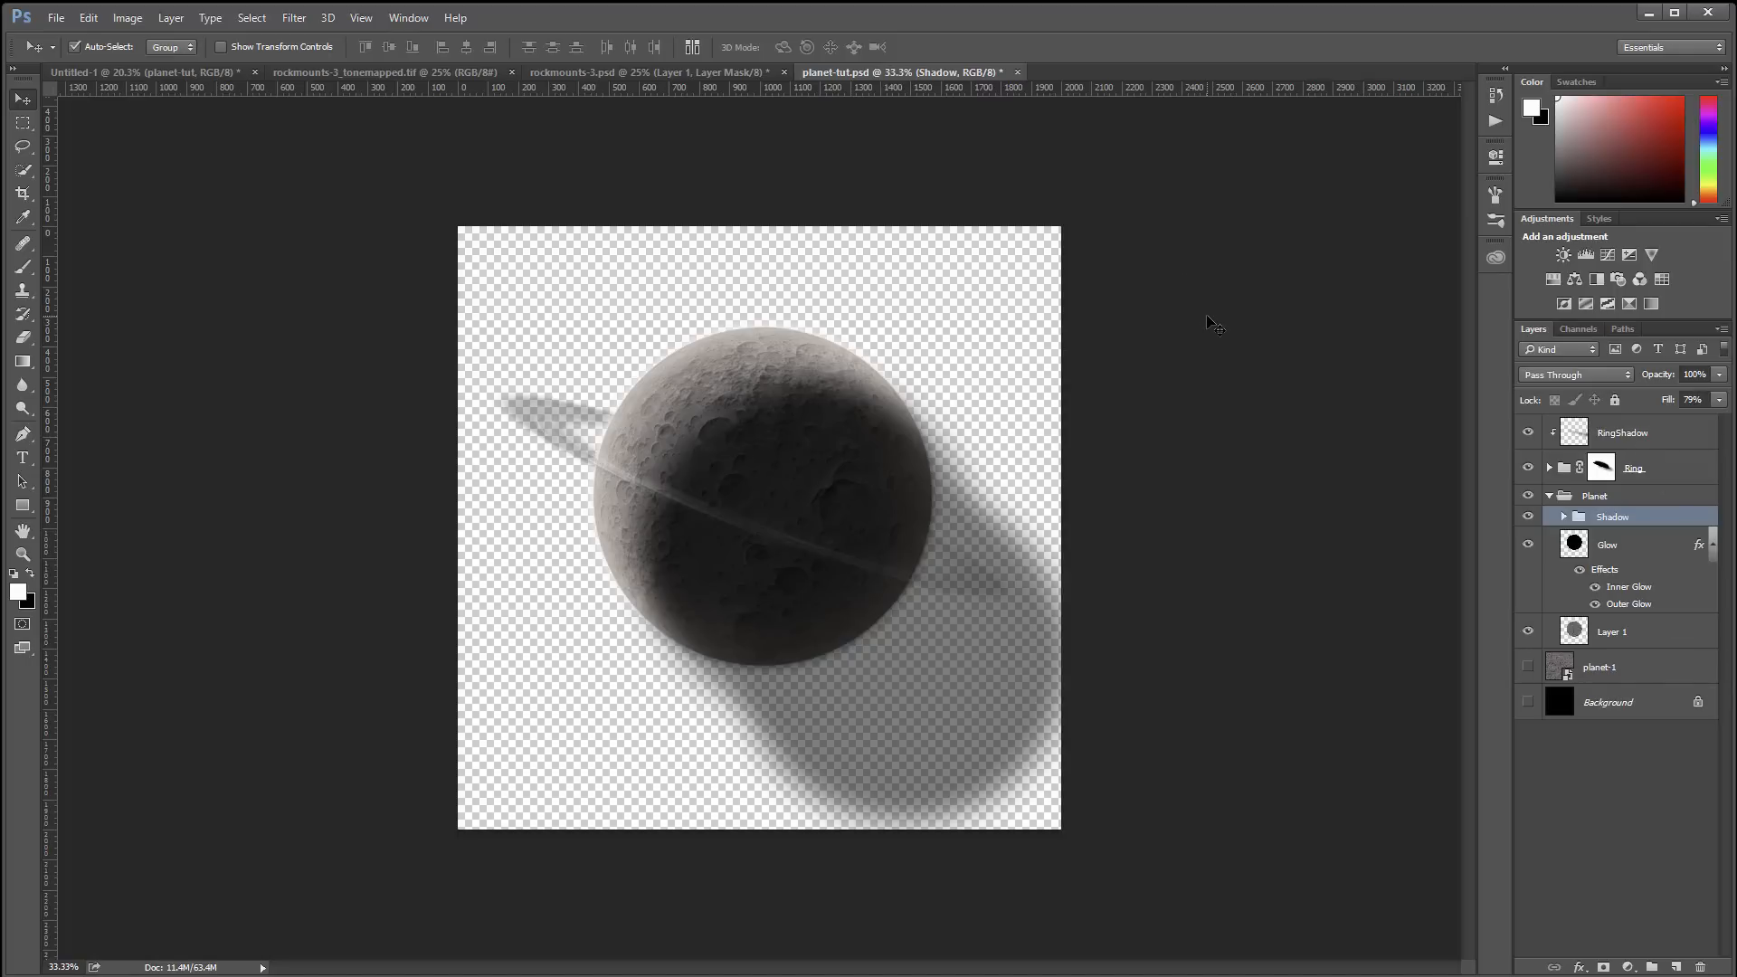
key("ctrl+s")
left_click(1011, 72)
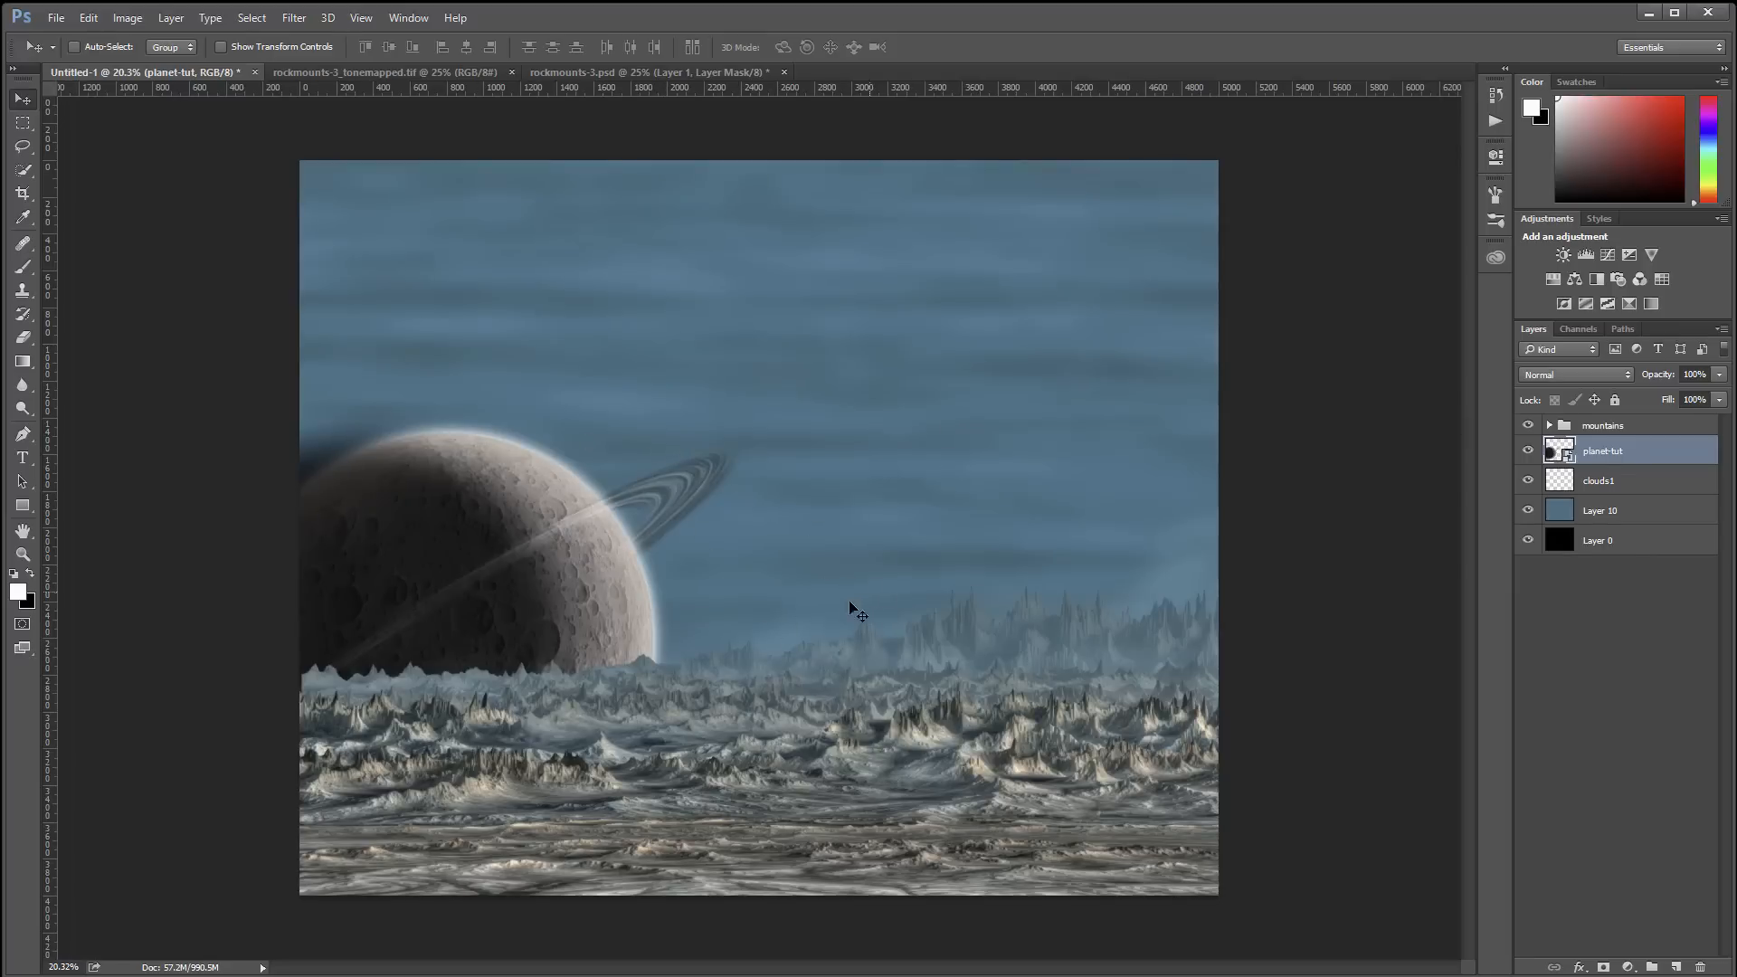
Move the planet-tut layer below clouds1 in the layer stack
left_click(1655, 518)
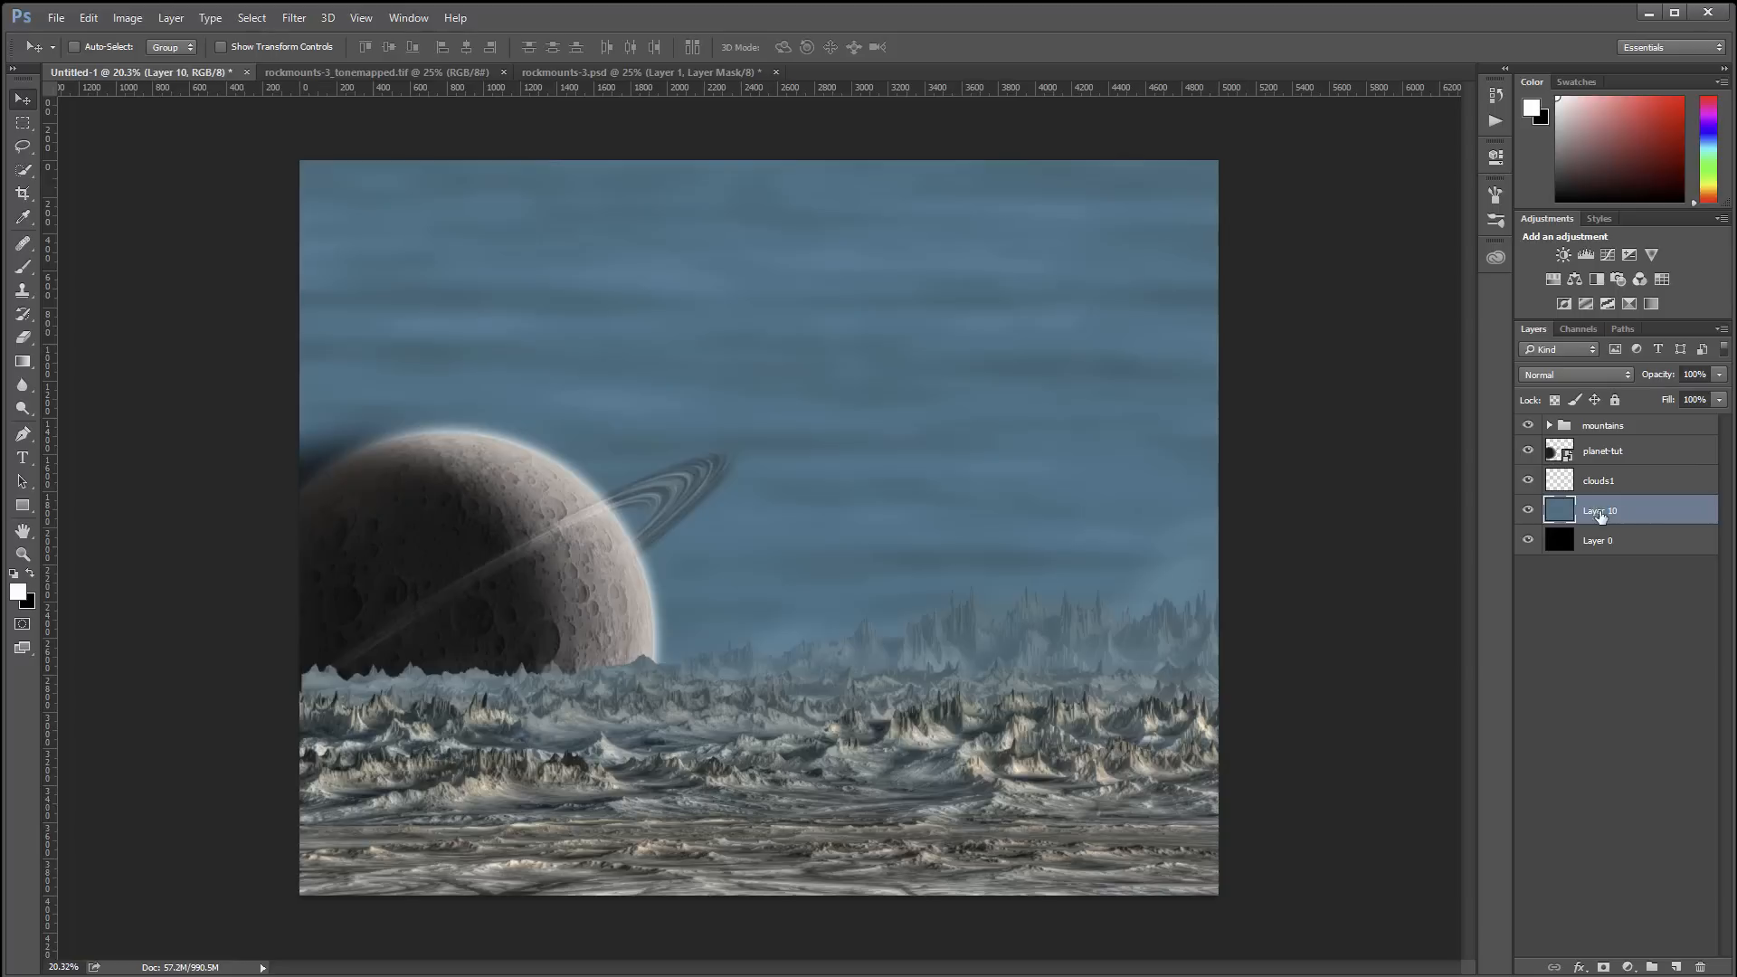
left_click_drag(1651, 454, 1639, 493)
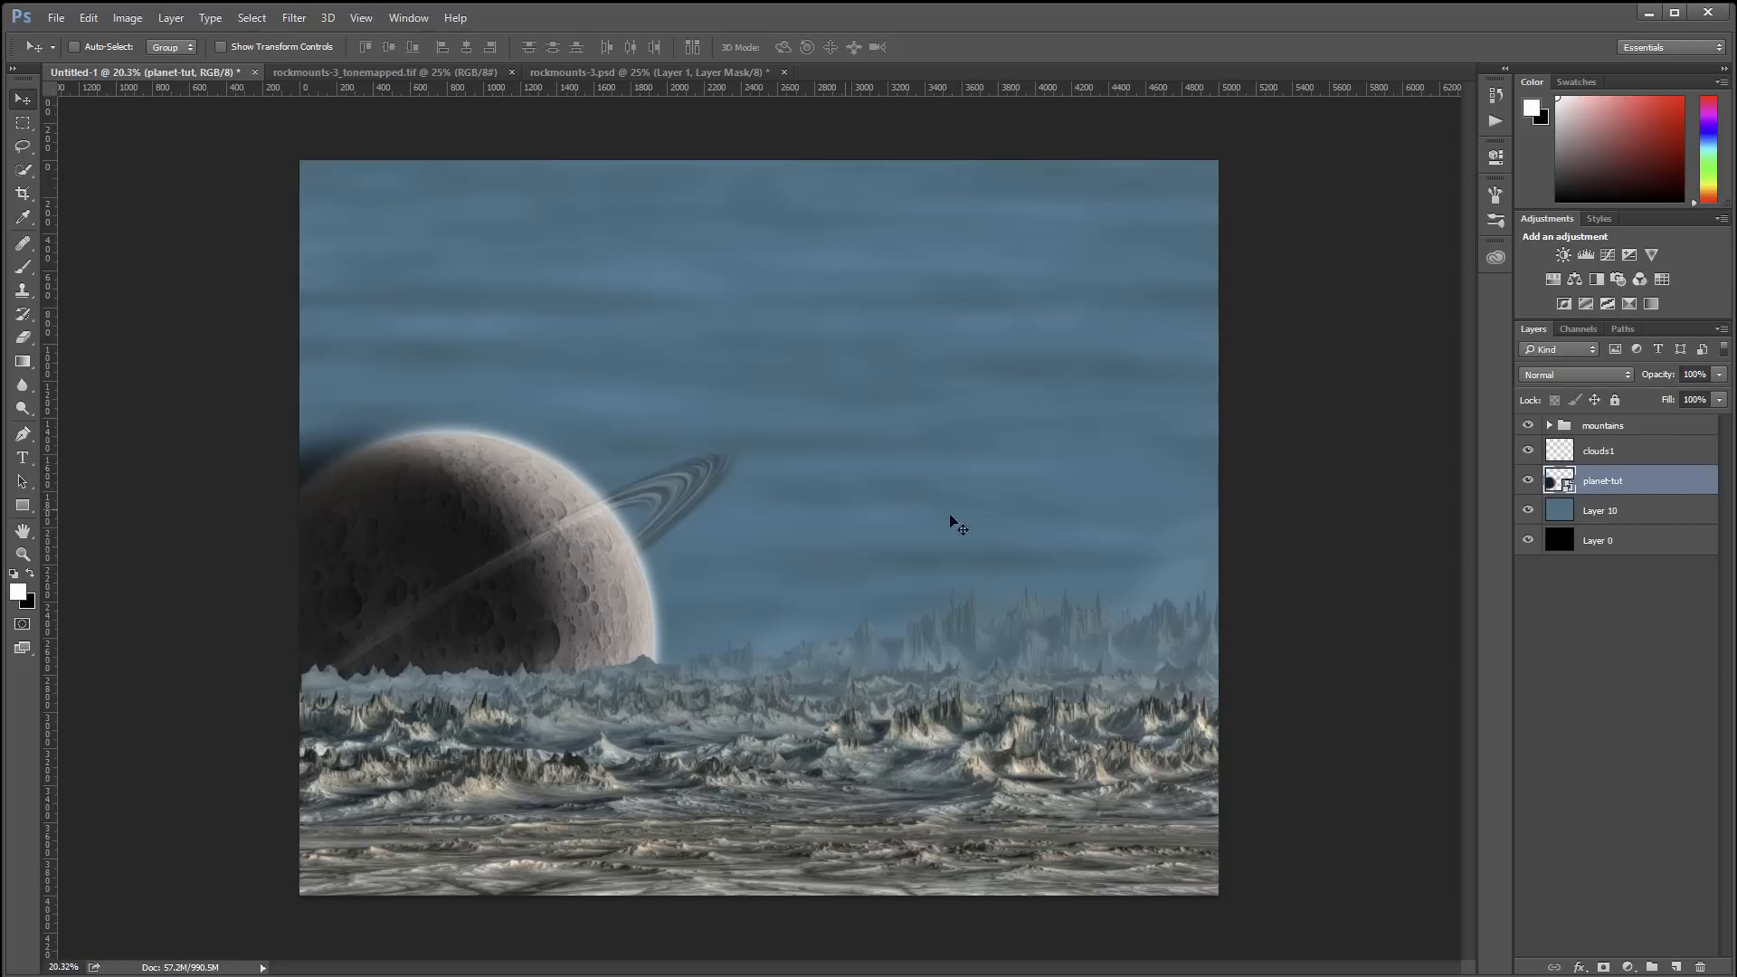
Duplicate Layer 10, place the copy directly above planet-tut and clip it to the planet
left_click(1662, 518)
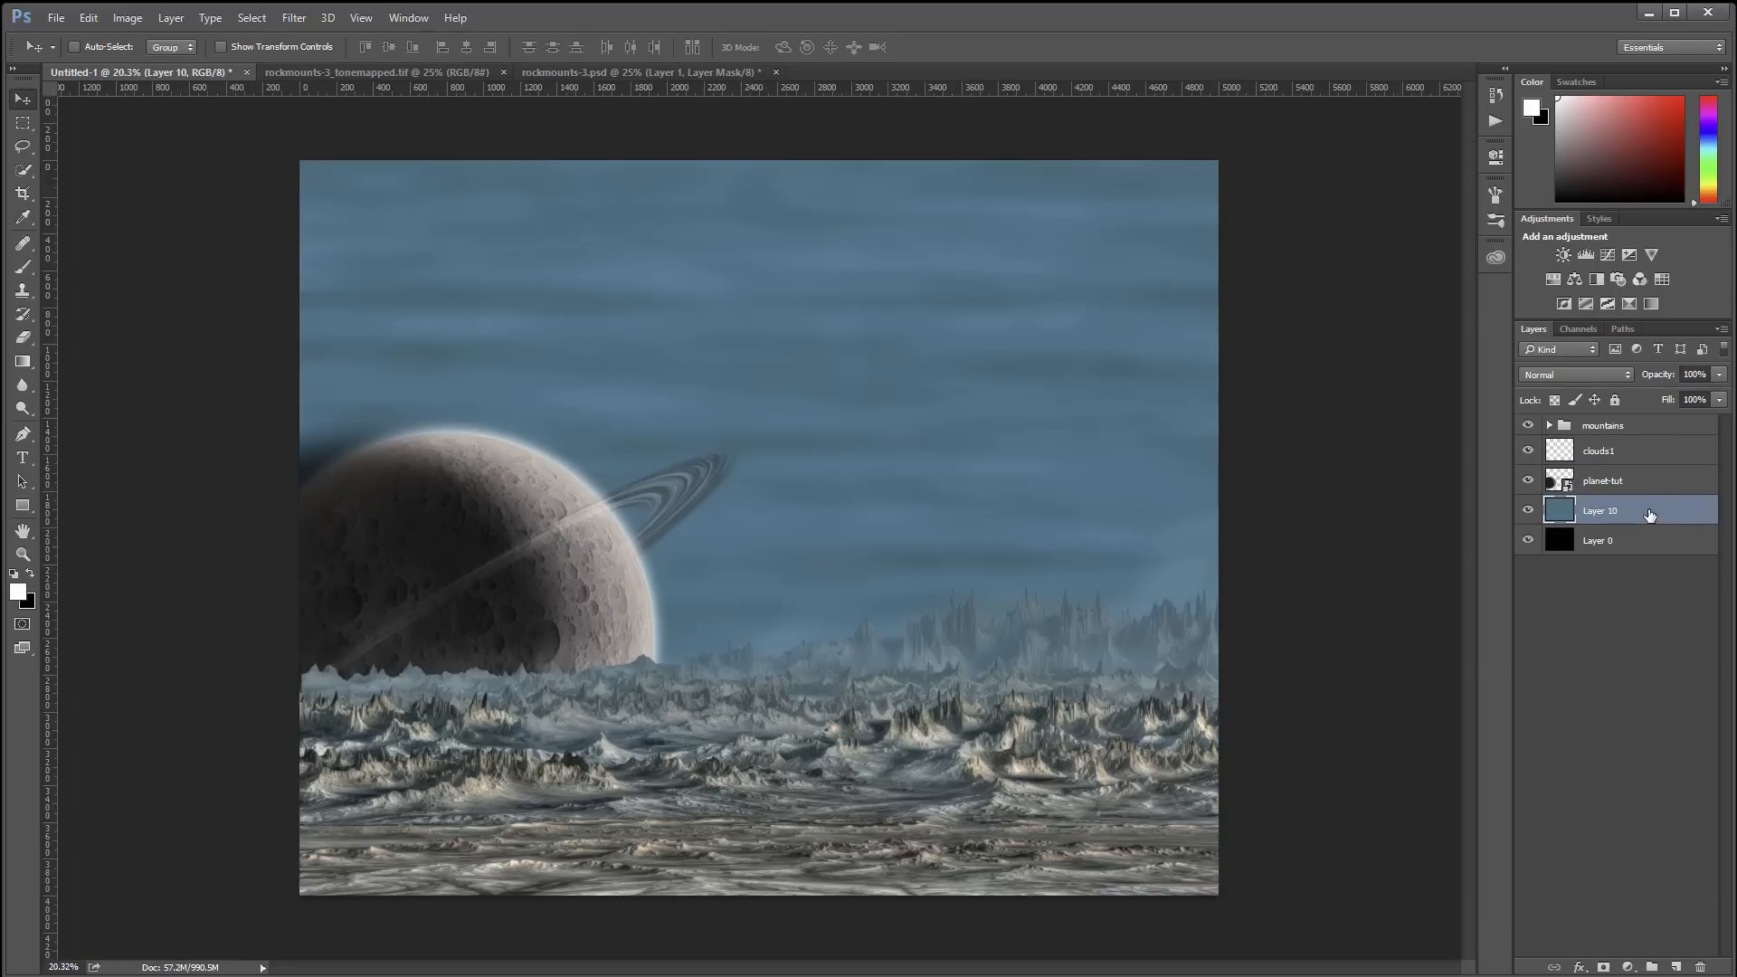
key("ctrl+j")
mouse_move(1643, 510)
left_mouse_down()
mouse_move(1636, 458)
mouse_move(1622, 488)
left_mouse_up()
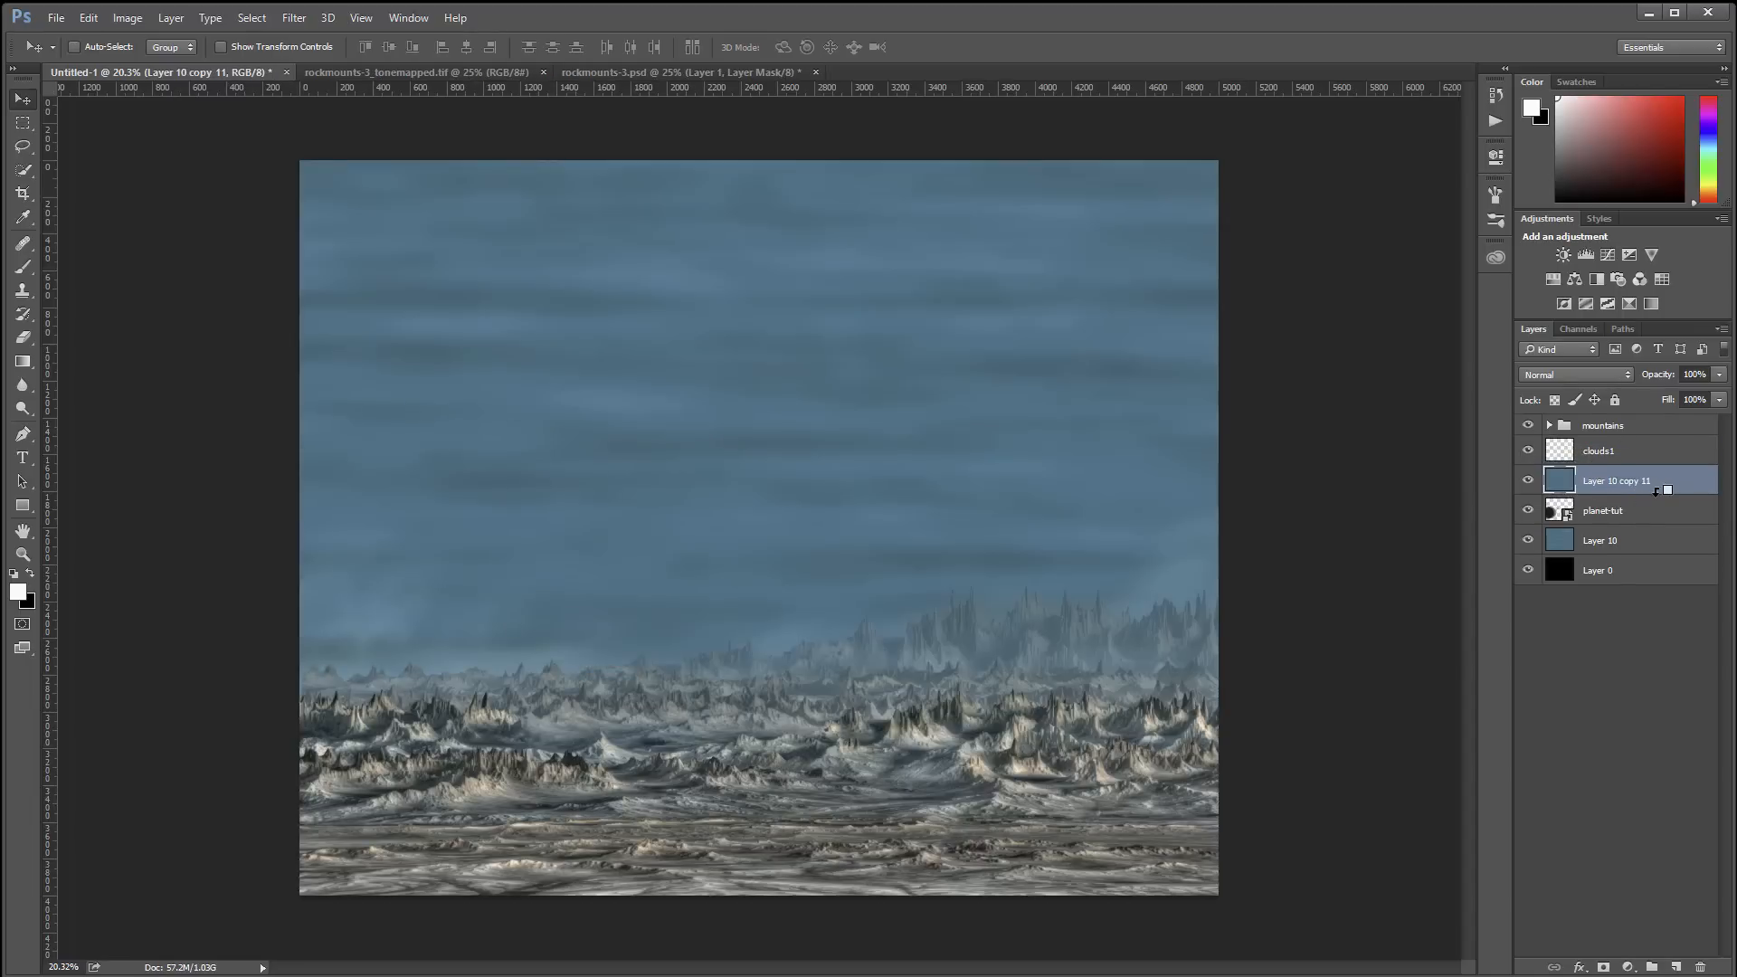
left_click(1656, 491, "alt")
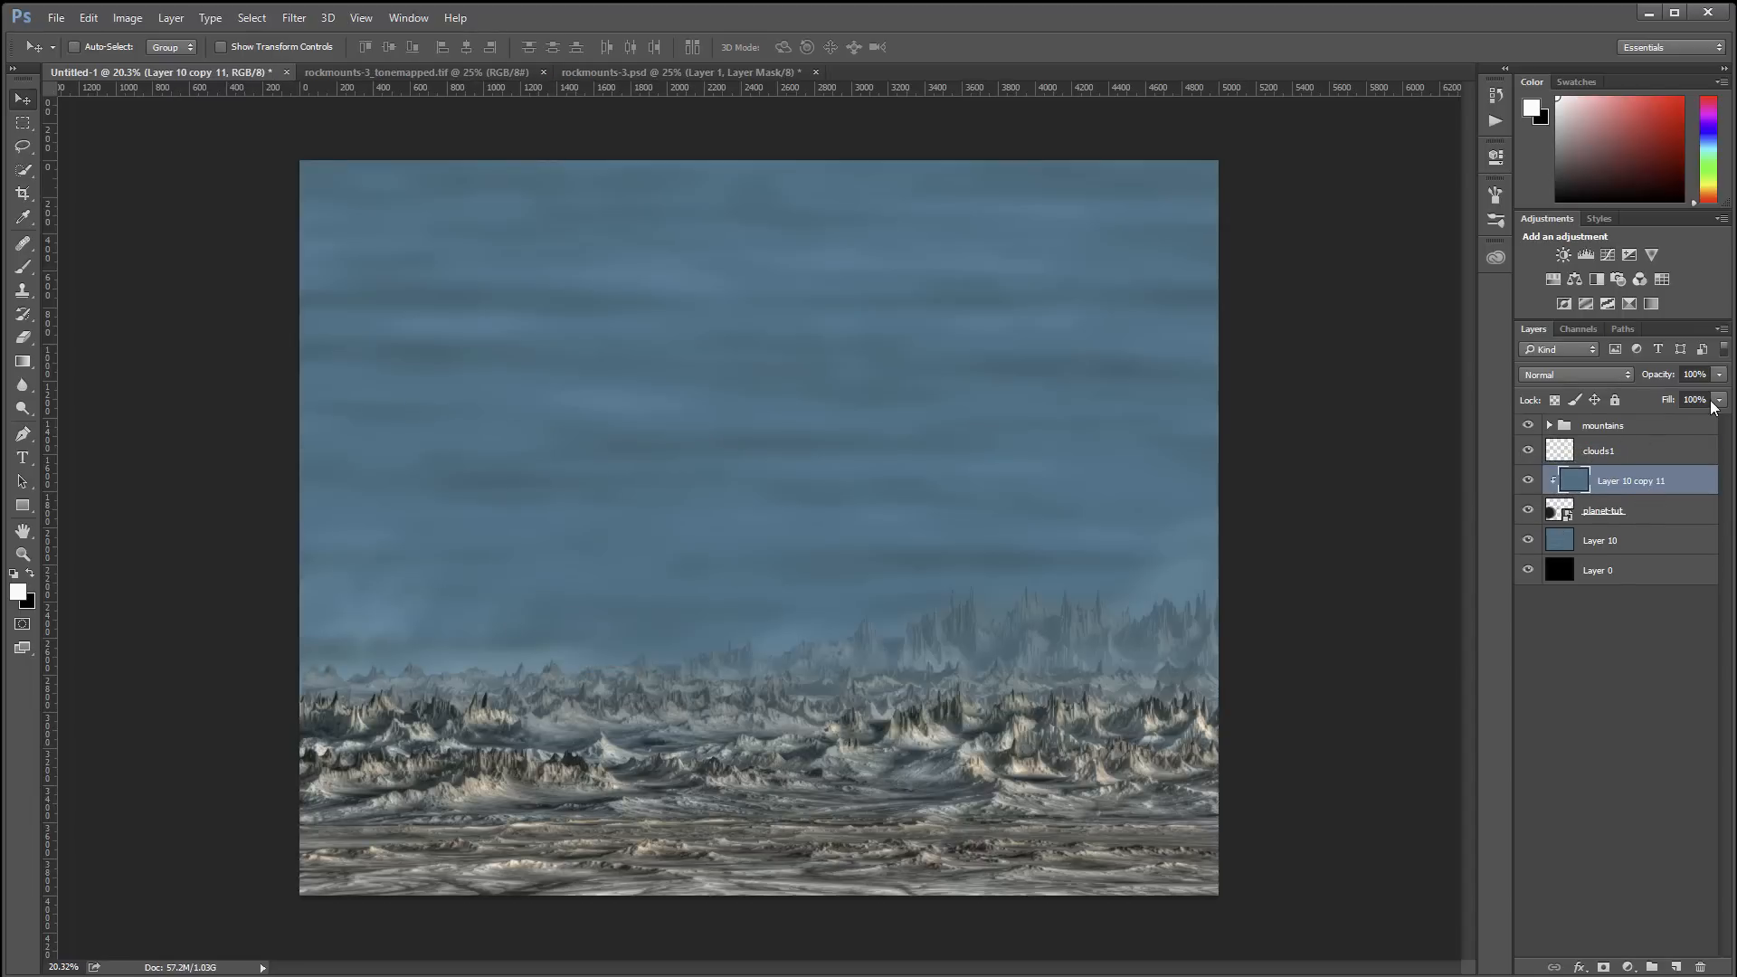
Set the fill of the clipped Layer 10 copy 11 to 66%
left_click(1714, 403)
left_click_drag(1661, 420, 1683, 416)
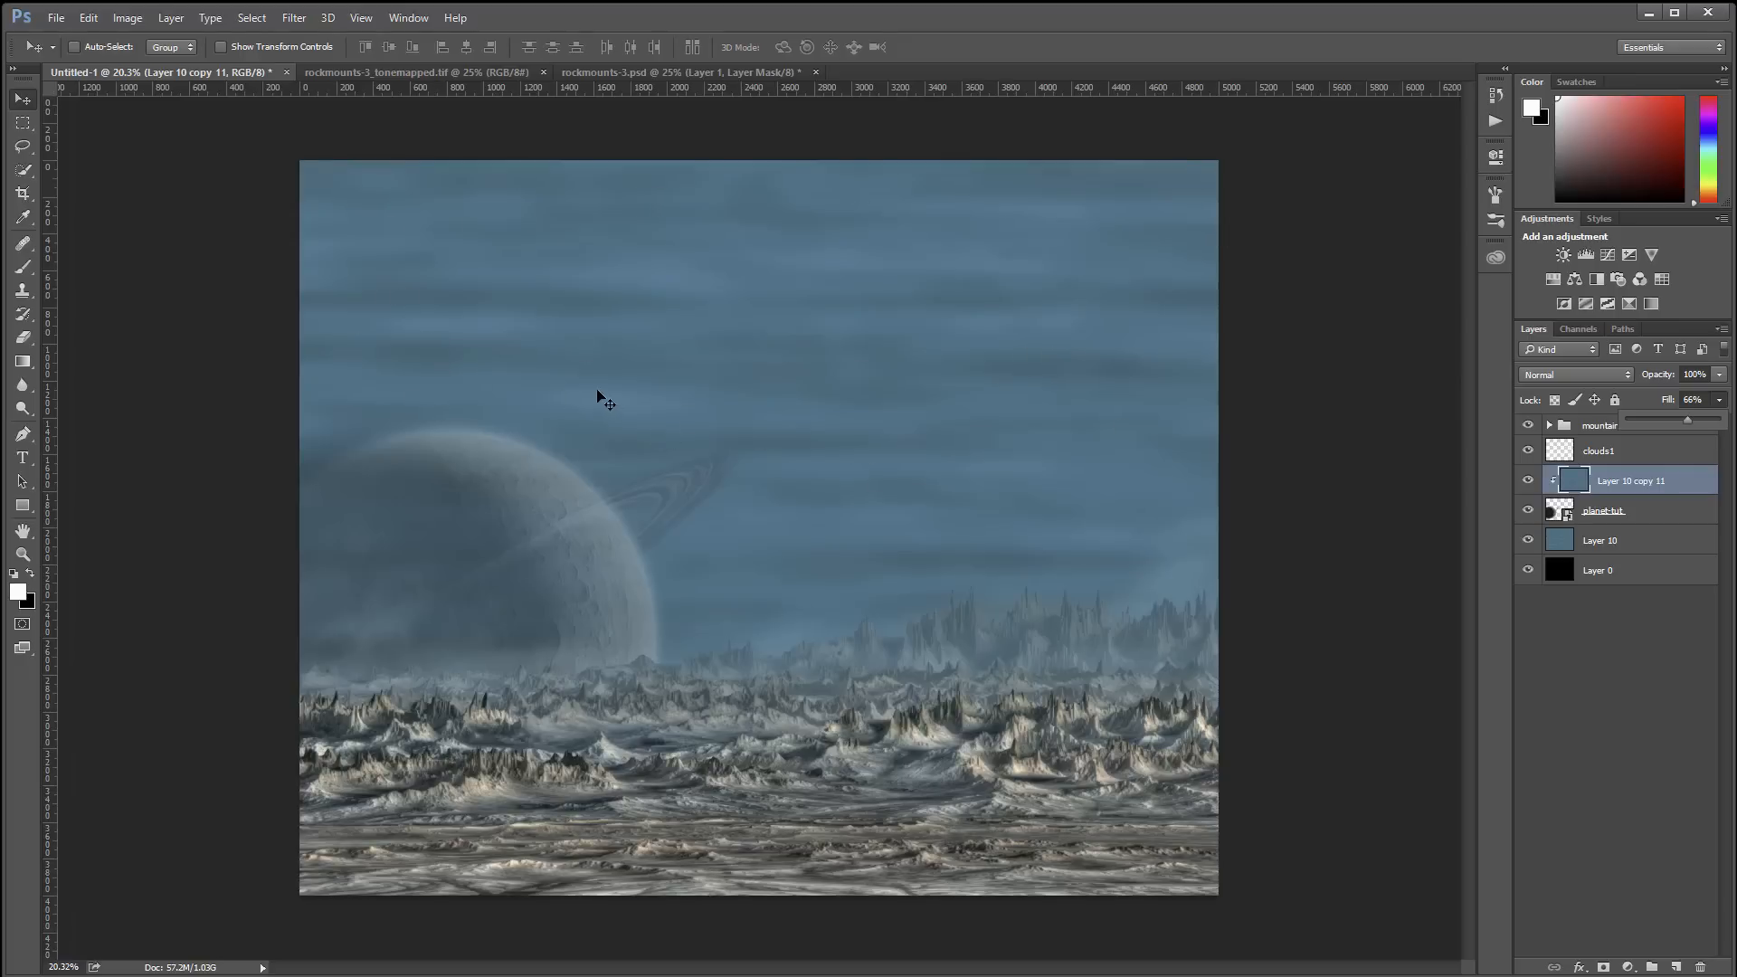
Crop away about the upper quarter of the canvas to give the scene a wider format
left_click(23, 193)
left_click_drag(752, 166, 731, 261)
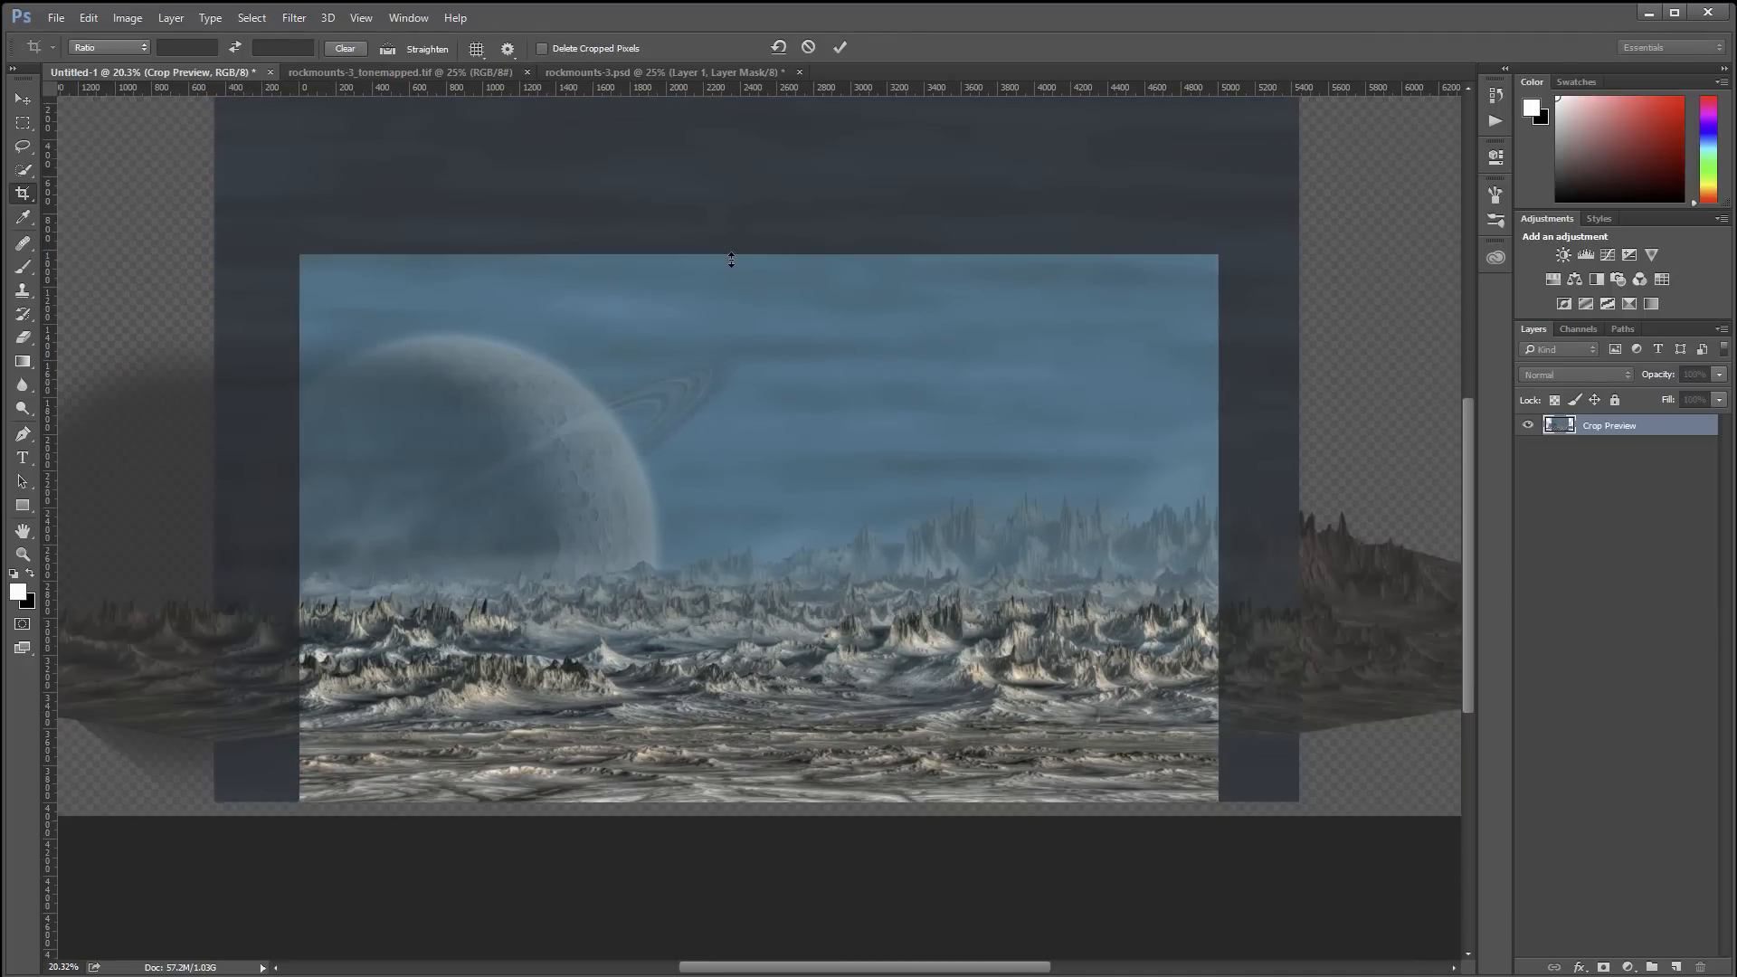
key("Return")
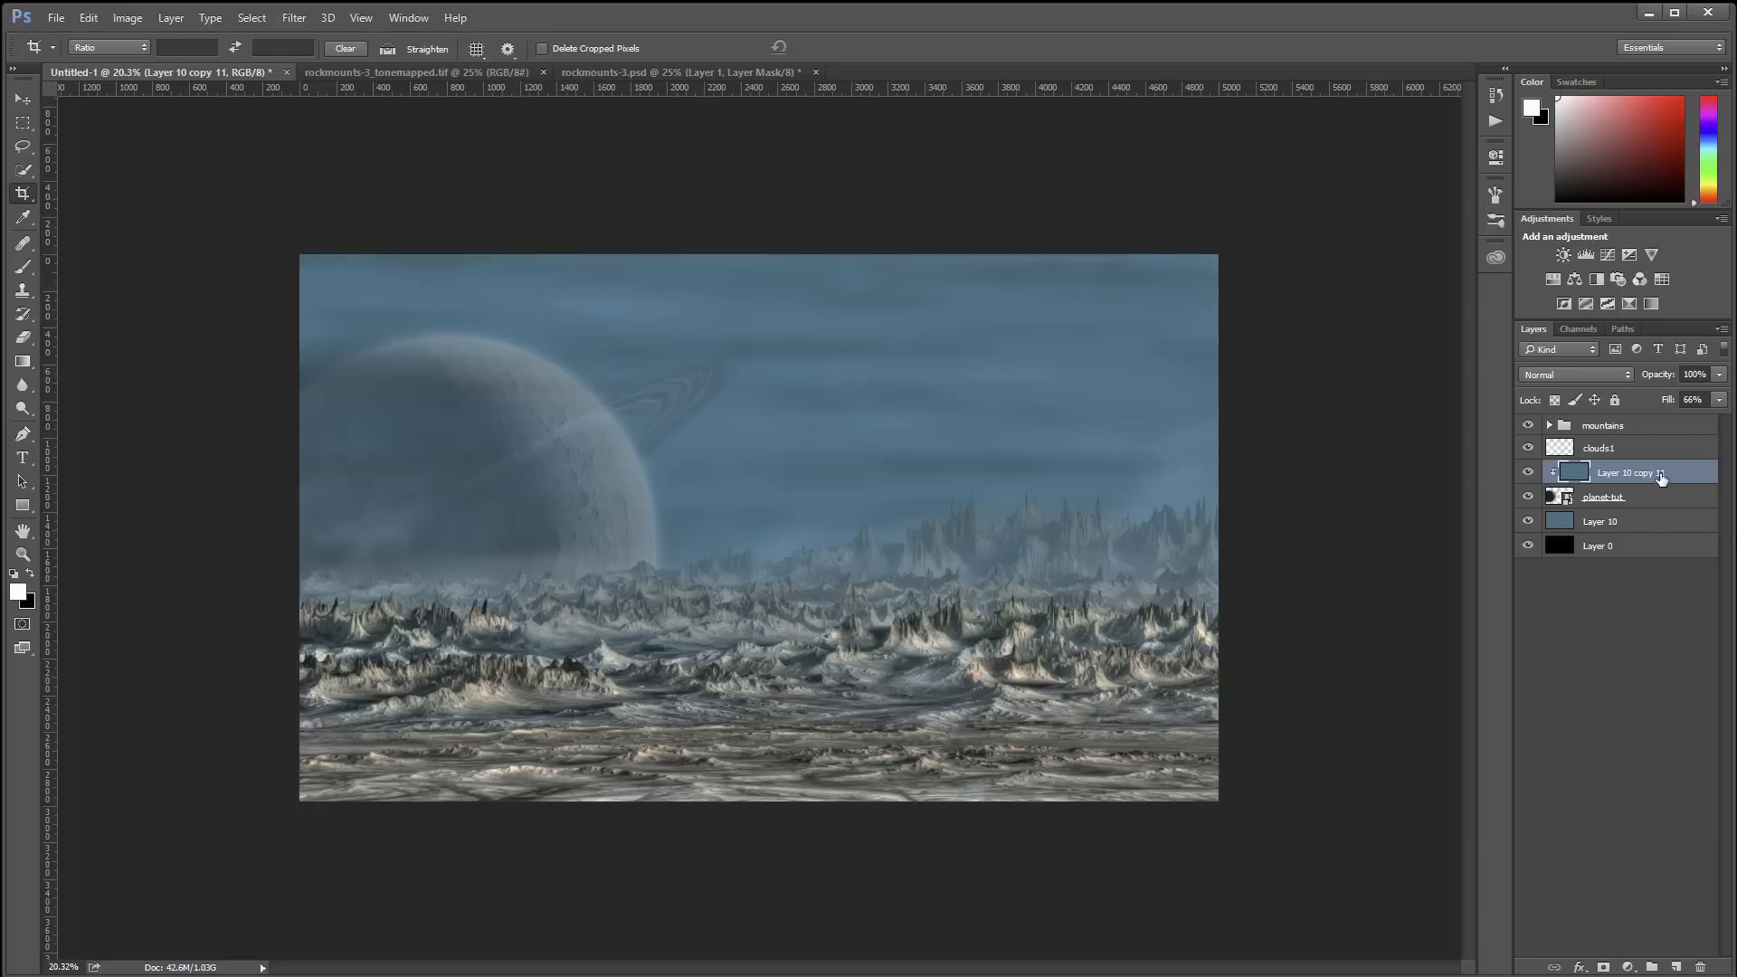
Add a new layer above Layer 10 copy 11 and brush a faint white glow along the sky's right edge at 1300 px
left_click(1676, 968)
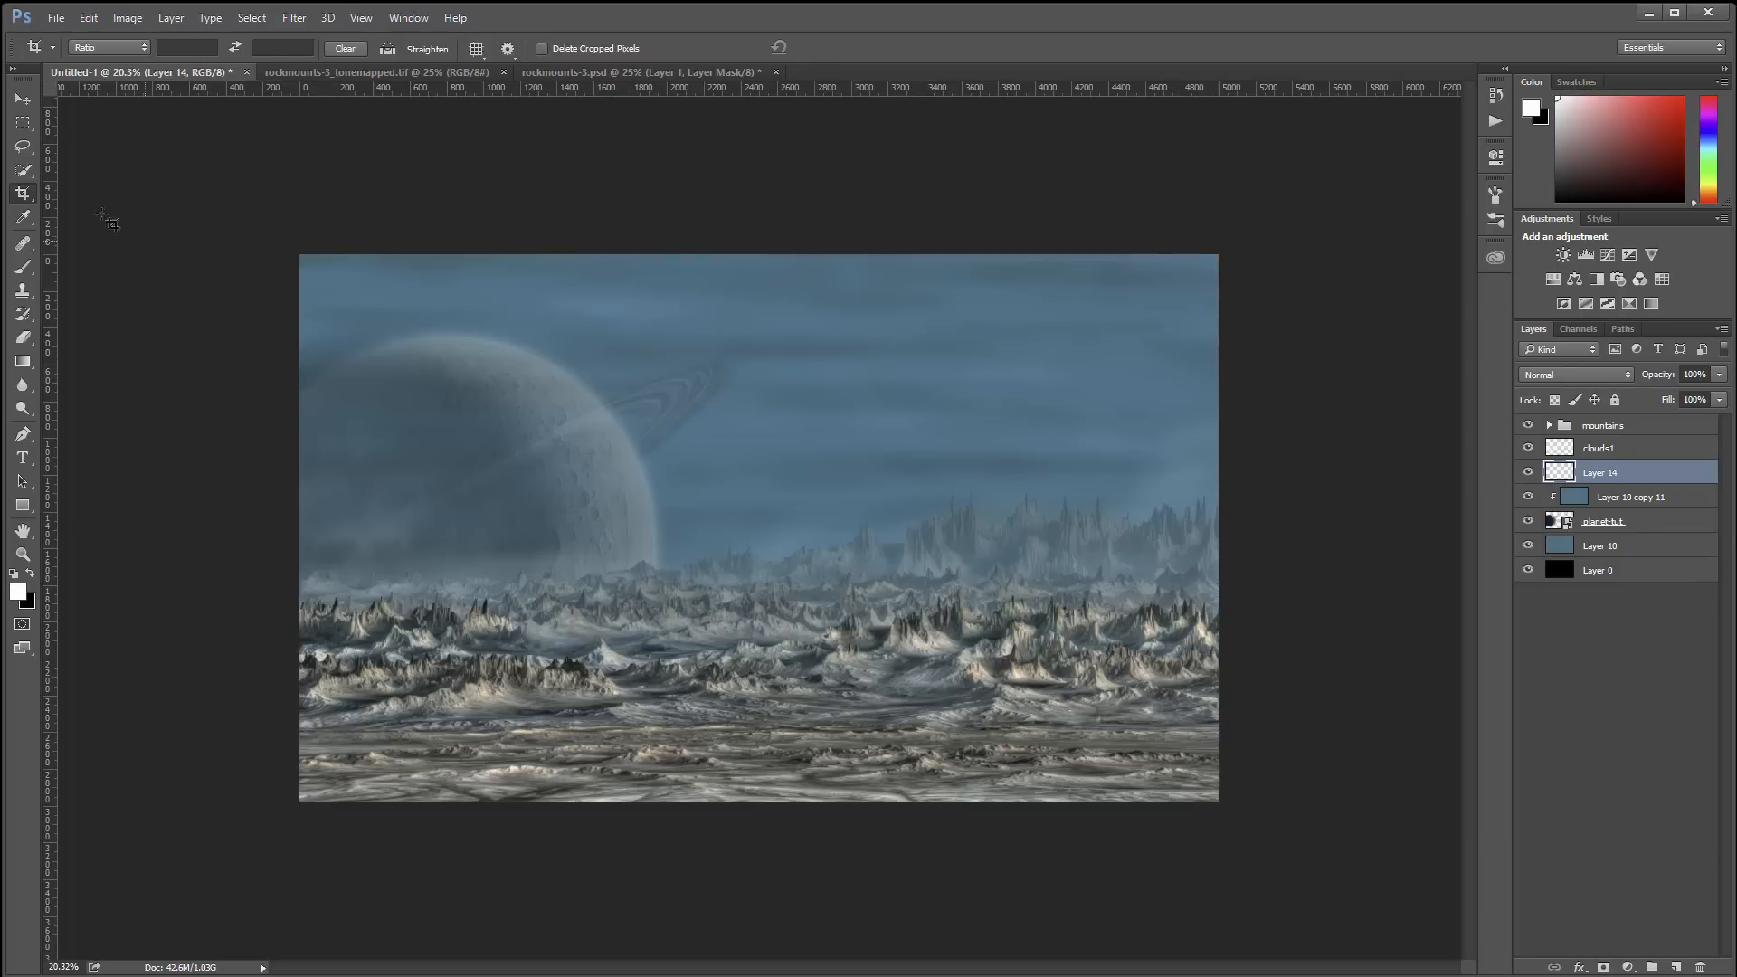
left_click(23, 269)
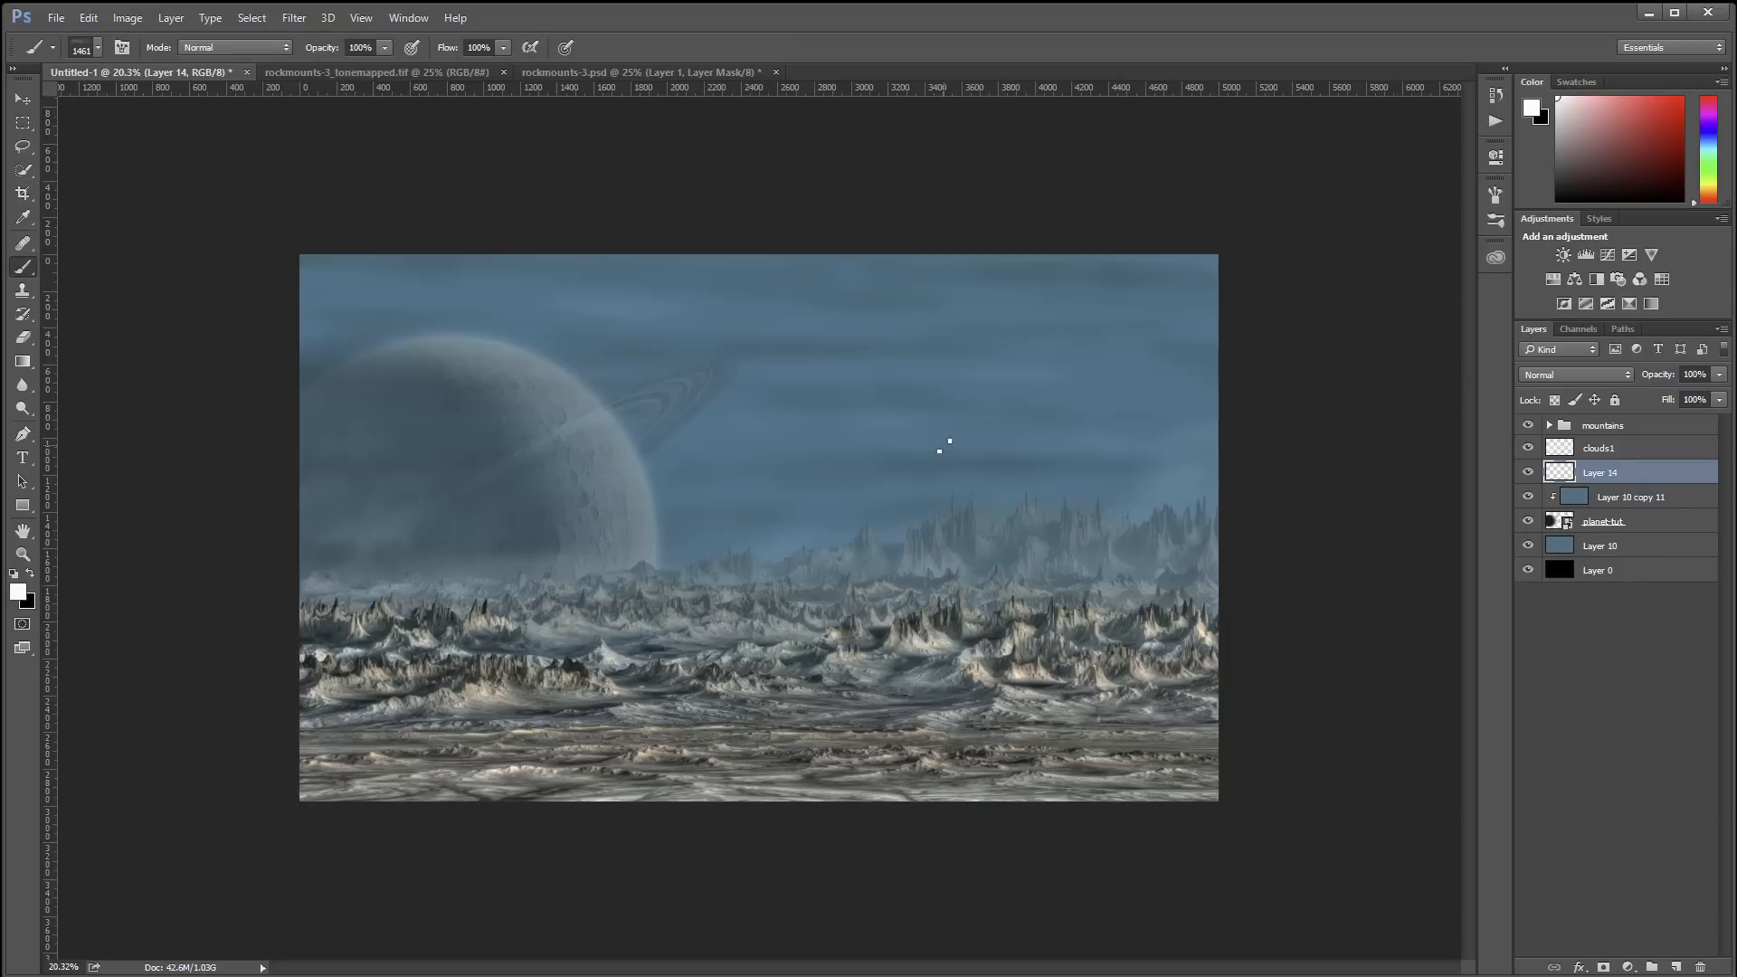
right_click(944, 446)
left_click(1062, 572)
left_click(1233, 241)
left_click_drag(1233, 241, 1204, 426)
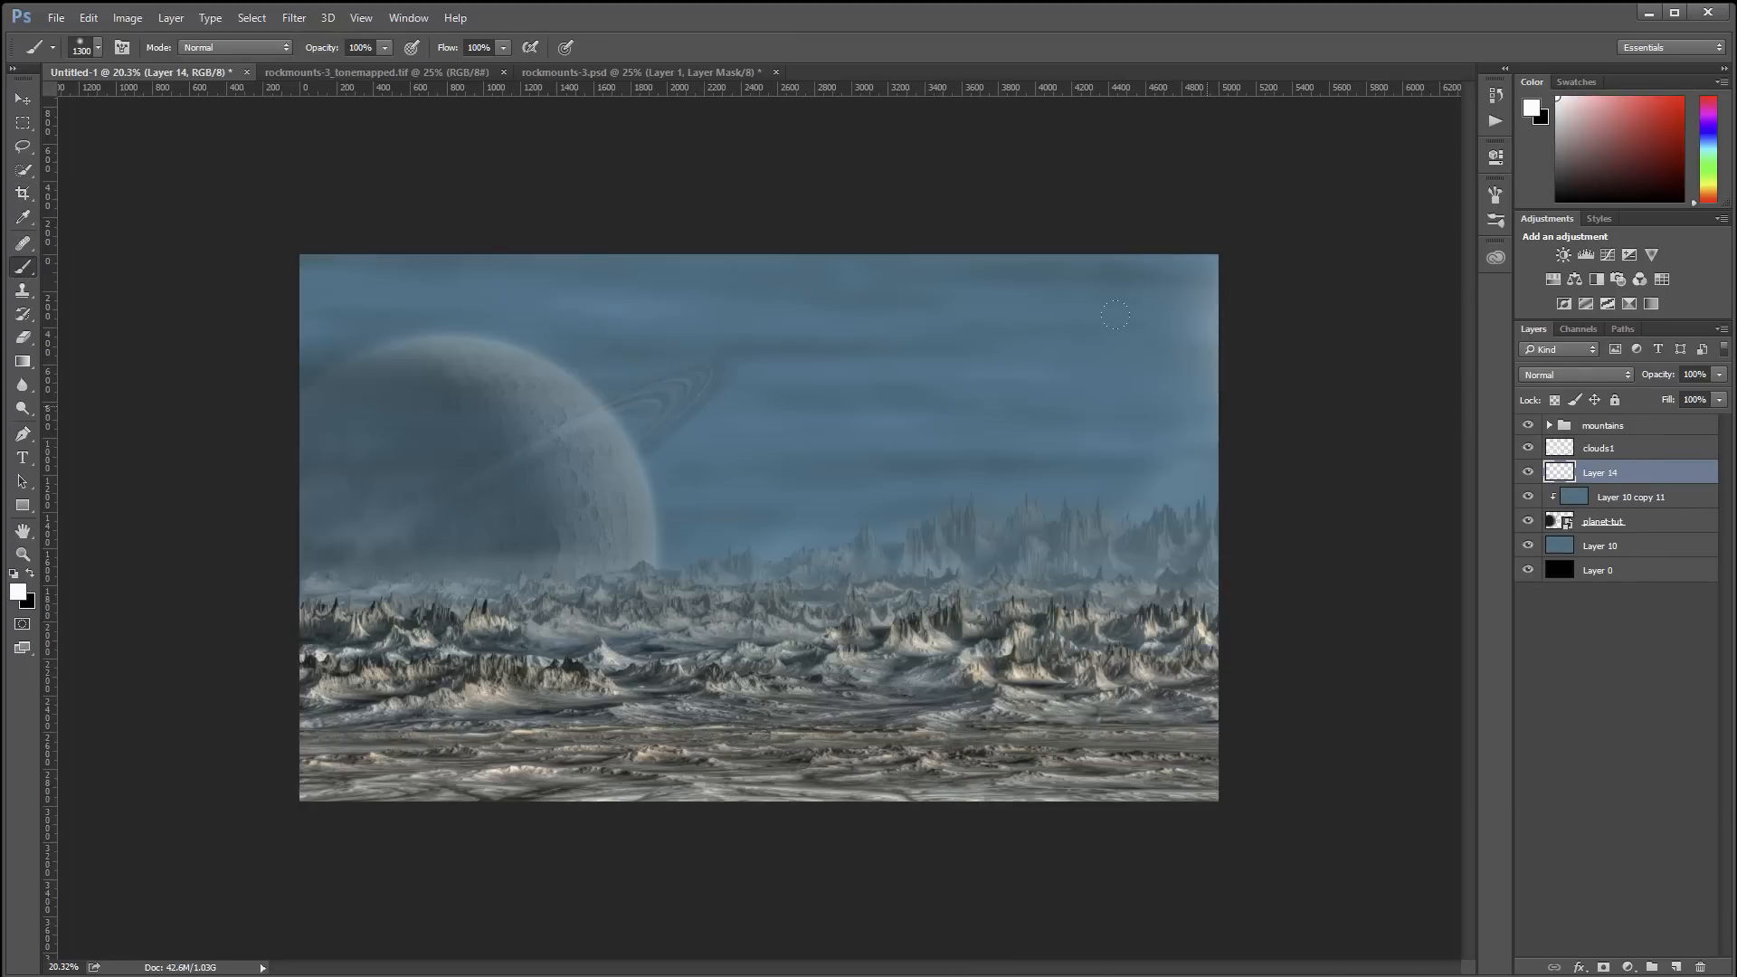
key("bracketleft")
left_click(1188, 396)
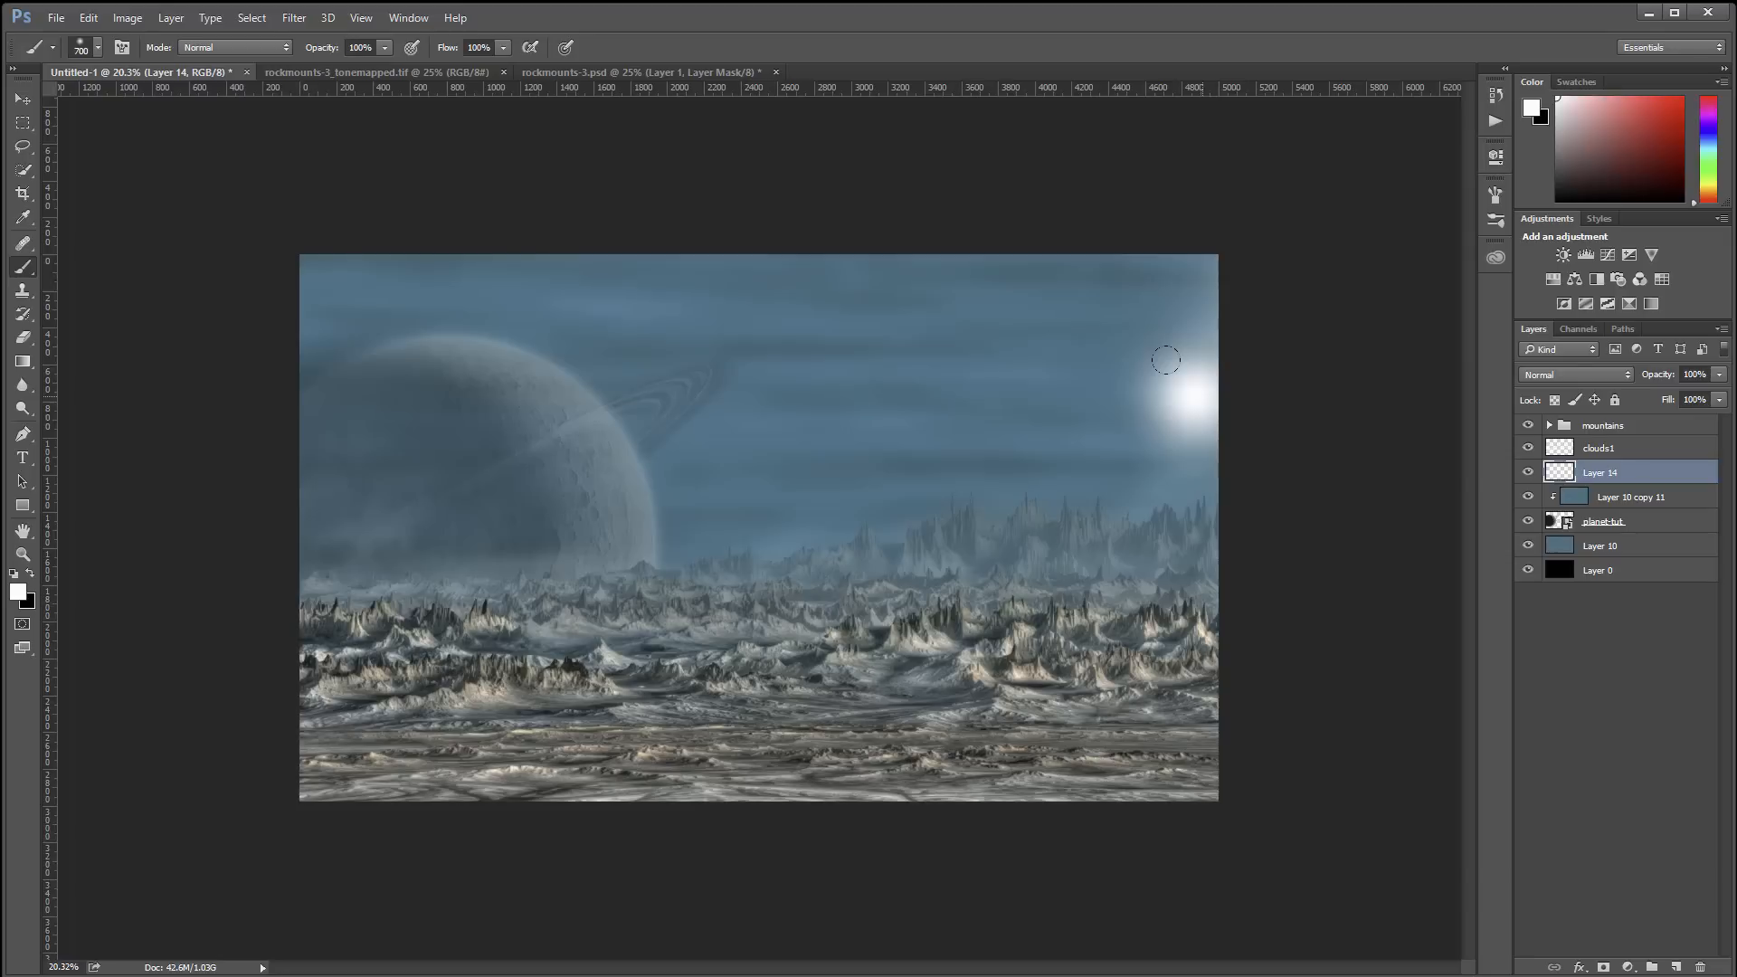
key("ctrl+z")
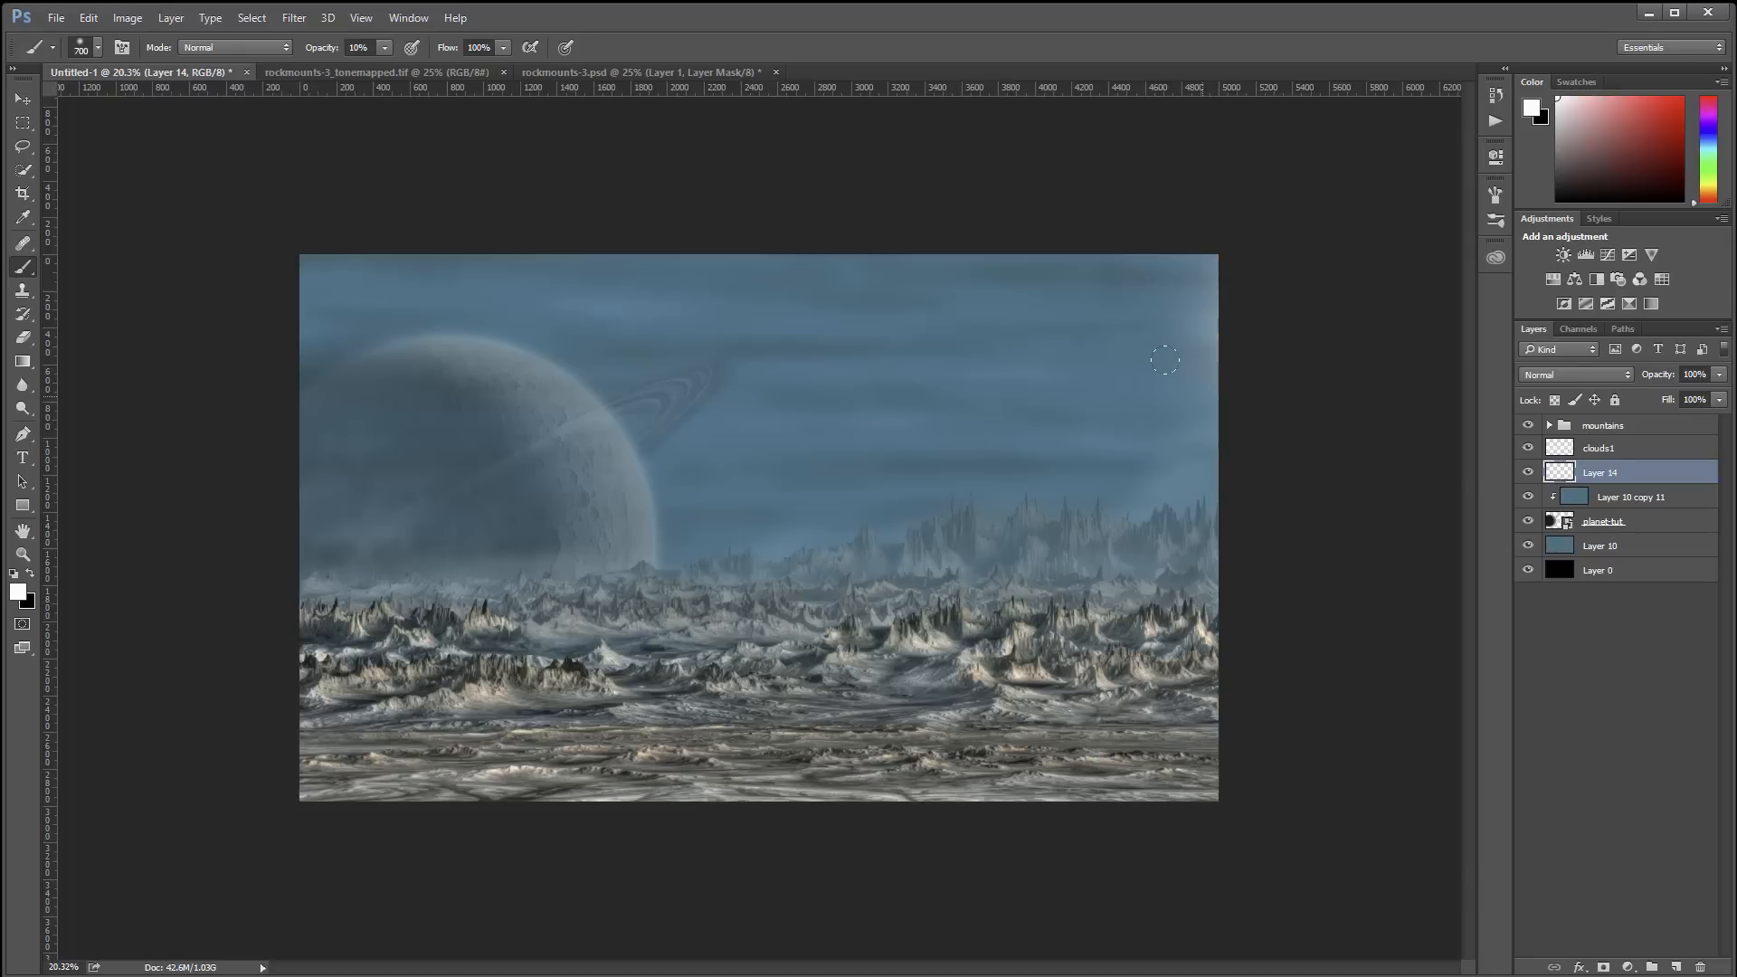
key("ctrl+z")
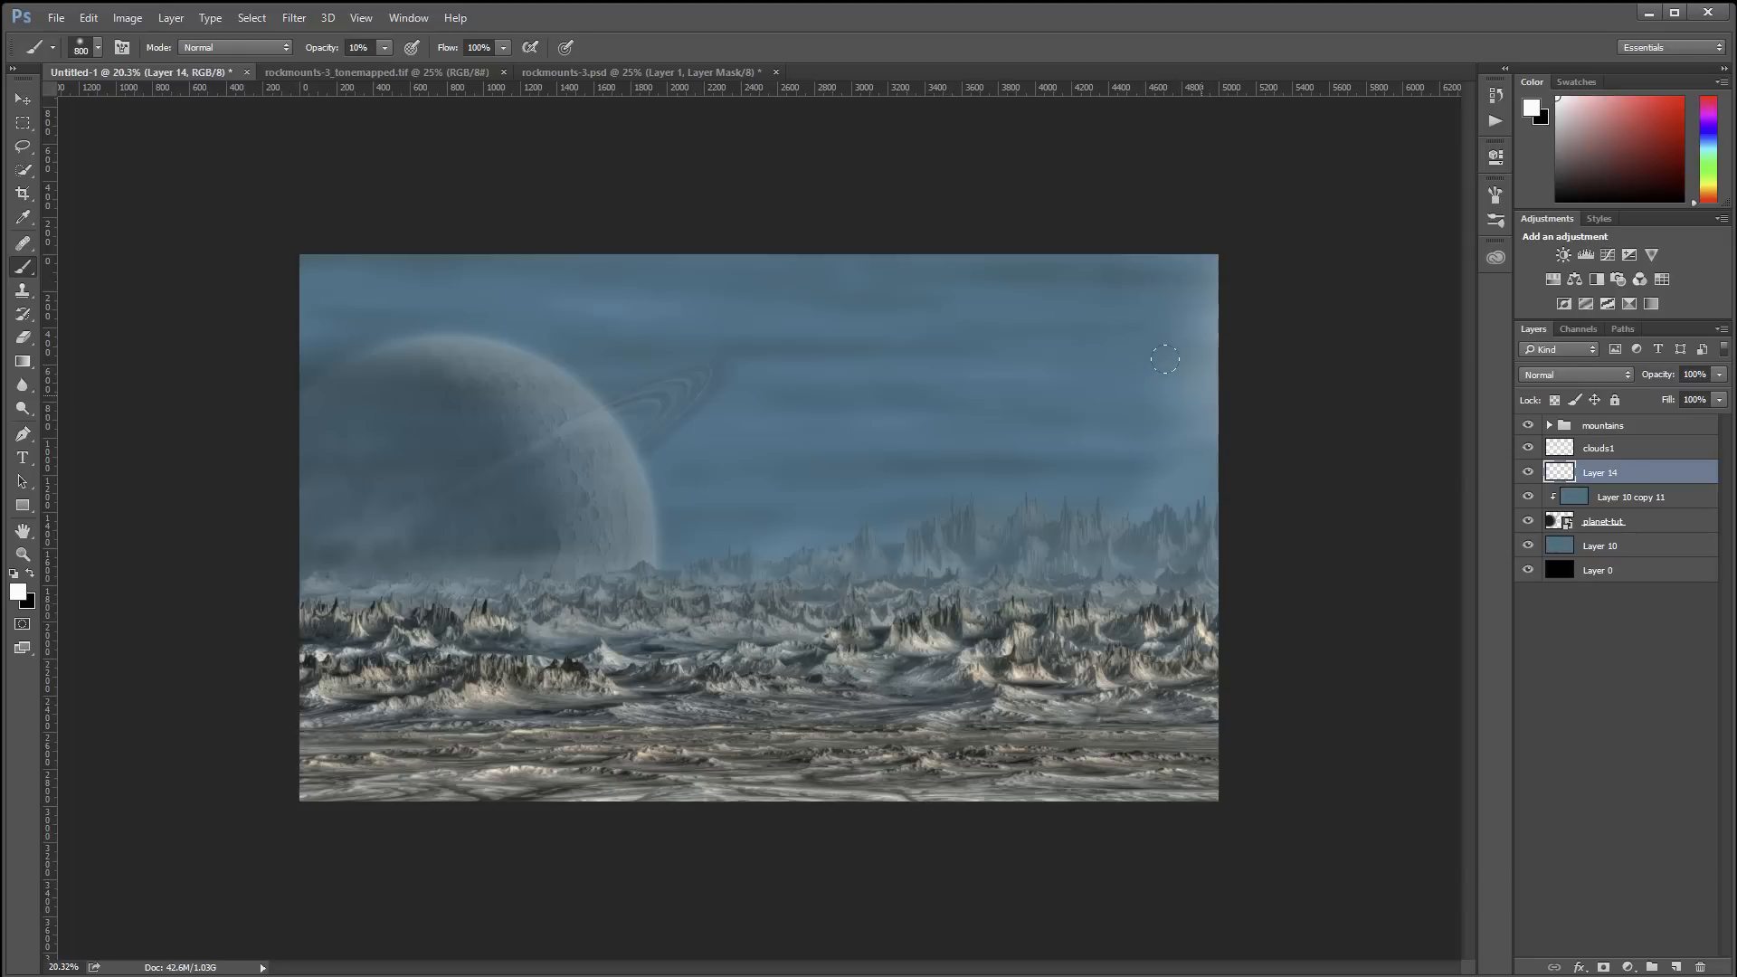
Build up a soft sun glow at the sky's right edge with a white brush at 10% opacity, growing to 1200 px
left_click(1202, 395)
left_click(1201, 395)
key("bracketright")
key("bracketright")
left_click(1202, 395)
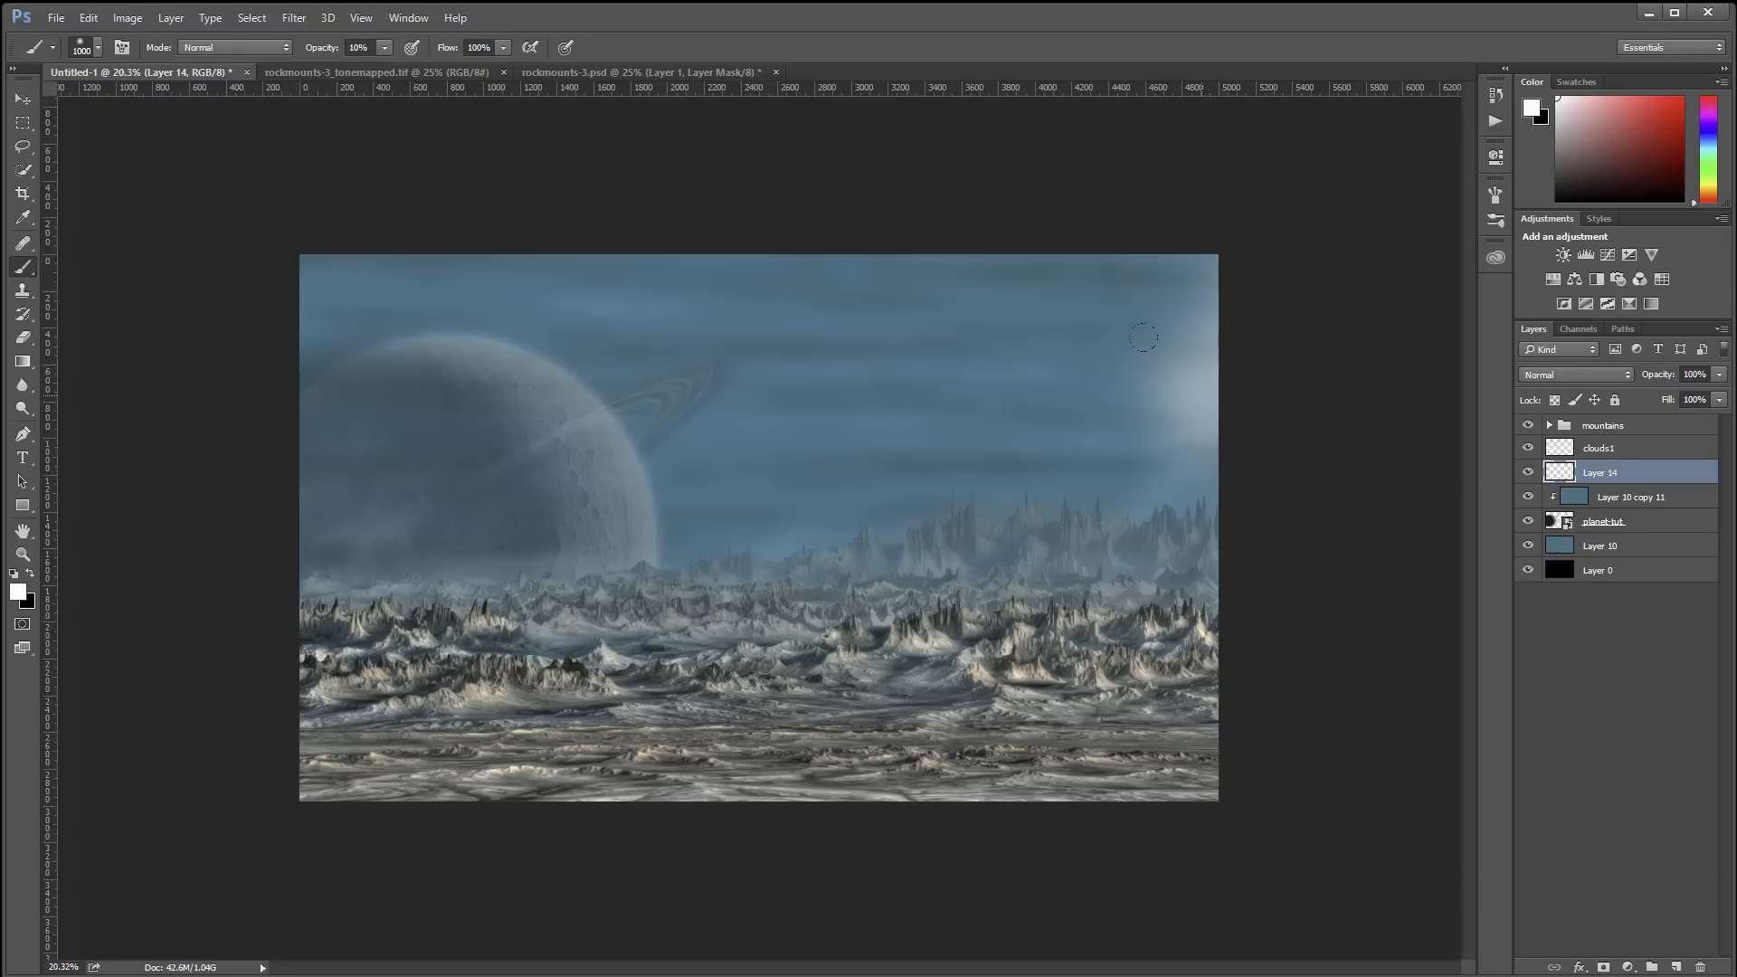
left_click(1142, 337)
key("bracketright")
left_click(1129, 323)
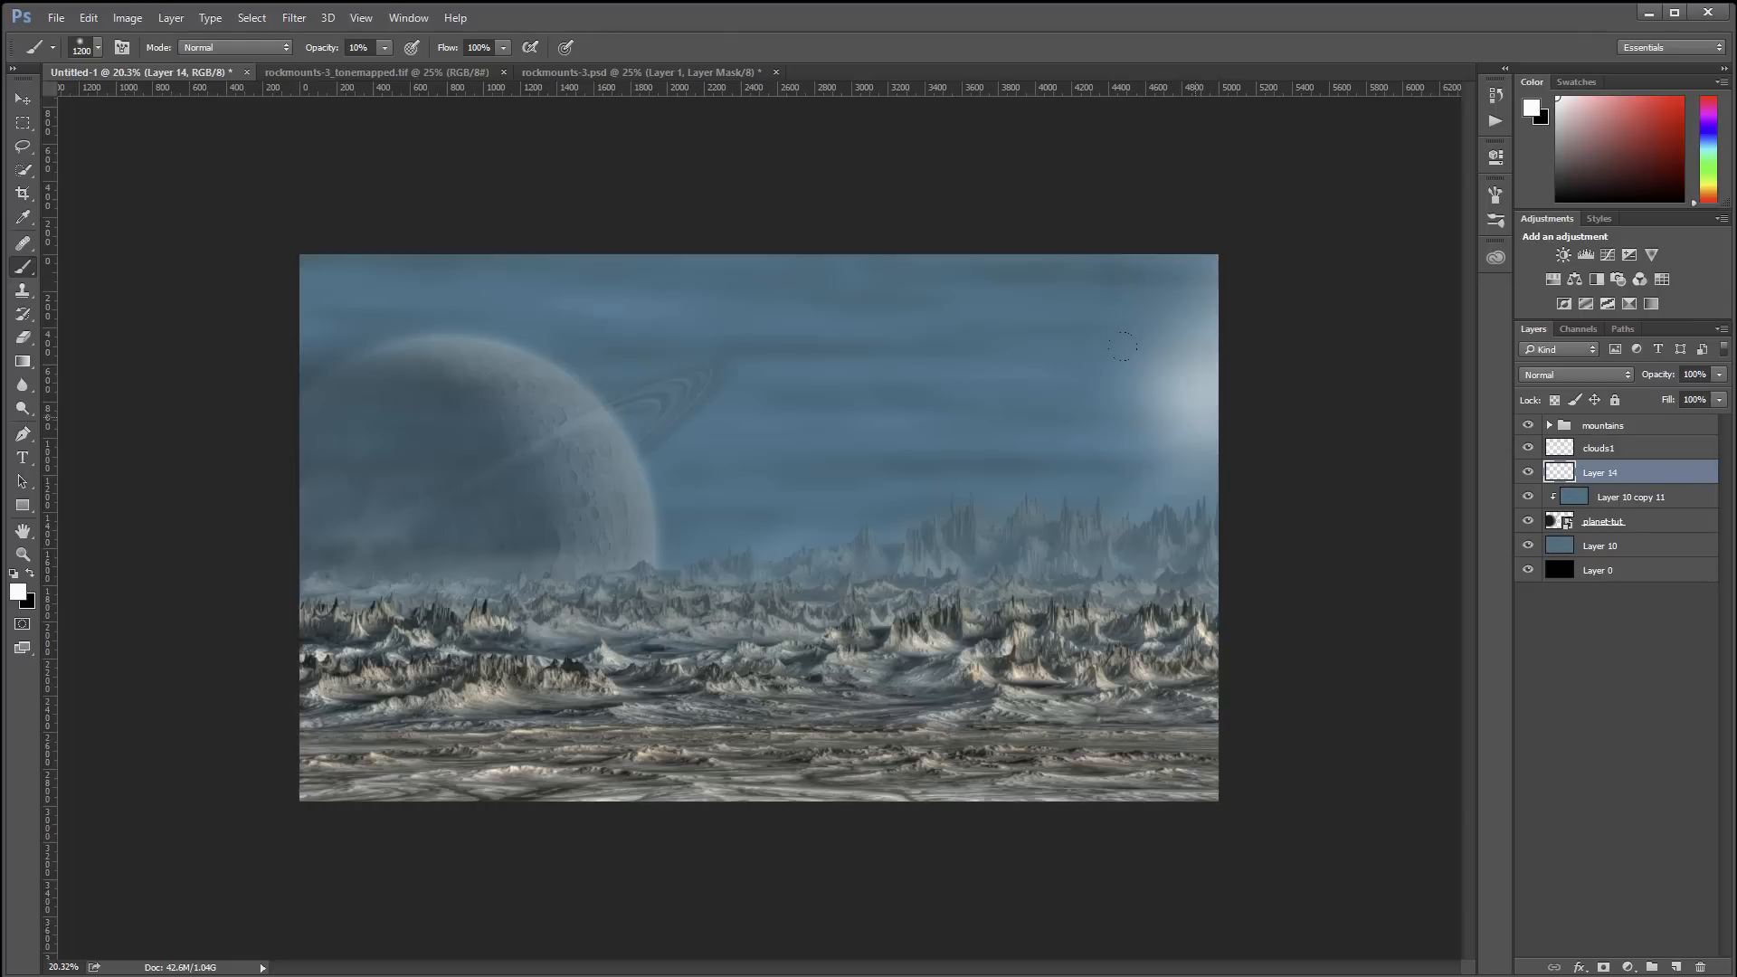
left_click(1197, 417)
left_click(1195, 384)
left_click(1180, 398)
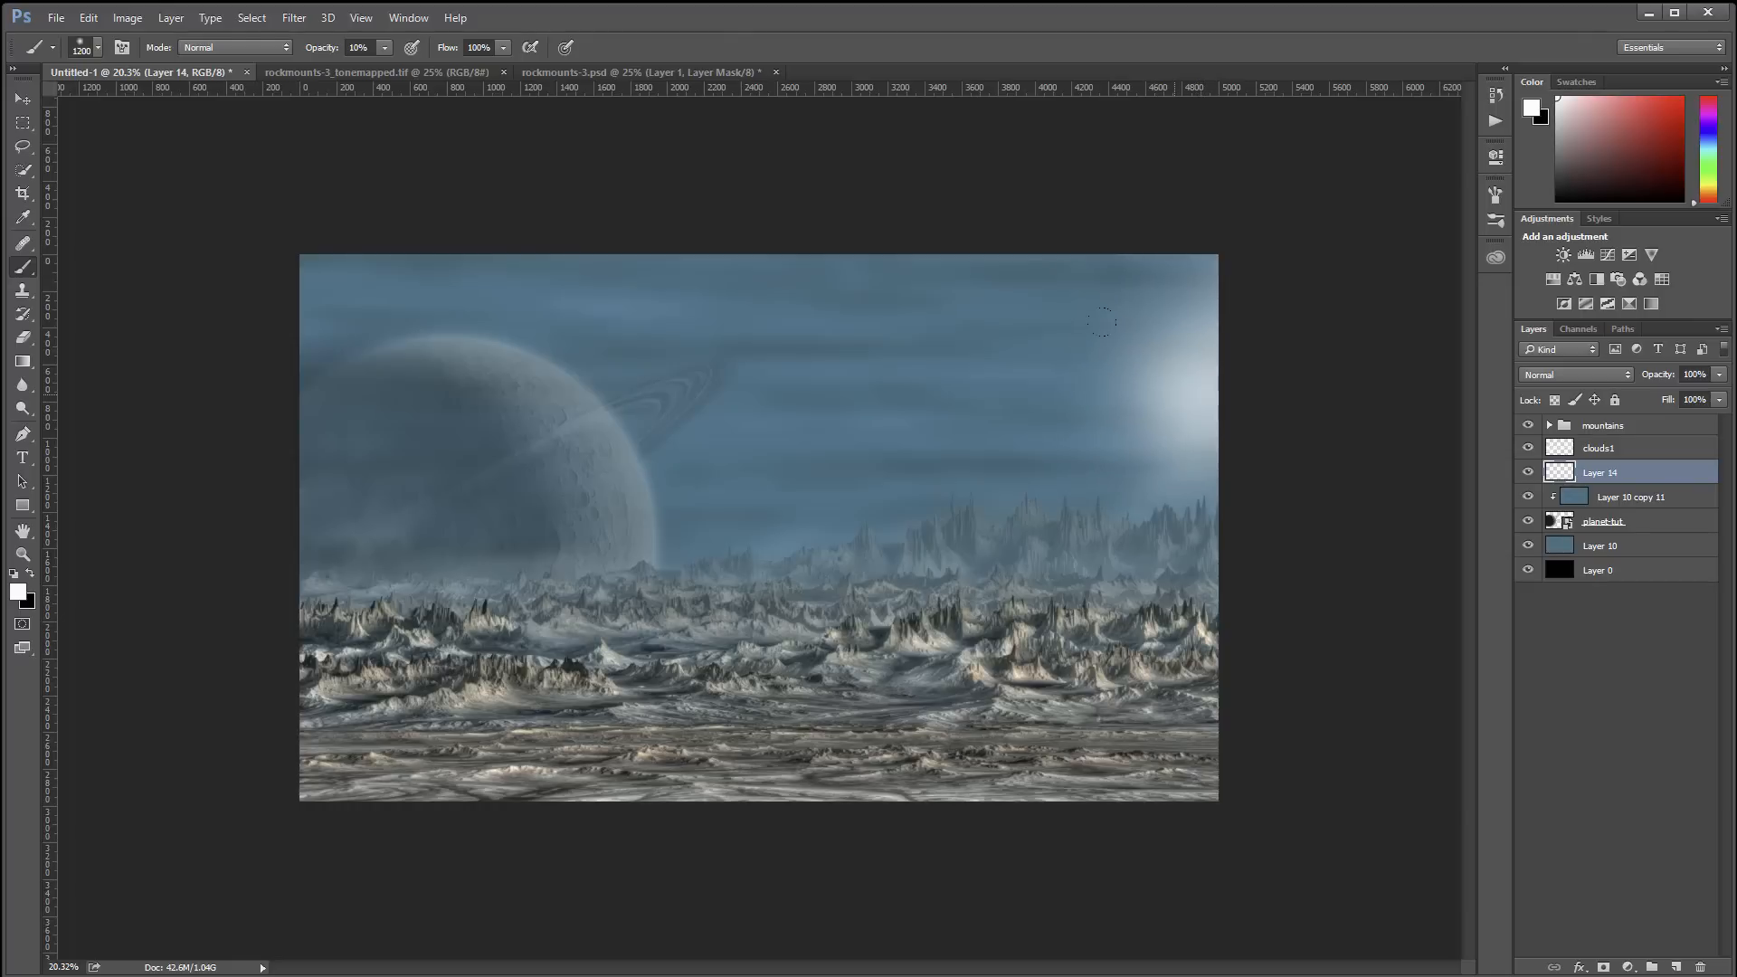
left_click(1124, 382)
left_click(1106, 386)
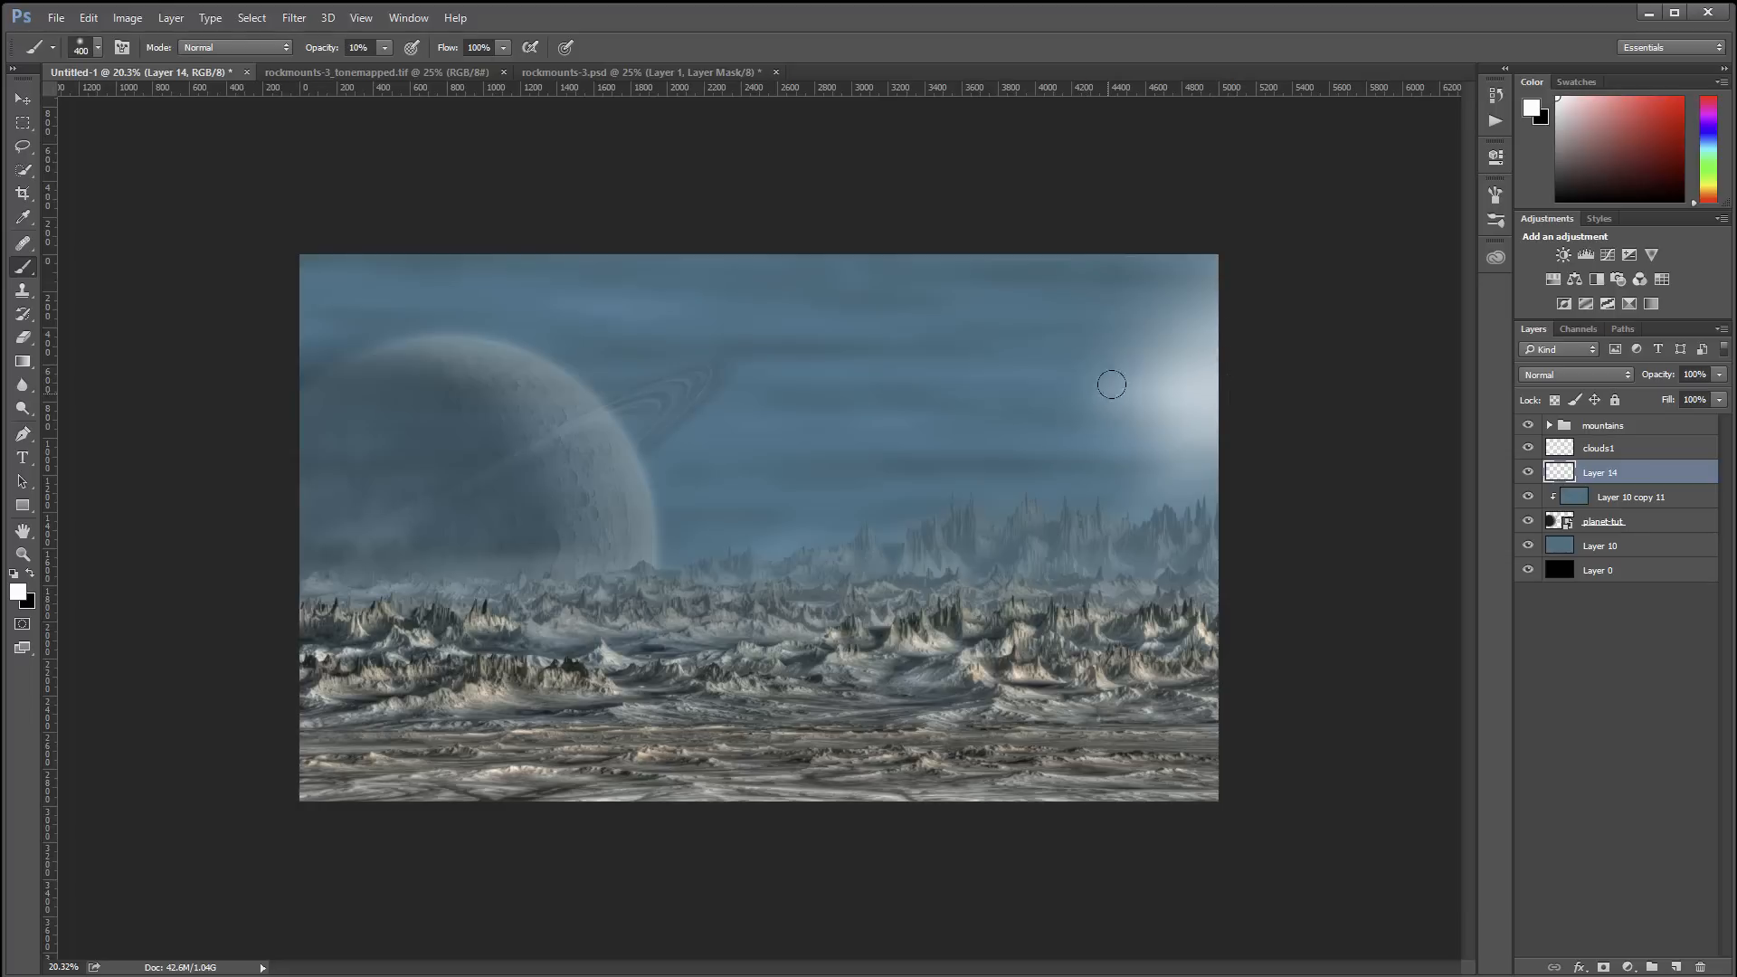
Brighten the sun glow on Layer 14 with a few white dabs of a 400 px brush at 10% opacity
left_click(1199, 308)
left_click(1177, 344)
left_click(1206, 407)
Apply a Gaussian Blur with a radius of 180.3 pixels to the glow on Layer 14
left_click(293, 20)
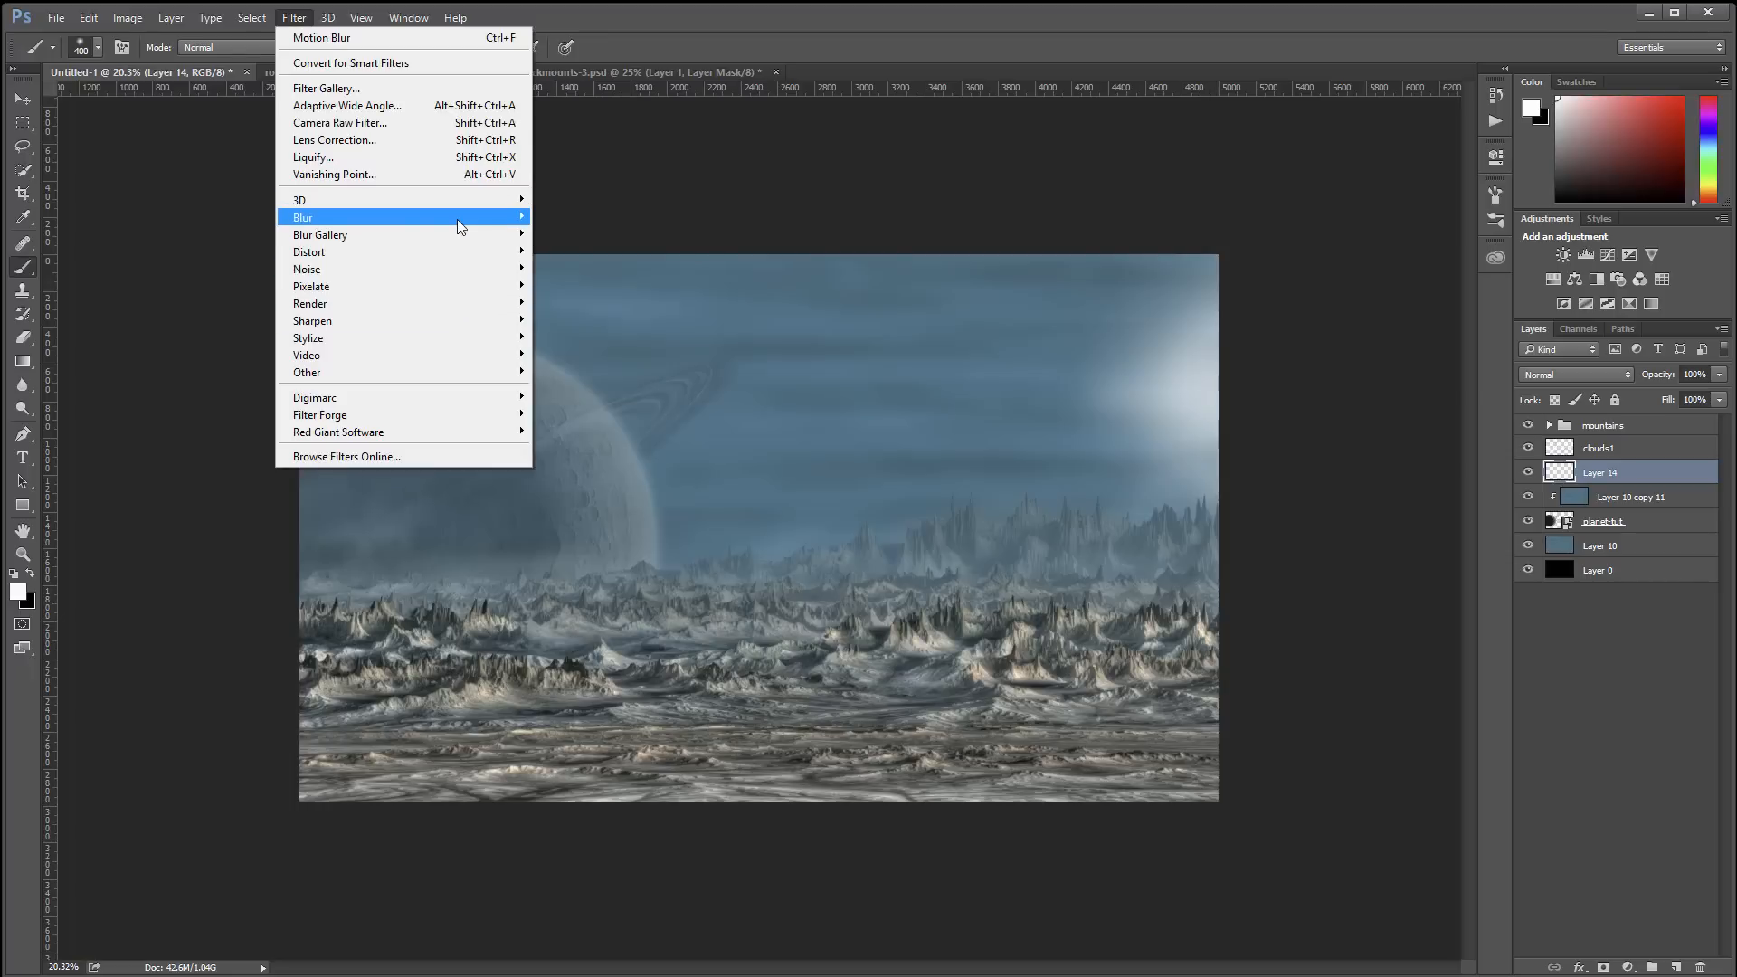
mouse_move(458, 217)
left_click(222, 286)
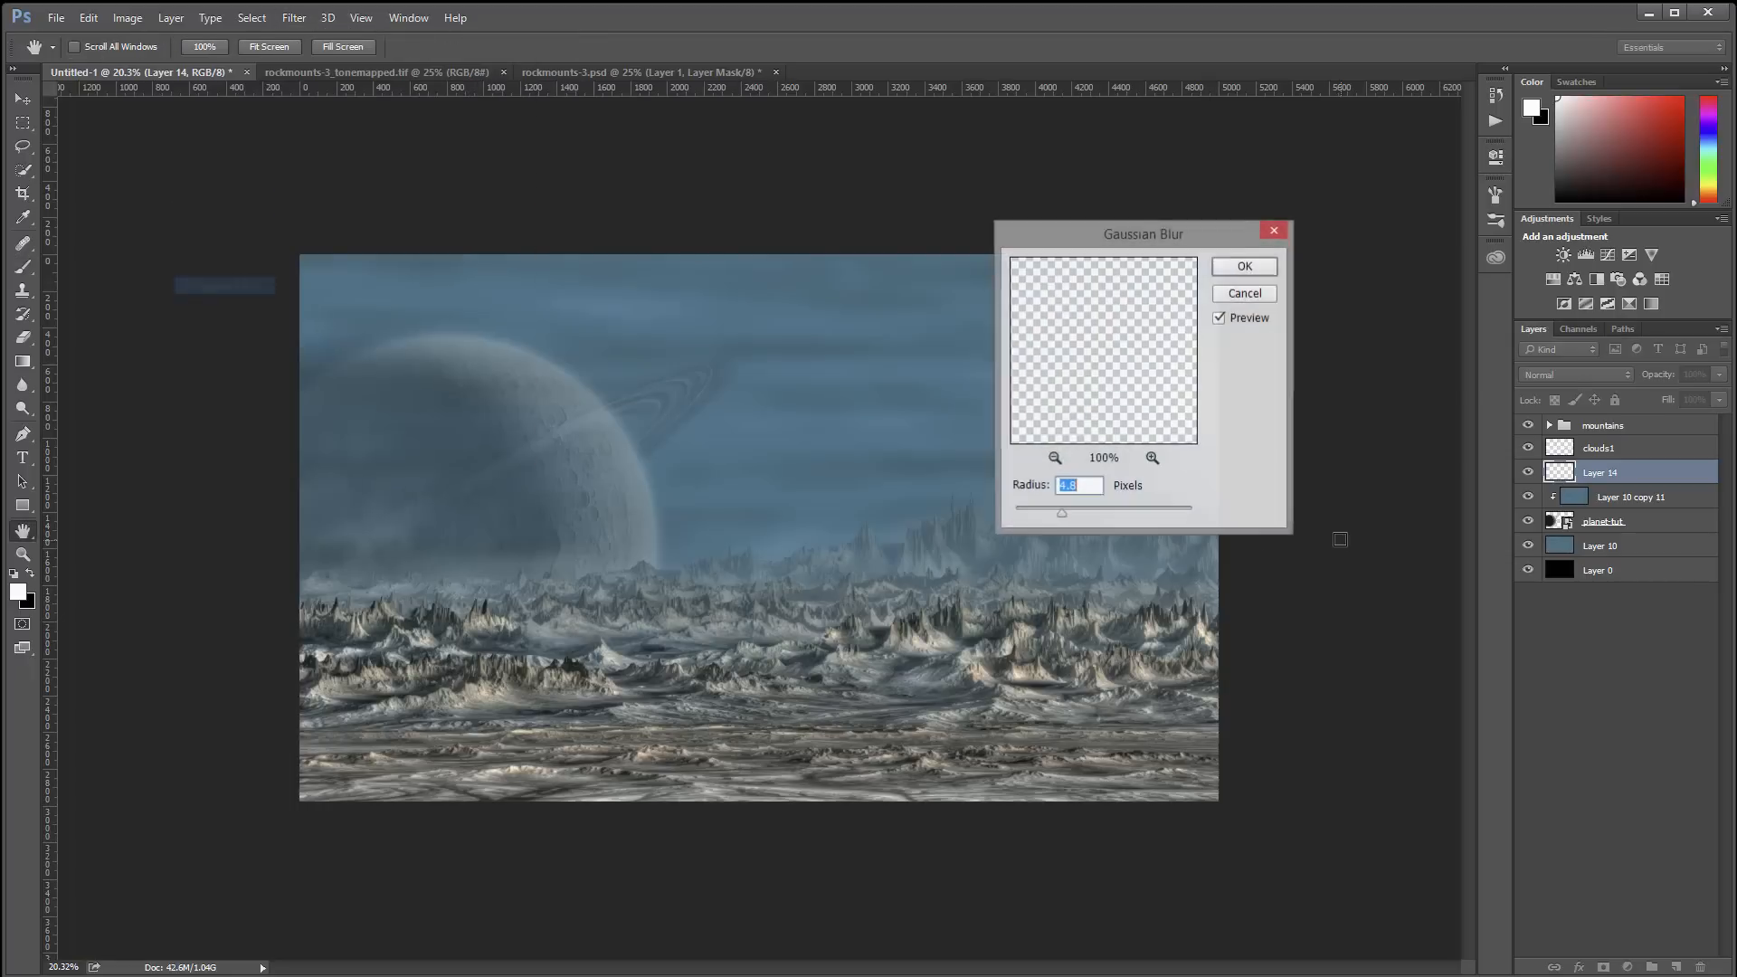
left_click_drag(1173, 235, 776, 355)
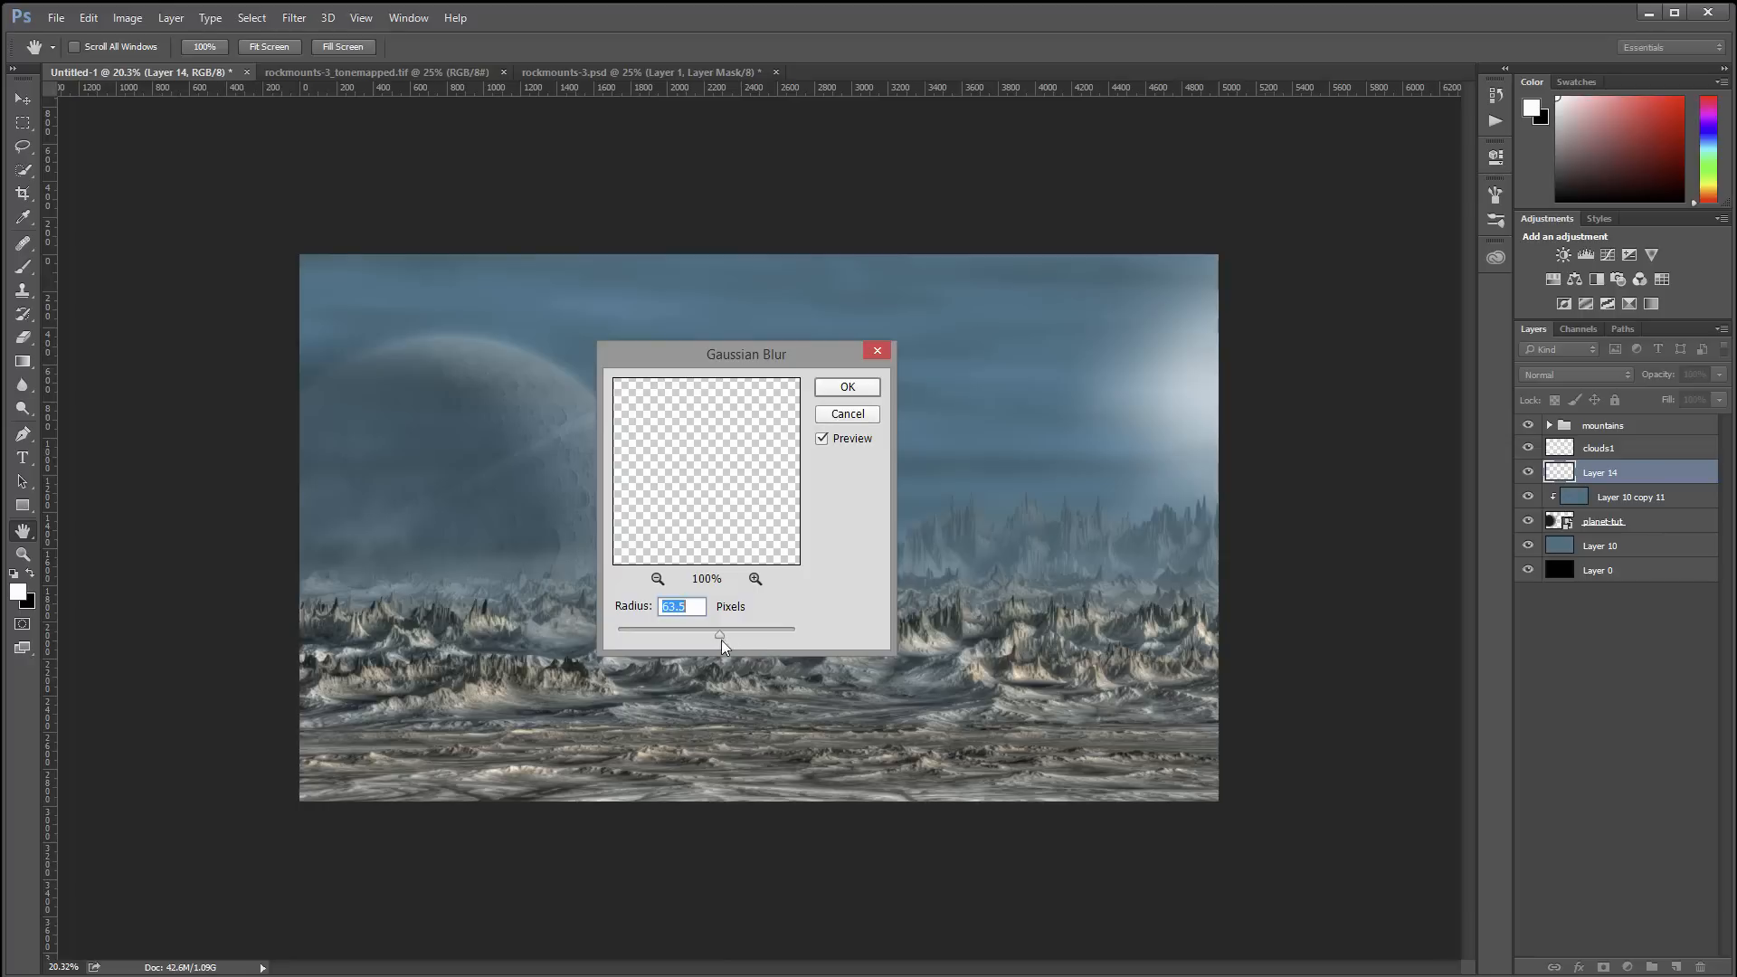
left_click_drag(720, 639, 758, 639)
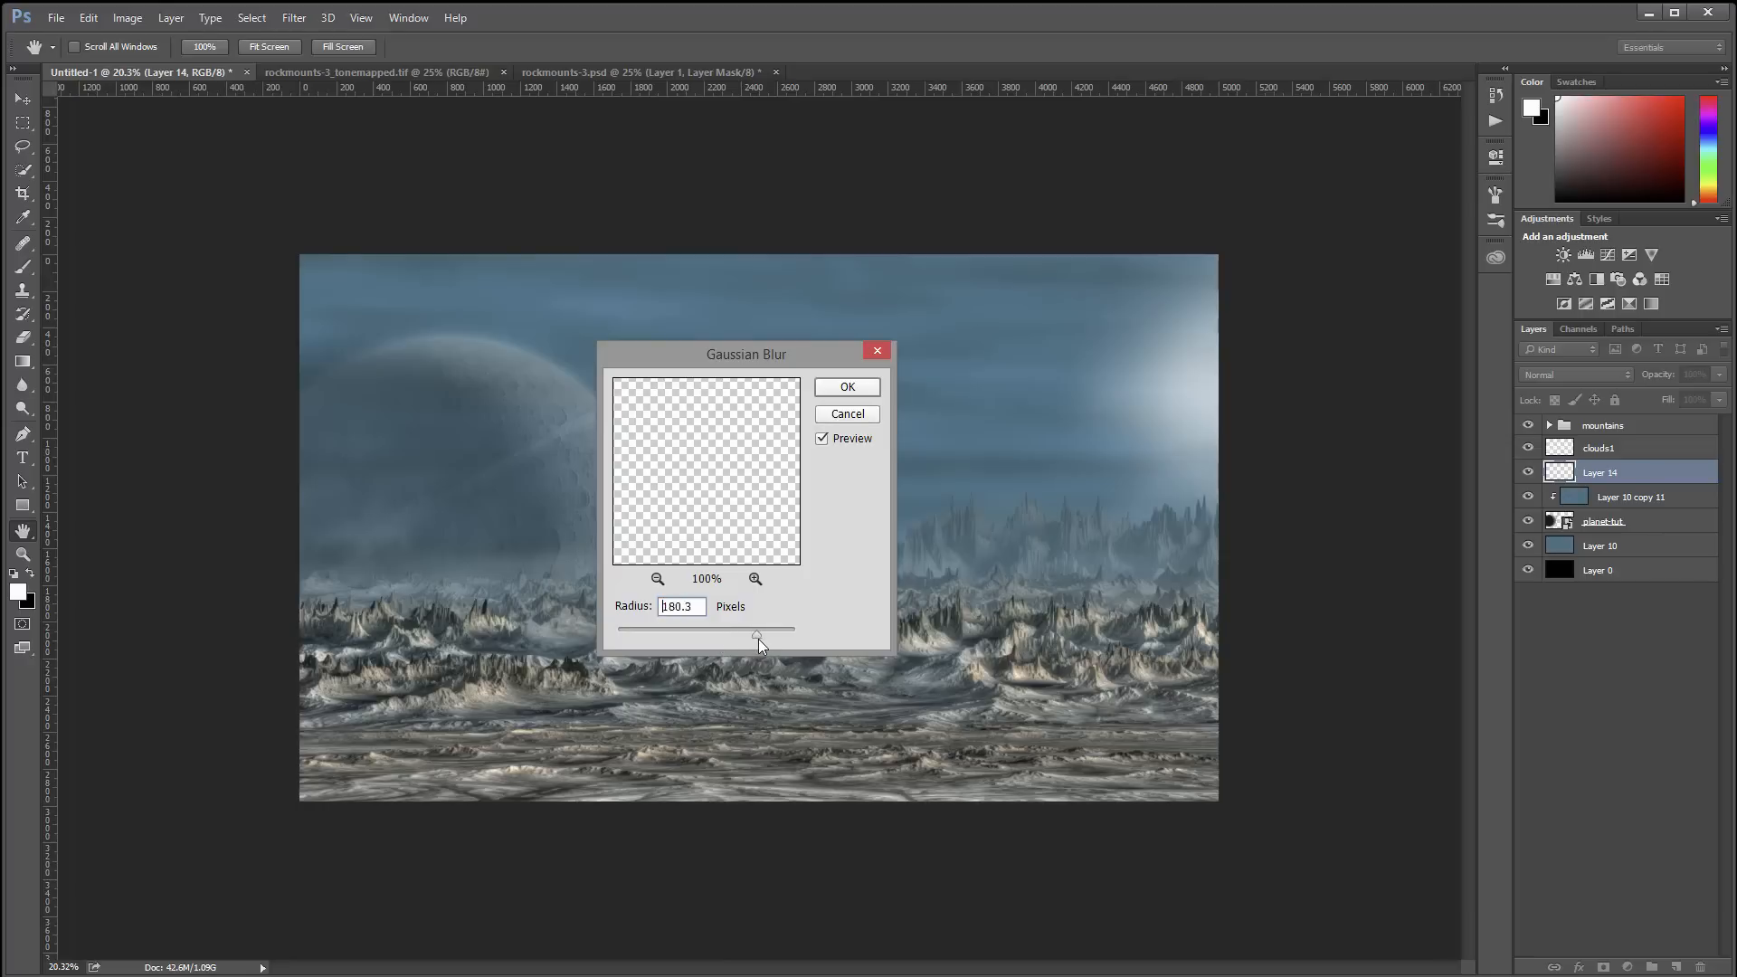
left_click(825, 380)
key("b")
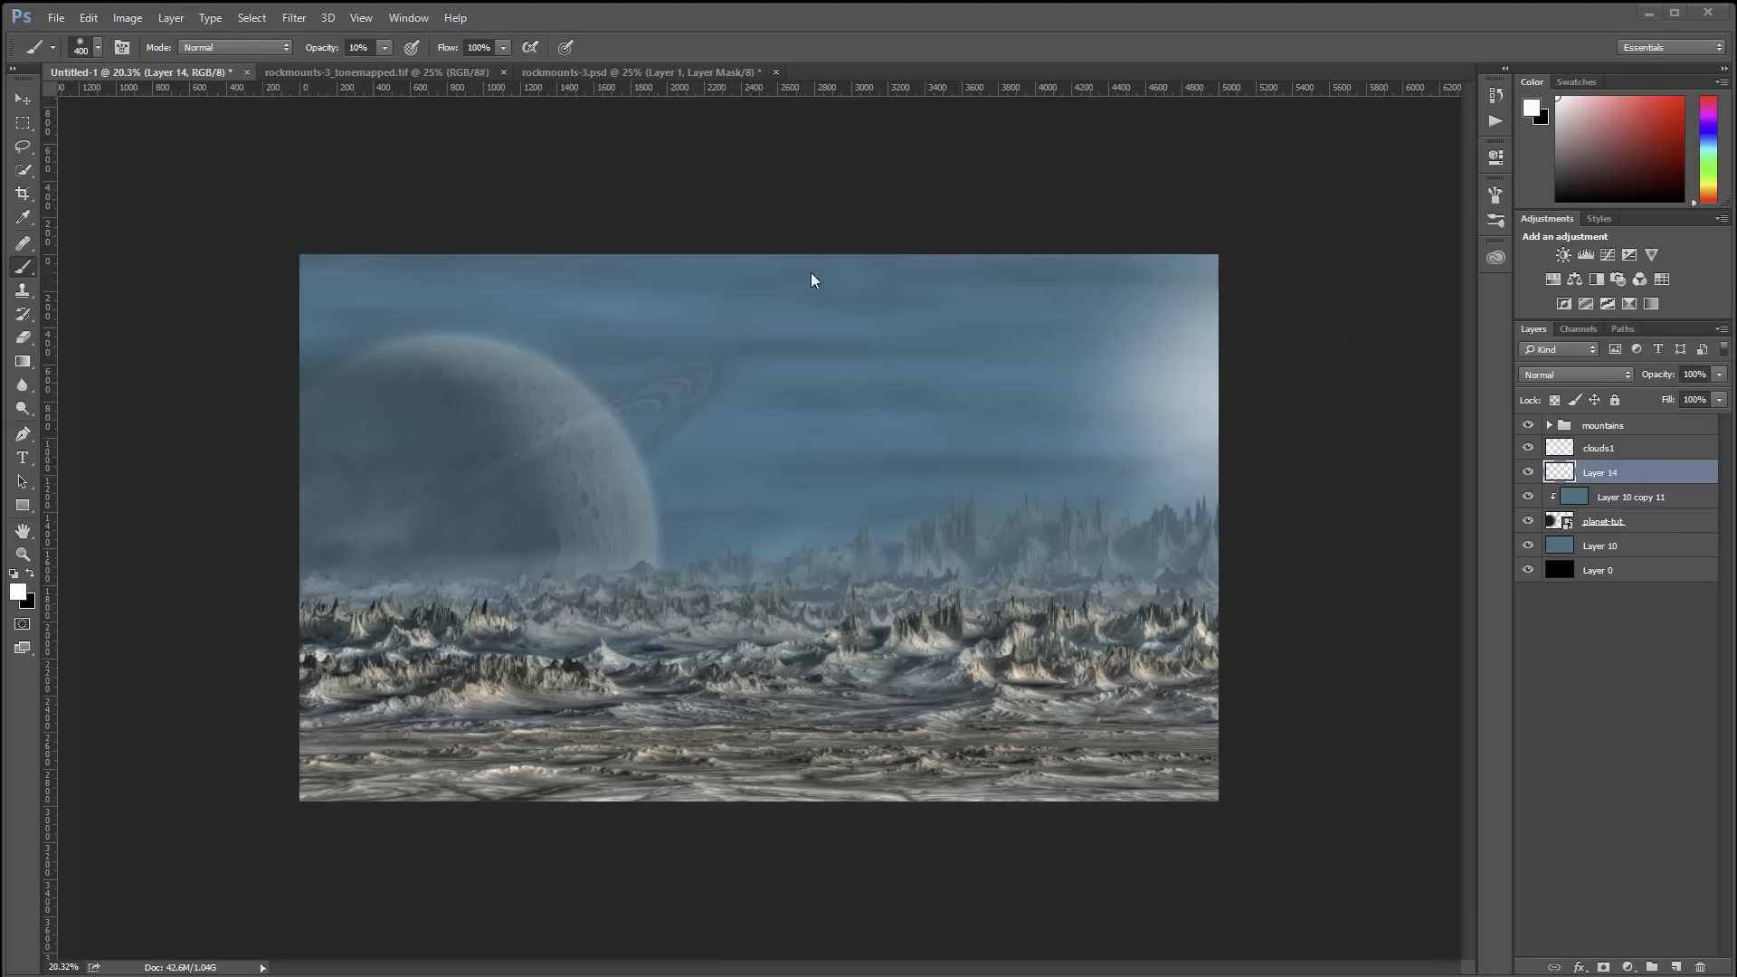
Add a mask to Layer 10 and darken the upper sky by painting black across it with an 800 px brush at 10% opacity
left_click(1625, 544)
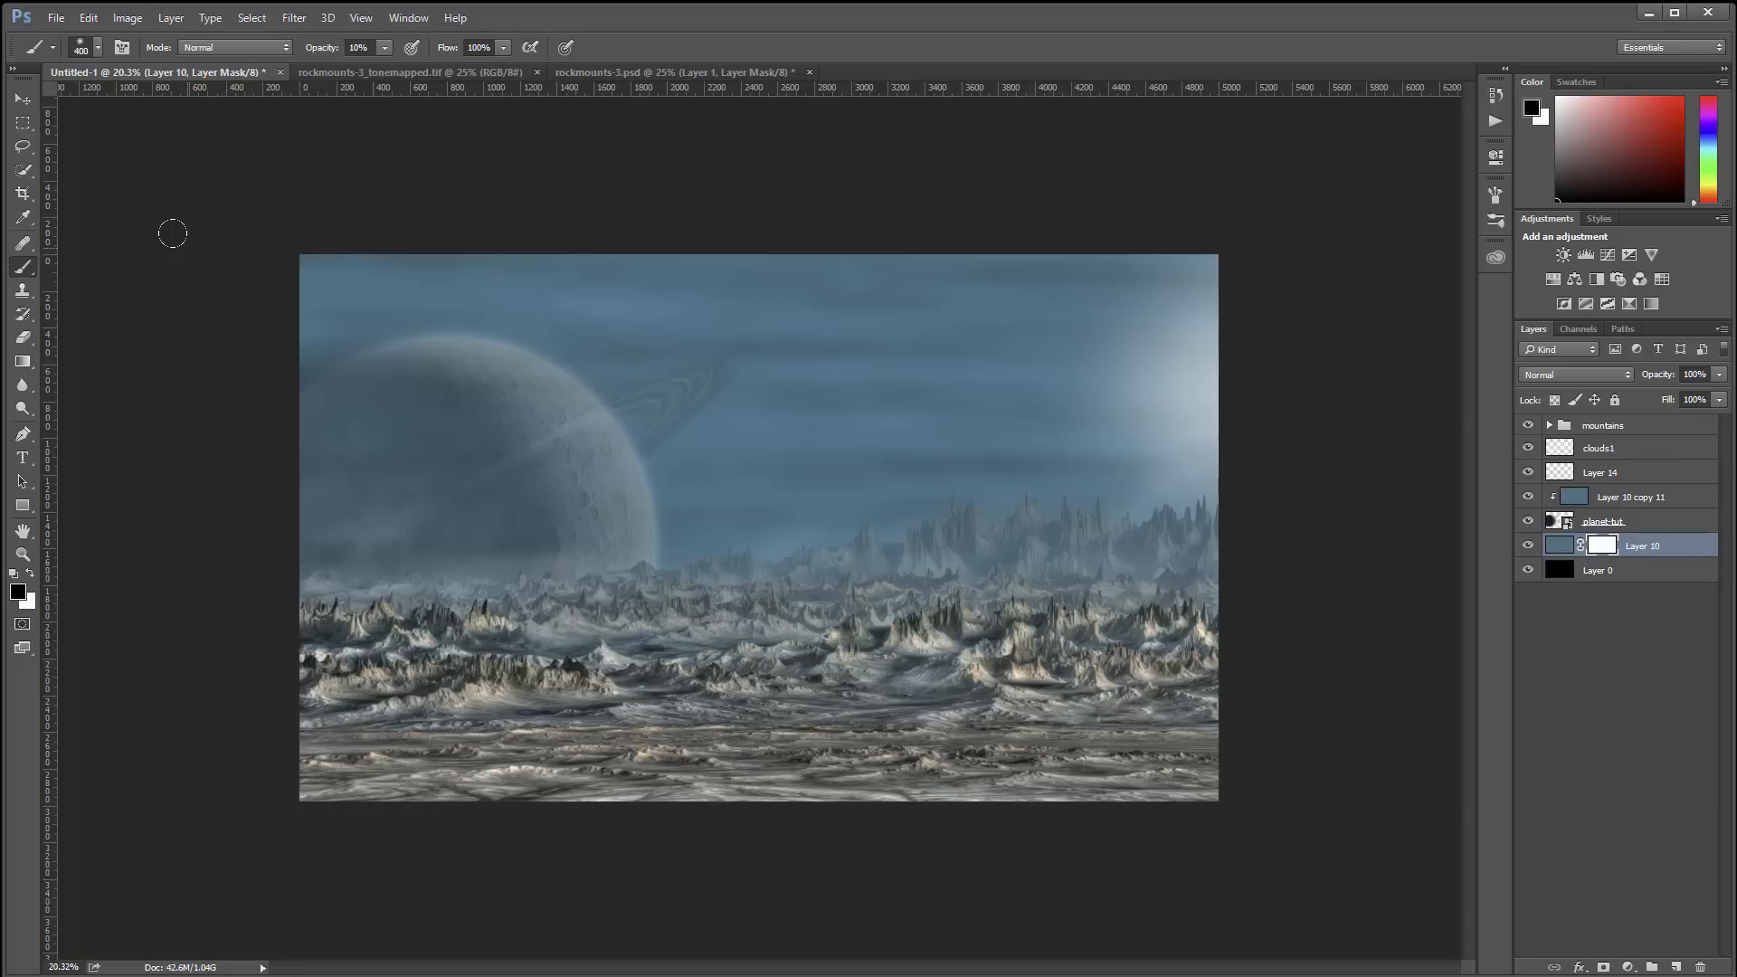
key("bracketright")
key("bracketright")
key("bracketright")
key("bracketright")
mouse_move(274, 249)
left_mouse_down()
mouse_move(623, 201)
mouse_move(1001, 213)
mouse_move(1284, 194)
mouse_move(1120, 226)
mouse_move(67, 232)
mouse_move(1196, 238)
mouse_move(1068, 299)
mouse_move(1085, 335)
mouse_move(995, 389)
mouse_move(103, 214)
mouse_move(465, 213)
mouse_move(653, 235)
left_mouse_up()
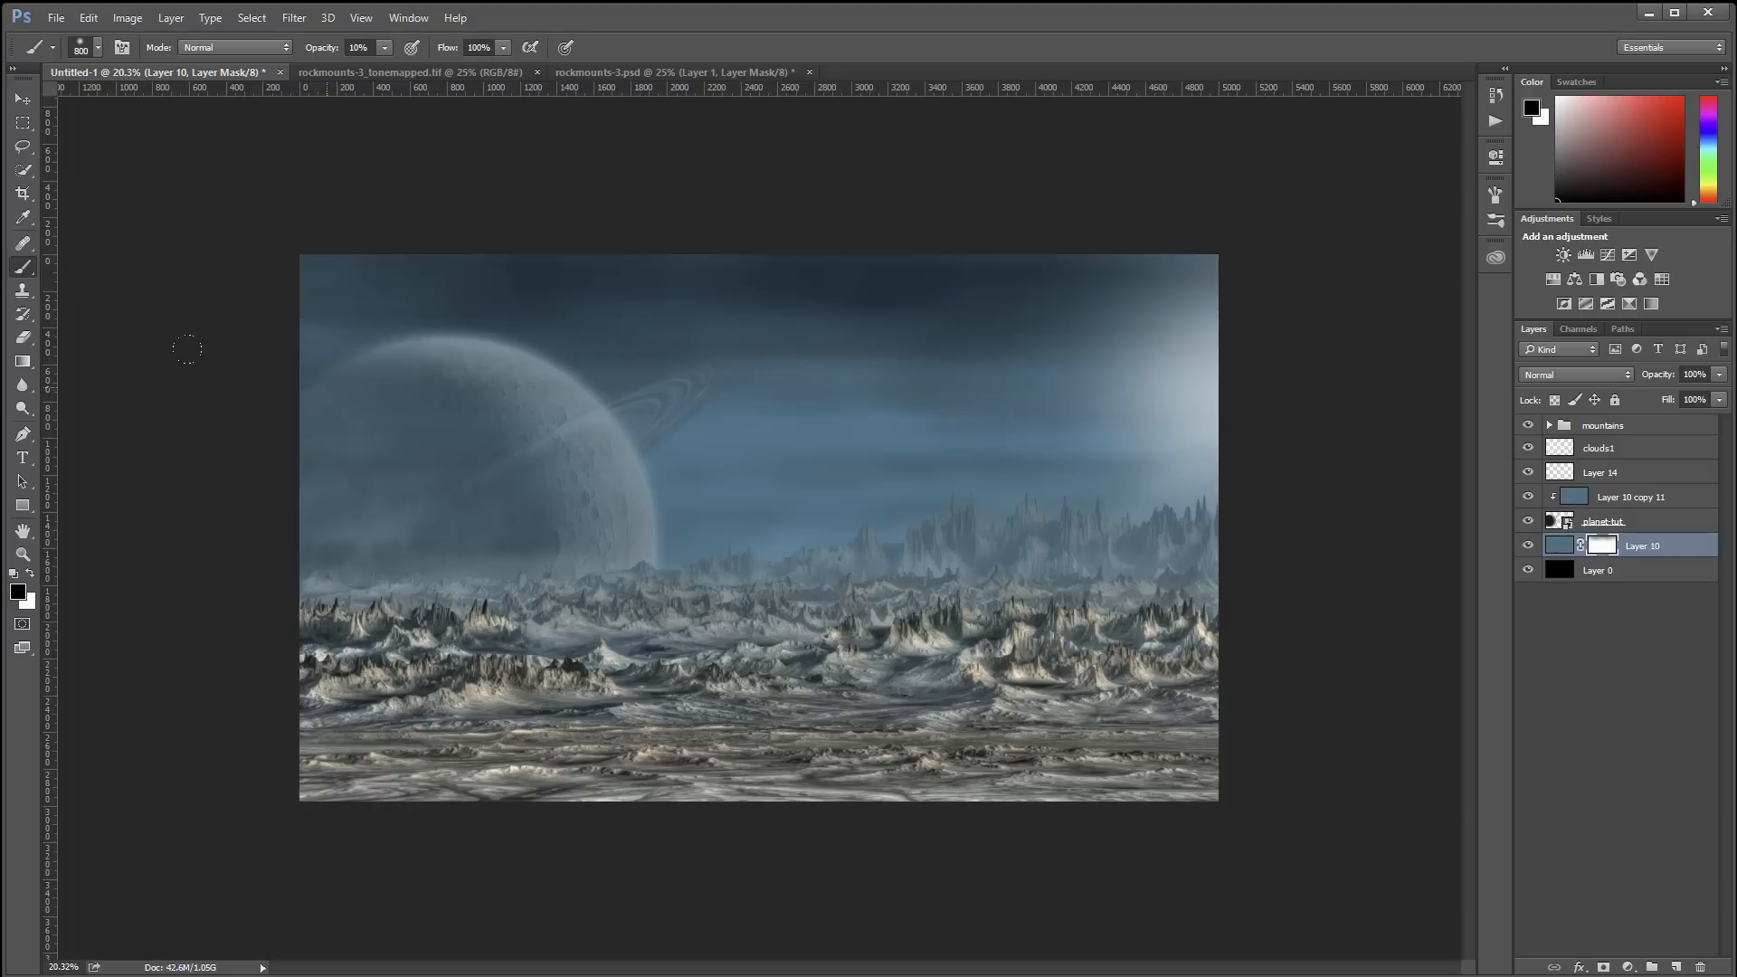
mouse_move(112, 412)
left_mouse_down()
mouse_move(778, 371)
mouse_move(1116, 310)
left_mouse_up()
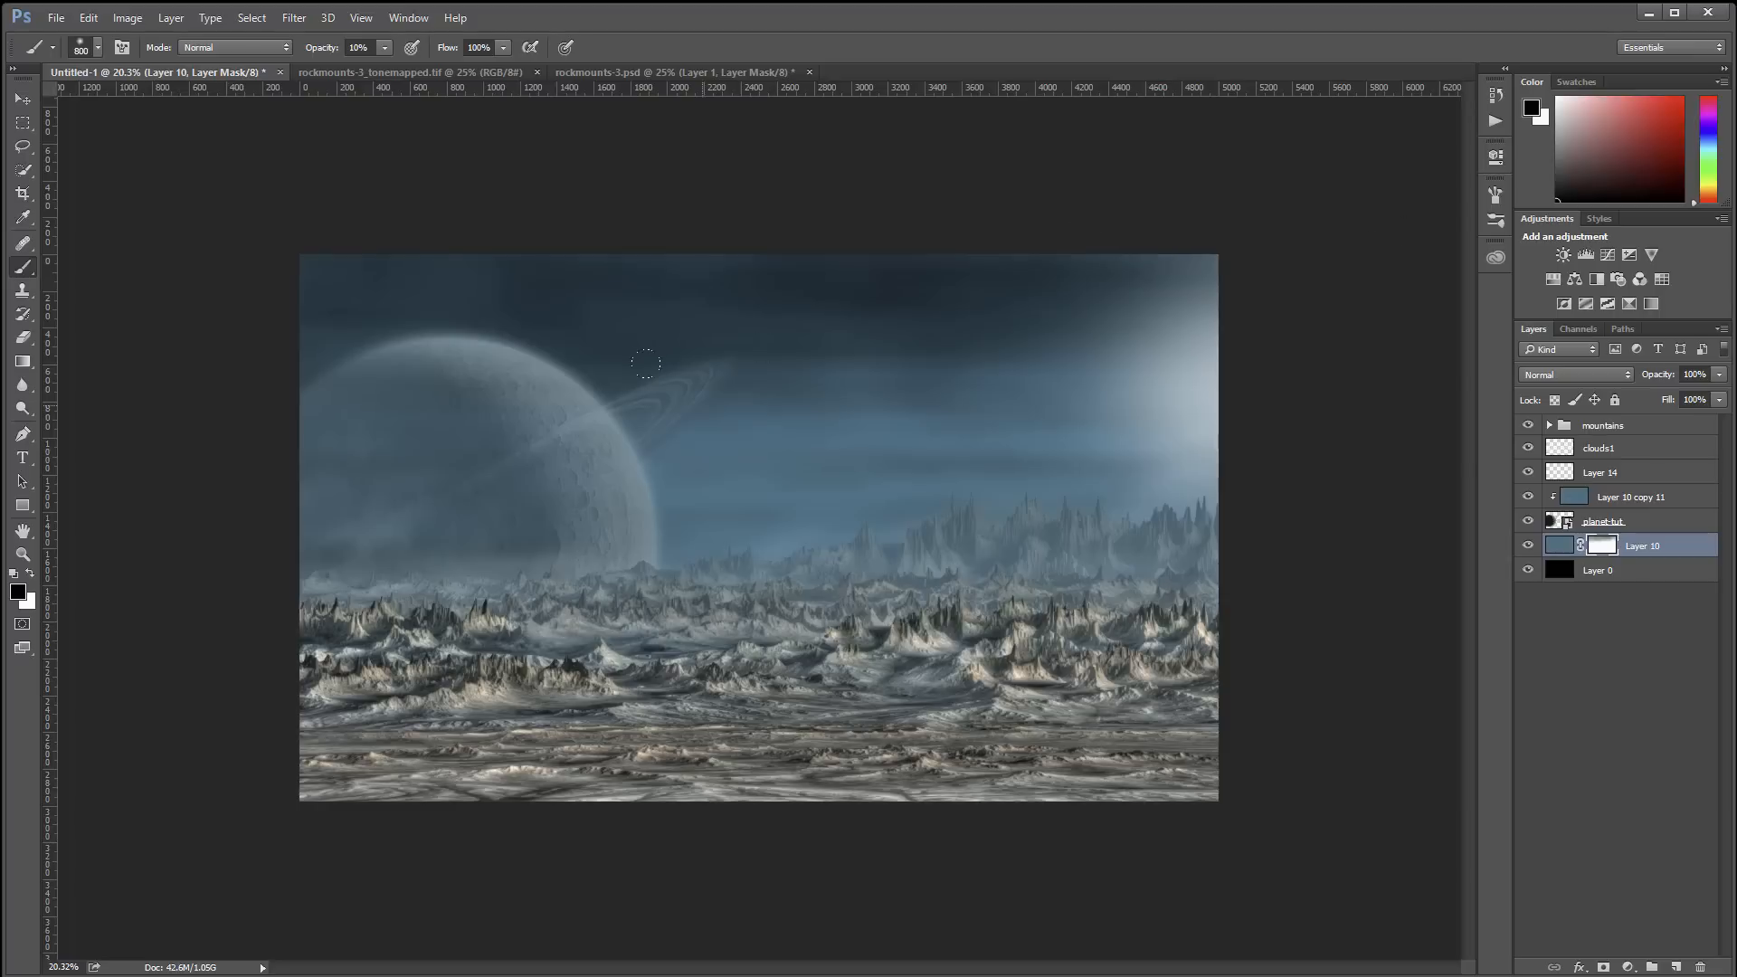
left_click_drag(679, 425, 1076, 360)
left_click_drag(597, 389, 914, 389)
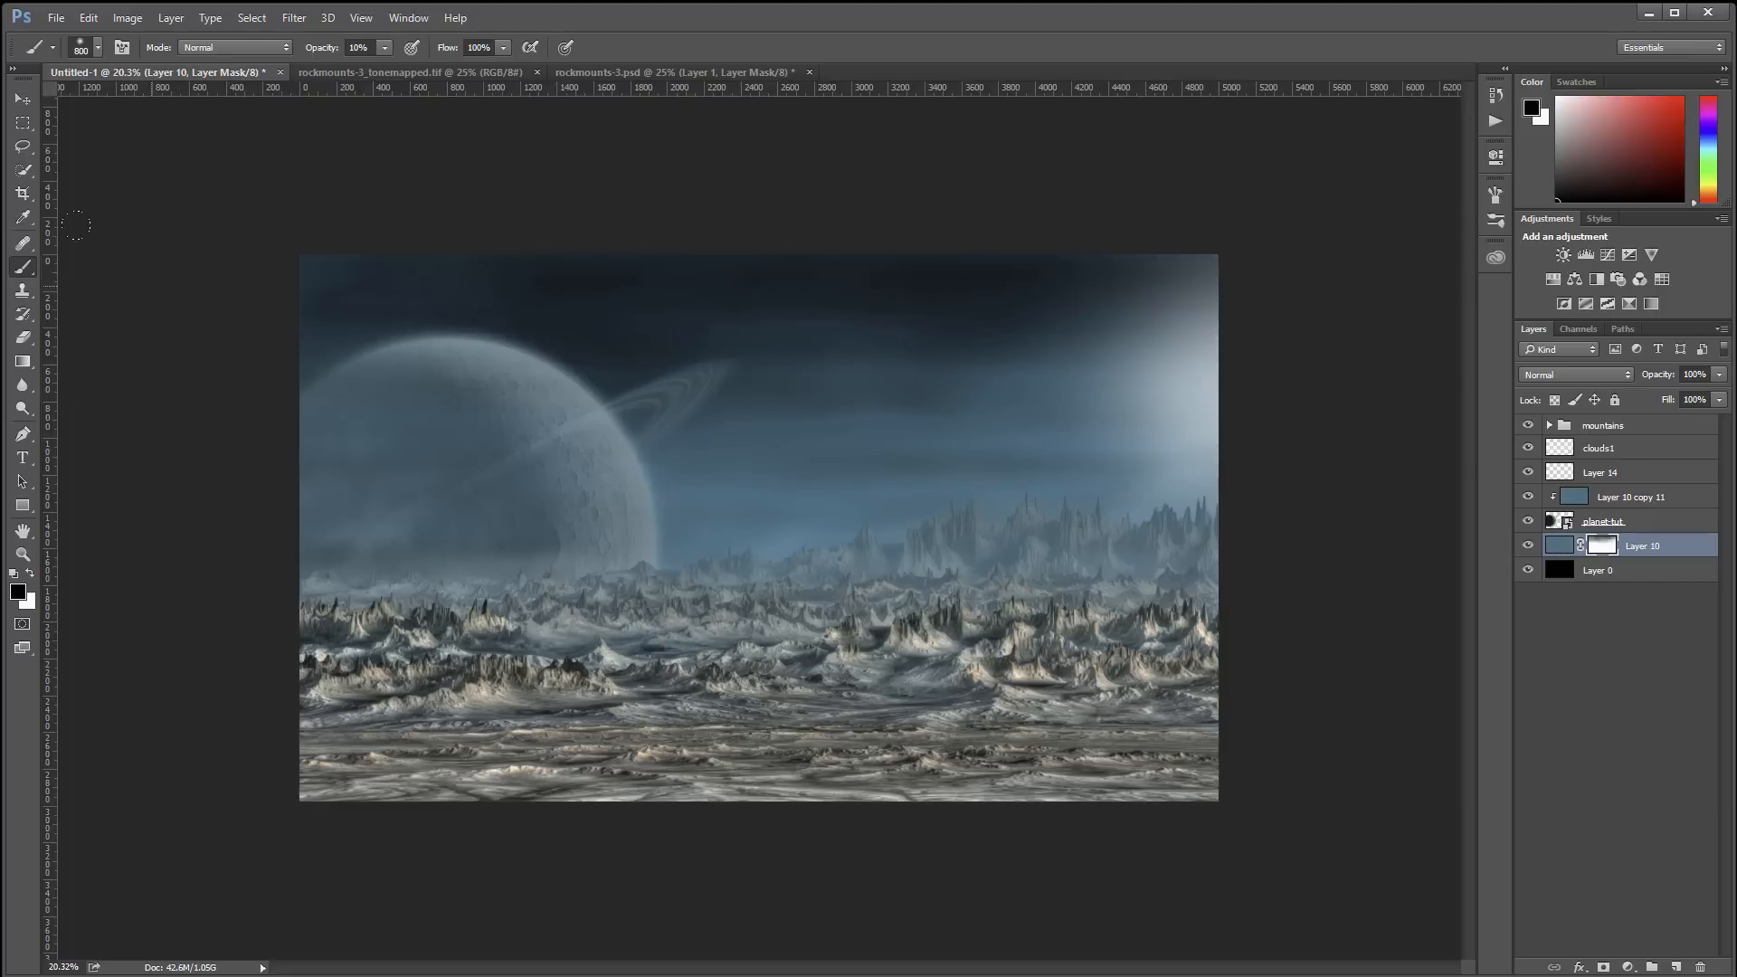
left_click_drag(597, 344, 1032, 326)
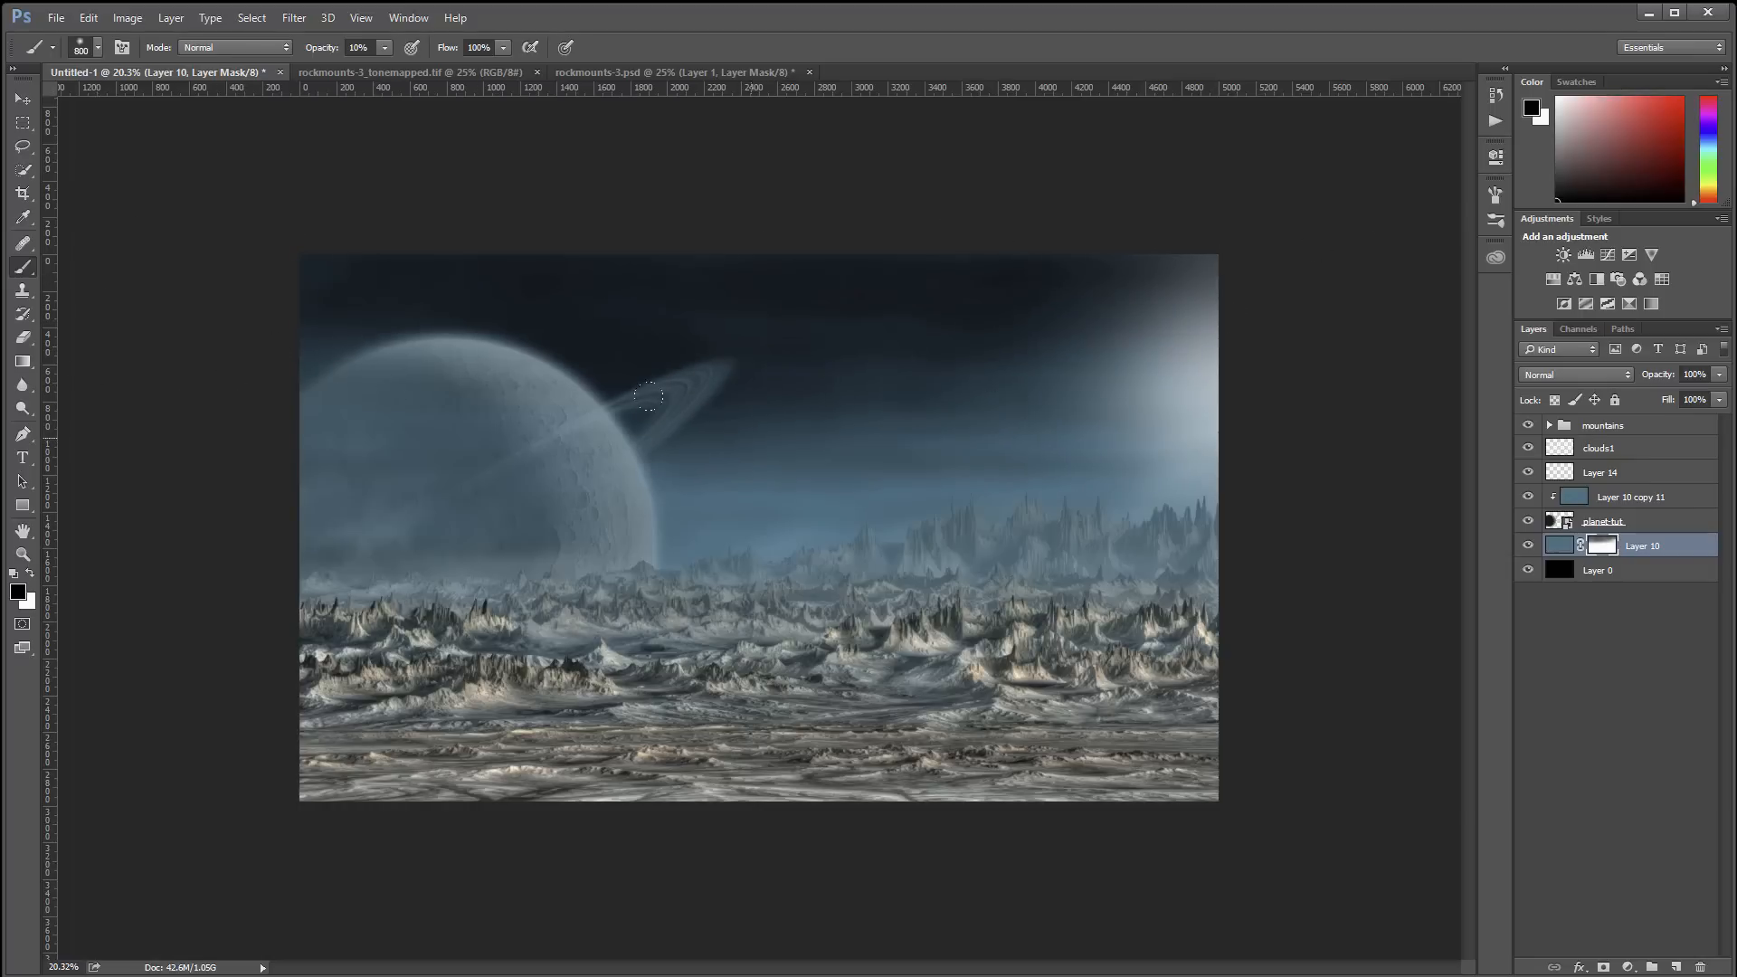
key("x")
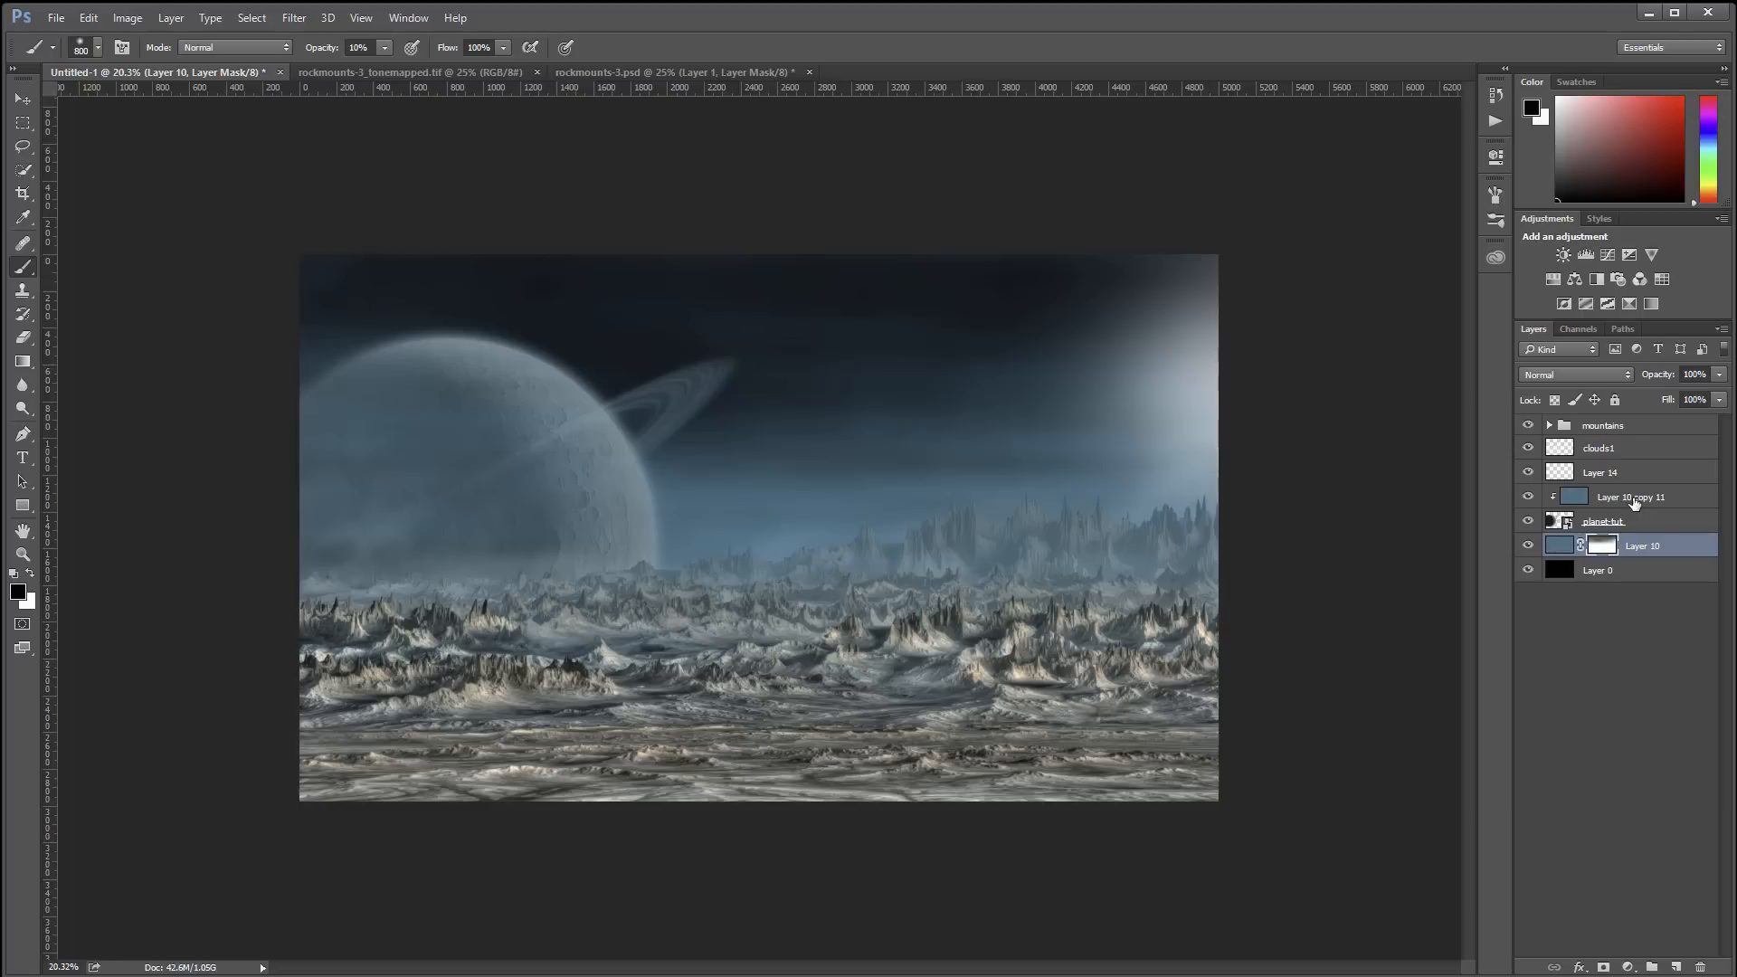
Add a mask to Layer 10 copy 11 and paint black on it to thin the haze over the planet's upper part
left_click(1631, 500)
left_click(1603, 967)
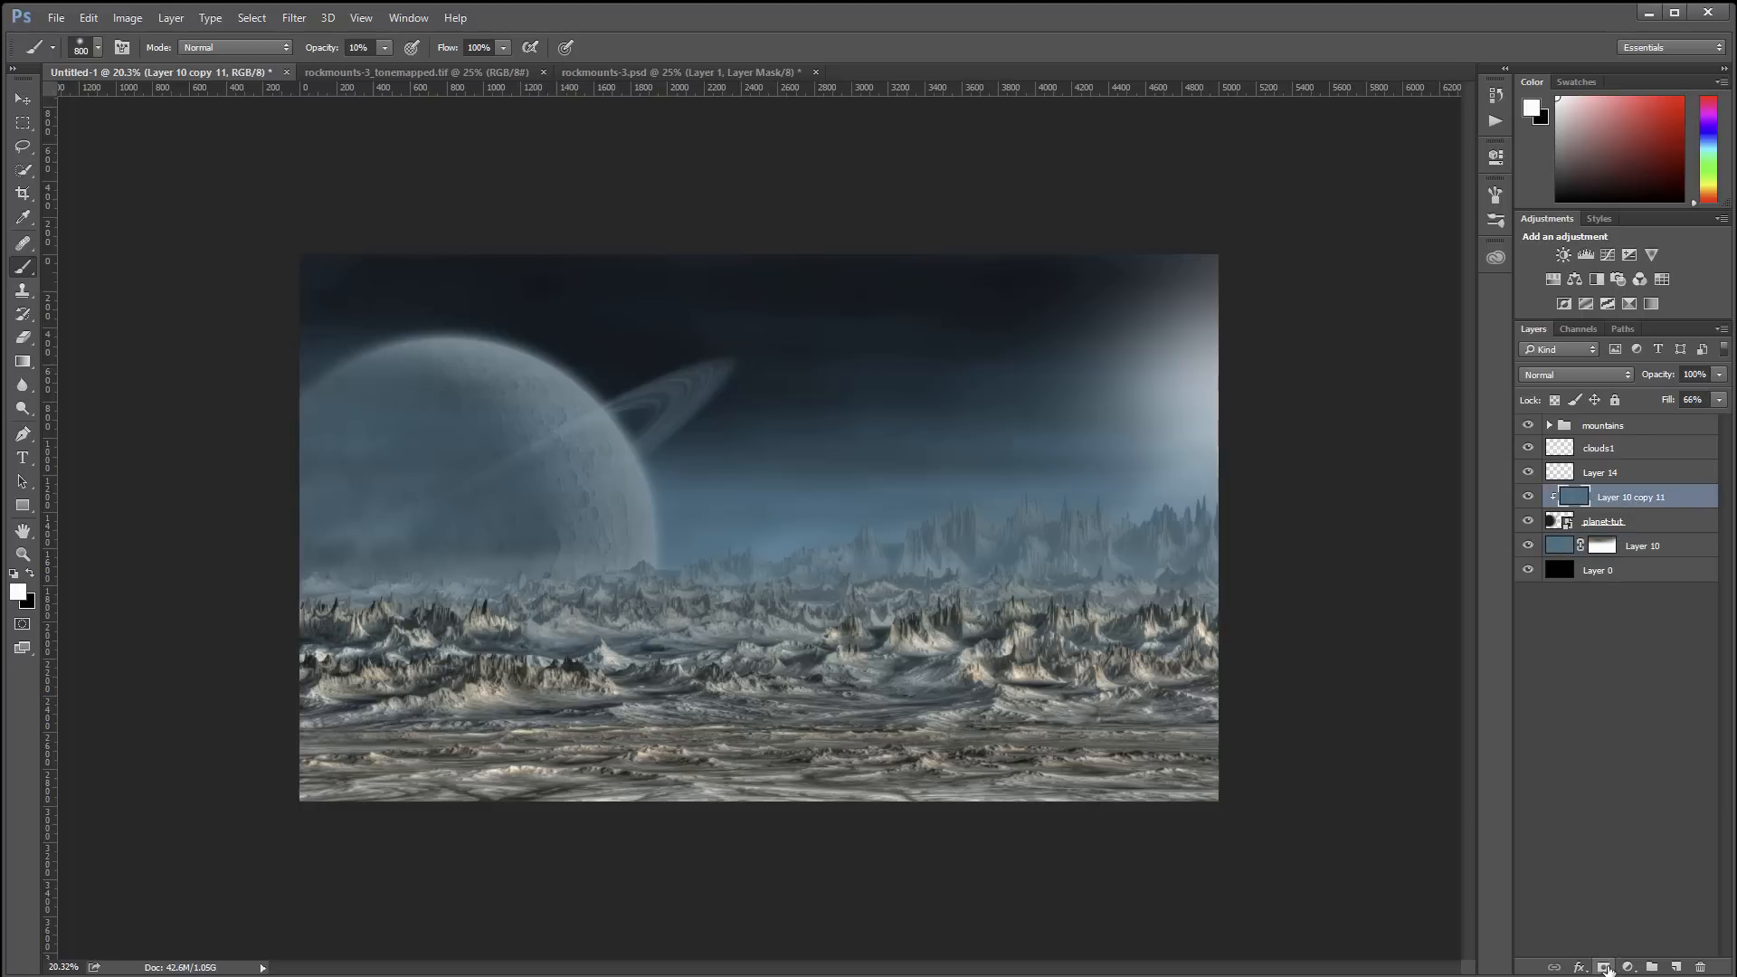
key("x")
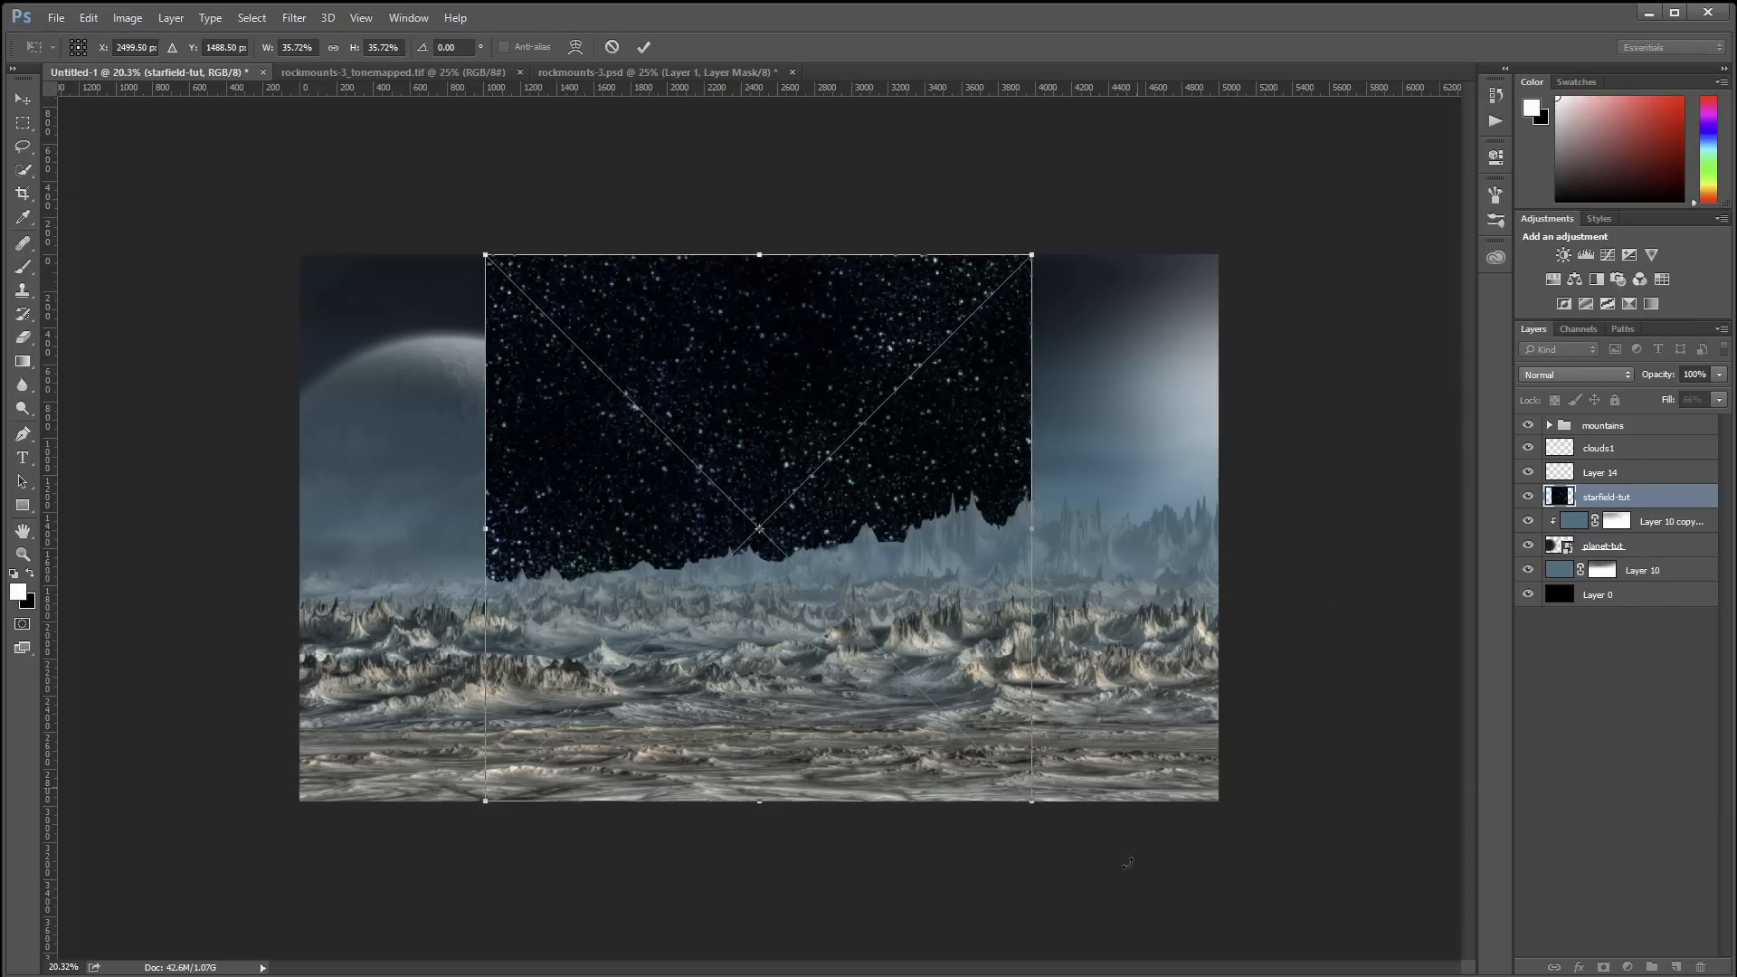
Place the starfield-tut image scaled to 28.55%, keeping its upper edge at the top of the canvas
left_click_drag(1033, 802, 923, 691)
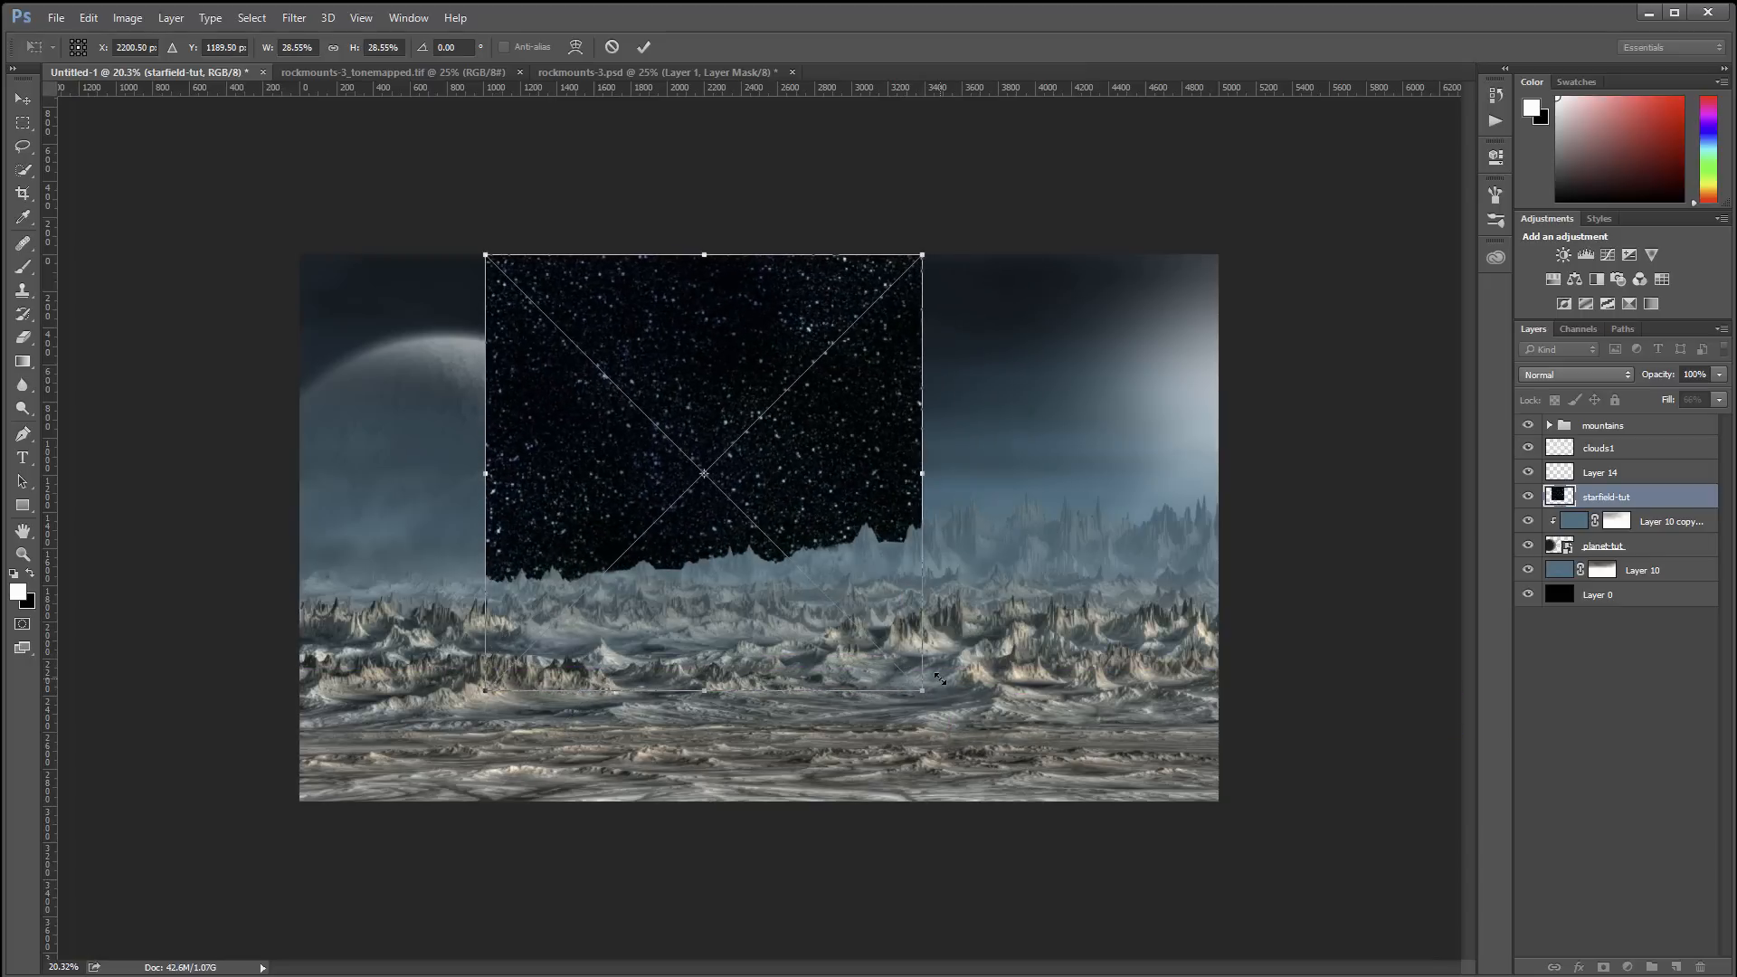
key("Return")
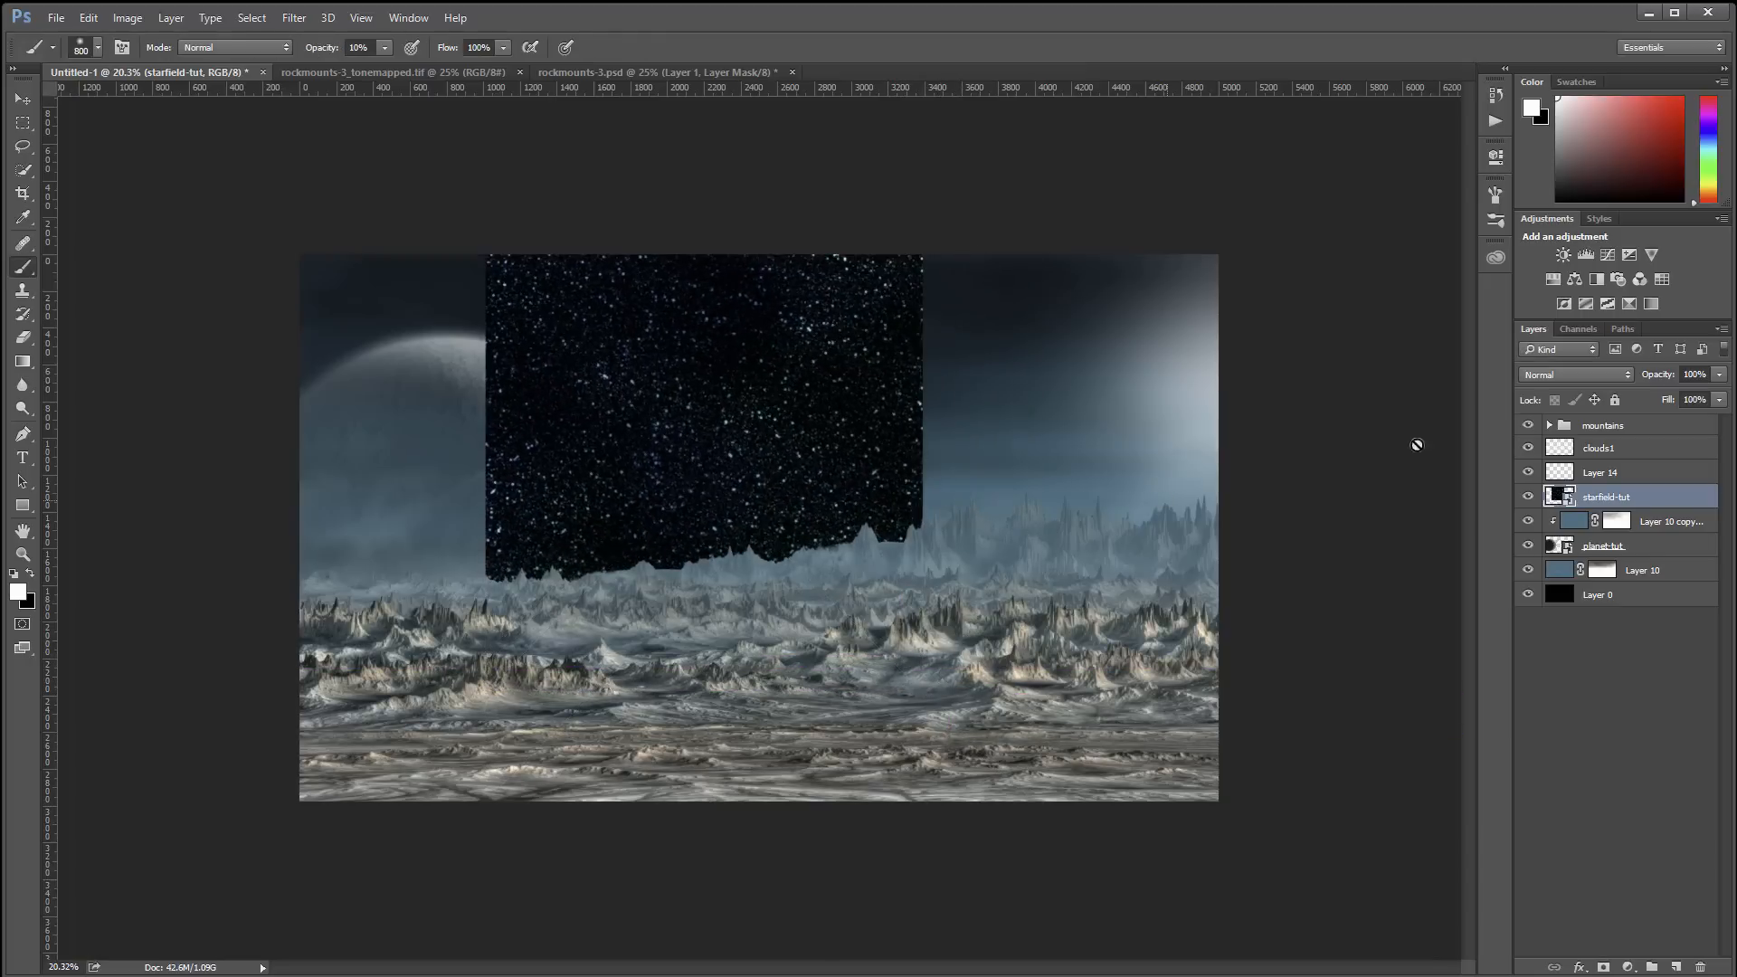
Open the starfield-tut smart object's contents, hide its Colors layer, and save and close starfield-tut.psd
double_click(1558, 497)
left_click(1529, 467)
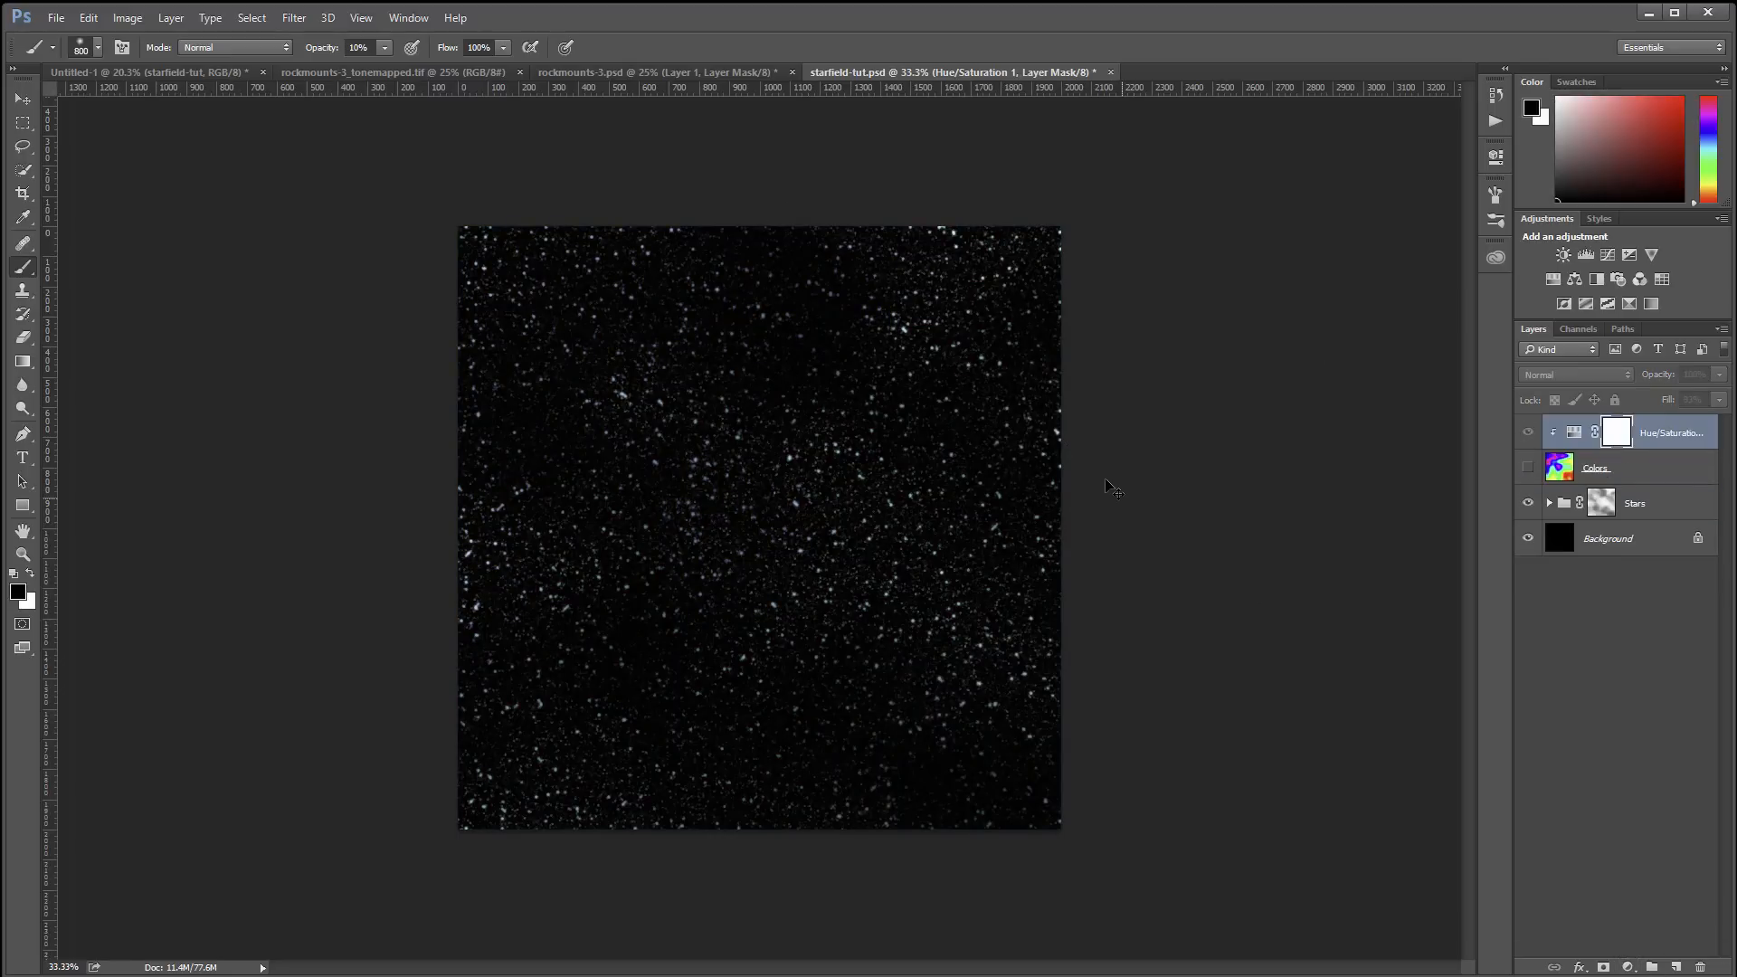
key("ctrl+s")
left_click(1105, 74)
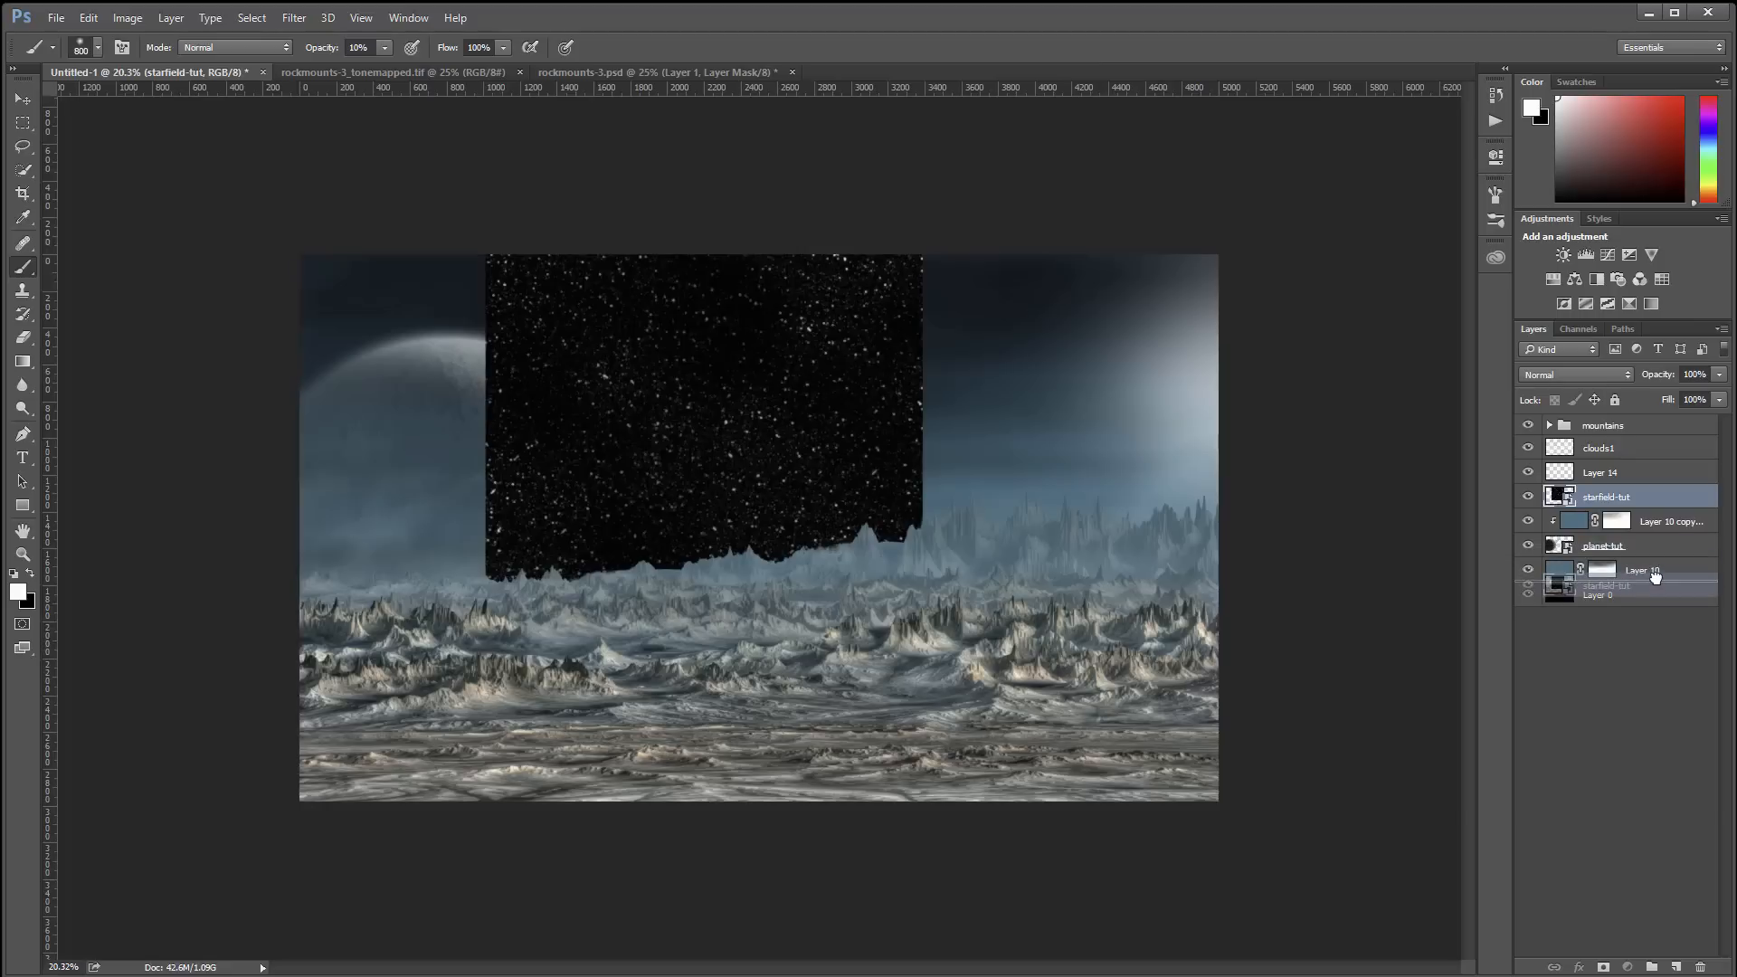
Move starfield-tut below Layer 10 in the layer stack and shift the stars to the left edge of the canvas
left_click_drag(1655, 577, 1655, 582)
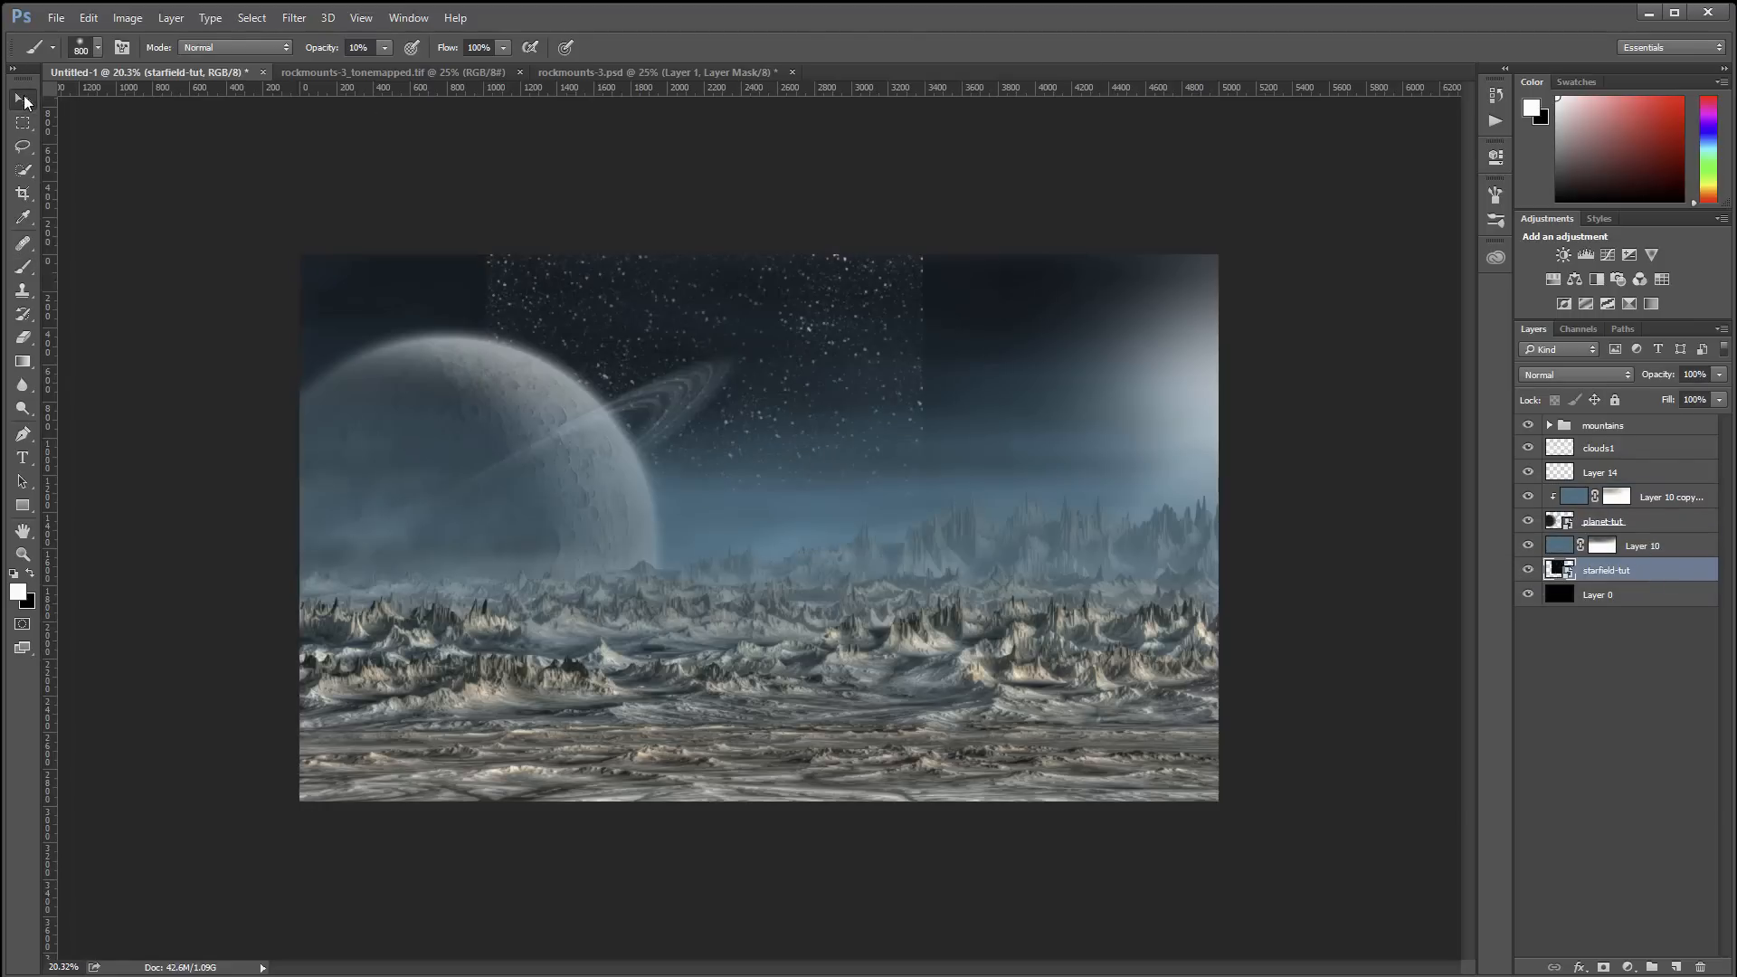
key("v")
left_click_drag(608, 268, 424, 271)
Duplicate the starfield twice and place the copies side by side so the stars span the whole sky
left_click_drag(686, 297, 688, 299)
left_click_drag(693, 360, 1015, 353)
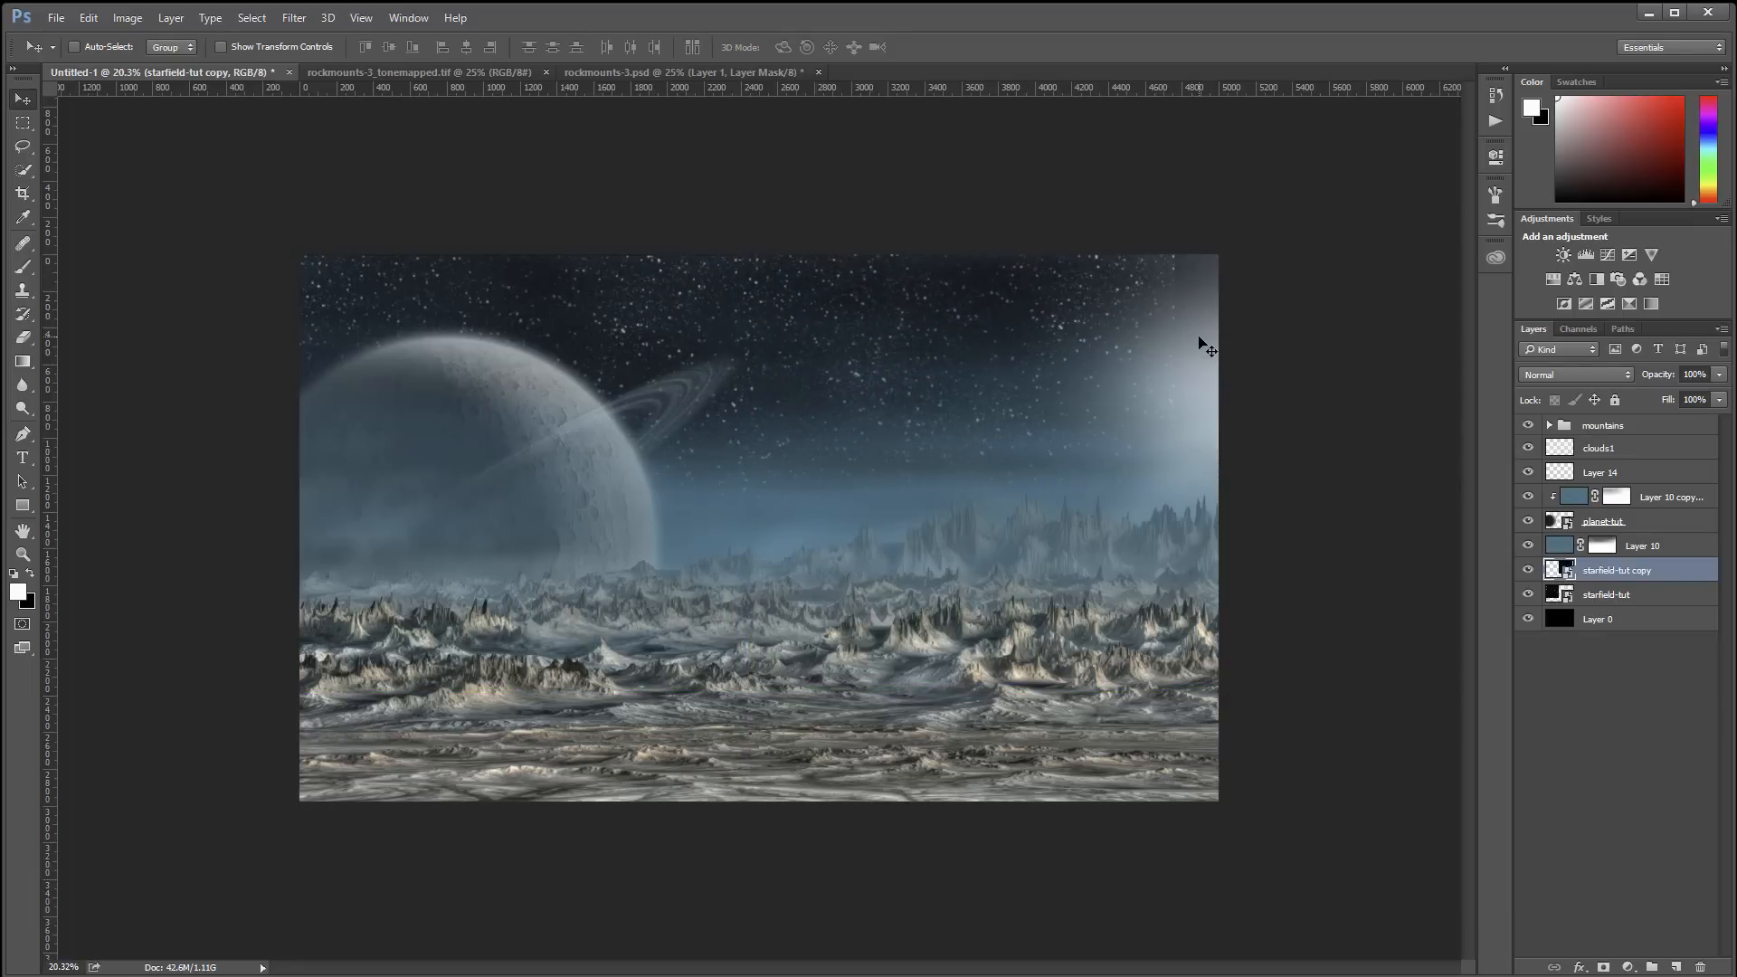
key("ctrl")
key("ctrl+j")
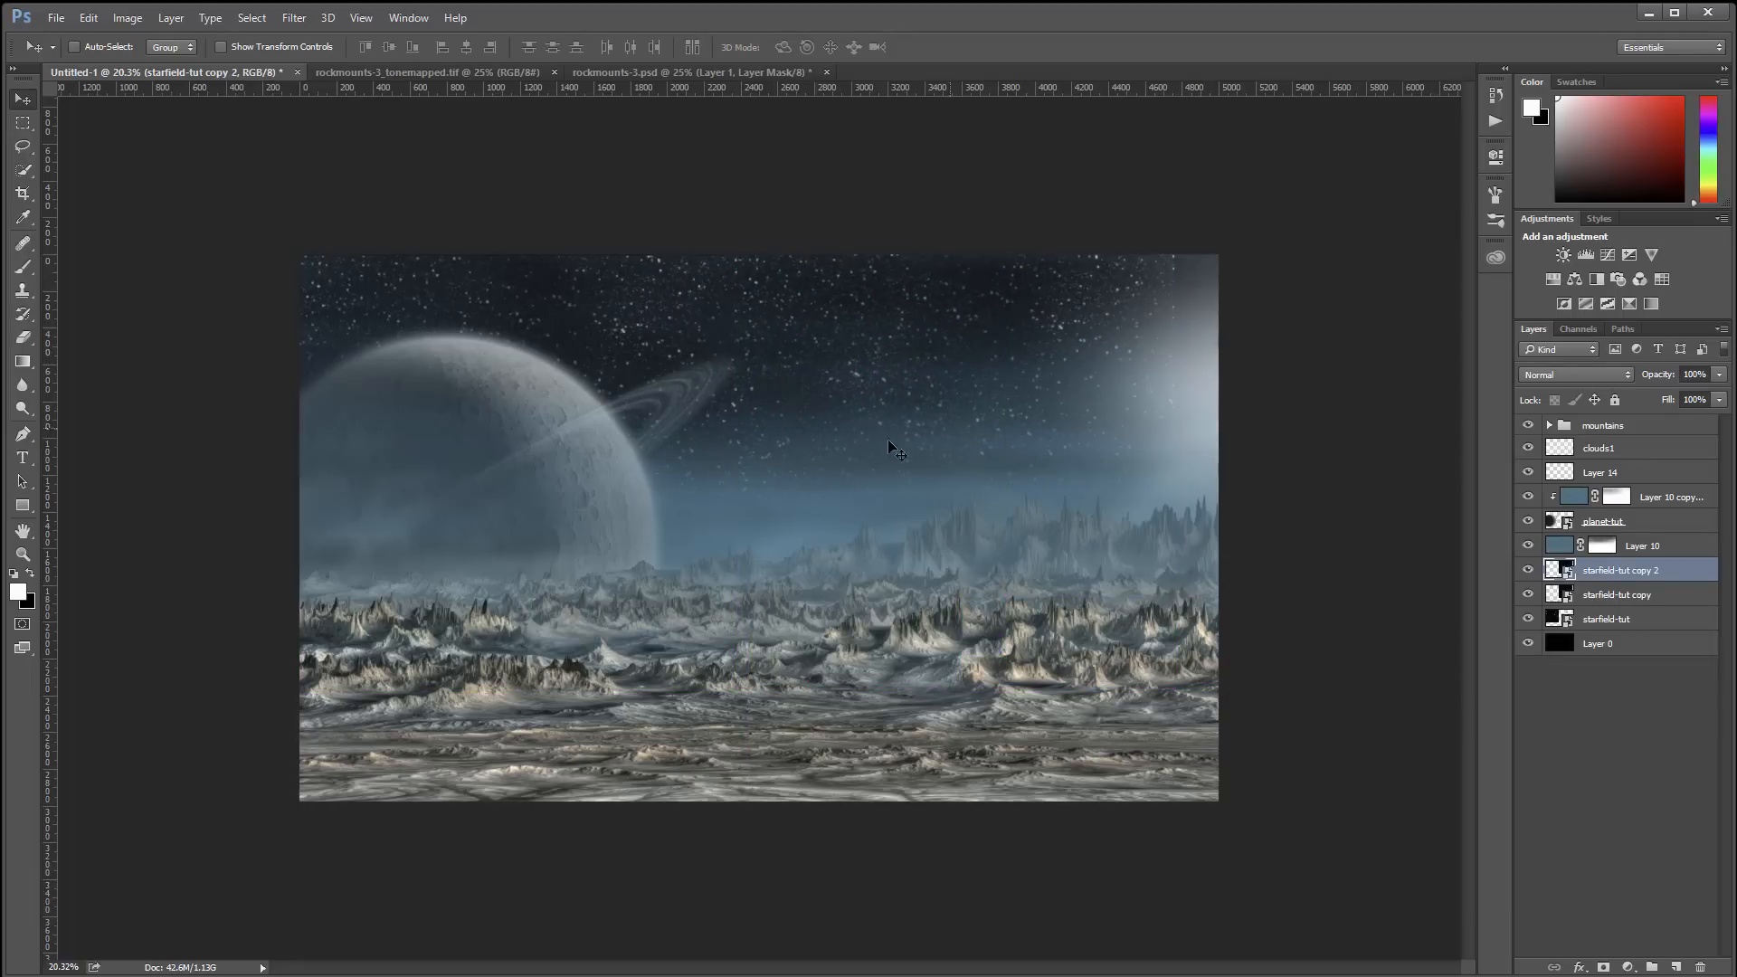
left_click_drag(814, 460, 1267, 442)
Group the three starfield-tut layers and merge the group into a single layer
left_click(1624, 622, "shift")
key("ctrl+g")
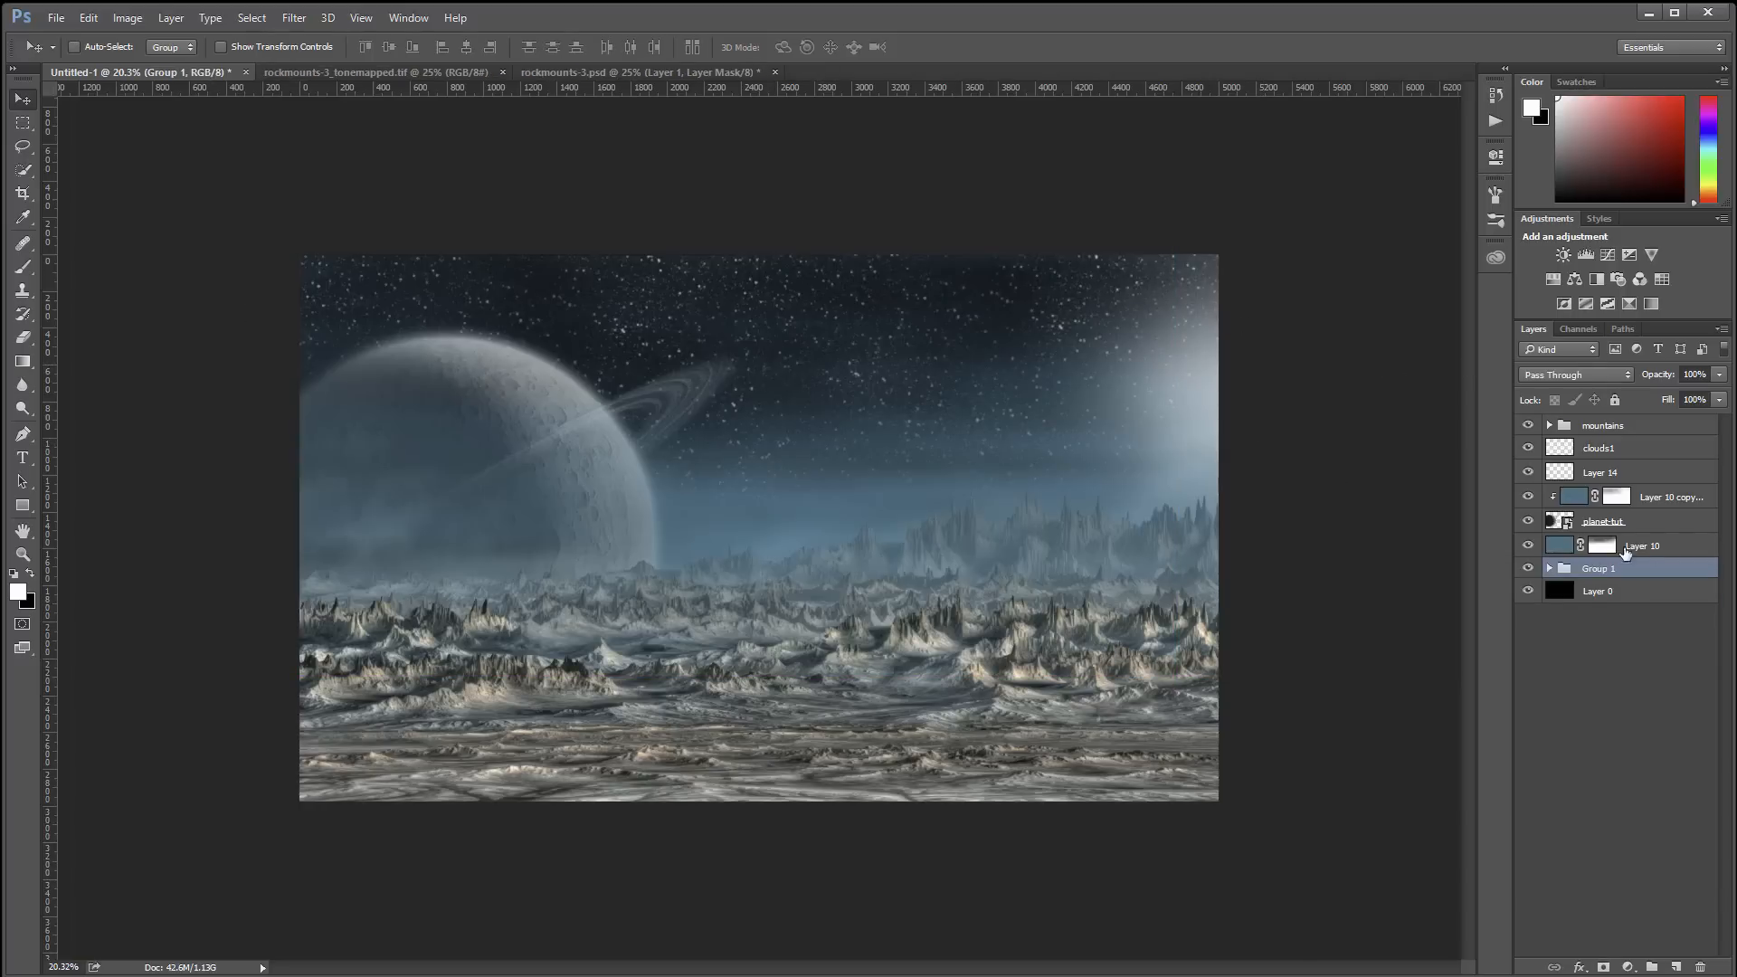
right_click(1639, 570)
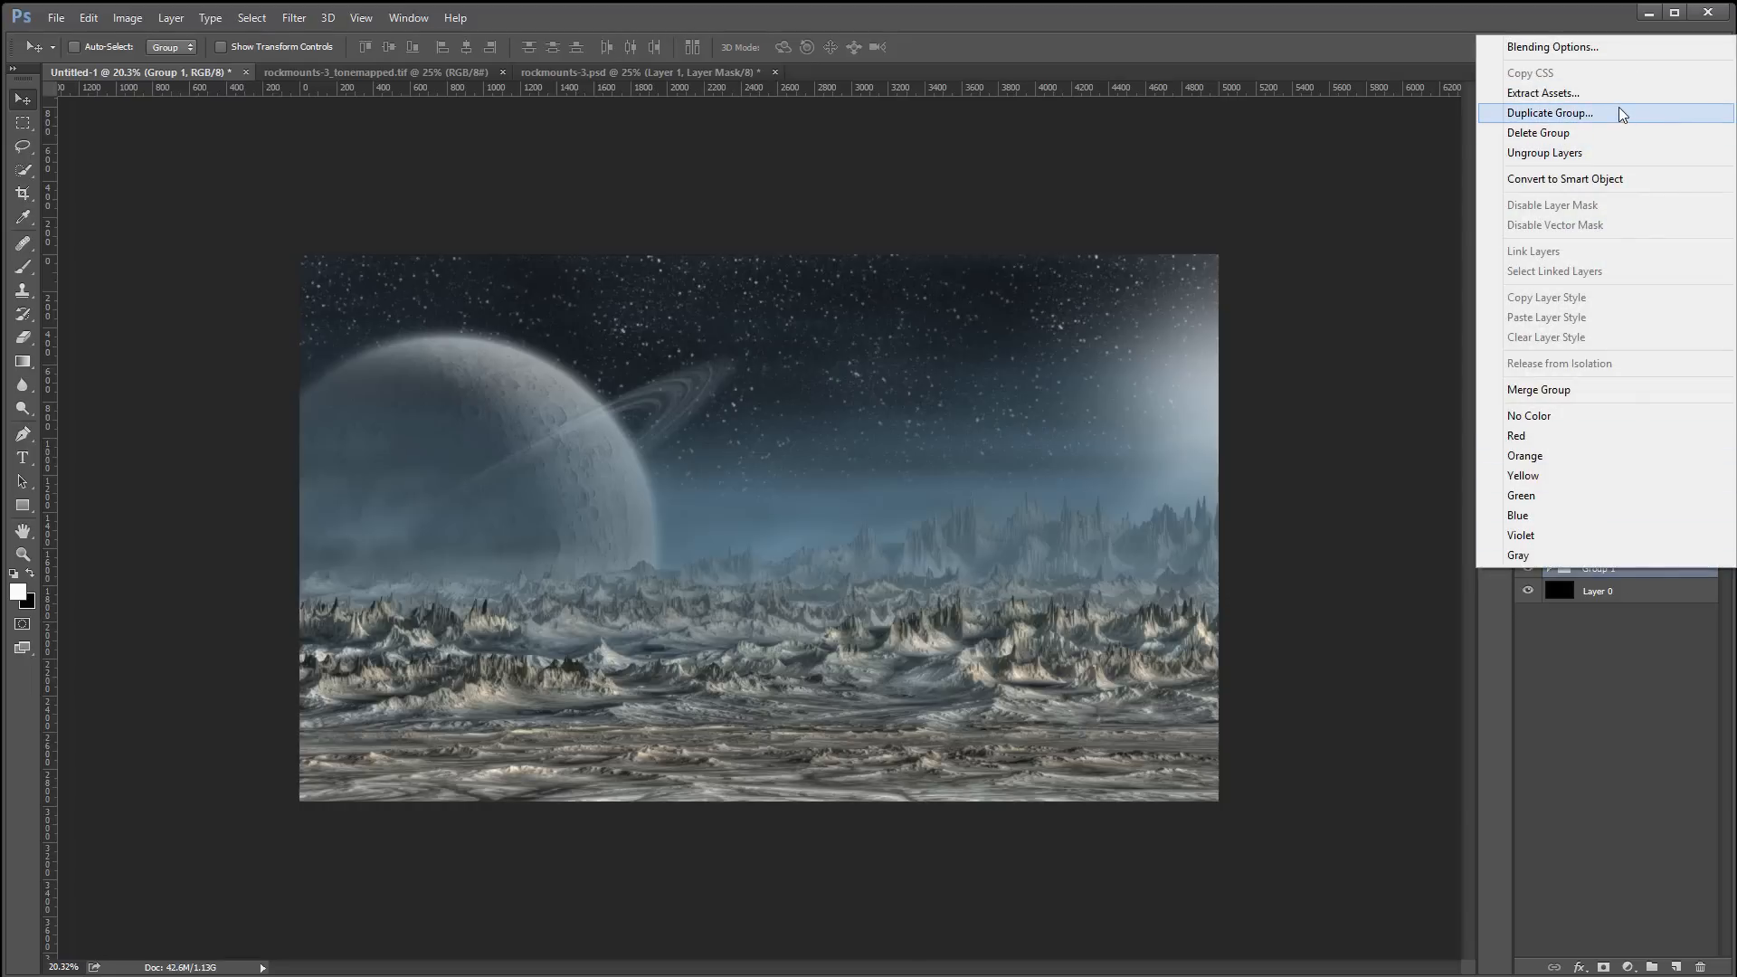
left_click(1593, 389)
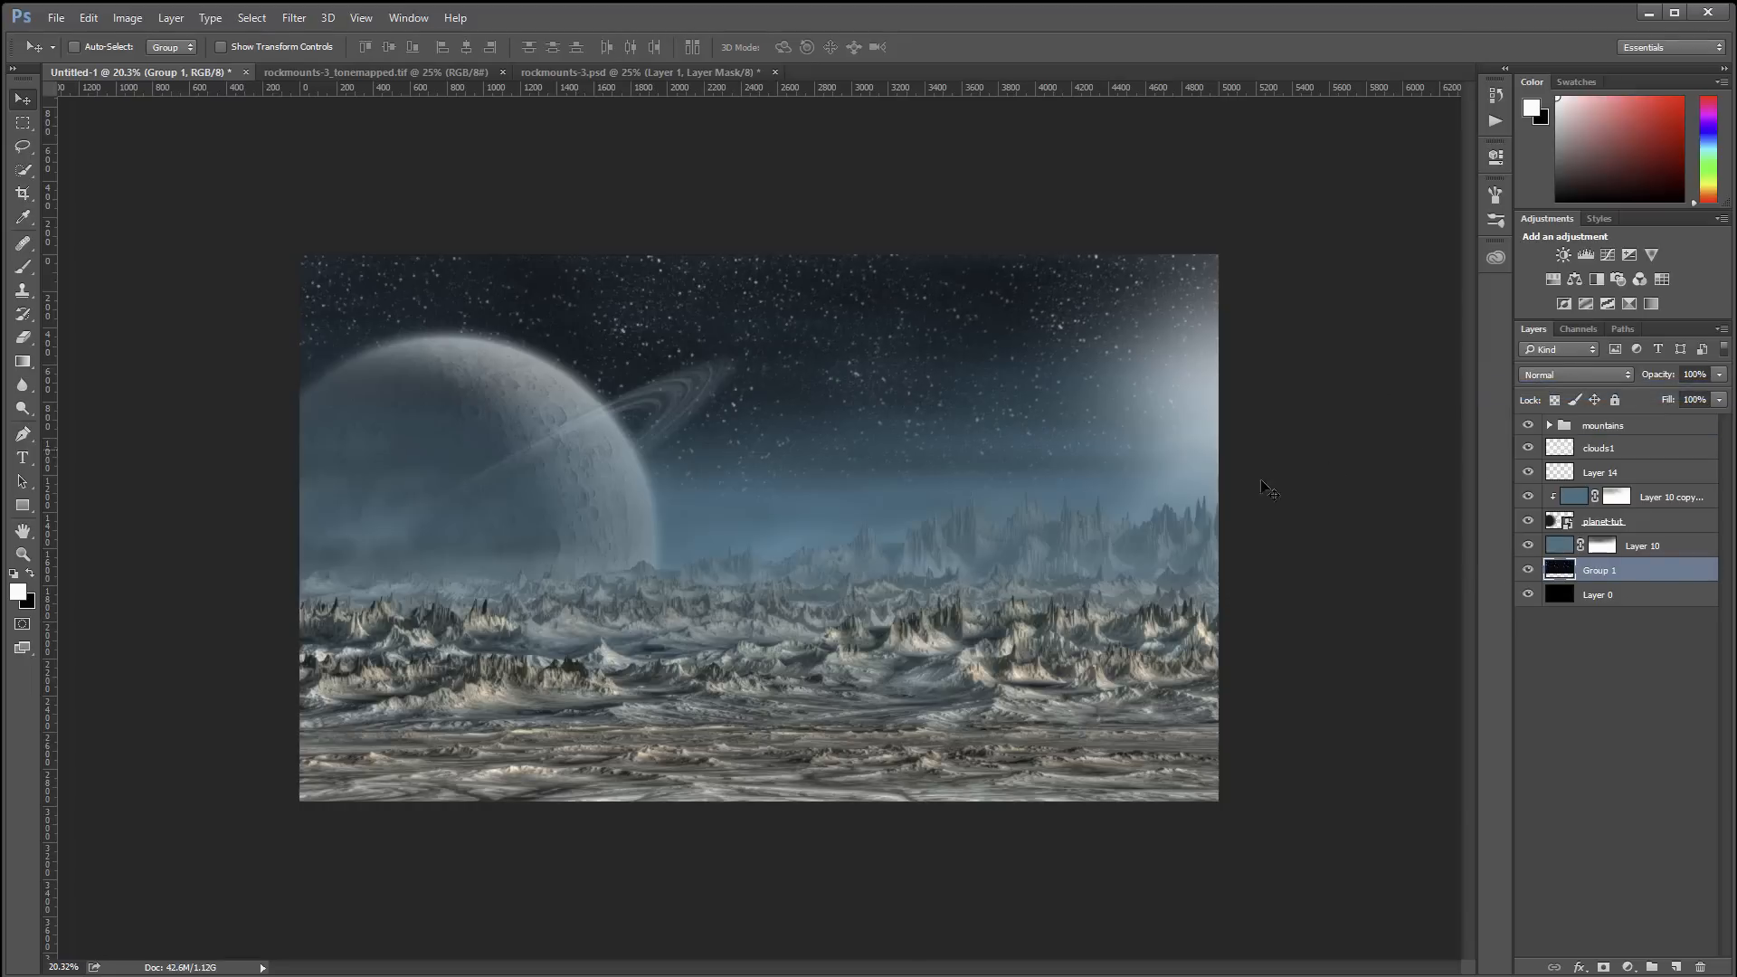
Mask the merged star layer and fade its stars toward the horizon with a soft 800 px black brush at 10% opacity
left_click(1720, 400)
mouse_move(1719, 419)
left_mouse_down()
mouse_move(1613, 415)
mouse_move(1685, 420)
left_mouse_up()
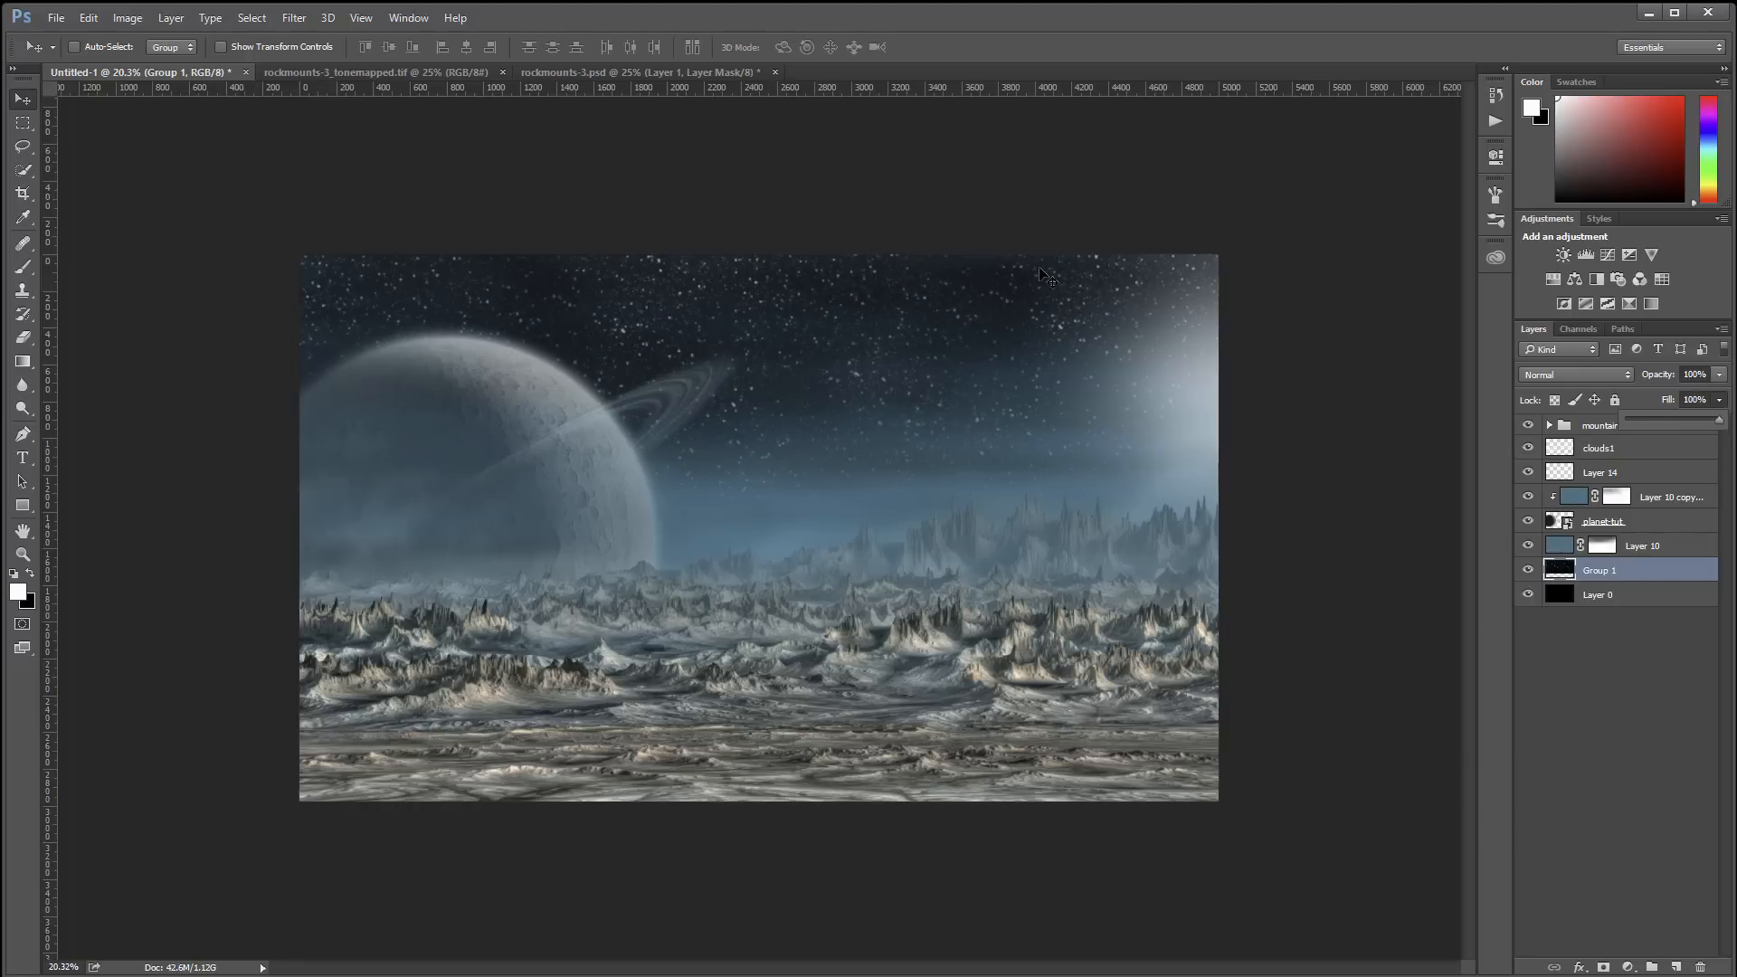
left_click(1603, 967)
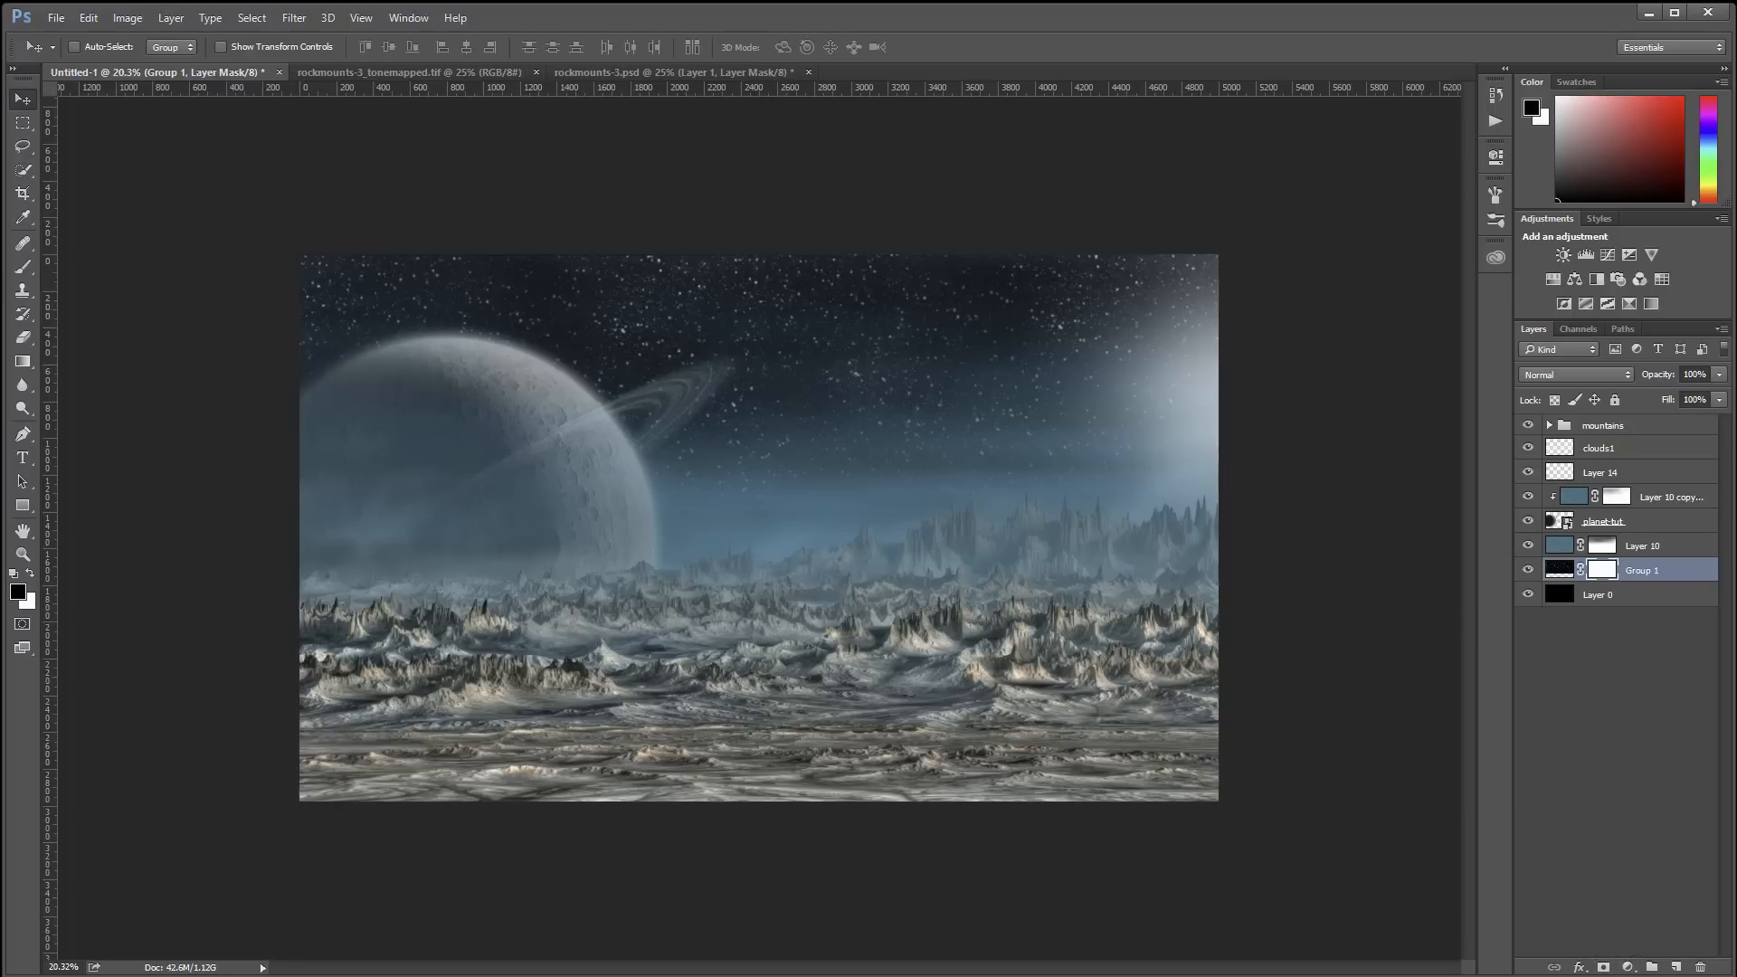
key("x")
left_click(22, 267)
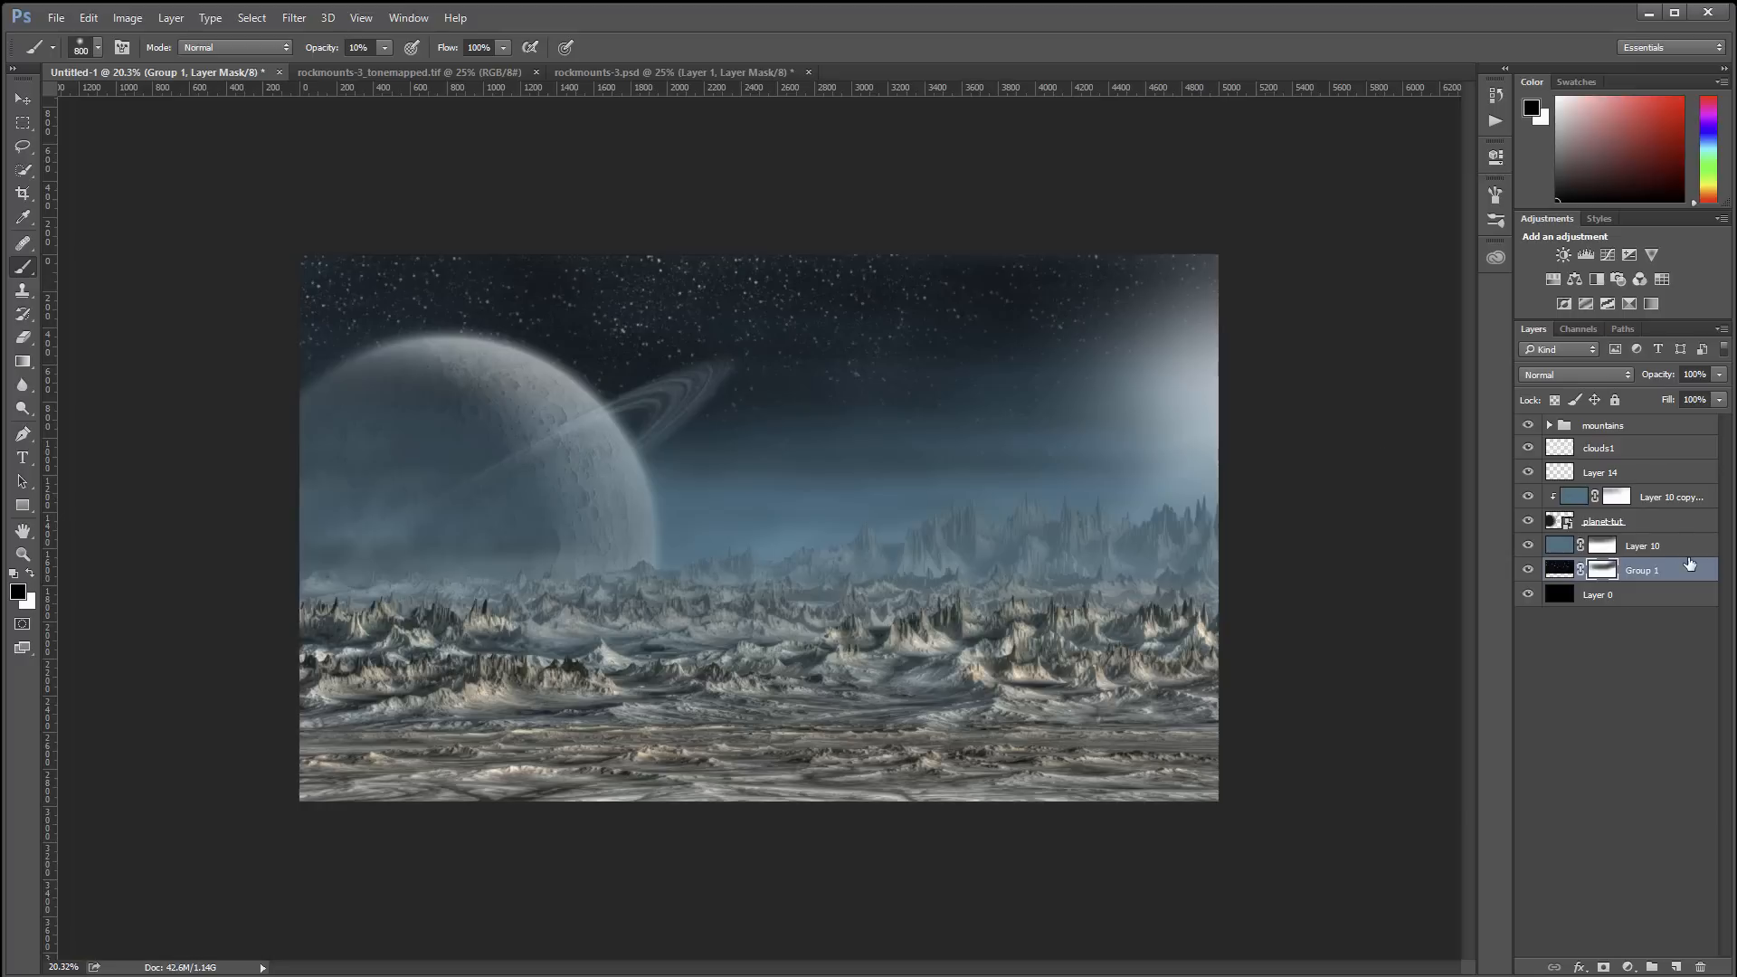
left_click(22, 98)
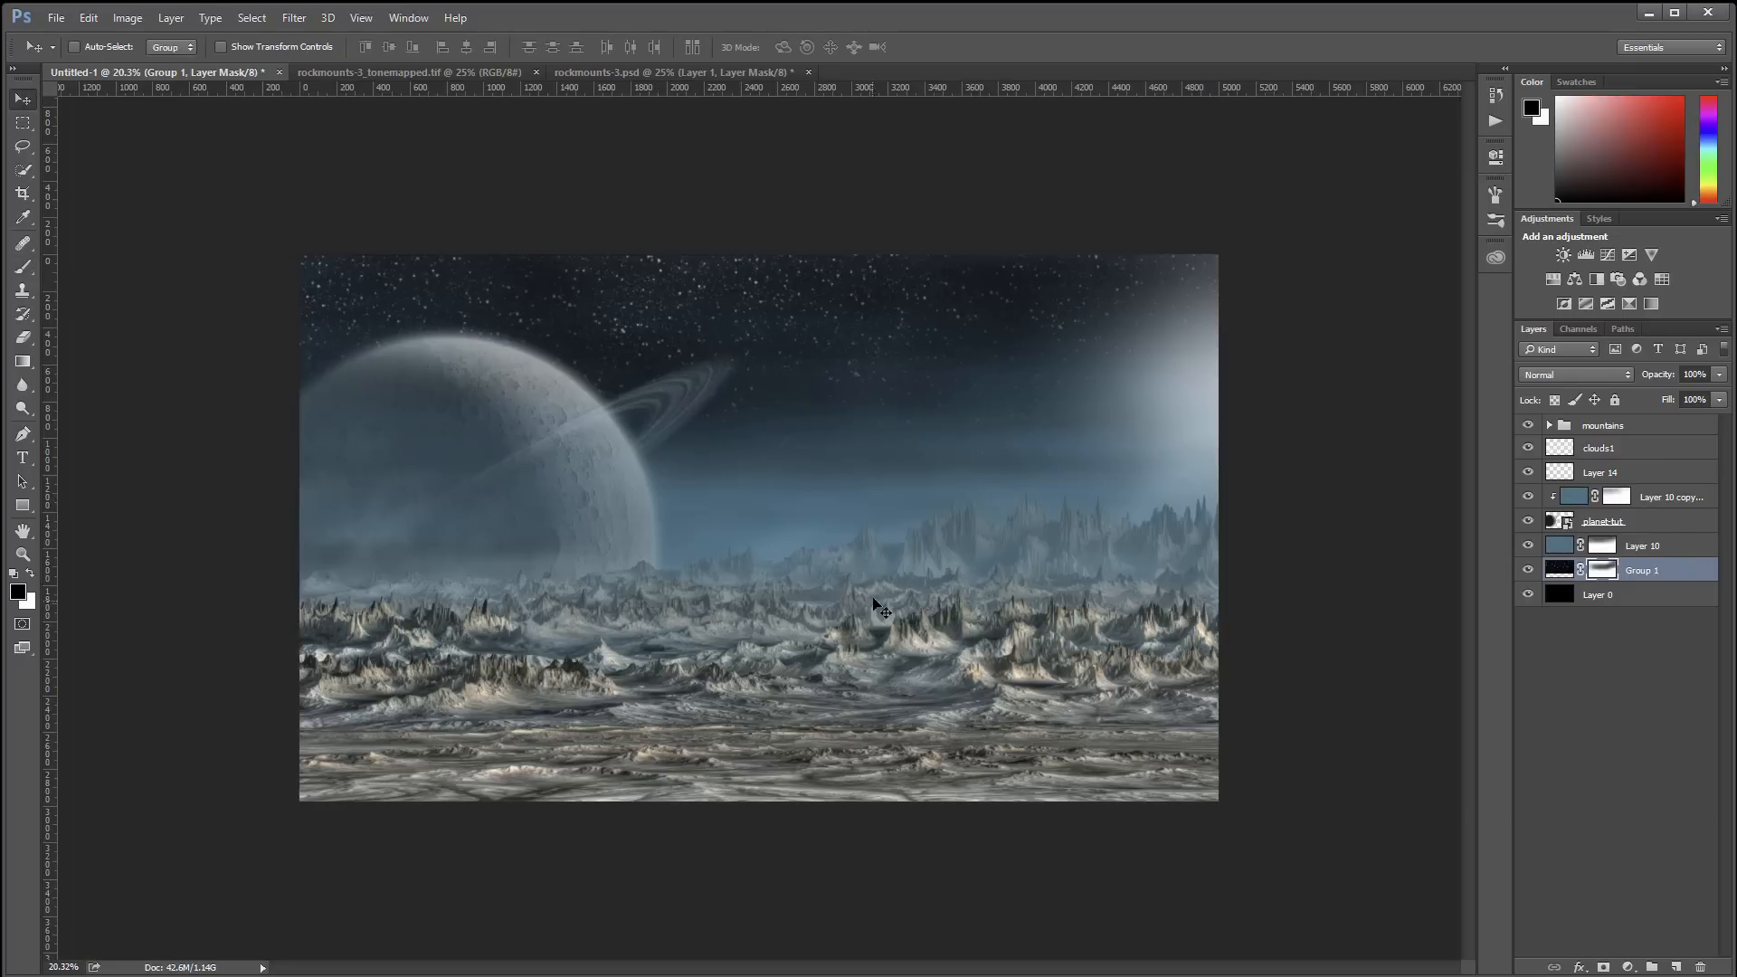
Add a new layer above the clipped Layer 10 copy and name it Far Clouds
scroll(655, 589, "up", 3)
scroll(656, 590, "down", 1)
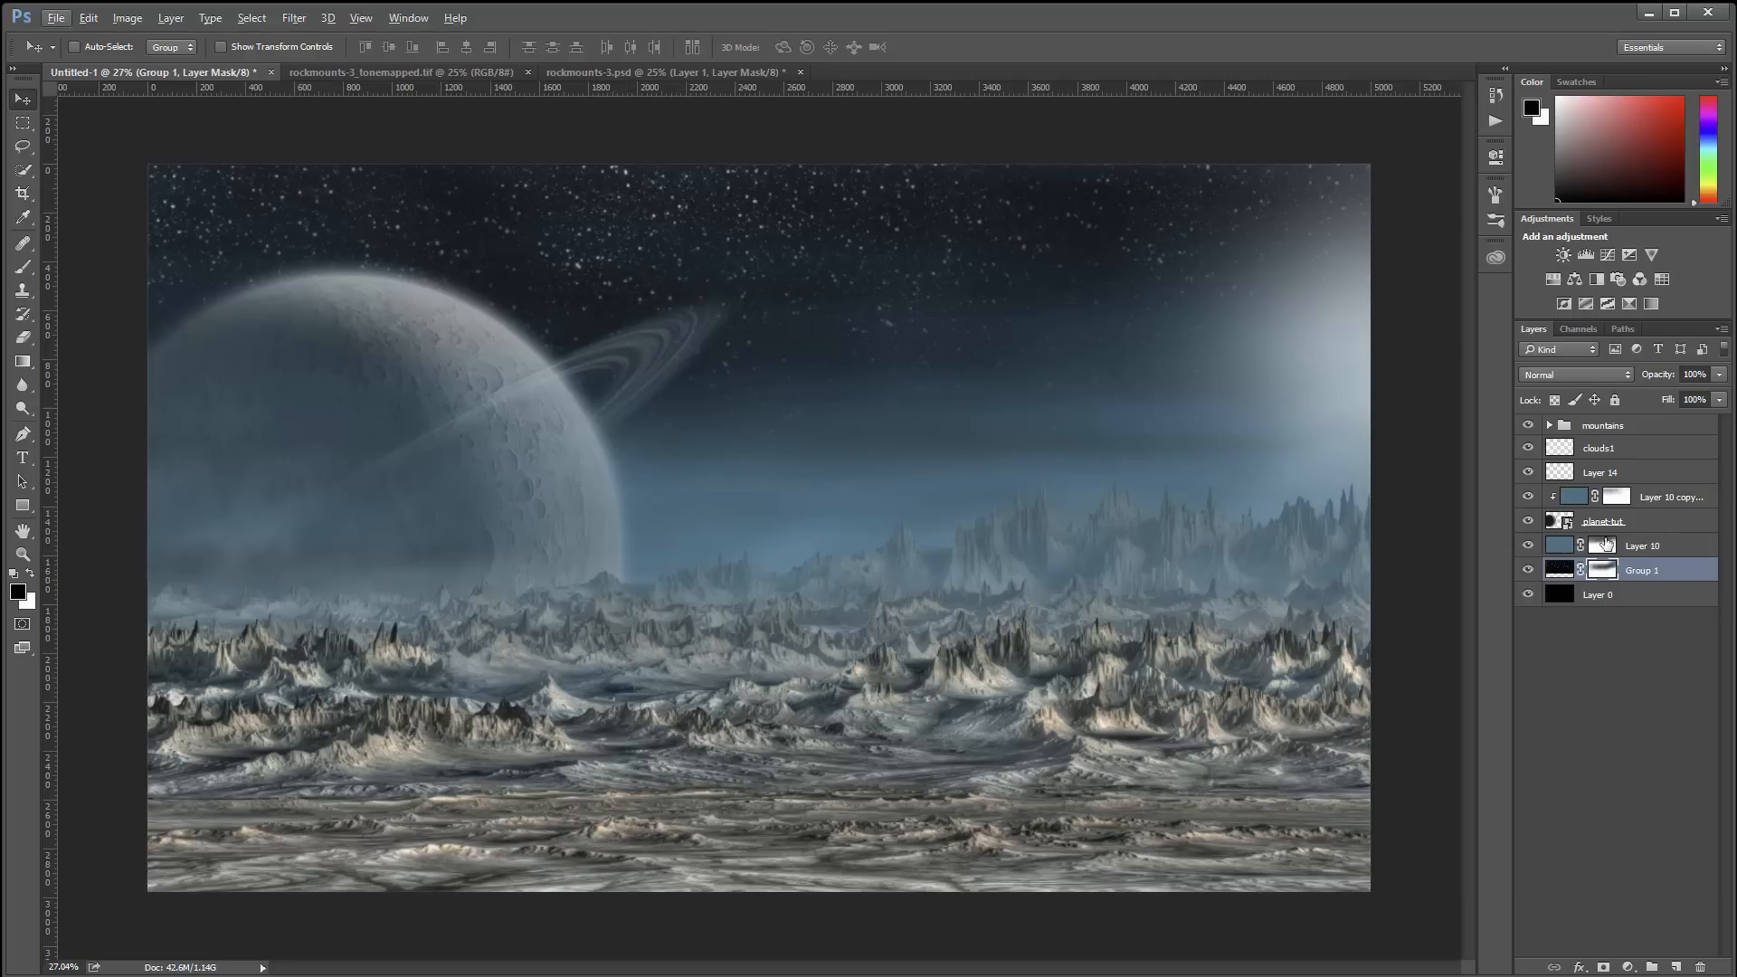
left_click(1681, 497)
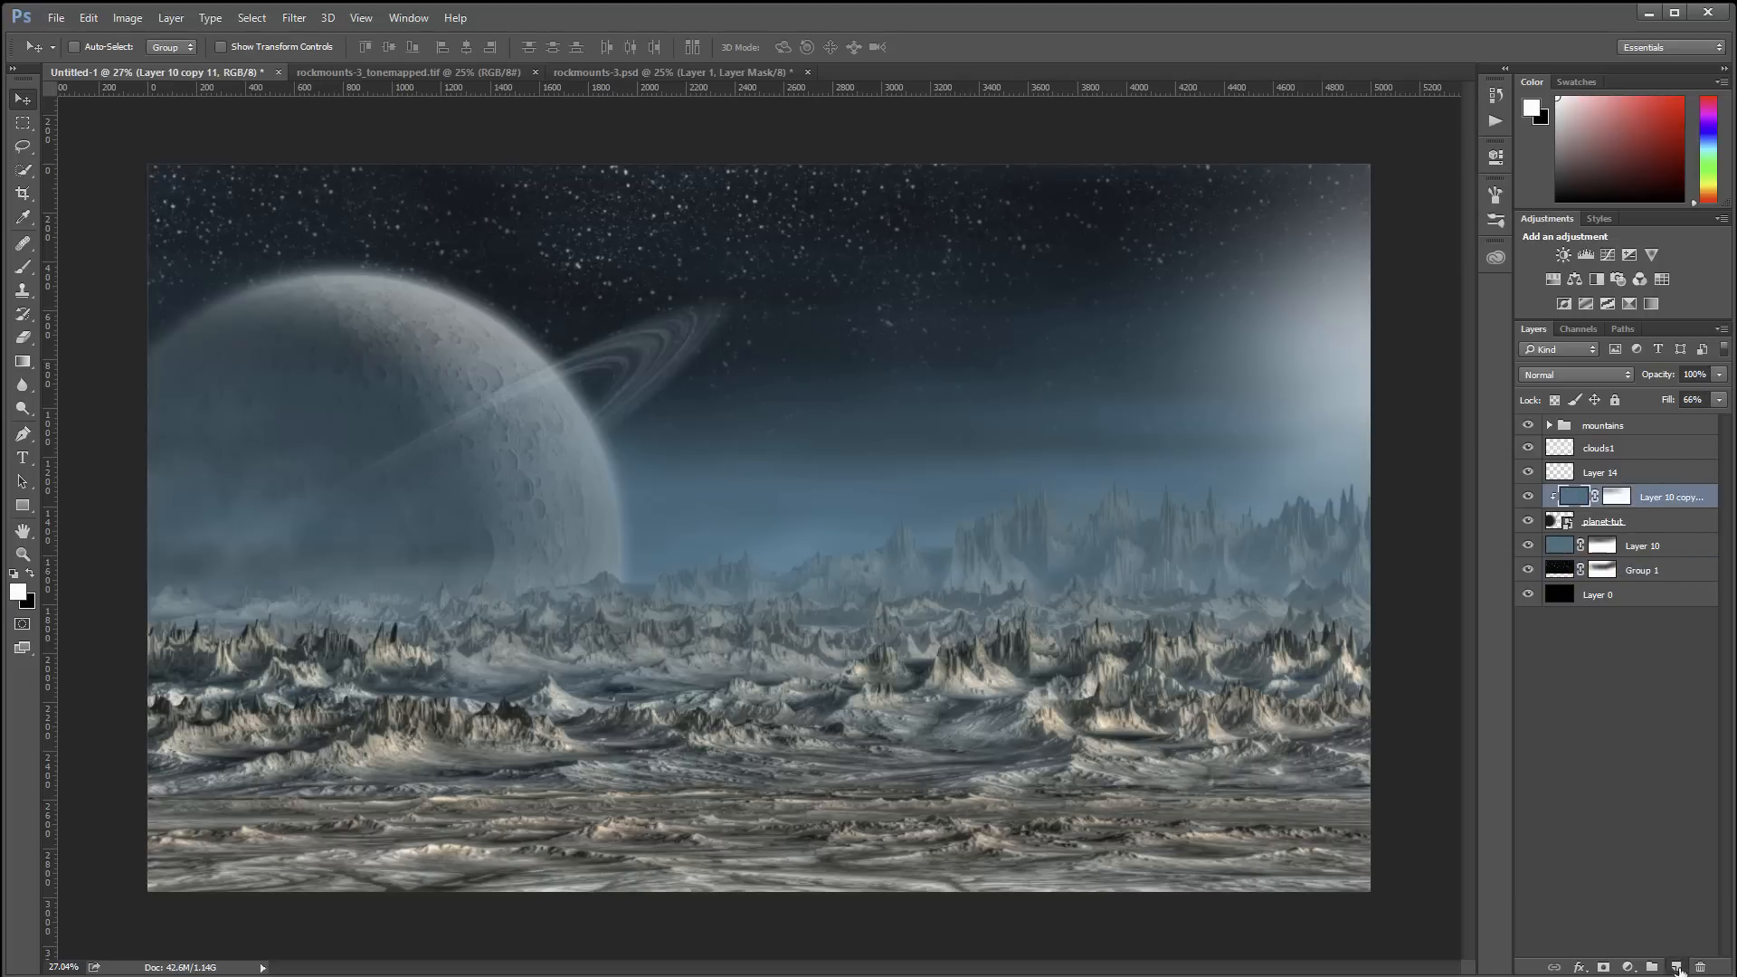
left_click(1676, 967)
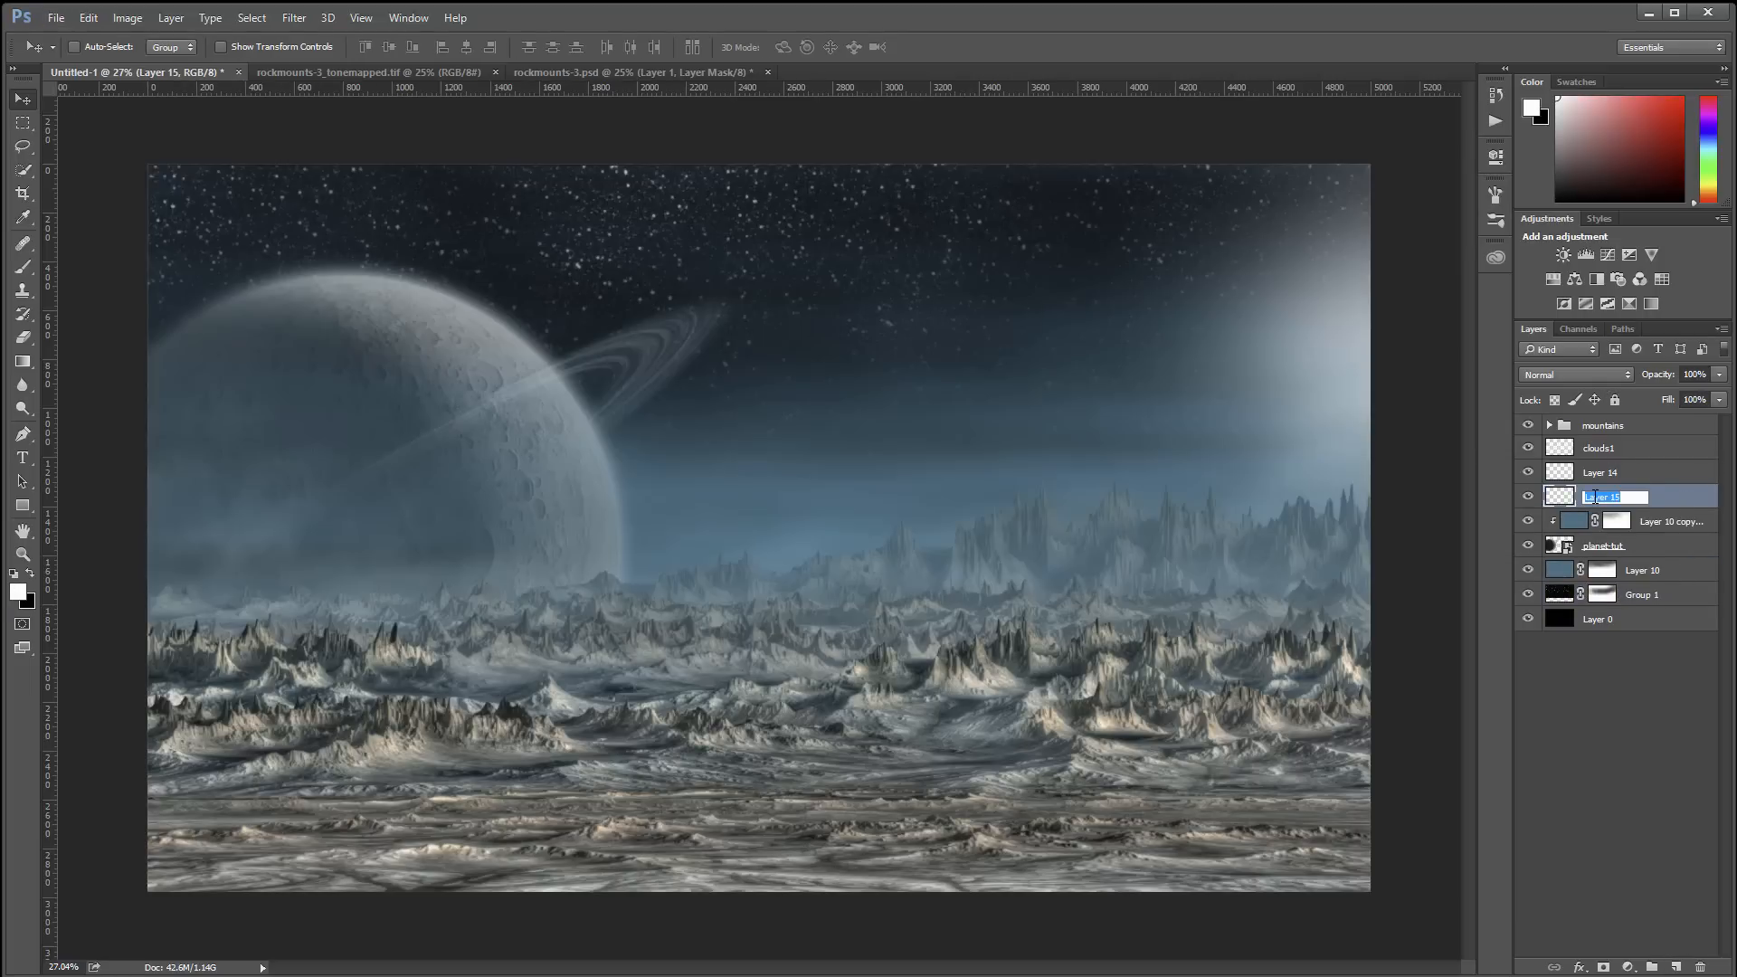
left_click(1593, 497)
type("Far Clouds")
Rename the merged Group 1 layer as Stars and Layer 10 as Atmo
left_click(1640, 597)
double_click(1650, 598)
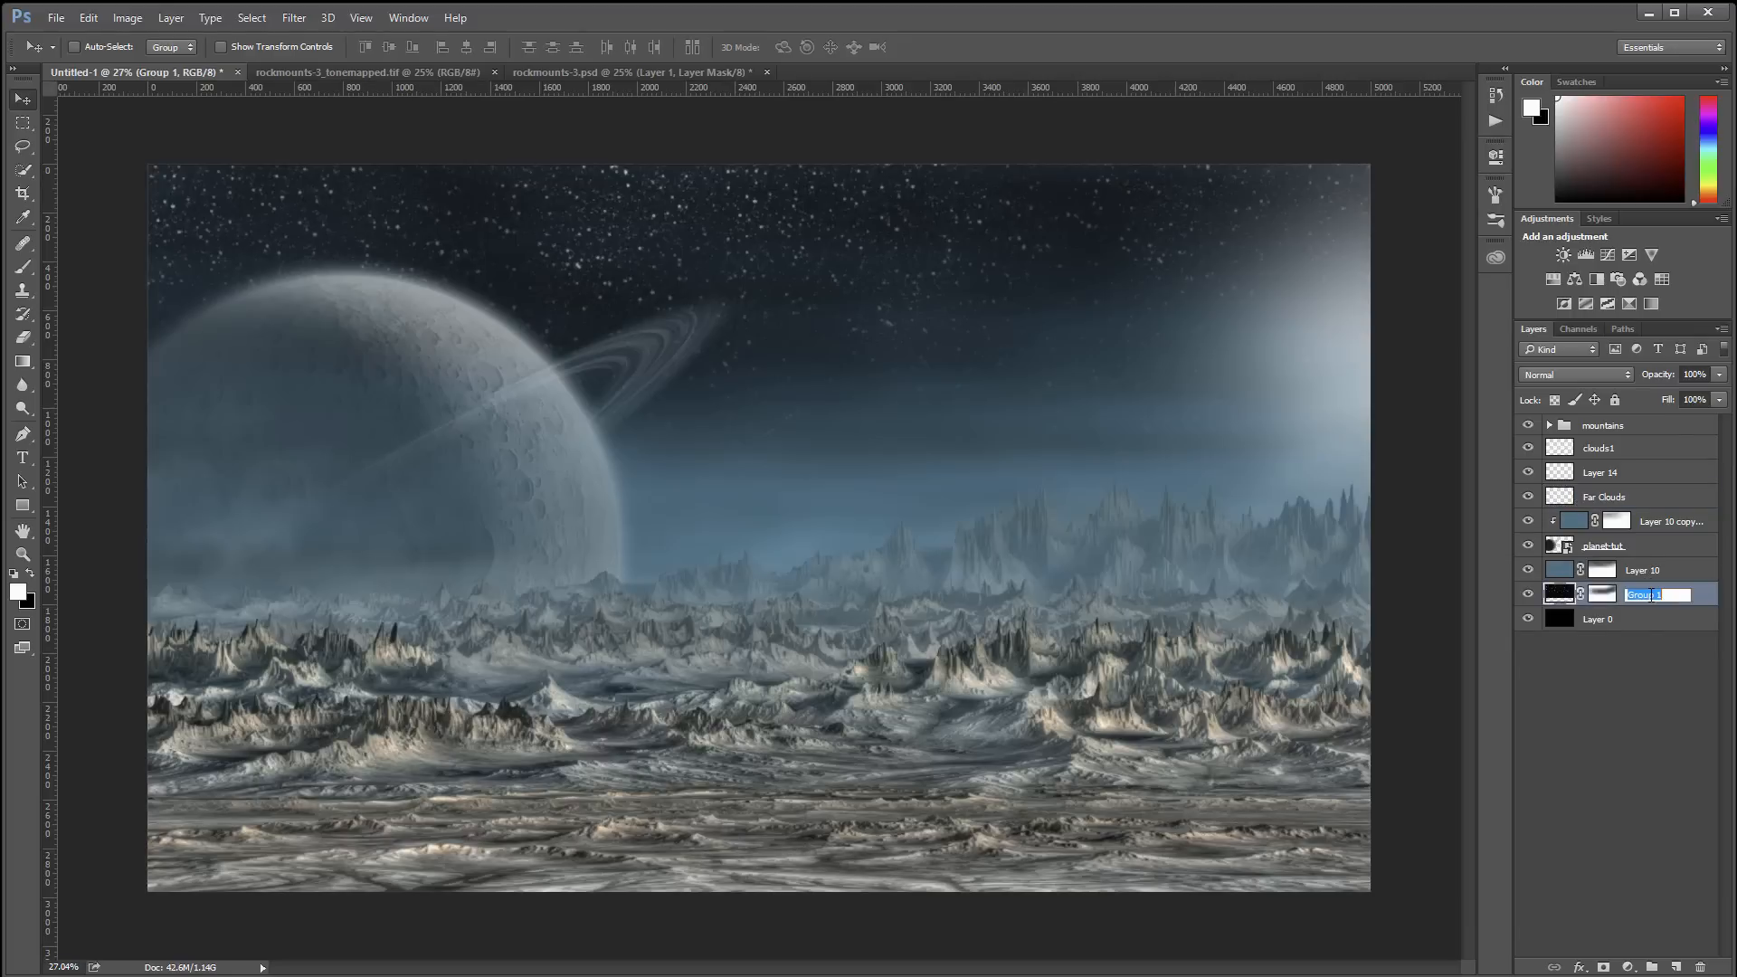
type("Stars")
left_click(1654, 571)
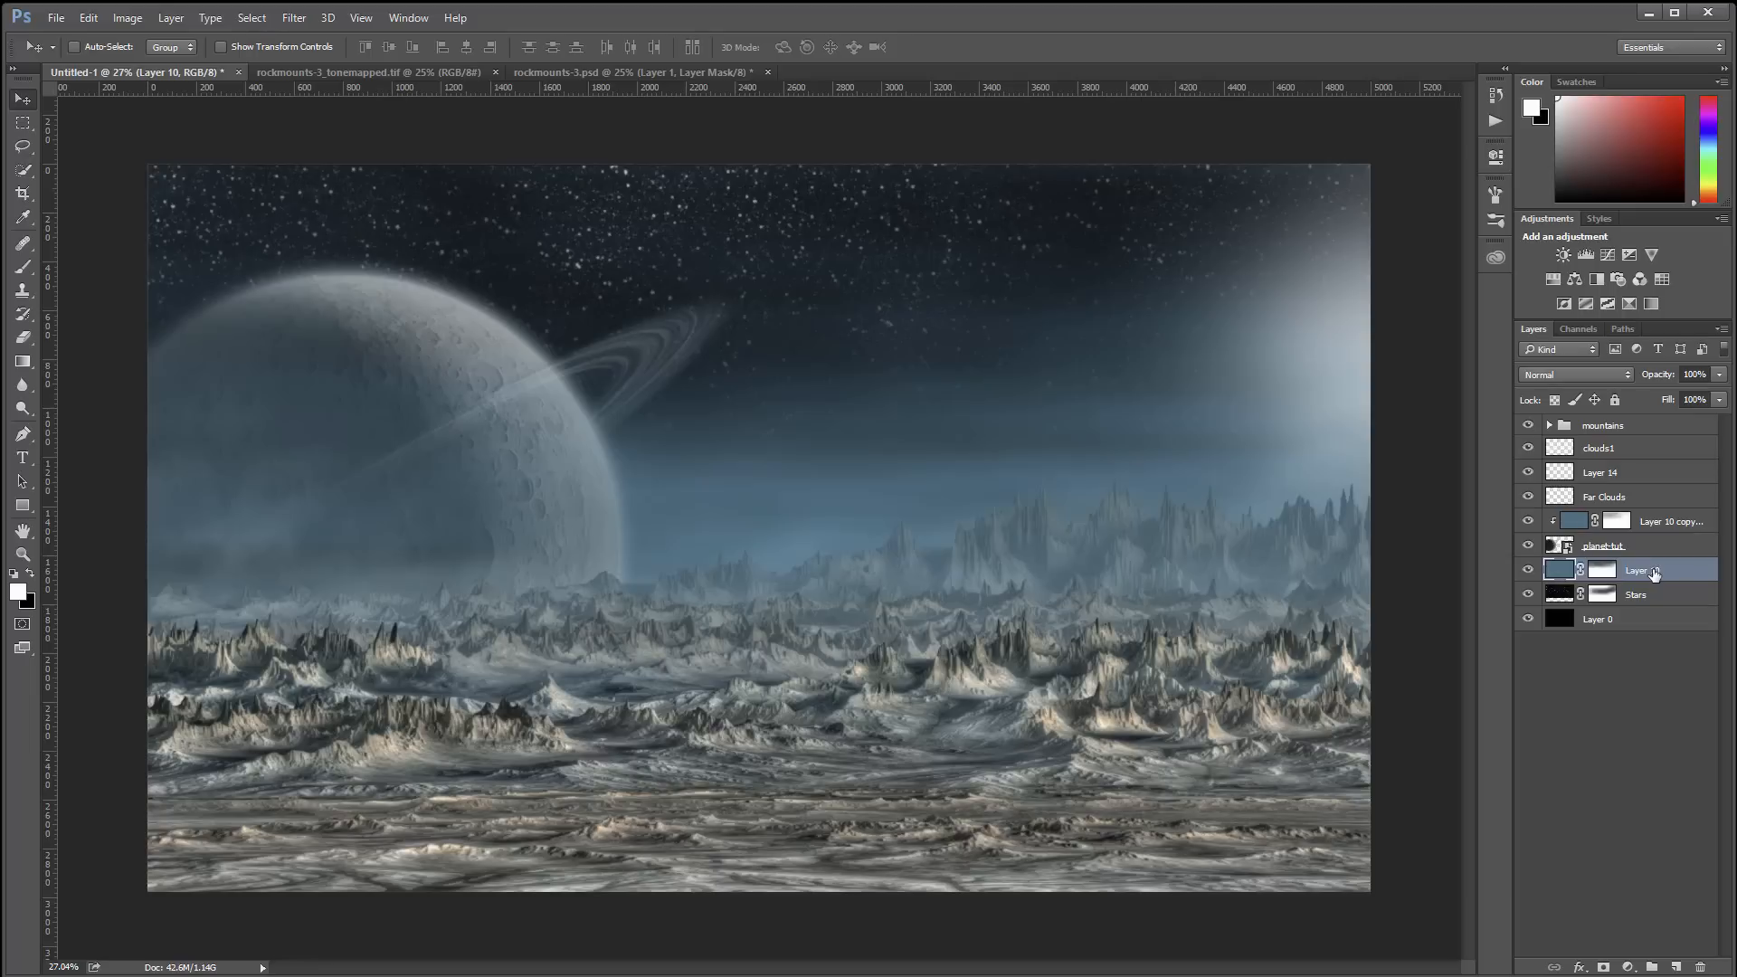
double_click(1655, 571)
type("Atmo")
key("Return")
Check what Layer 14 contains by toggling its visibility, and rename it as Sun
left_click(1645, 495)
left_click(1525, 473)
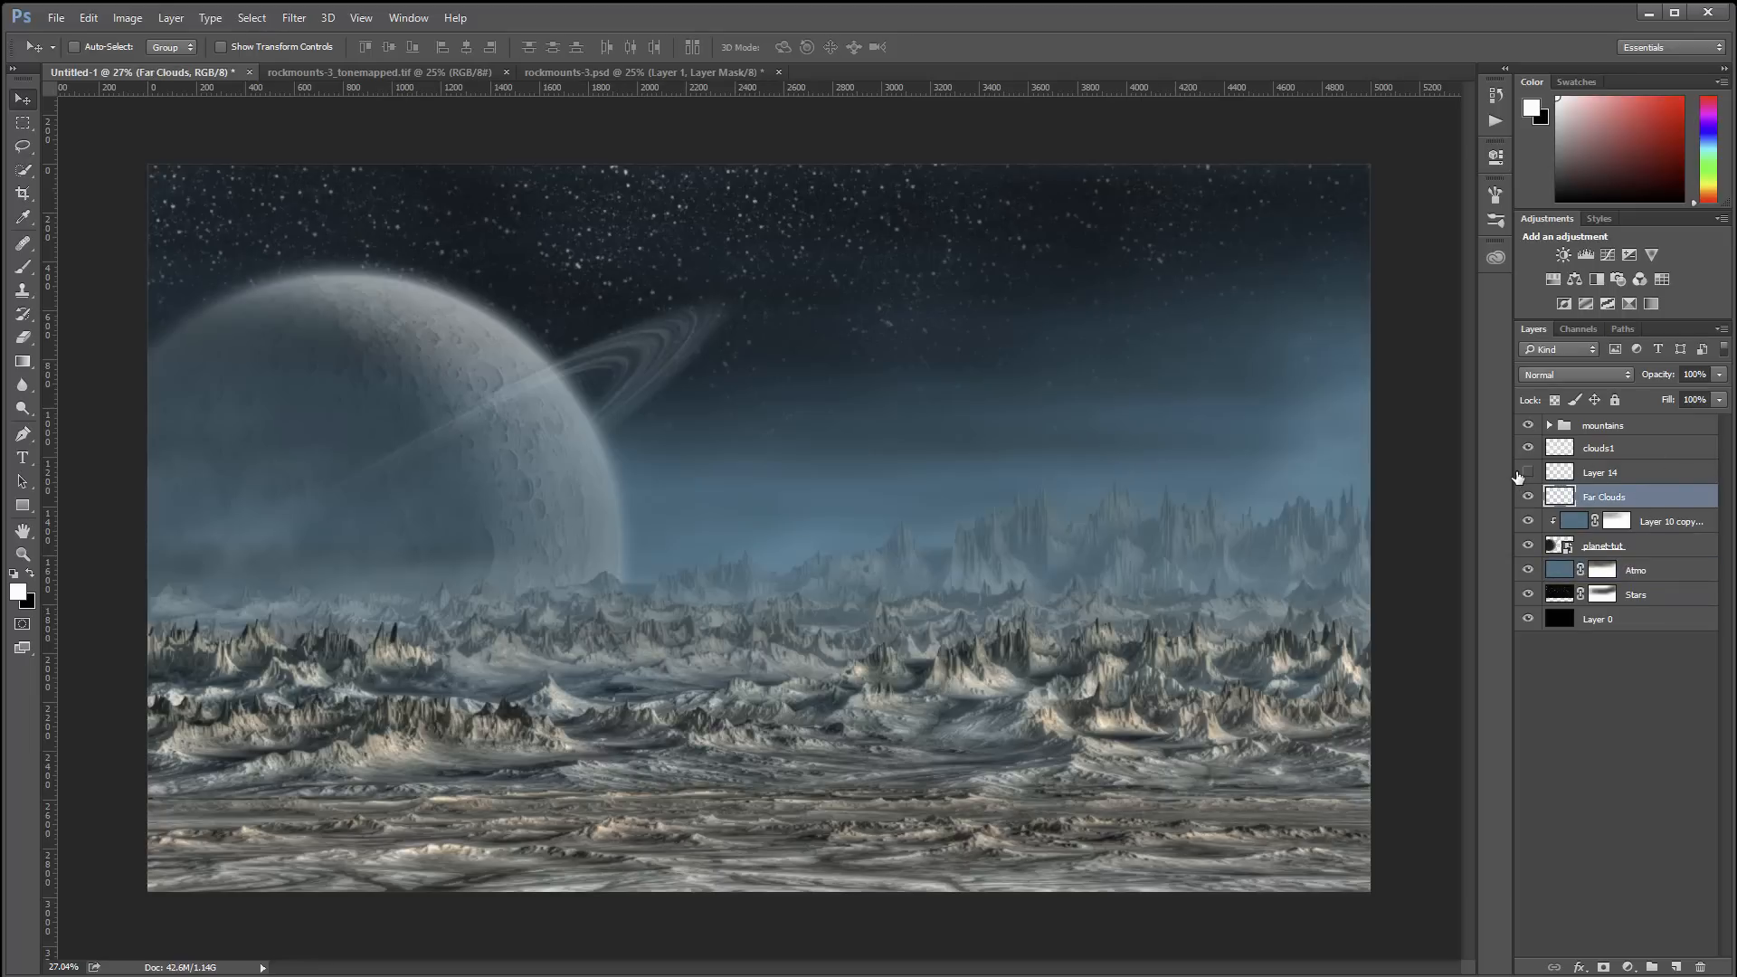
left_click(1525, 474)
double_click(1612, 472)
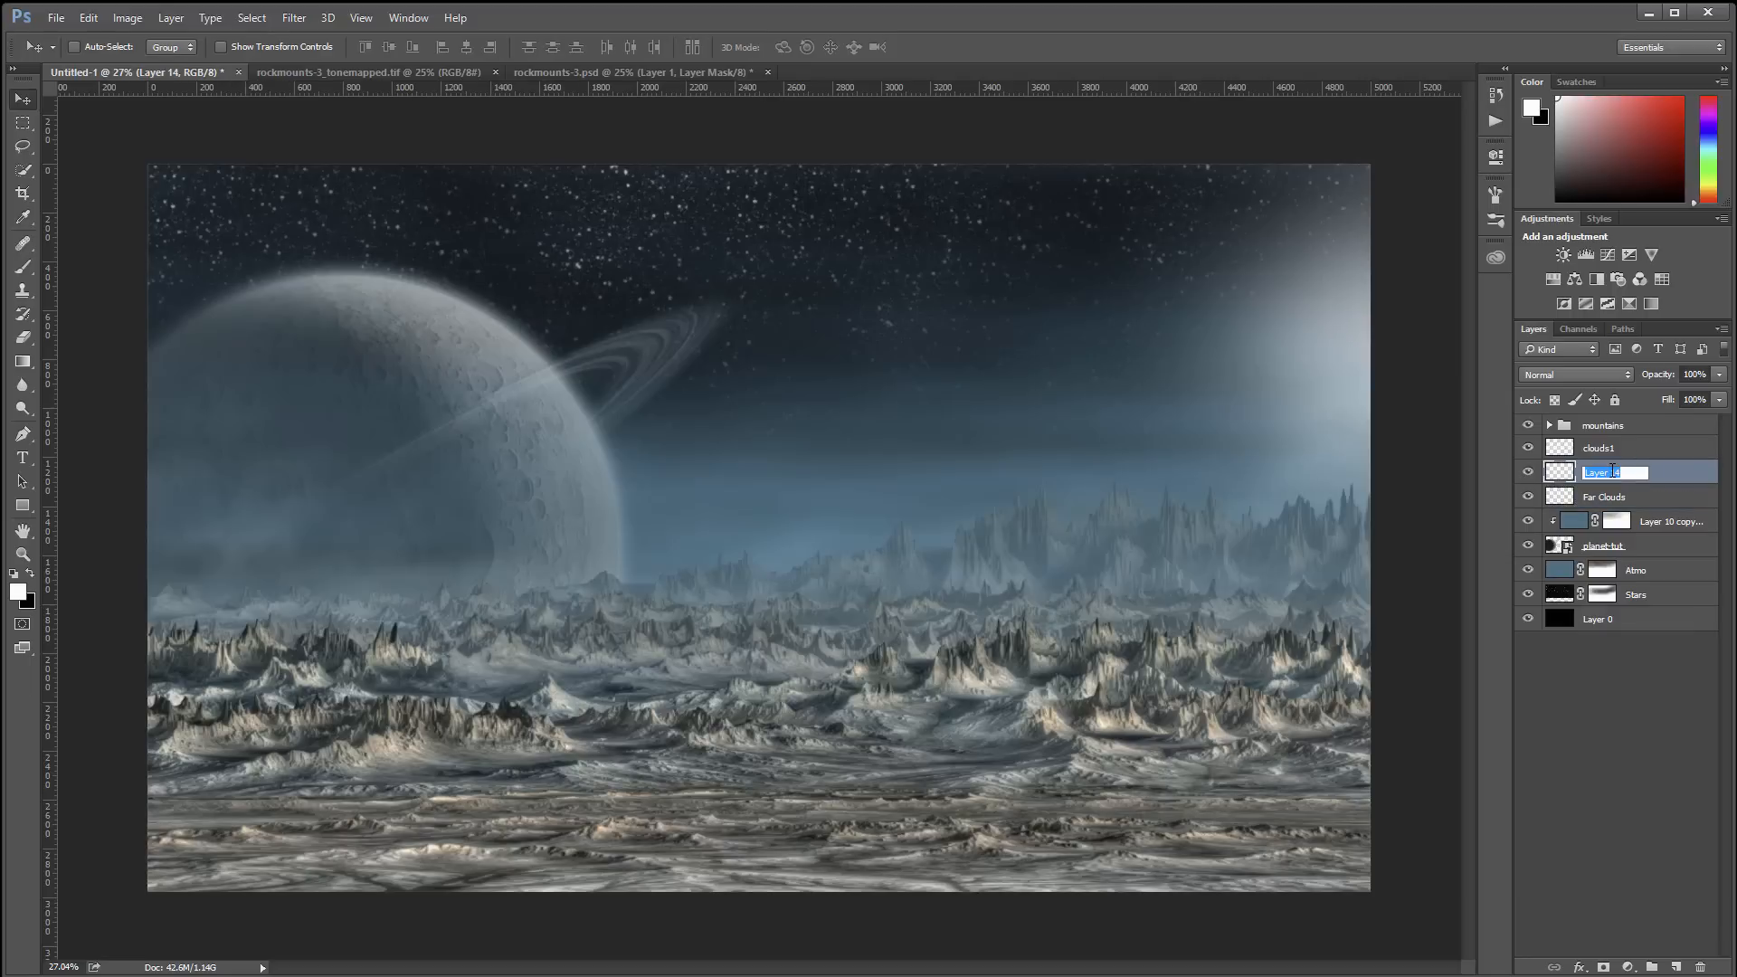
type("S")
key("Return")
On the Far Clouds layer, set up the Brush tool with the 1796 px cloud tip at 100% opacity
left_click(1618, 498)
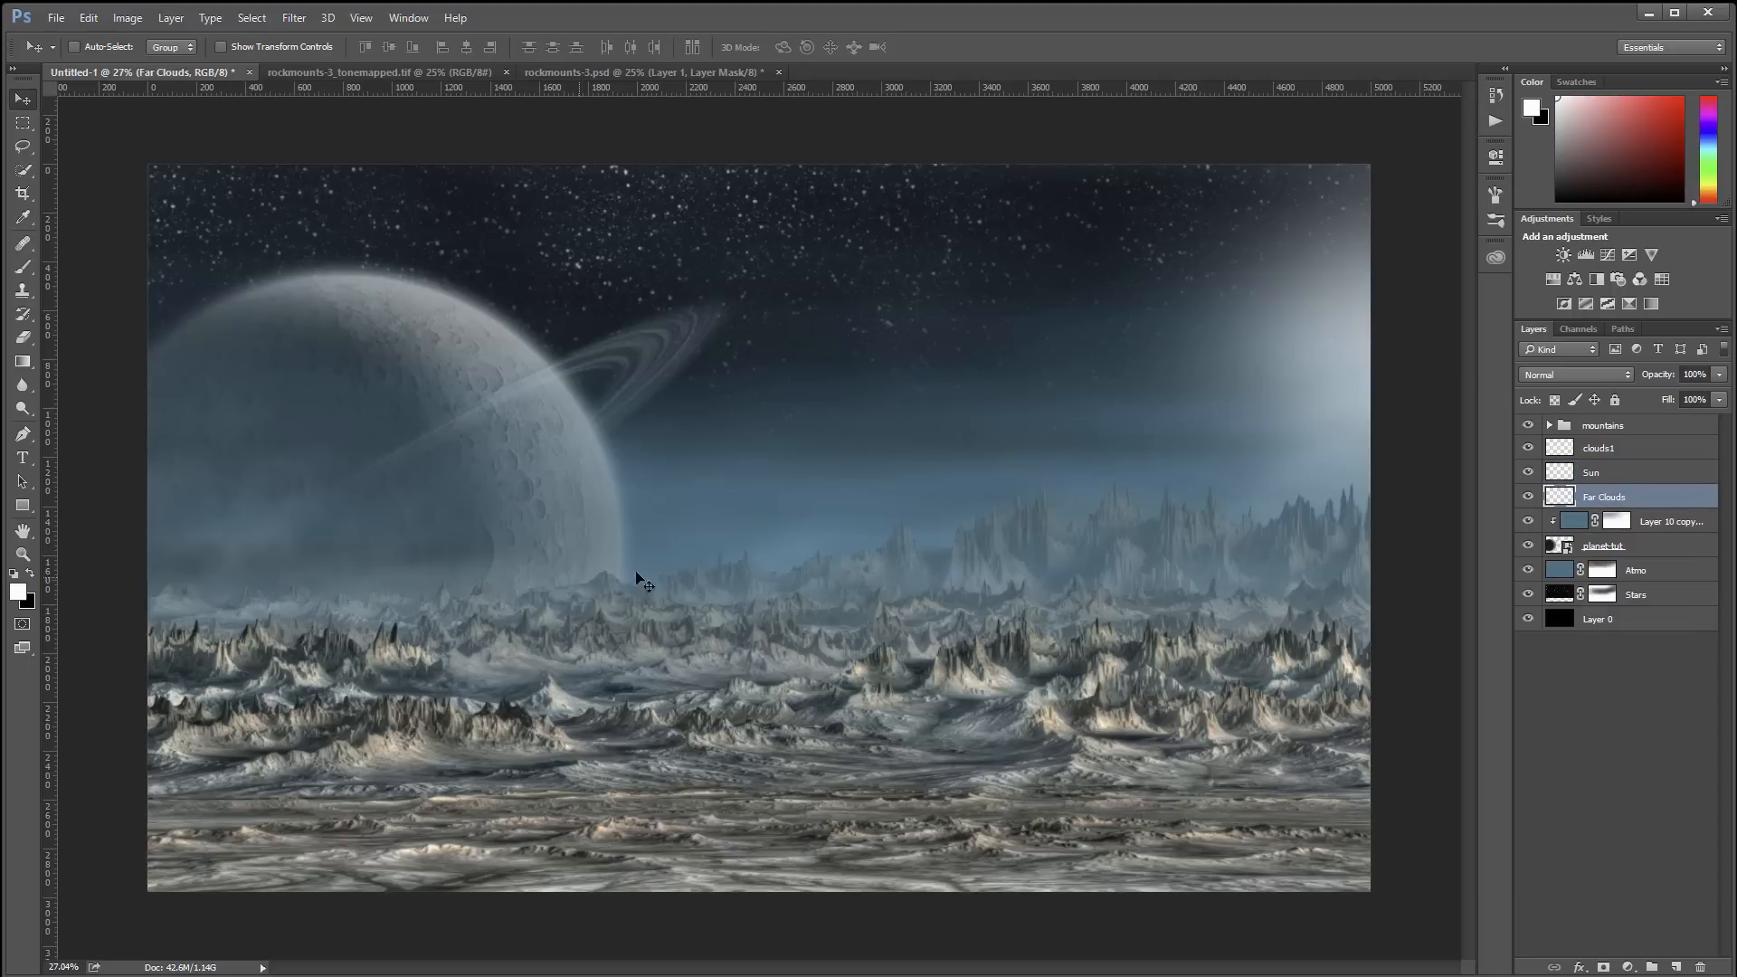
left_click(22, 266)
right_click(632, 505)
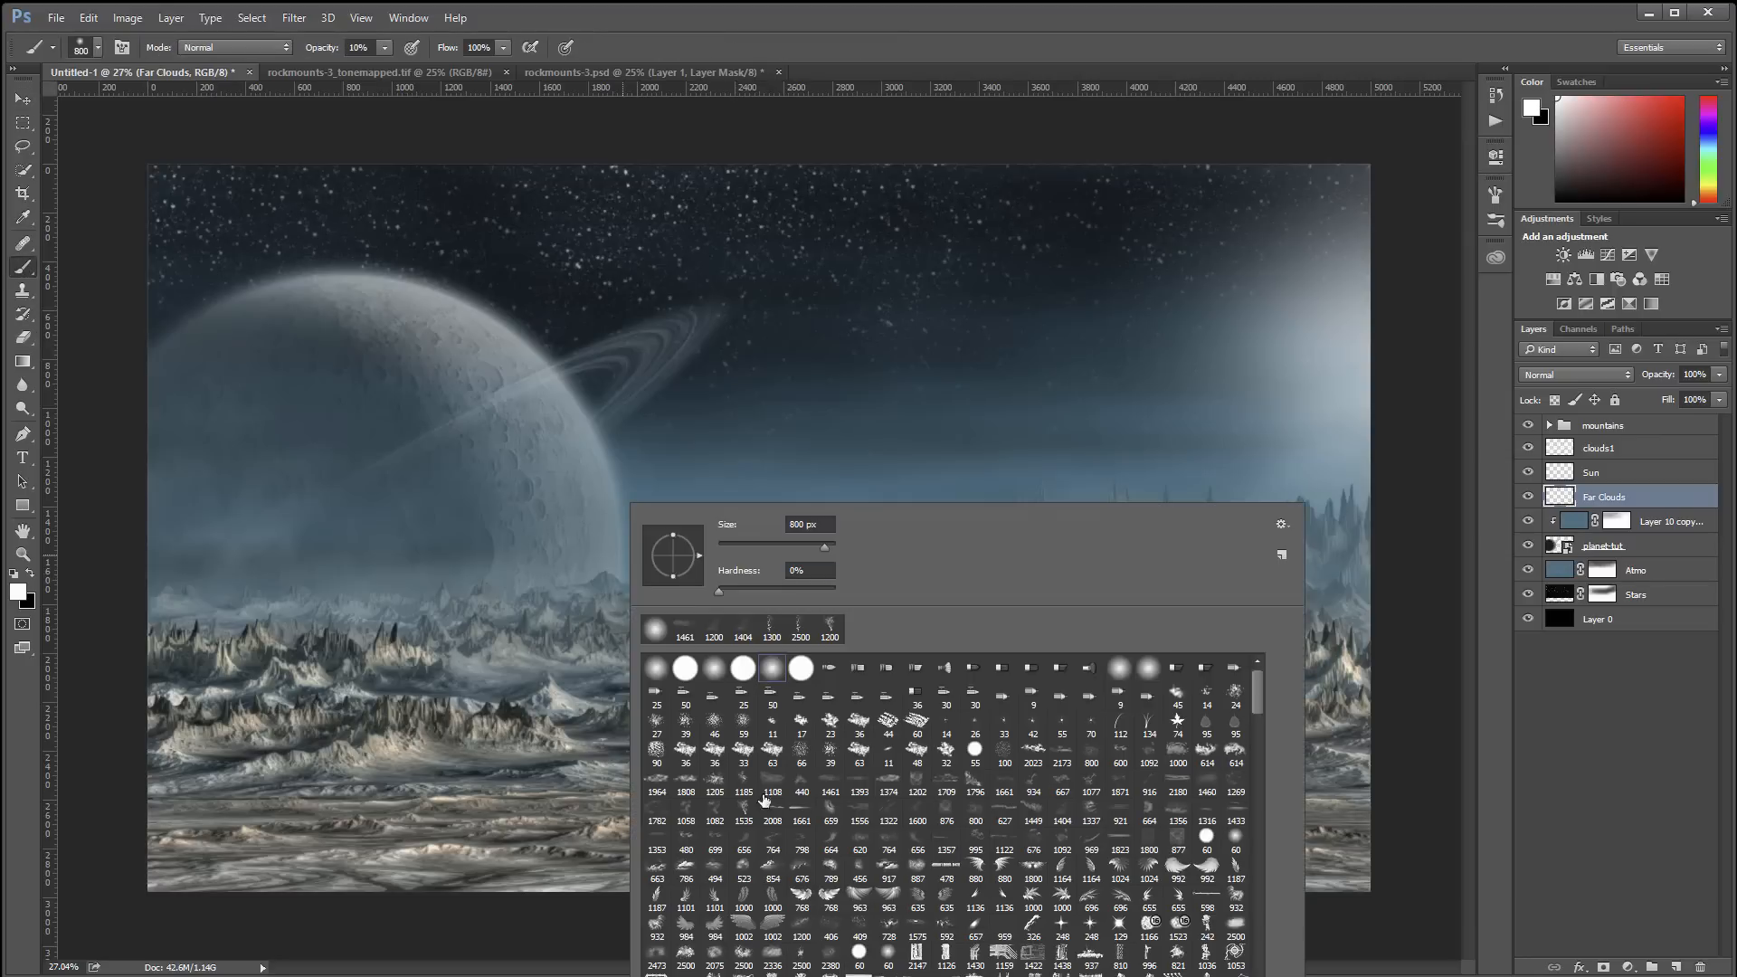
left_click(967, 788)
key("Return")
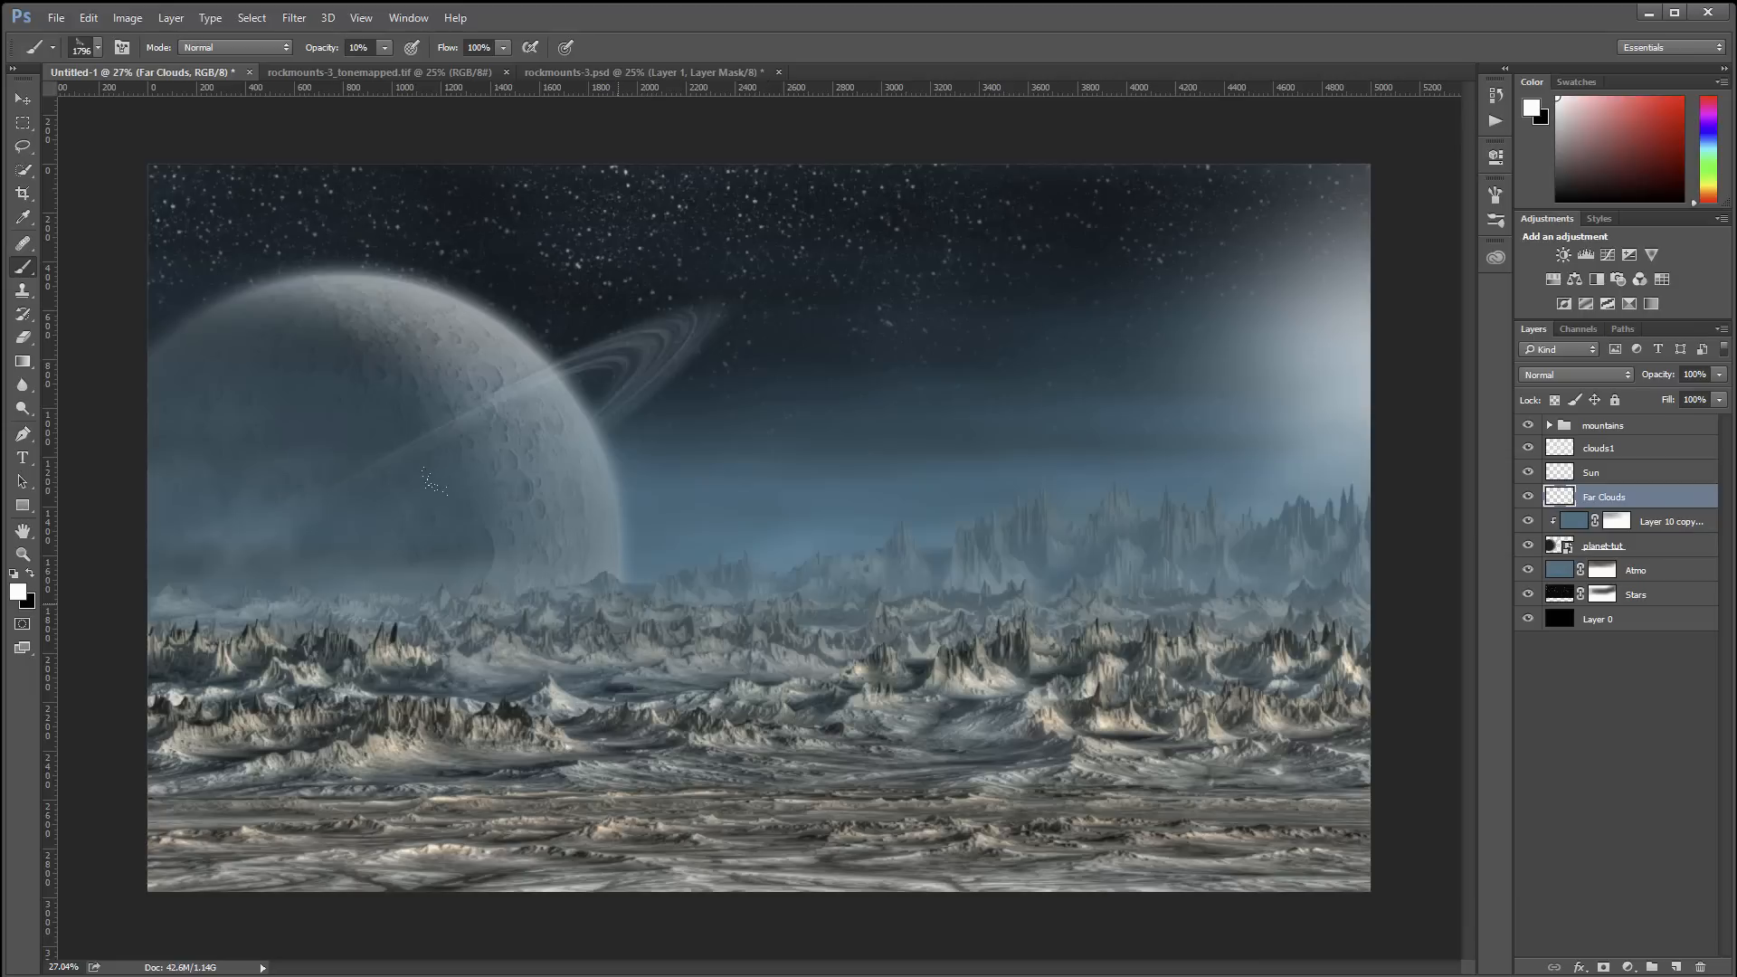
key("0")
Try a reduced cloud stamp over the planet at the canvas's left edge, and undo it
key("bracketleft")
key("bracketleft")
key("bracketleft")
left_click(217, 496)
key("bracketleft")
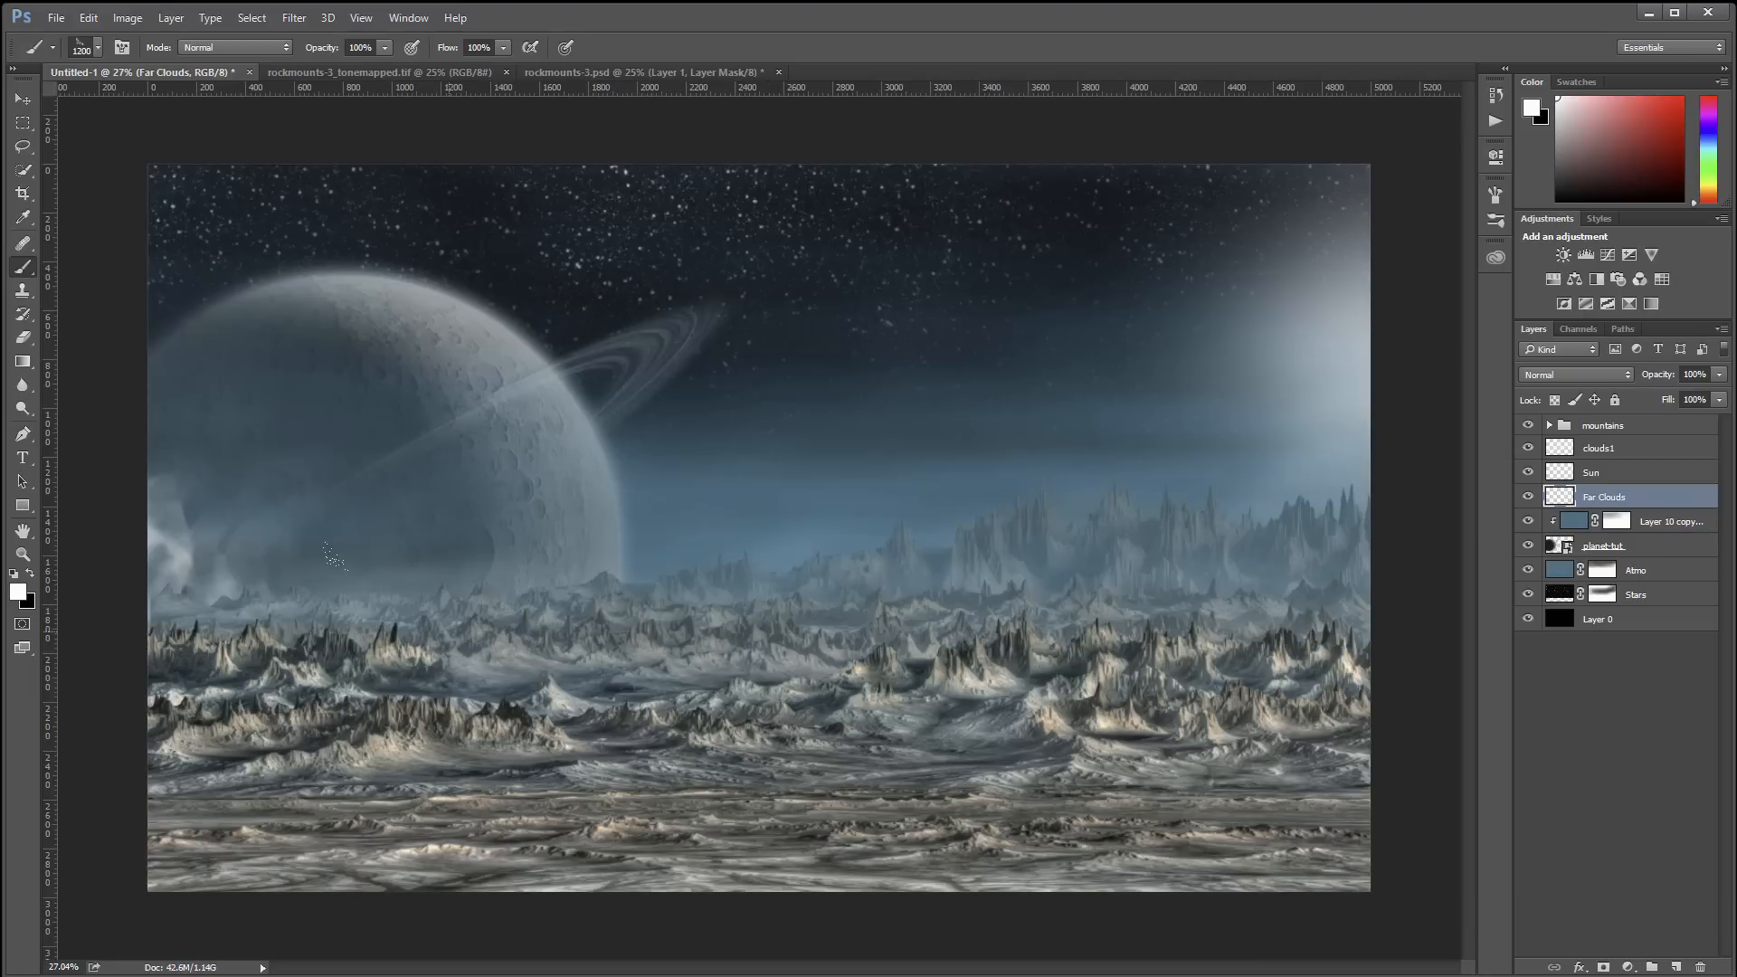
key("ctrl+z")
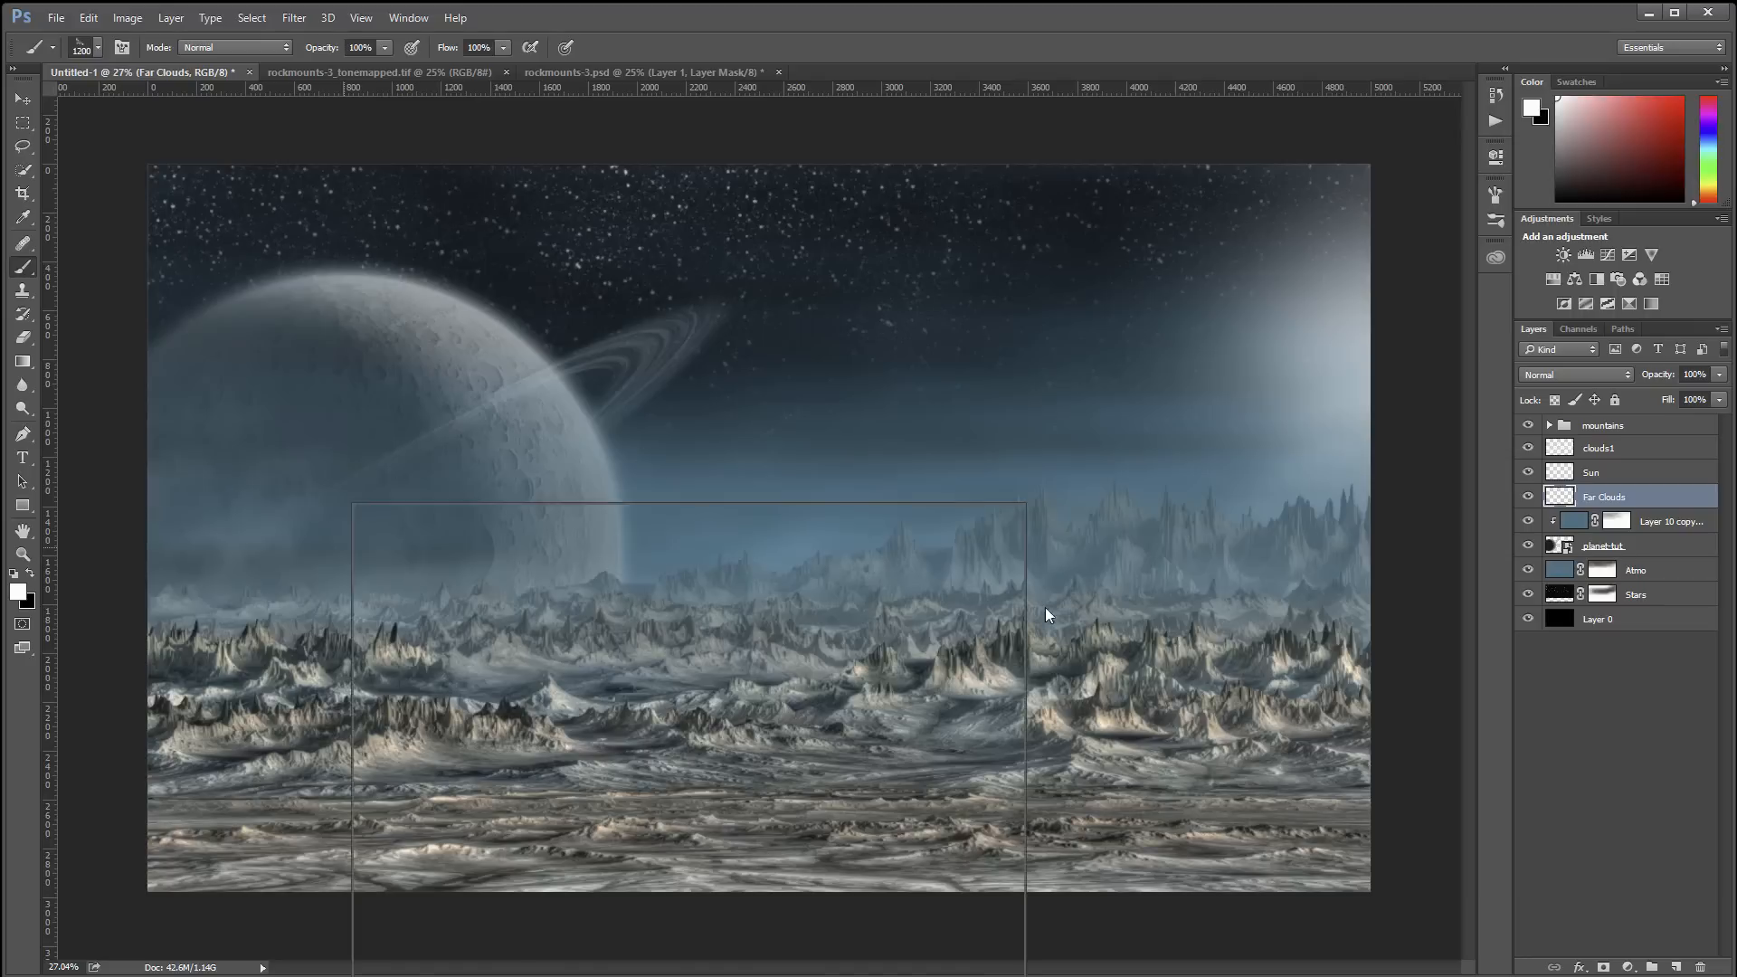
Choose the 1782 px cloud tip and stamp clouds at 700 px on the horizon beside the planet's lower right edge
right_click(1041, 608)
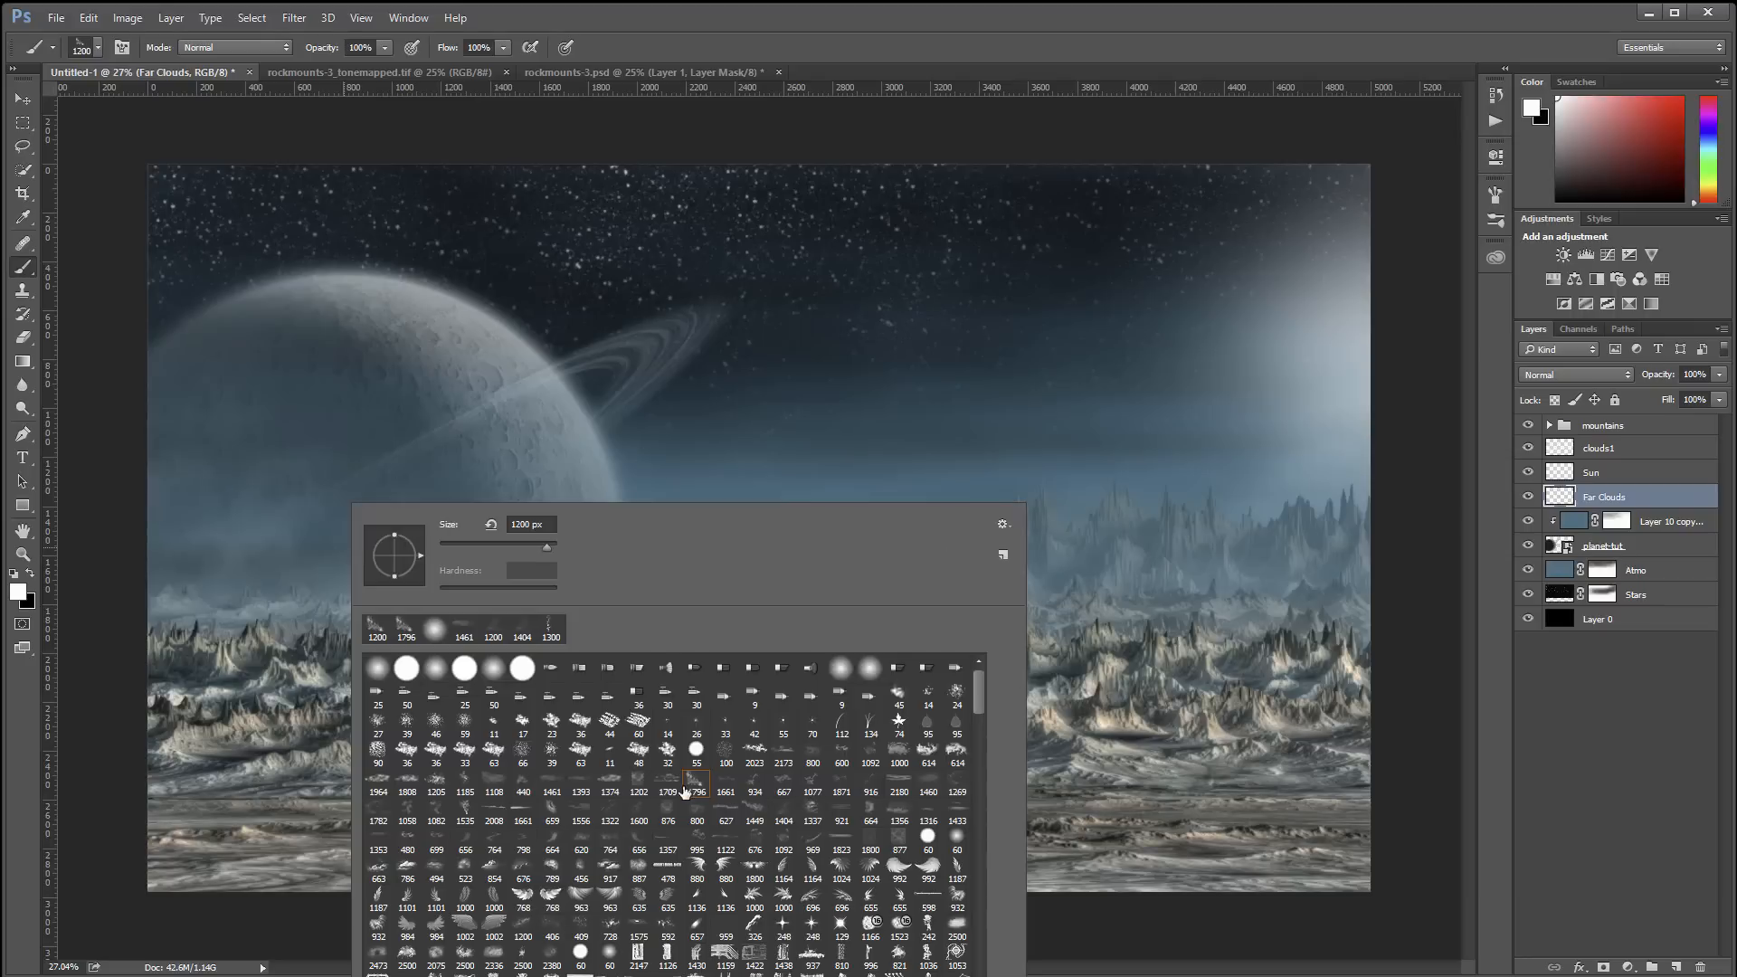
left_click(380, 814)
left_click(524, 545)
left_click(262, 600)
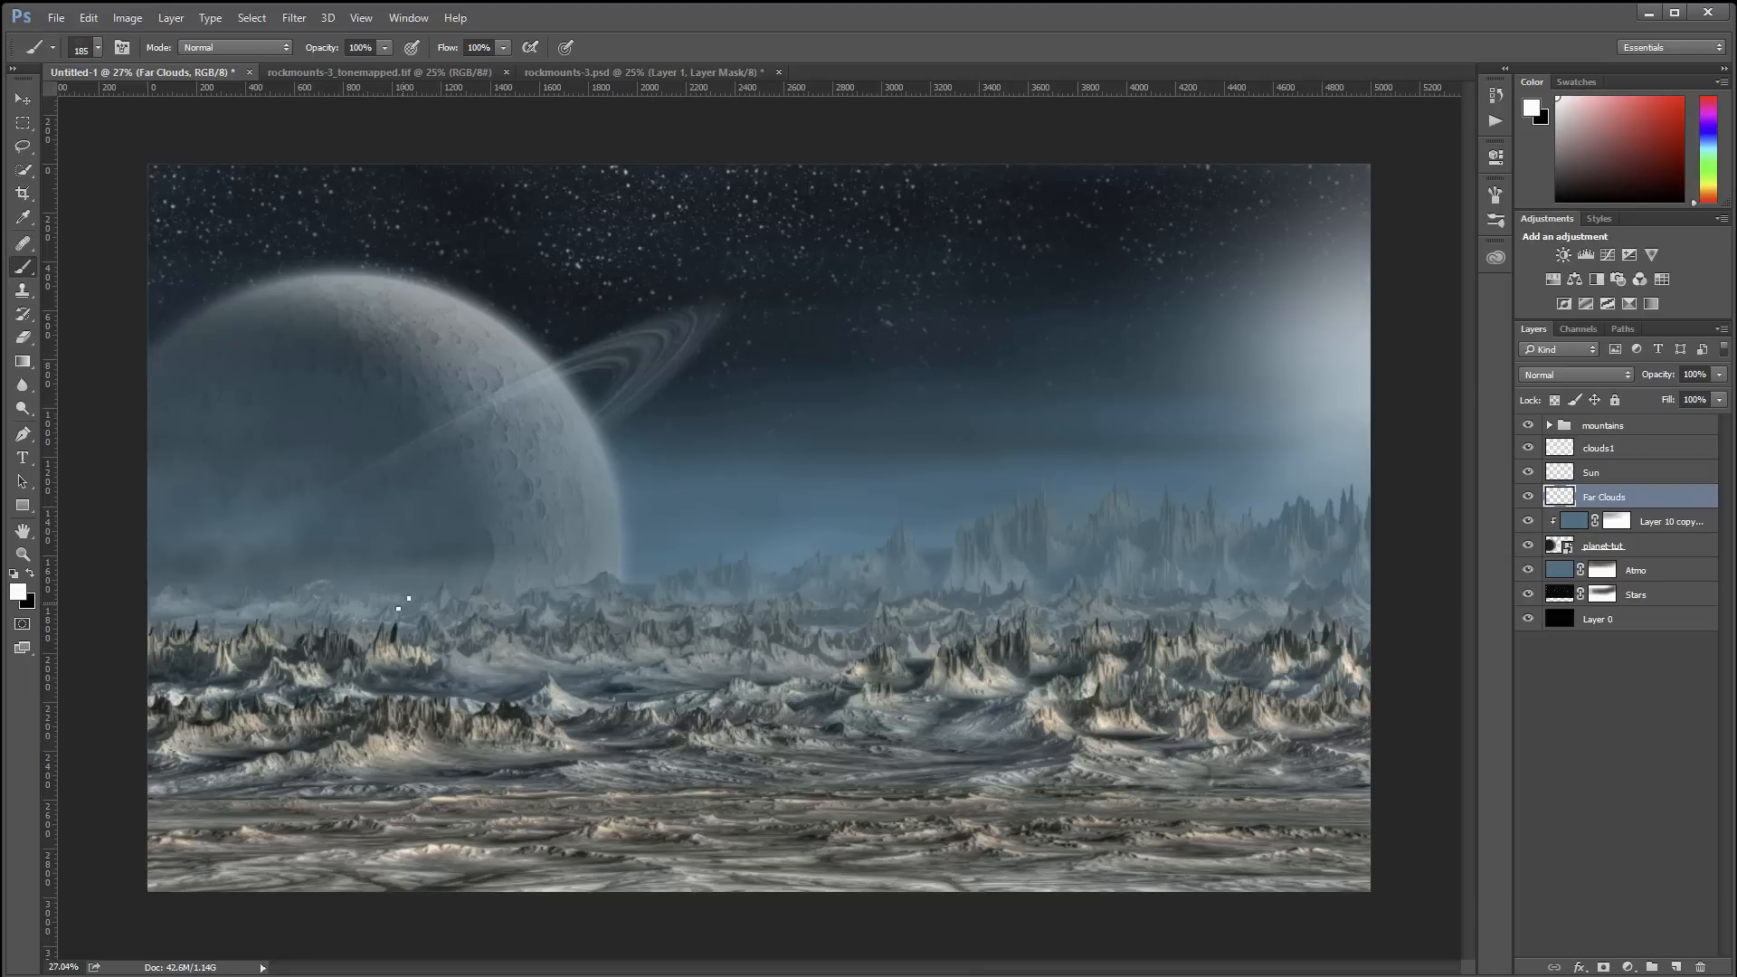
key("bracketright")
left_click(643, 586)
left_click(600, 593)
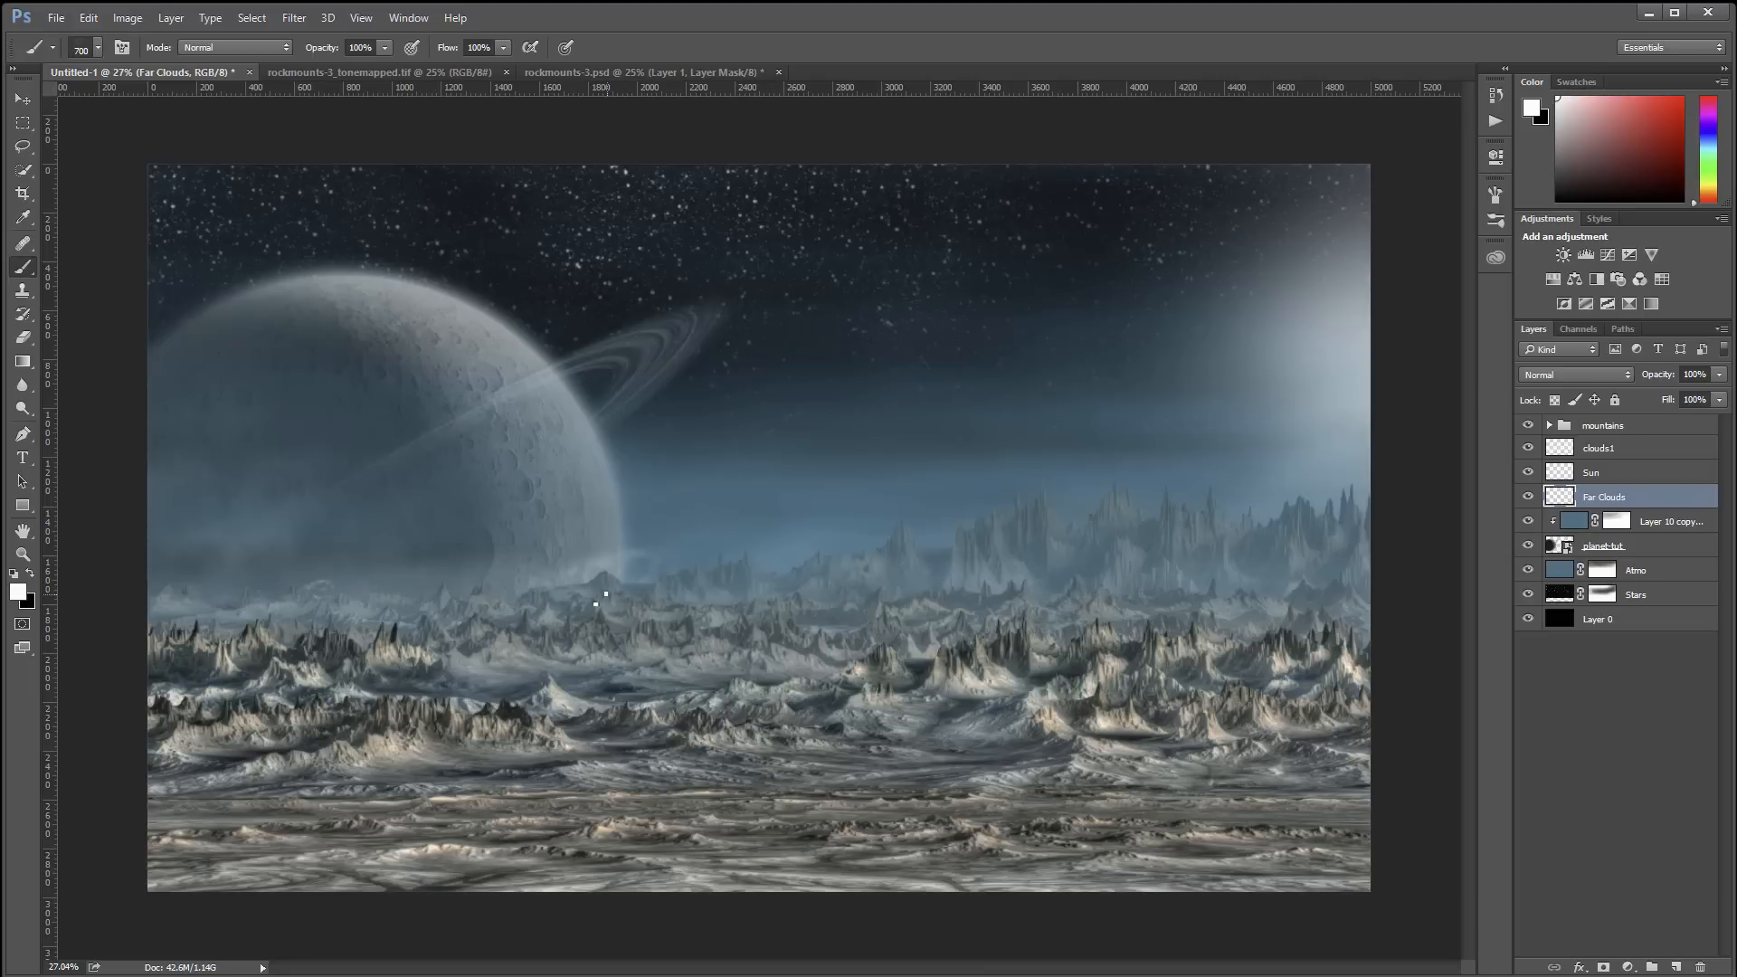
left_click(577, 608)
left_click(644, 591)
left_click(644, 592)
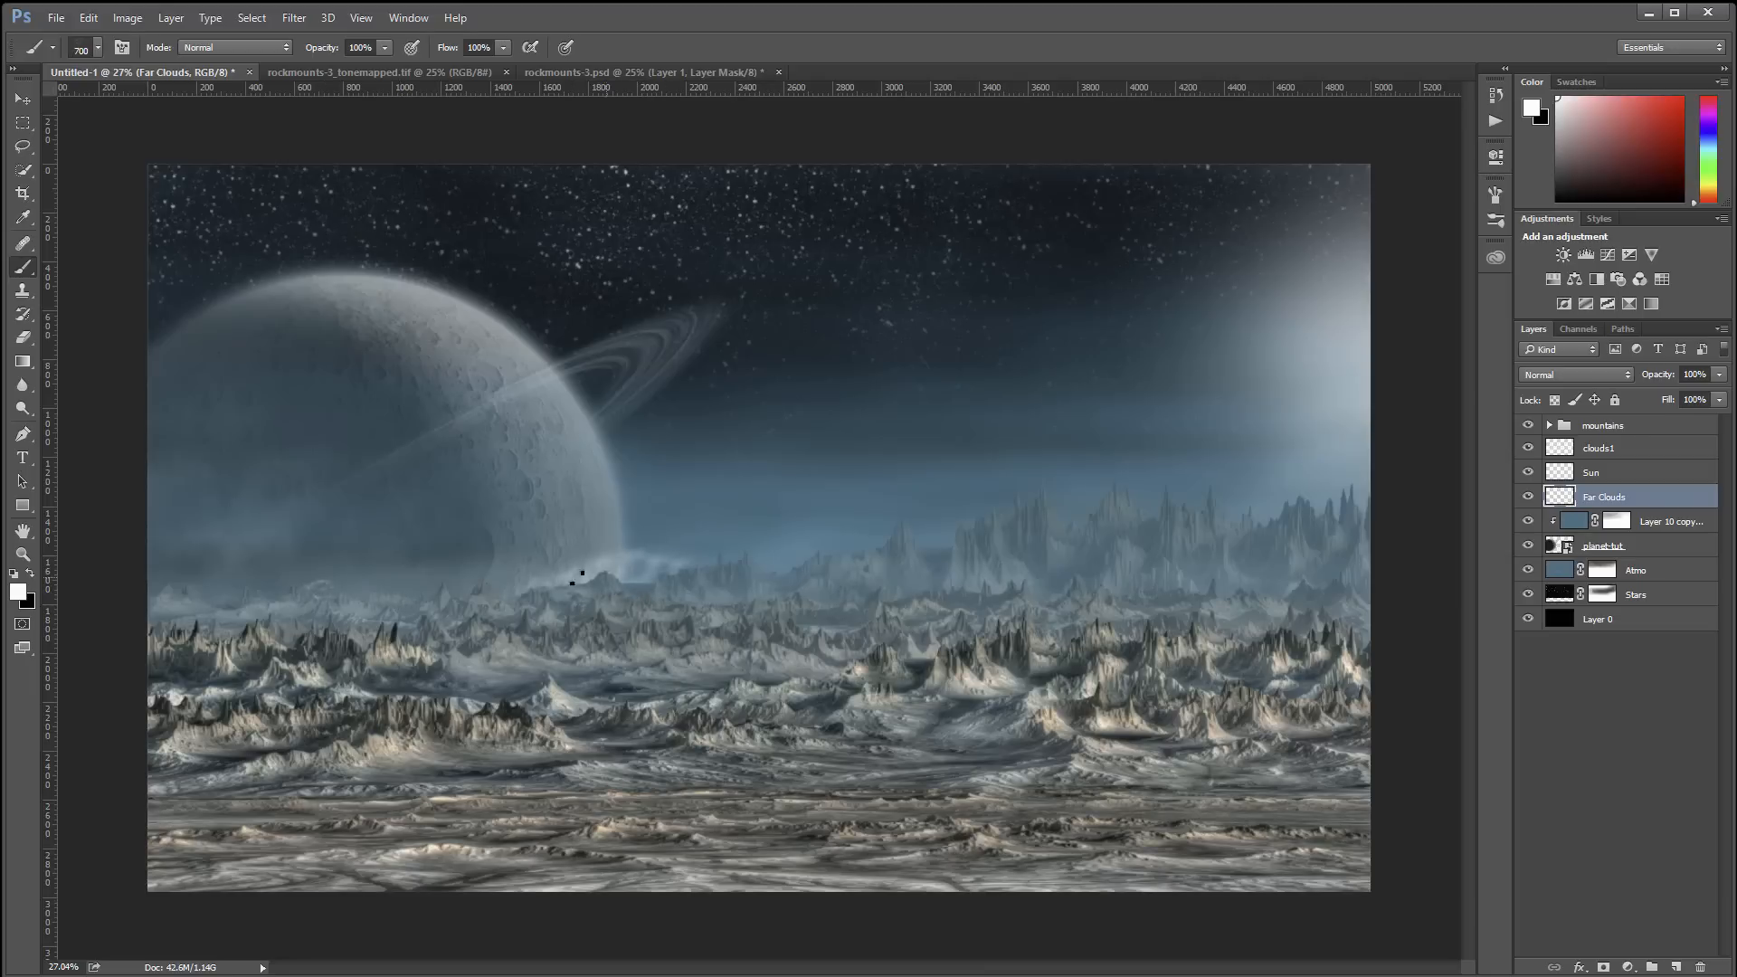
Stamp larger clouds, up to about 1000 px, along the horizon across the base of the planet
left_click(488, 602)
left_click(430, 598)
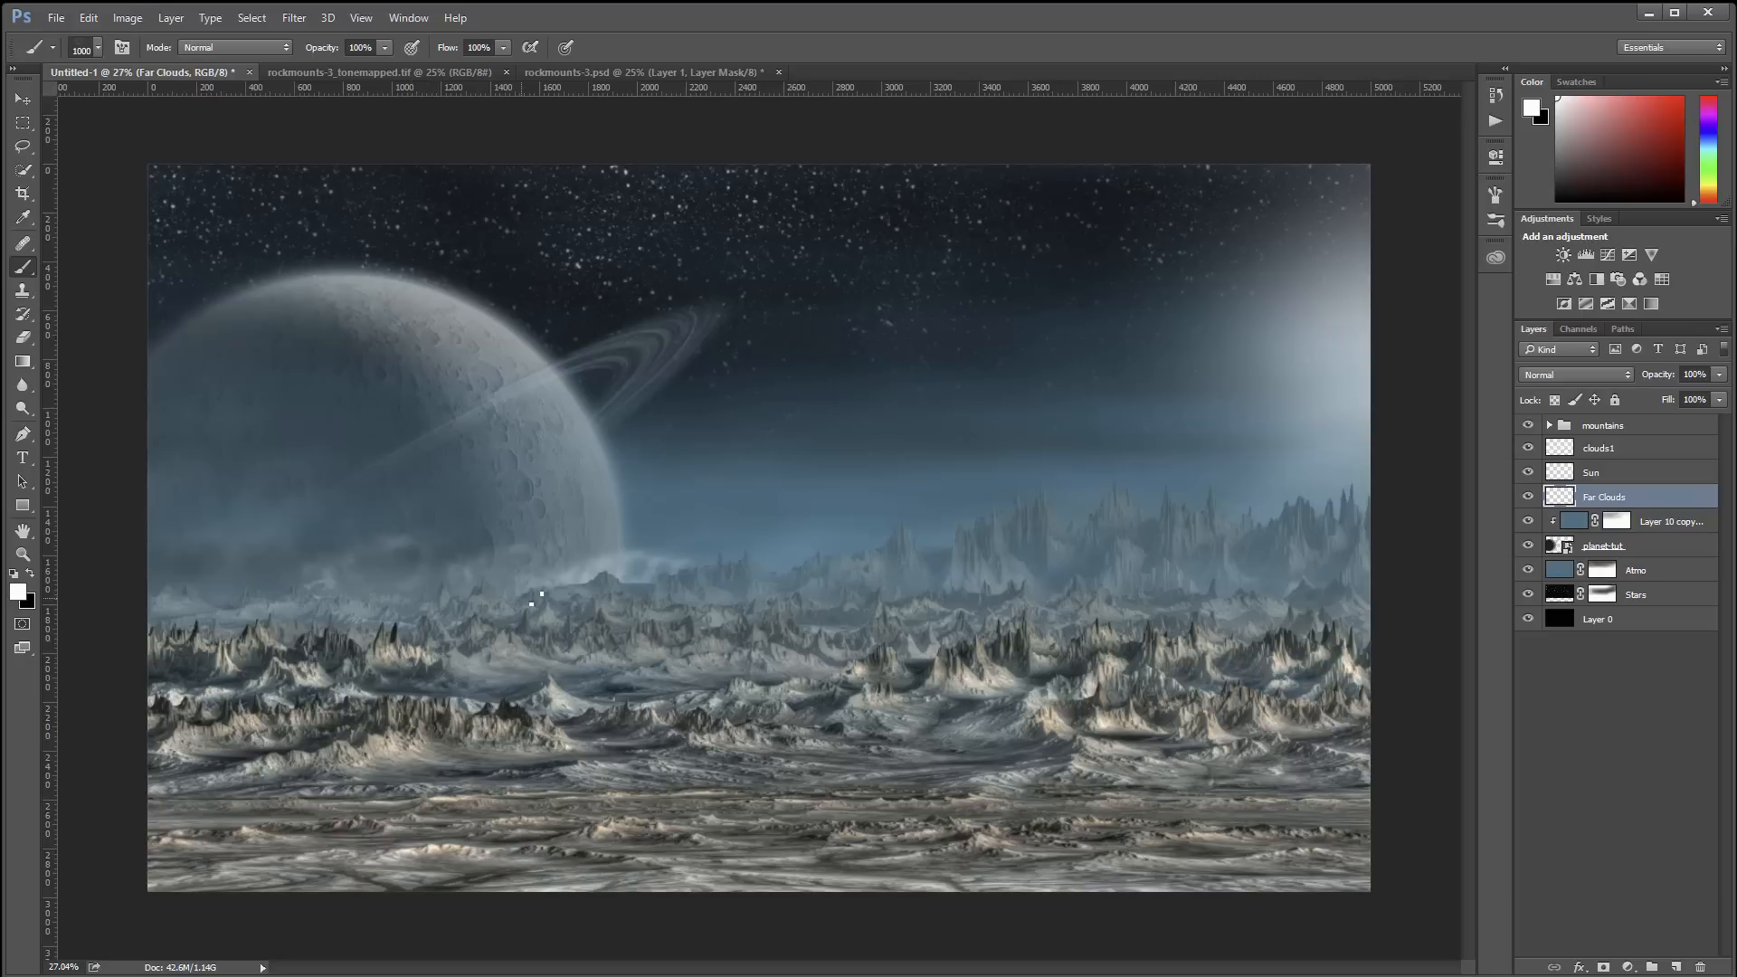
key("bracketright")
left_click(530, 612)
left_click(442, 606)
key("bracketleft")
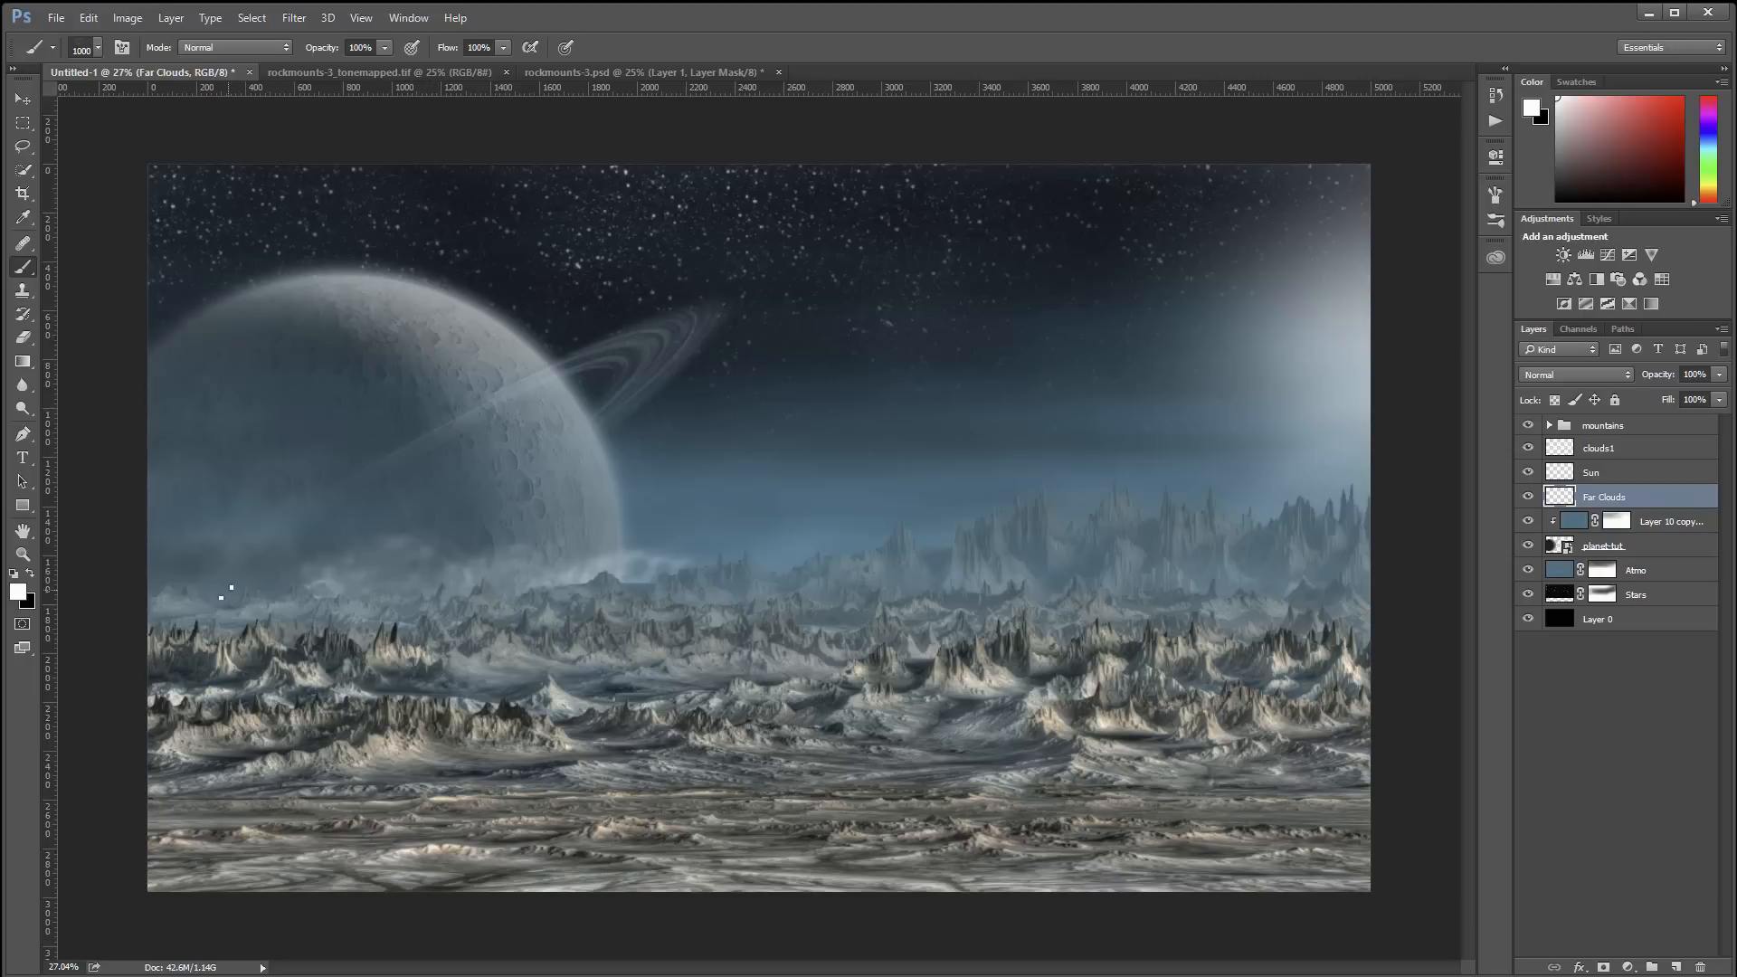
left_click_drag(228, 592, 350, 617)
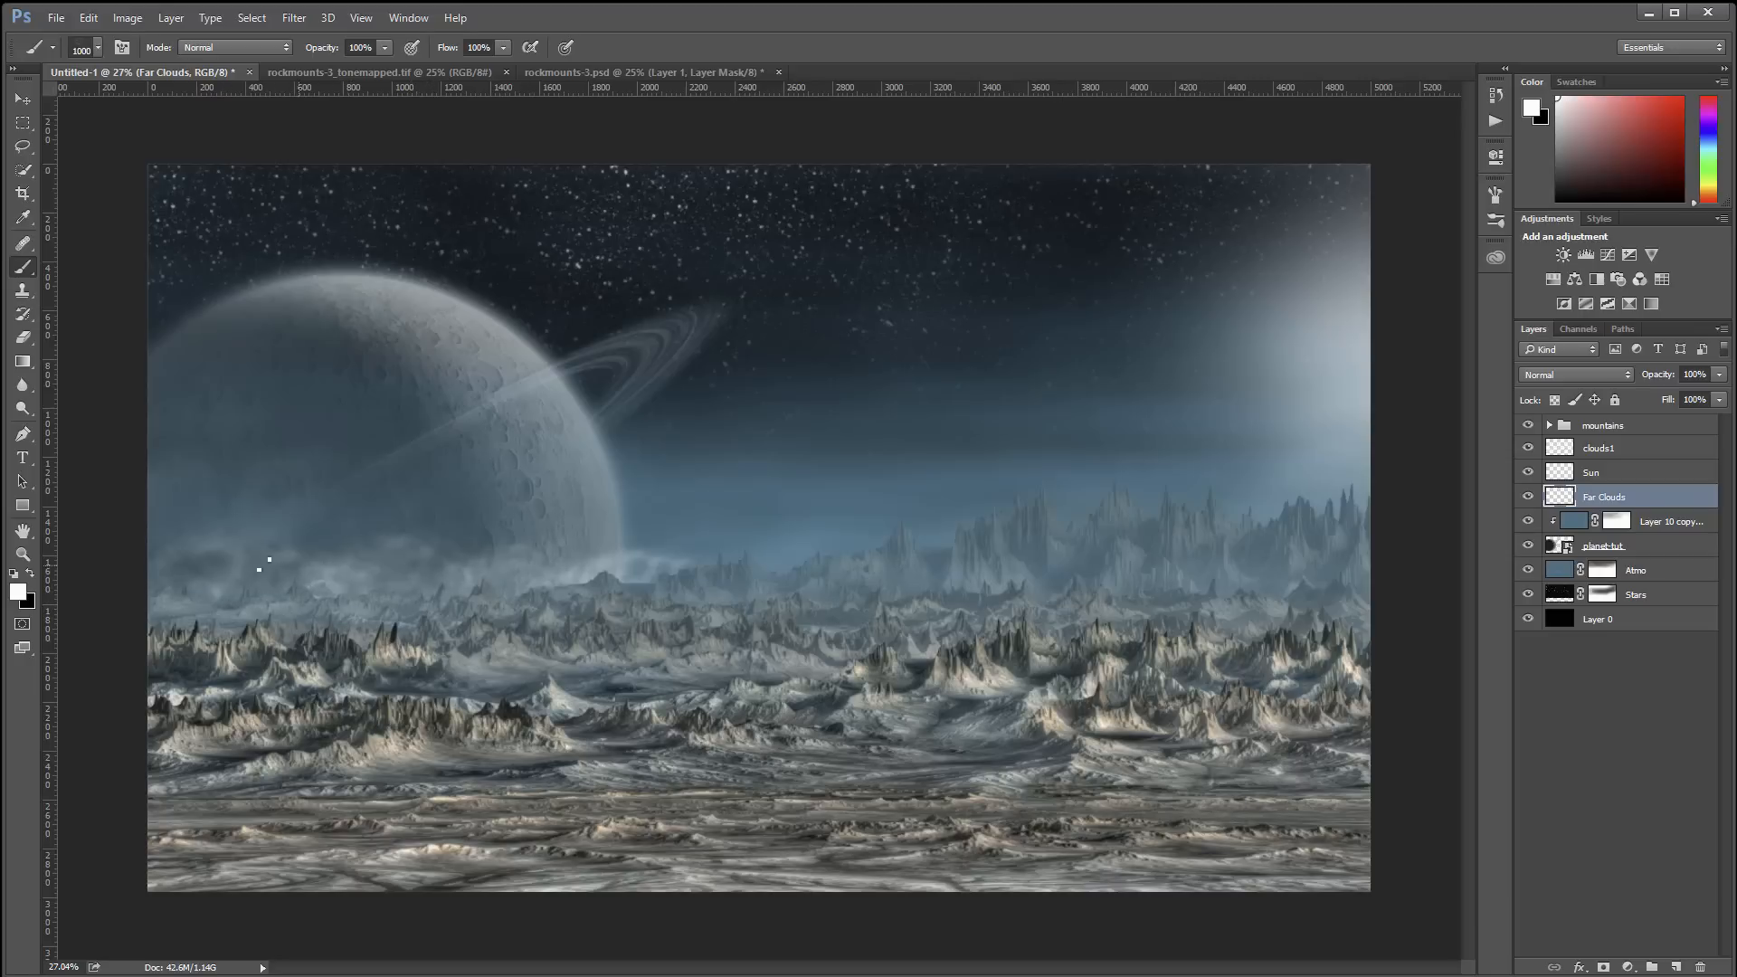
left_click(238, 550)
Switch to the 934 px cloud tip, size it to 600 px, and stamp clouds at the canvas's left edge near the horizon
right_click(838, 588)
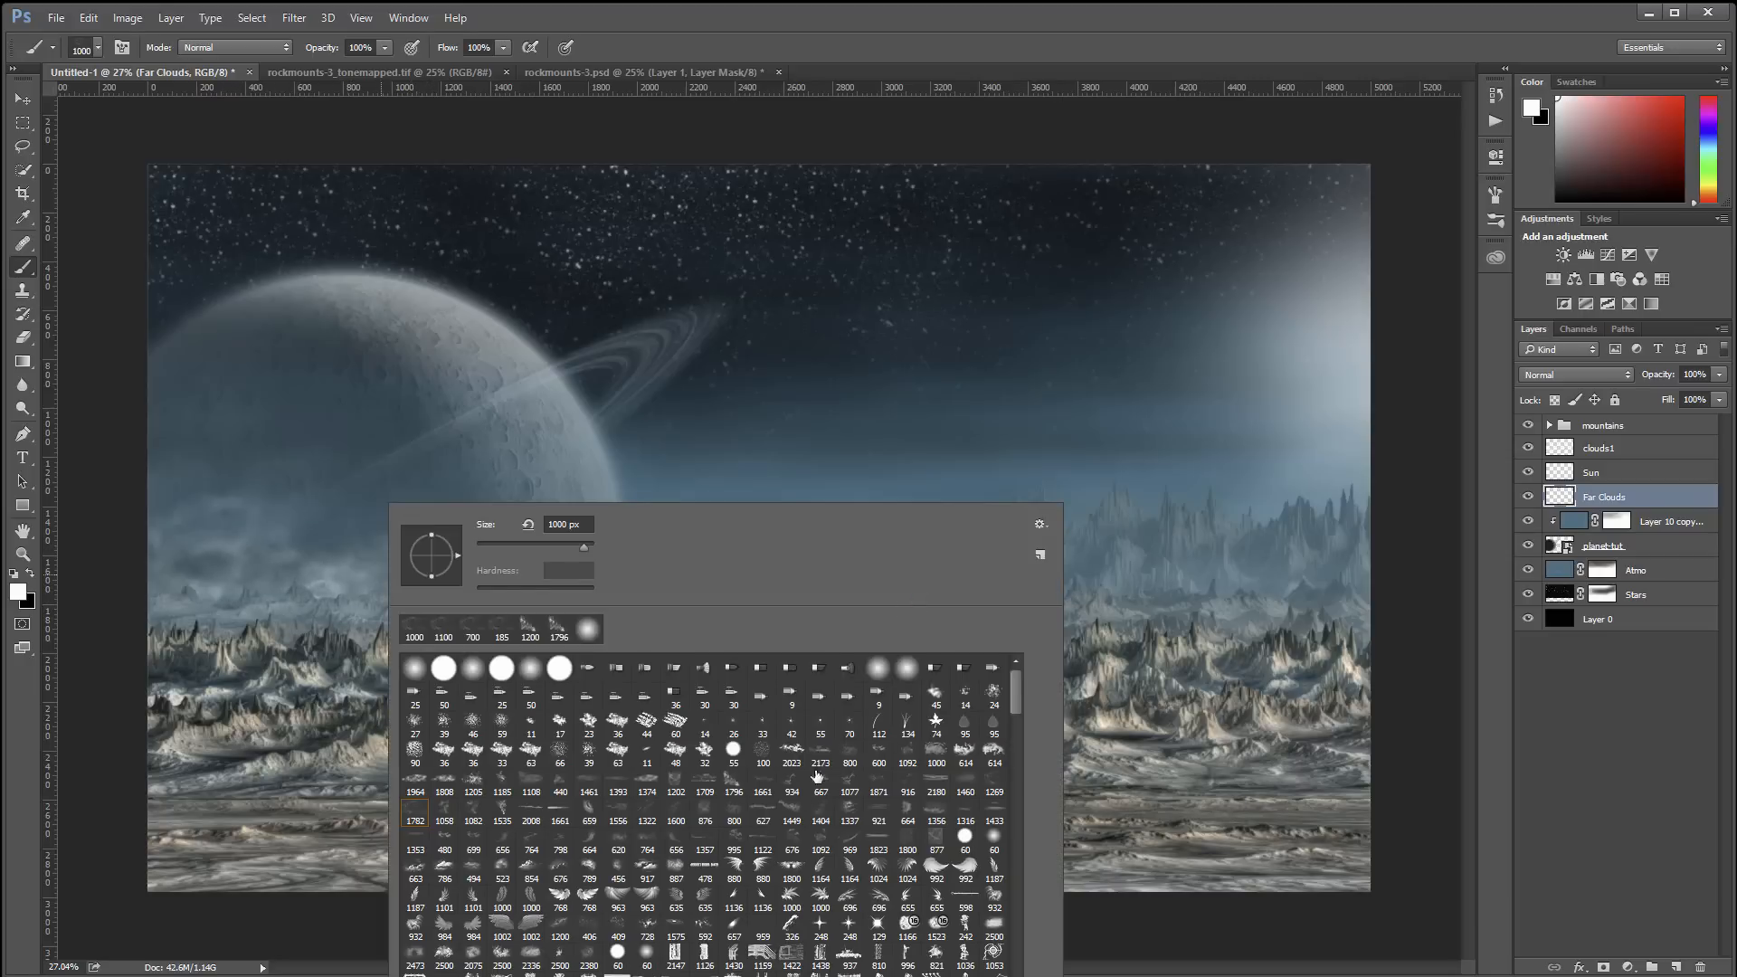
left_click(792, 783)
left_click(562, 547)
left_click(218, 582)
left_click(215, 582)
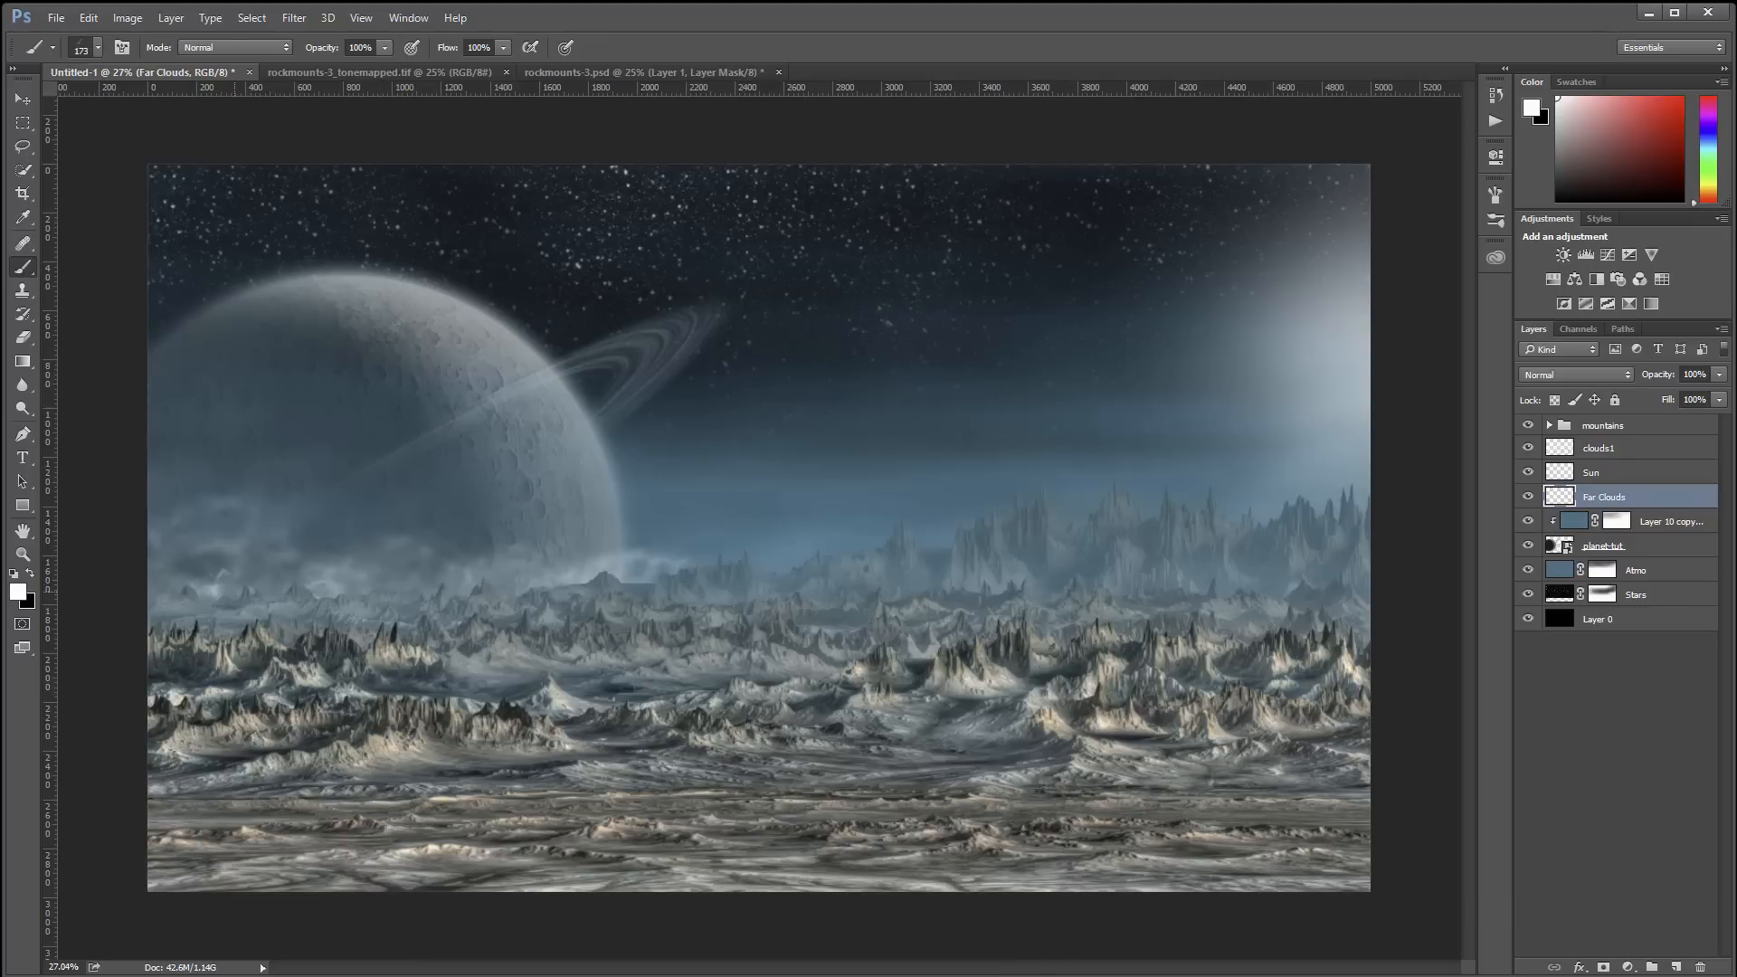
key("bracketright")
key("bracketright")
left_click(142, 565)
Switch to the 1058 px cloud tip and stamp clouds along the horizon below the planet
right_click(532, 507)
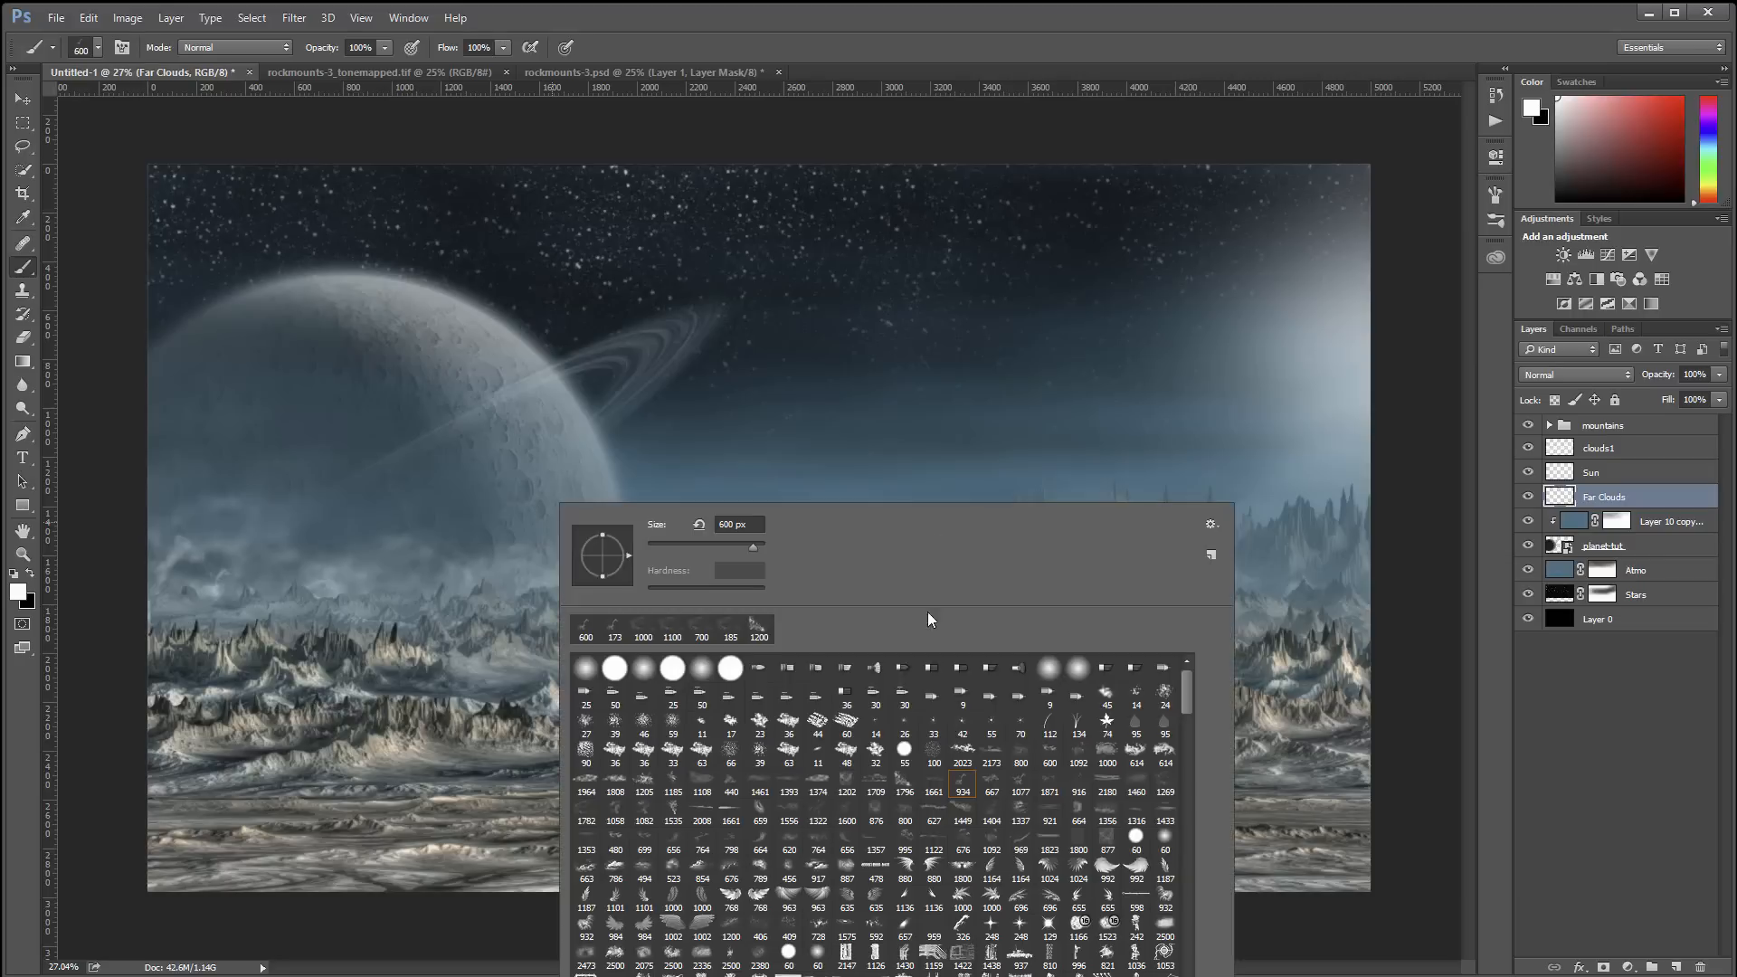
double_click(615, 809)
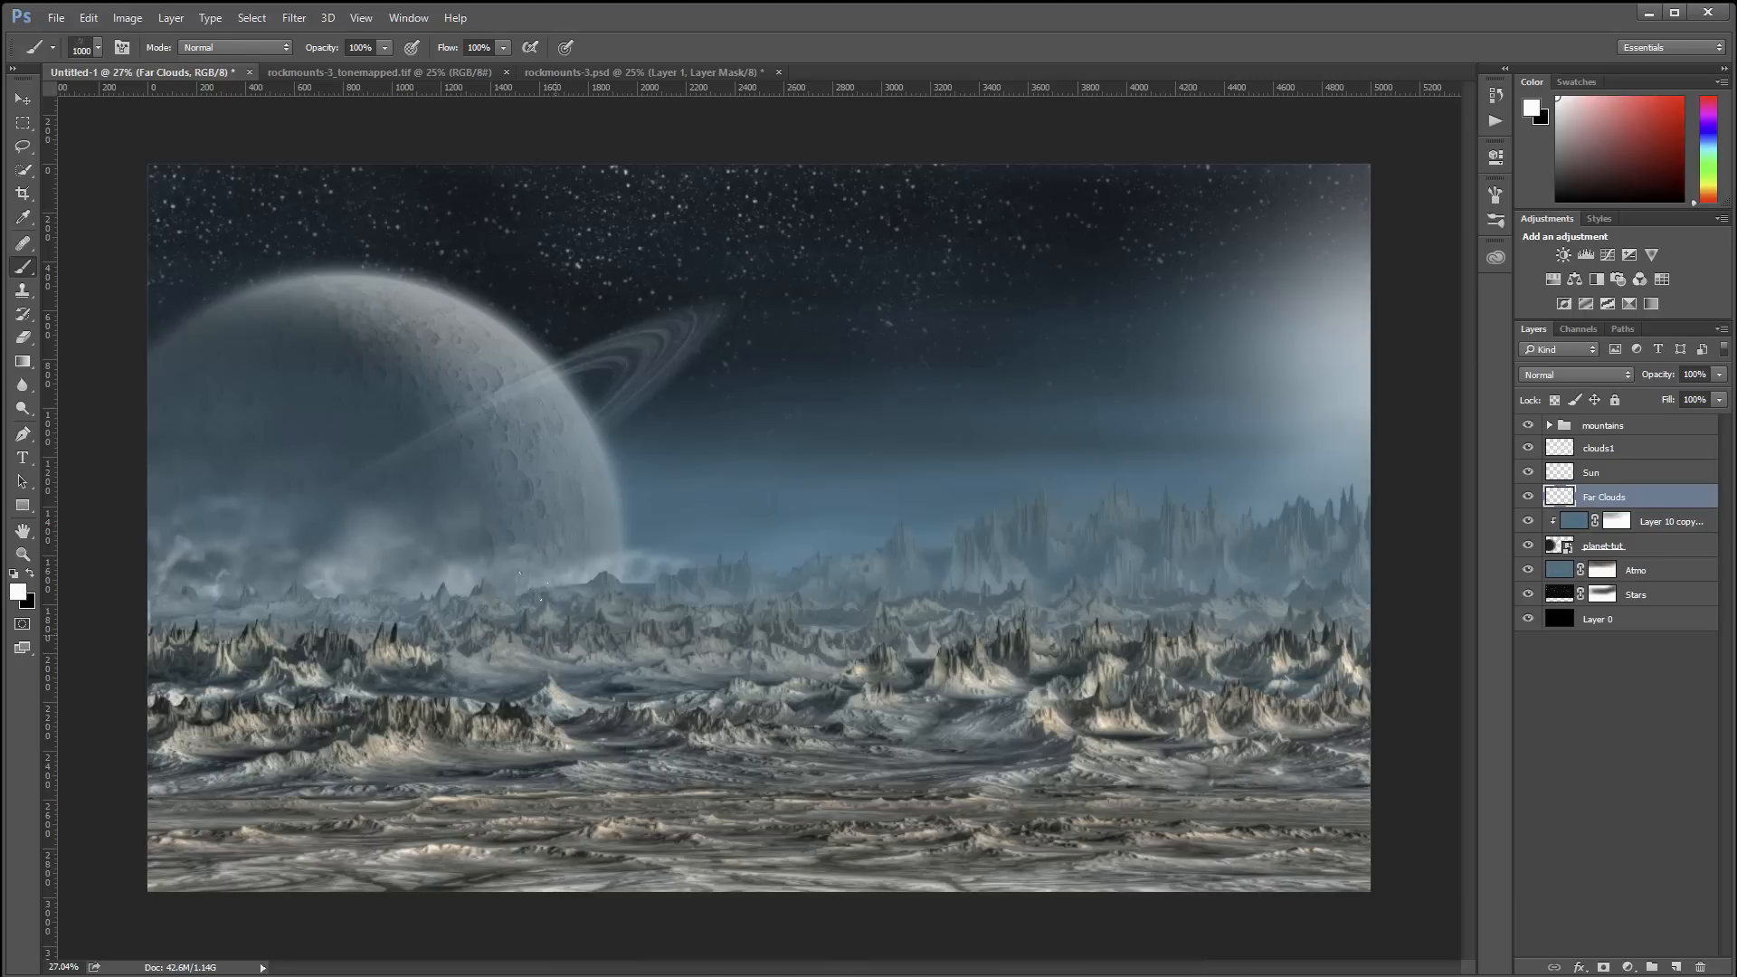
left_click(531, 605)
left_click(448, 614)
left_click(395, 626)
left_click(270, 621)
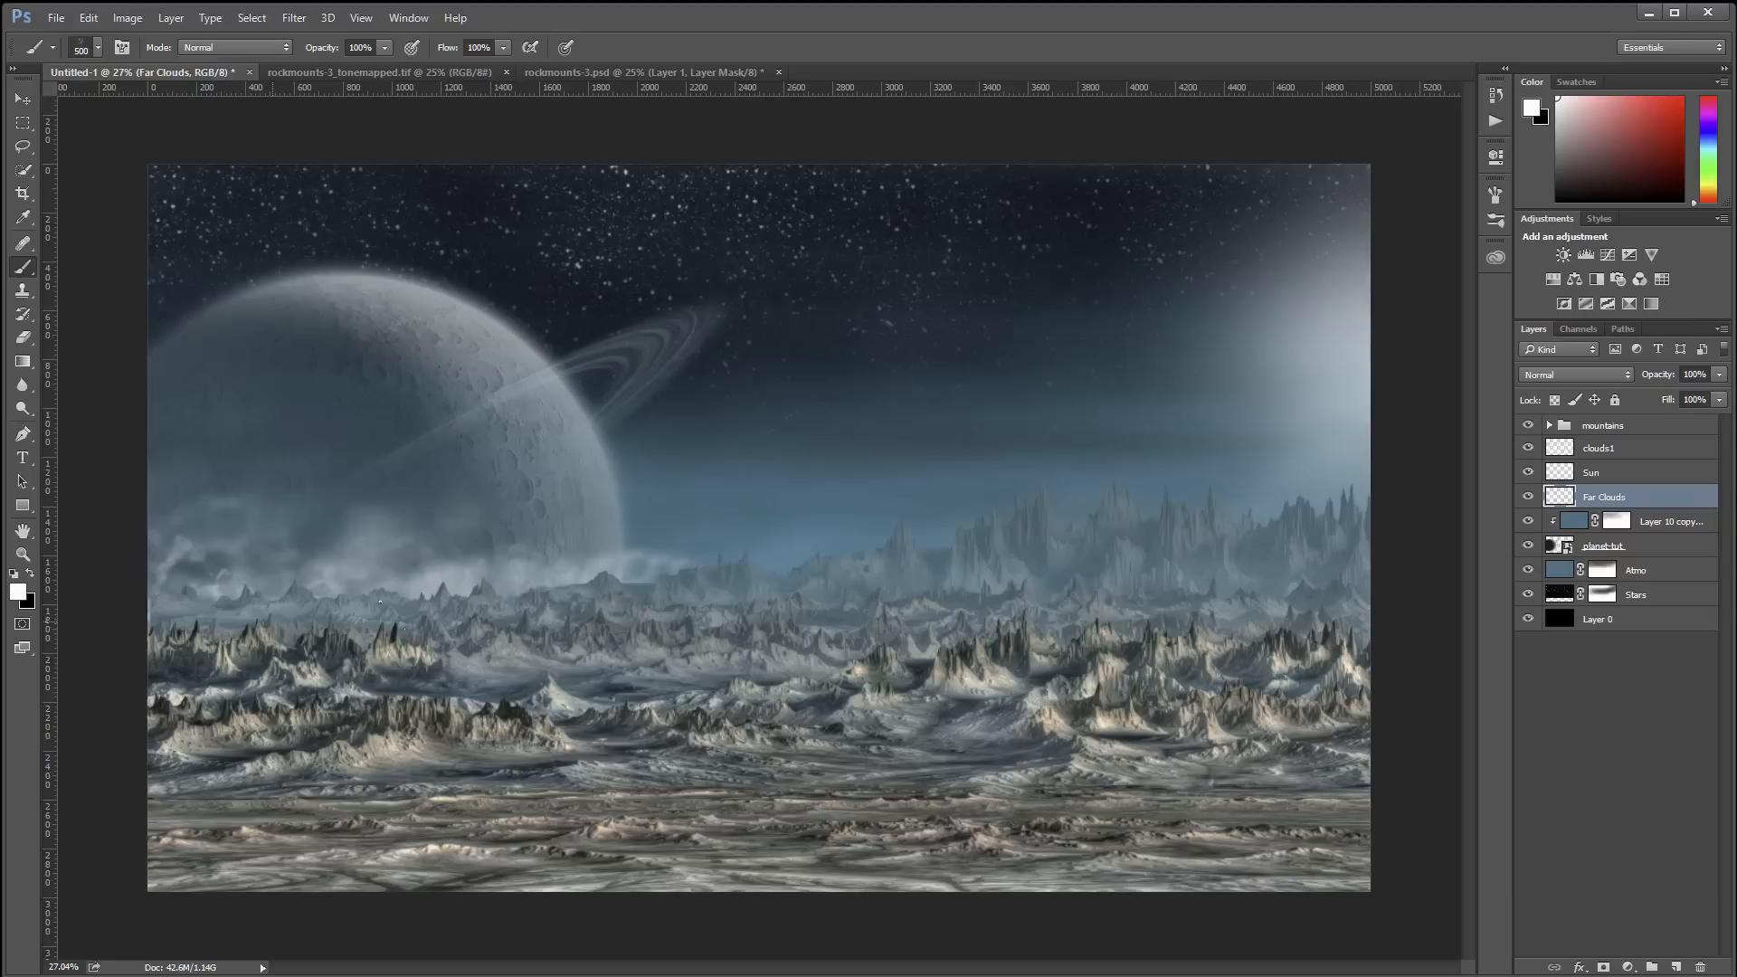
Stamp 500 px clouds around the planet's lower right edge where it meets the horizon
left_click(647, 597)
left_click(622, 566)
left_click(605, 605)
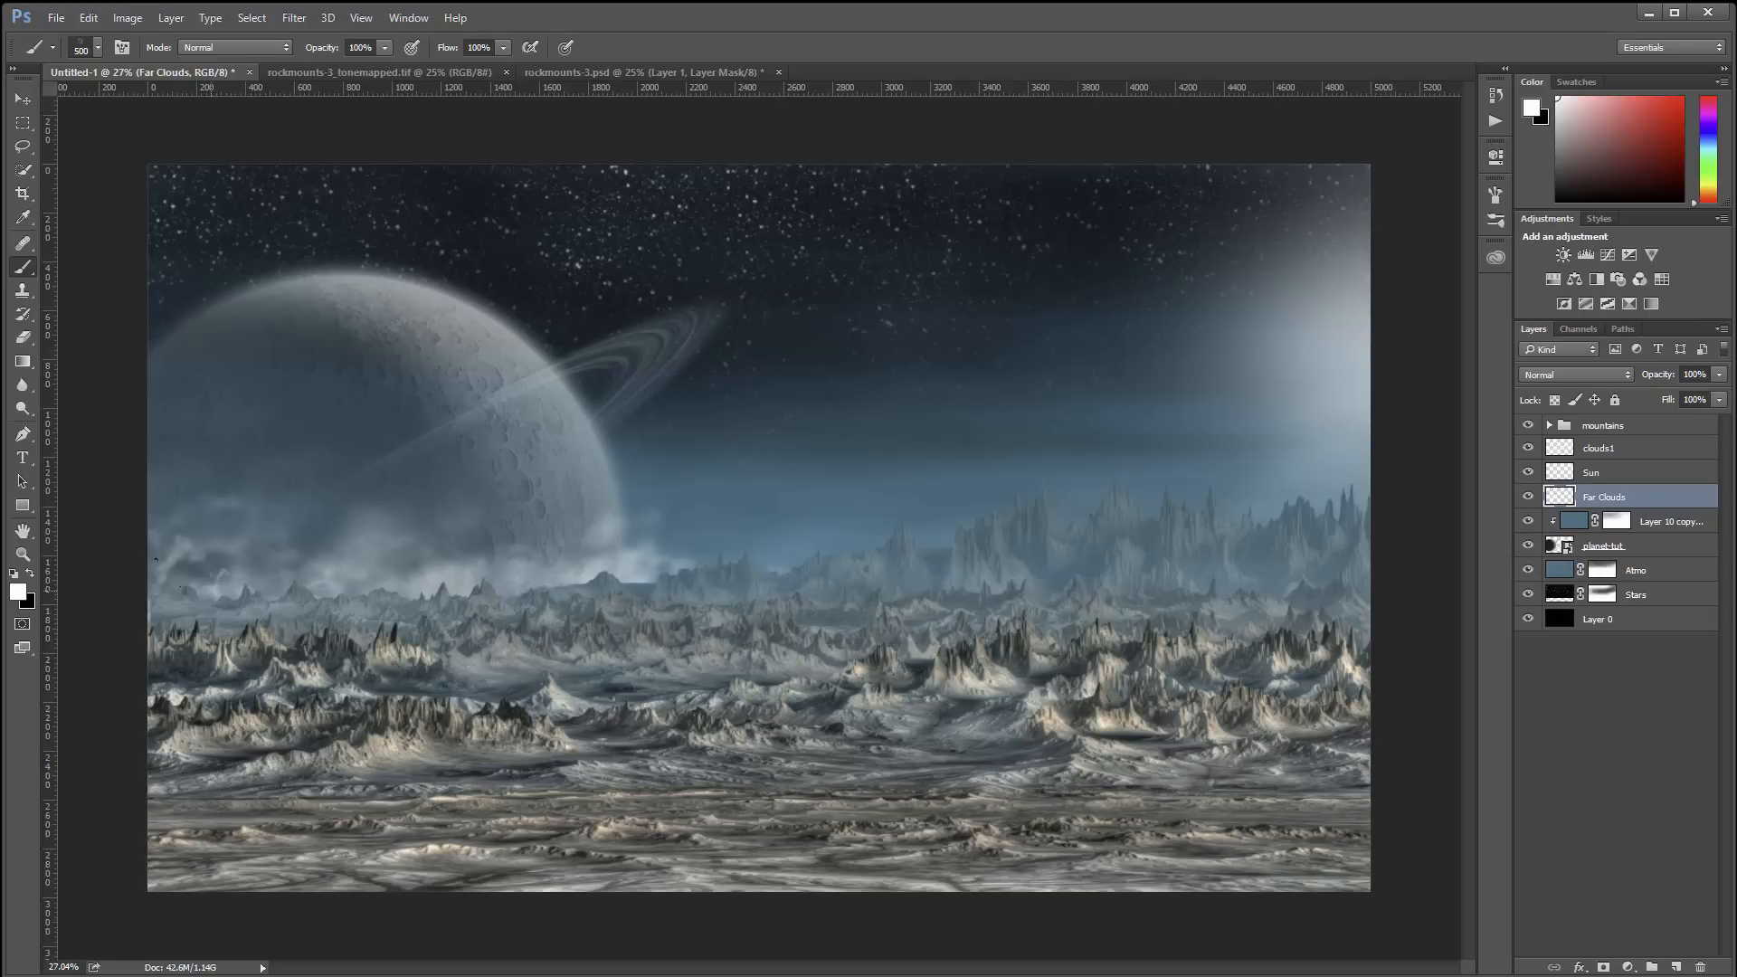
Build up 500 px cloud stamps at the canvas's left edge and along the planet's lower left part
left_click(180, 583)
left_click(138, 543)
left_click(138, 526)
left_click(201, 564)
left_click(215, 565)
left_click(134, 479)
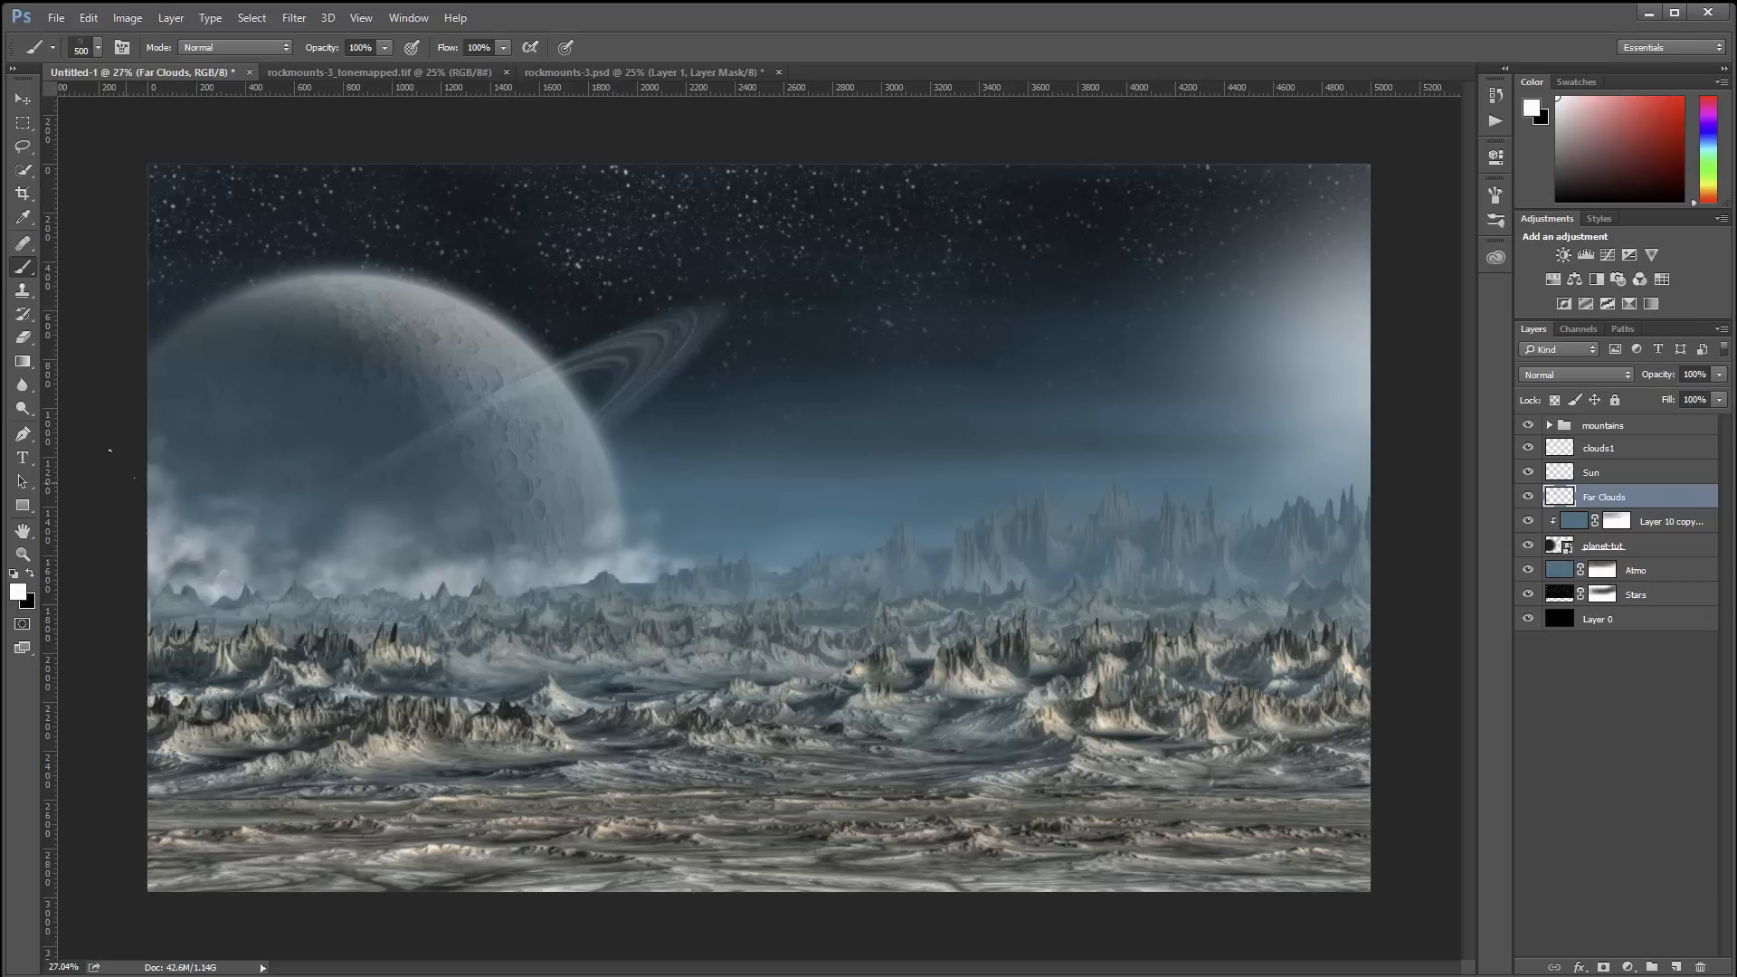
left_click(247, 555)
left_click(299, 565)
Stamp 500 px clouds behind the distant peaks below the sun glow at the canvas's right edge
left_click(1326, 508)
left_click(1357, 488)
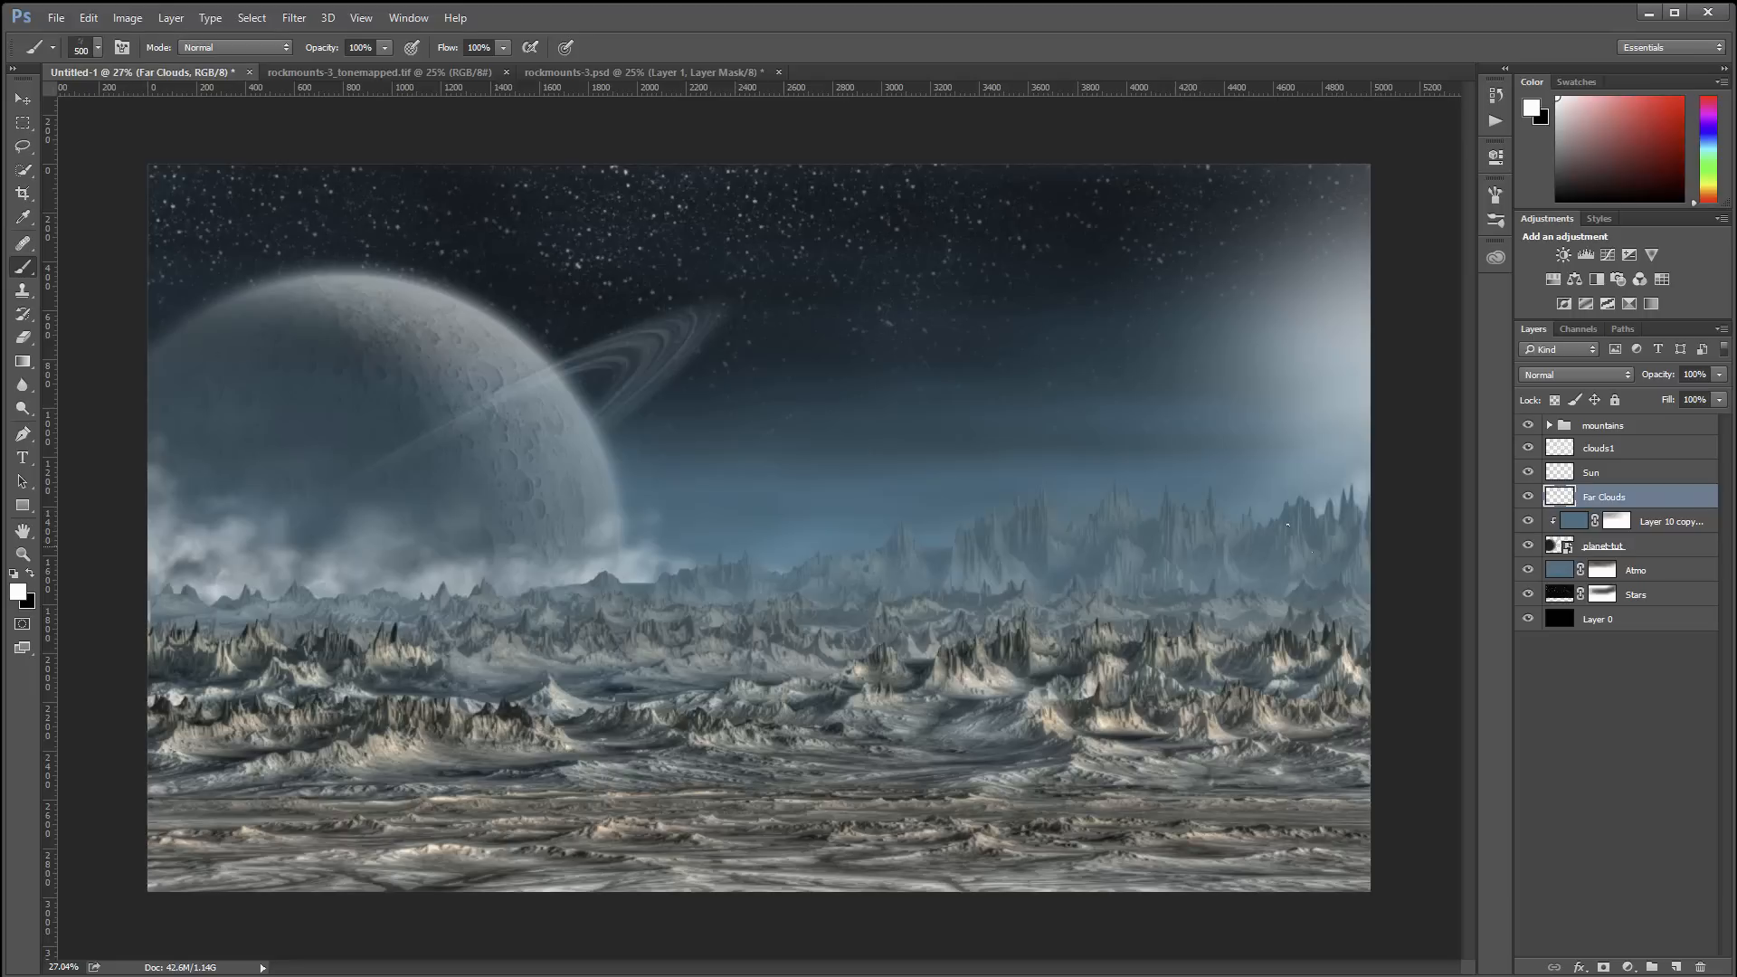
left_click(1322, 504)
left_click(1363, 462)
left_click(1254, 511)
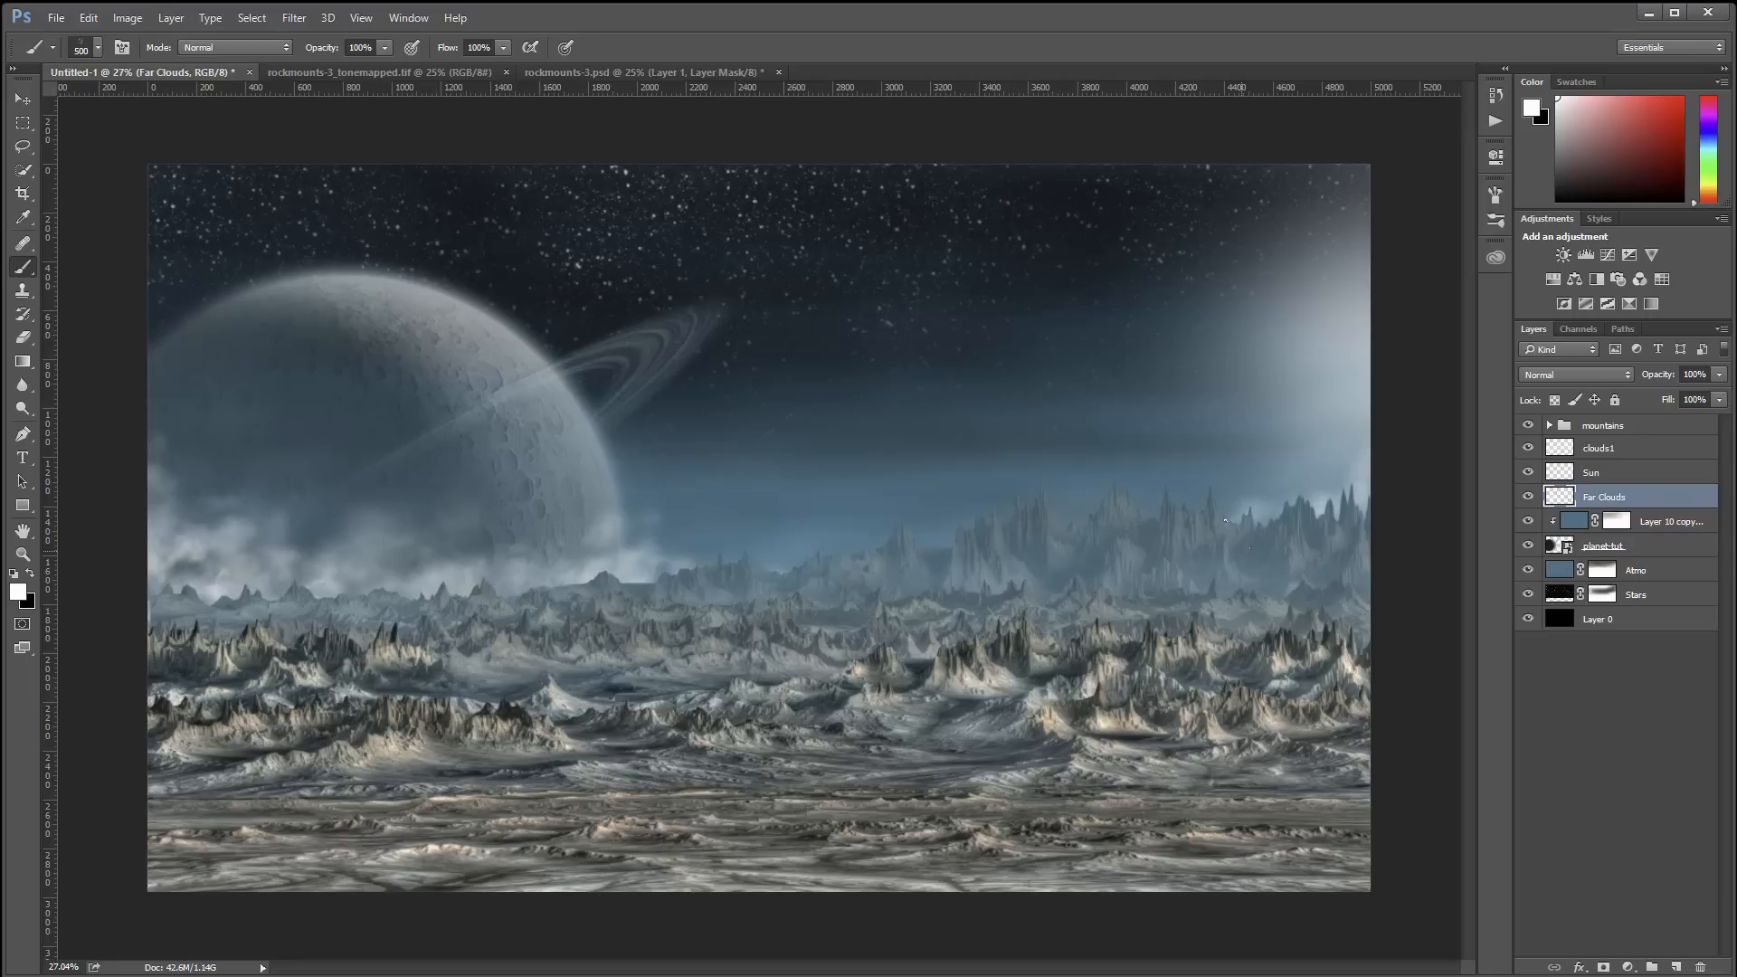
Stamp more 500 px clouds along the horizon between the planet and the distant peaks, and over the planet's lower edge
left_click(1240, 514)
left_click(784, 564)
left_click(712, 589)
left_click(752, 576)
left_click(650, 552)
left_click(554, 530)
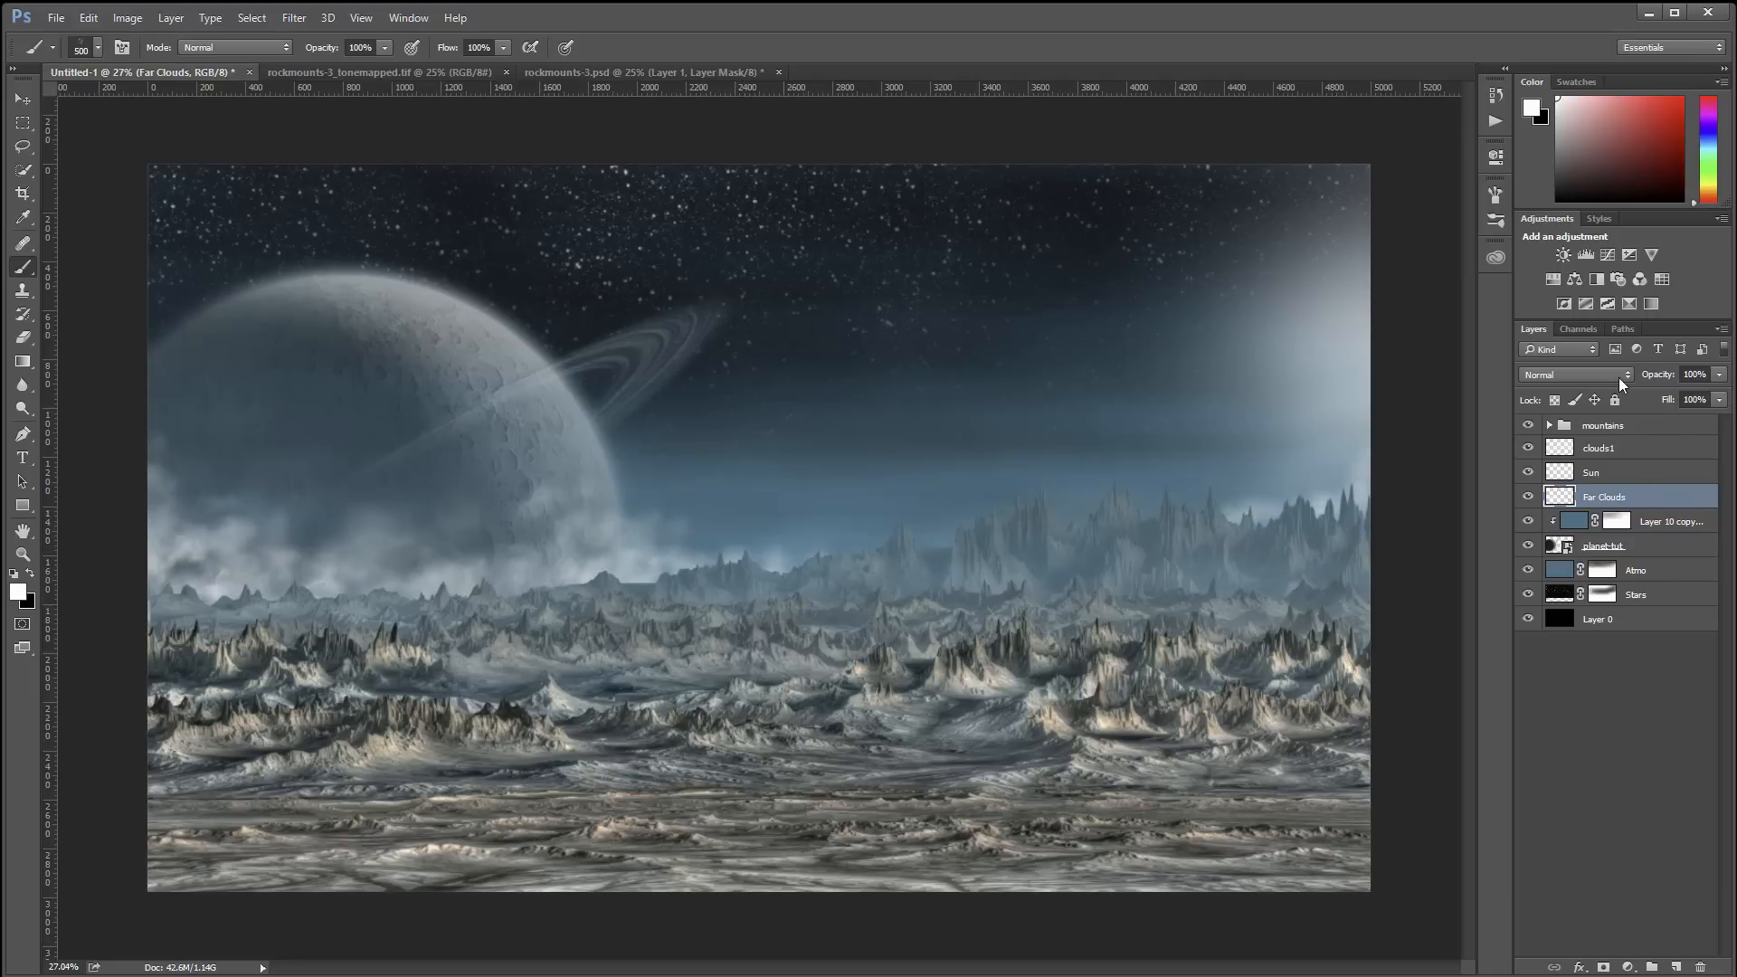
Lower the Far Clouds layer's fill to 50% and switch to the Move tool
left_click(1719, 399)
left_click_drag(1719, 419, 1678, 426)
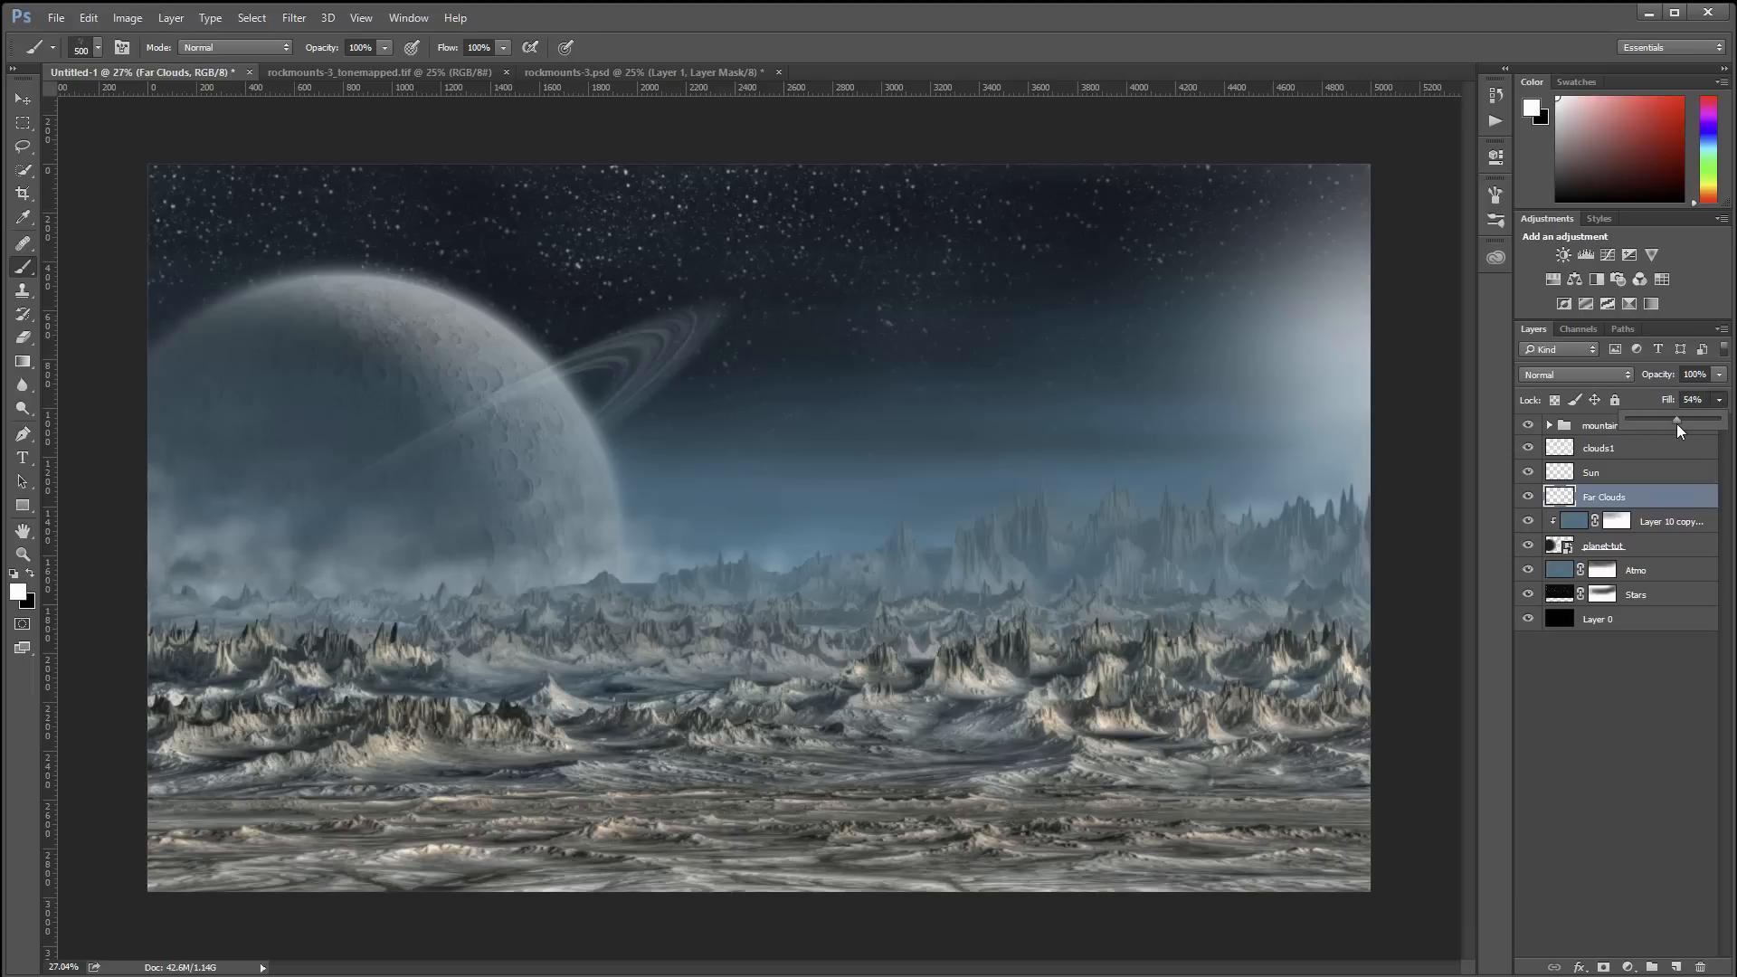
left_click(23, 97)
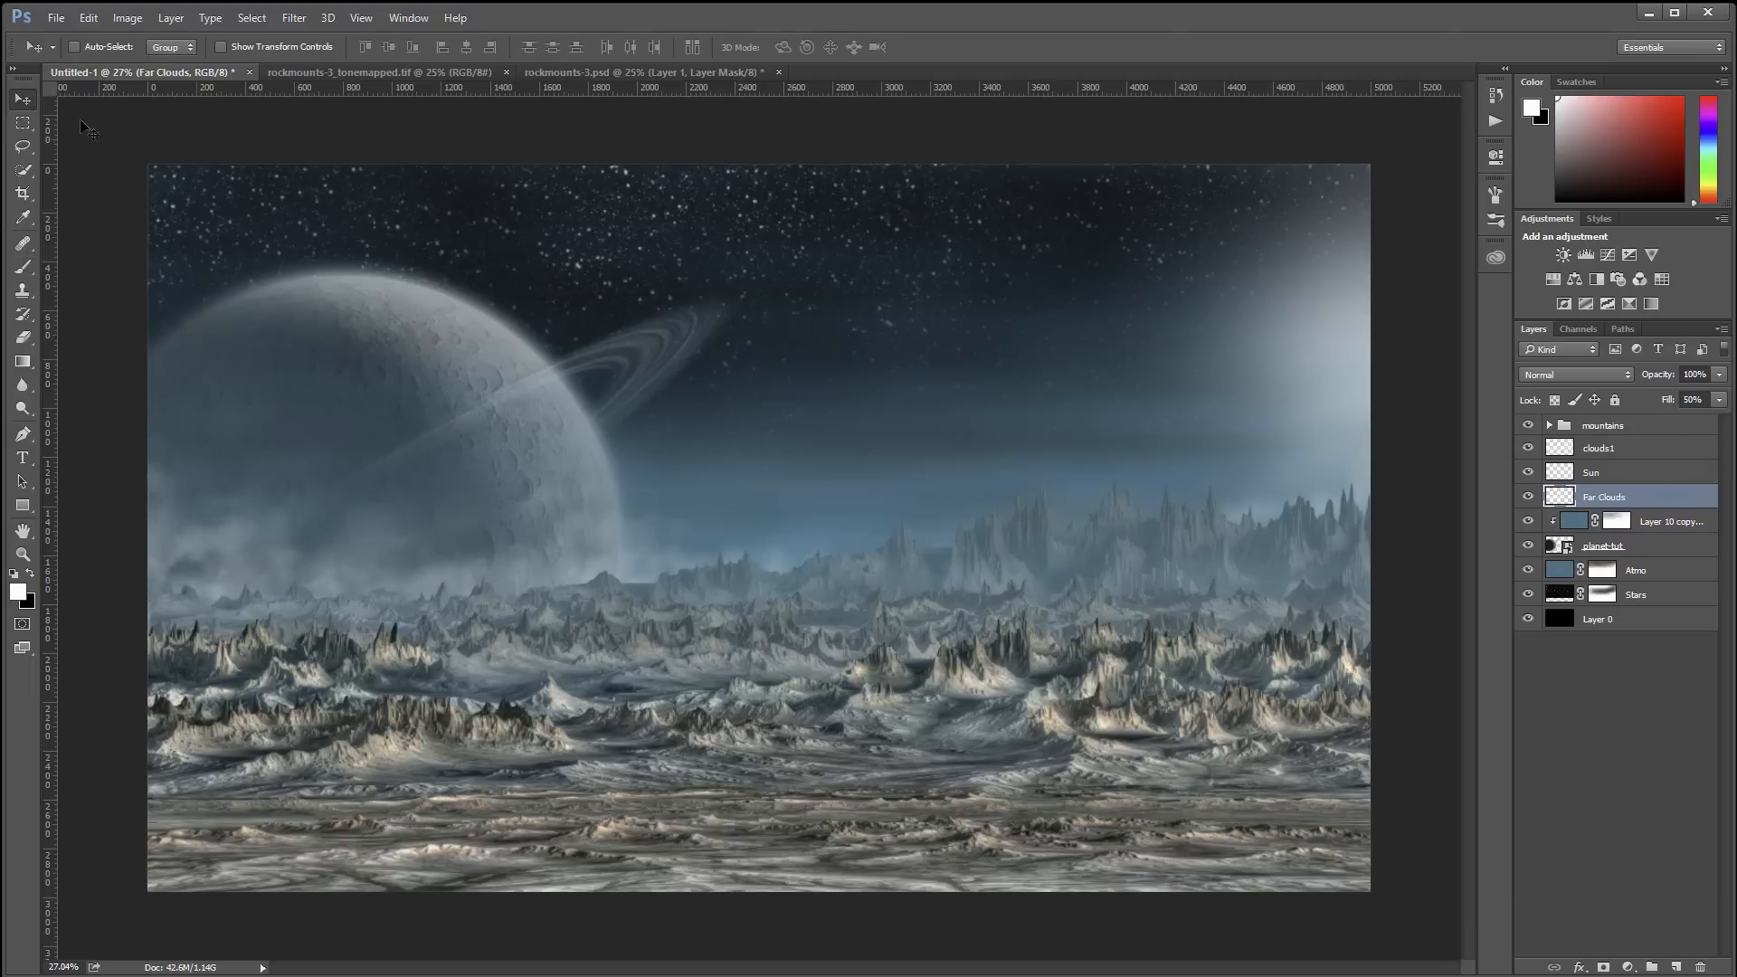
Try the Overlay and Soft Light blend modes on the Far Clouds layer, with its fill raised to 100%
left_click(1587, 375)
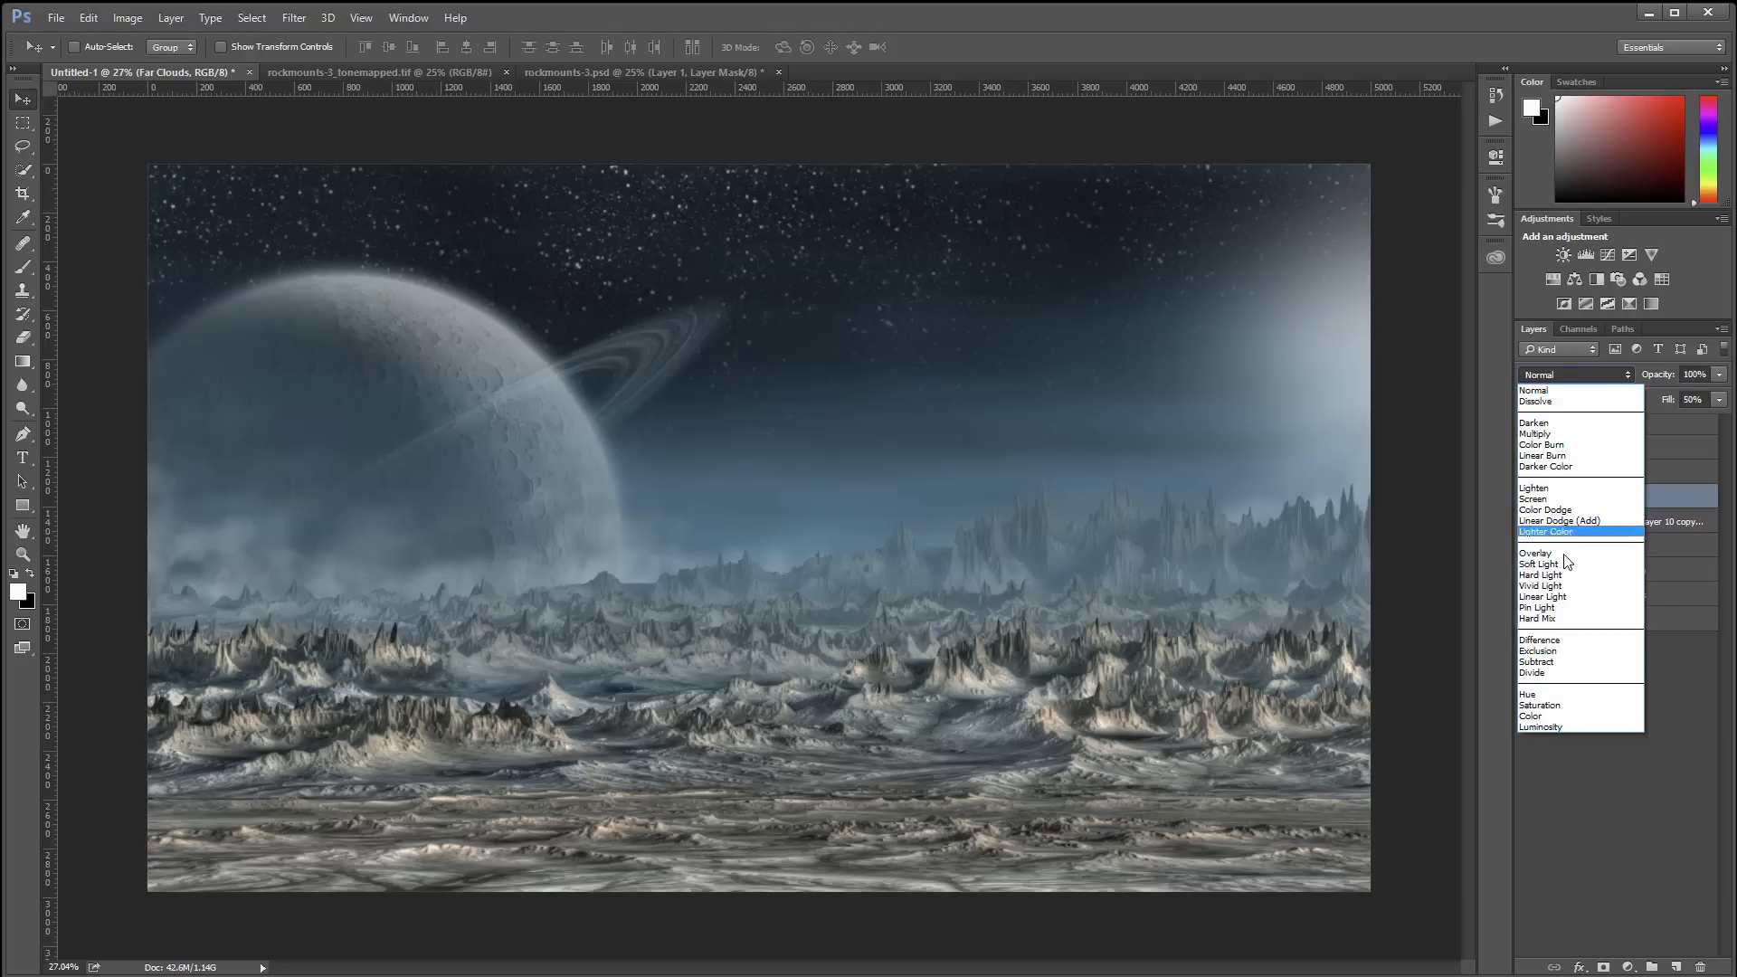
key("Escape")
key("shift+alt+o")
left_click(1719, 399)
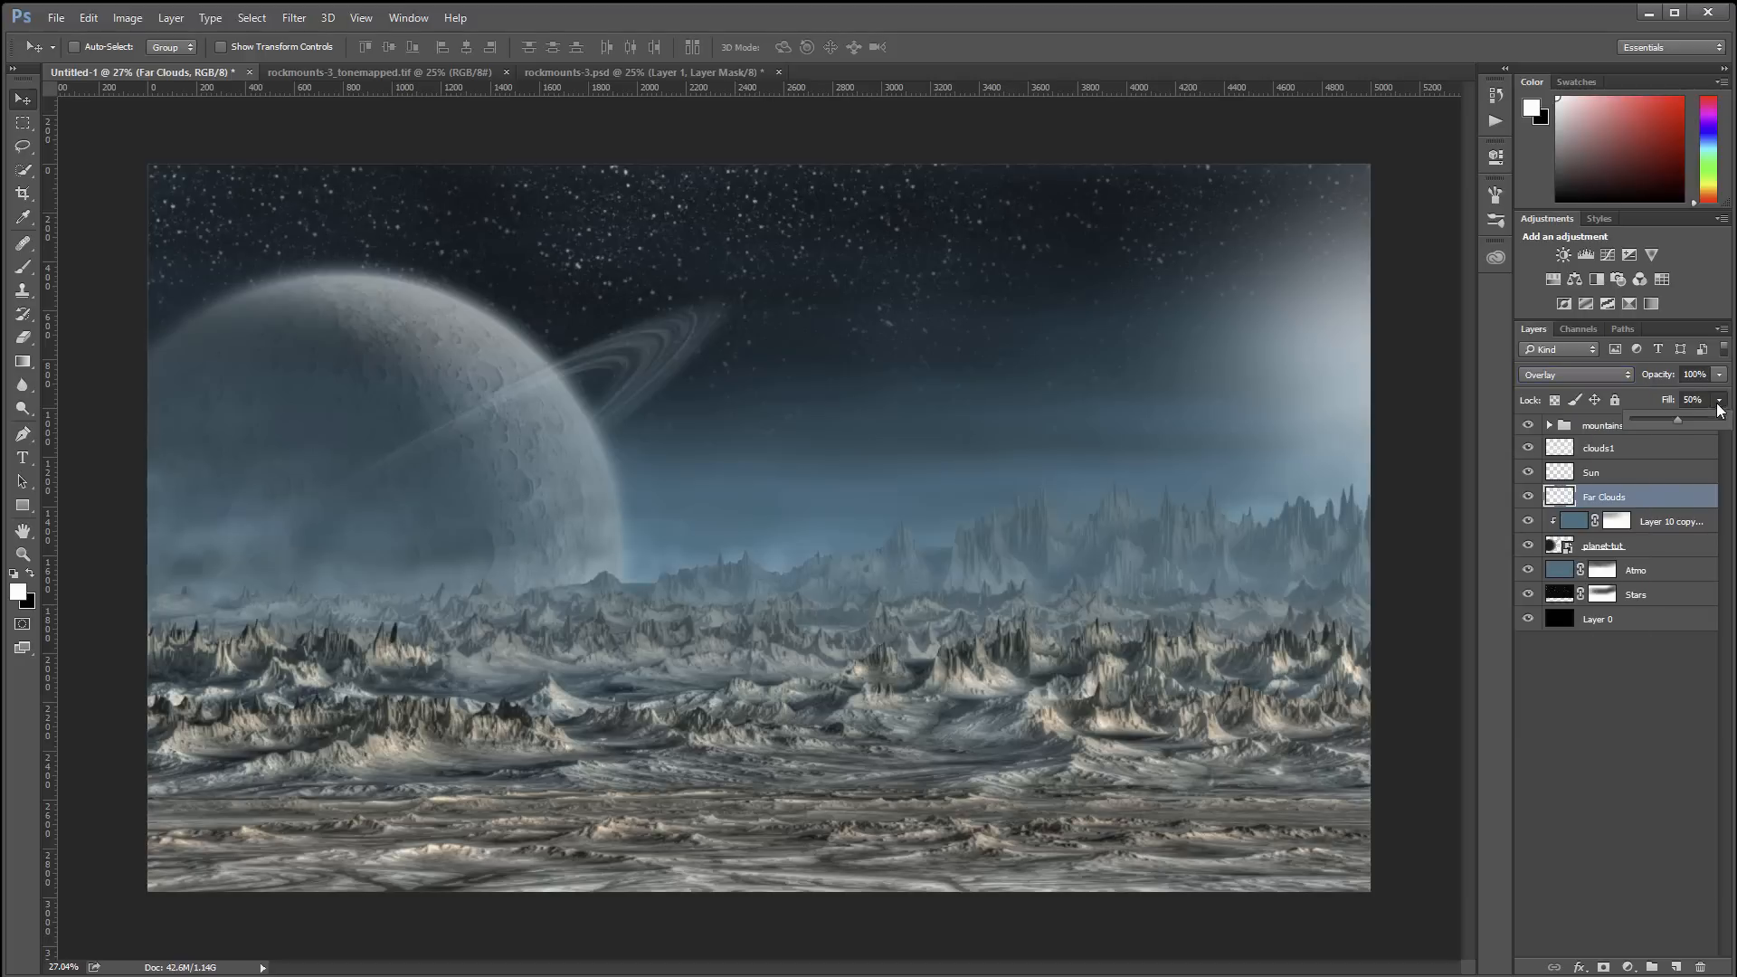
left_click_drag(1680, 420, 1724, 420)
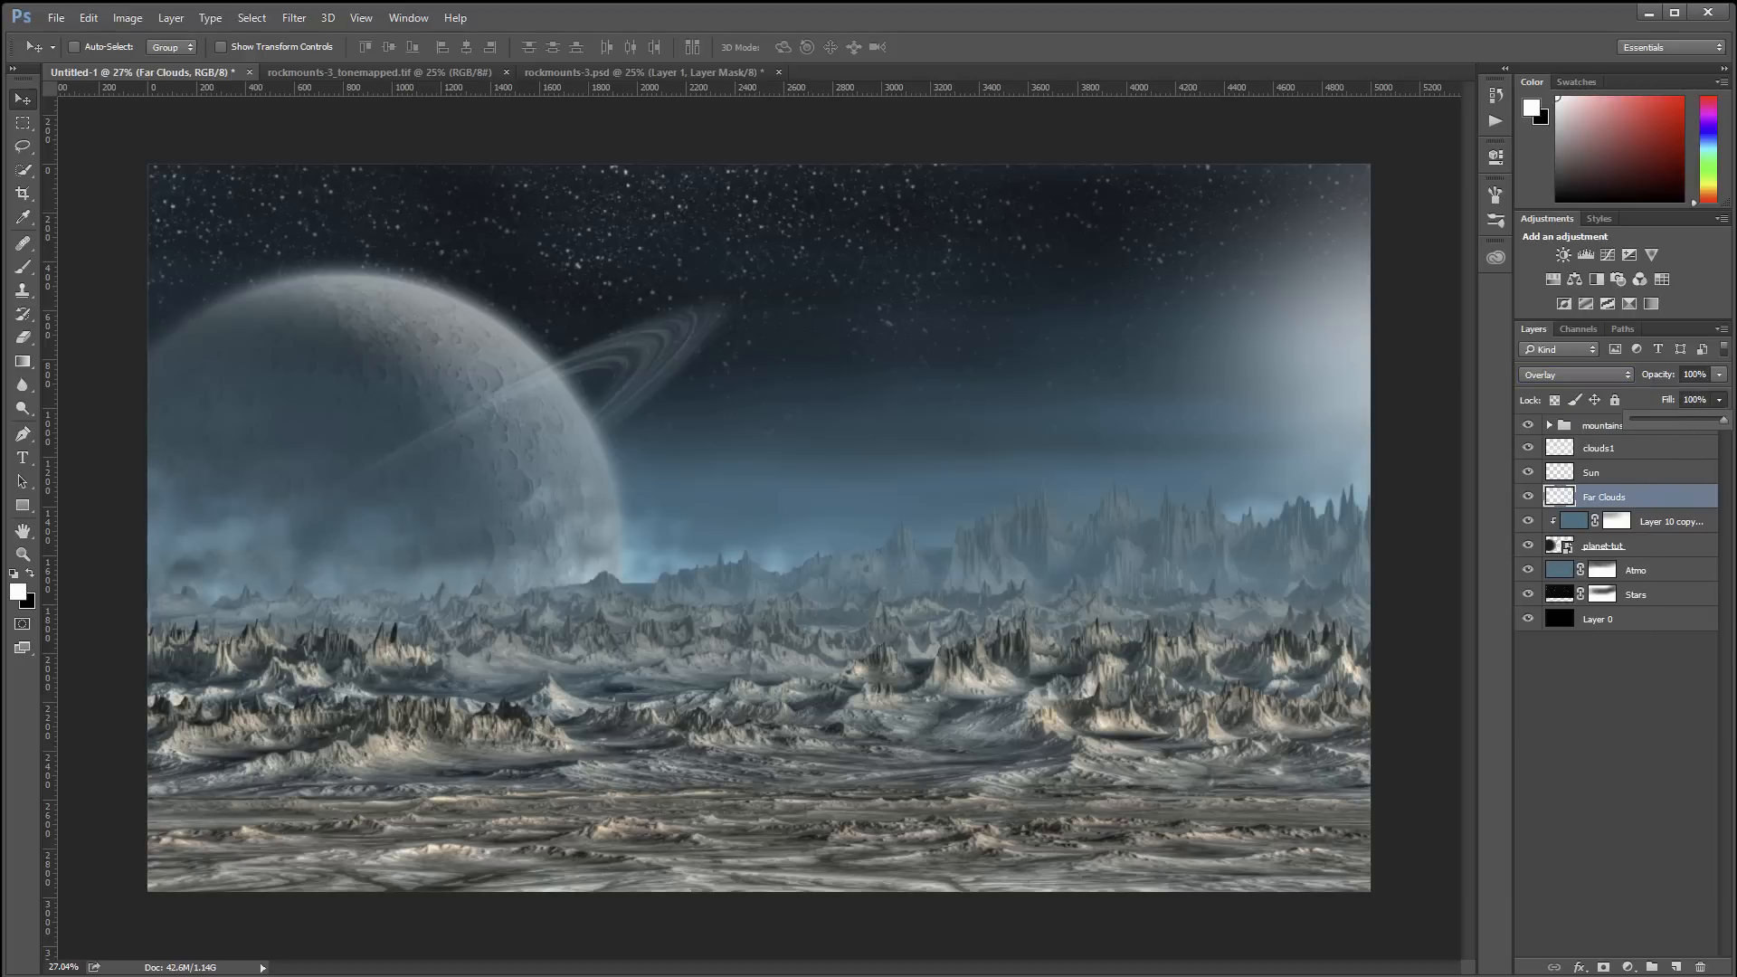
left_click(1596, 374)
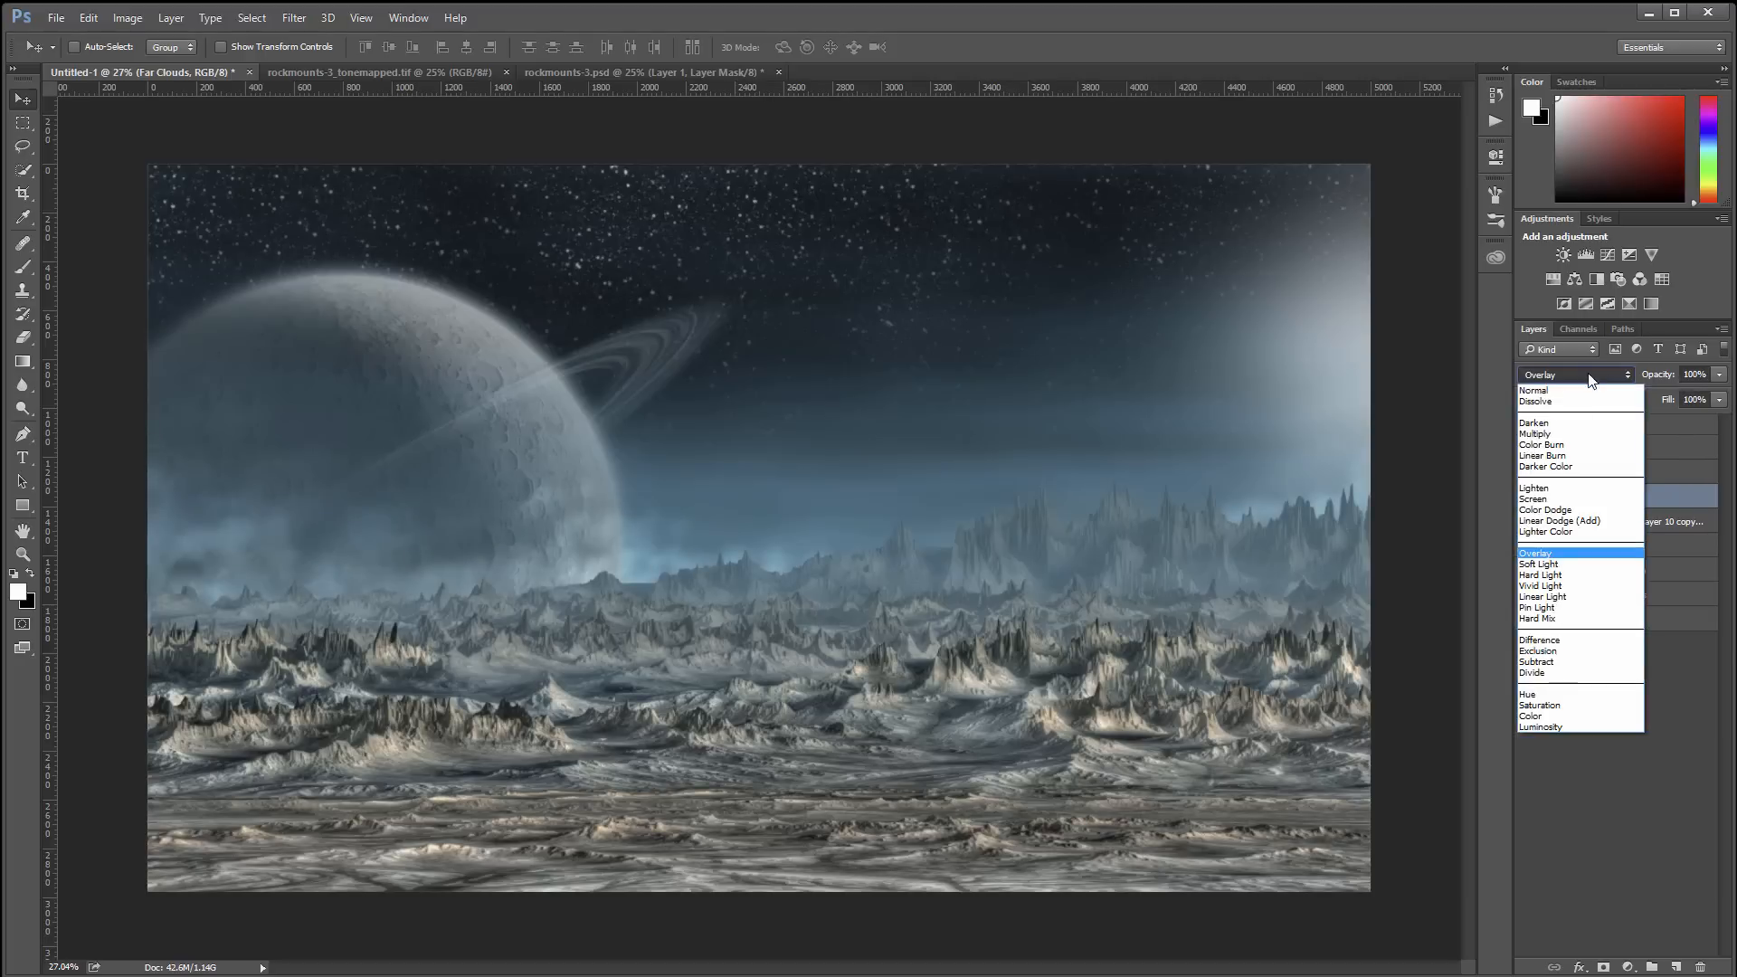
left_click(1578, 553)
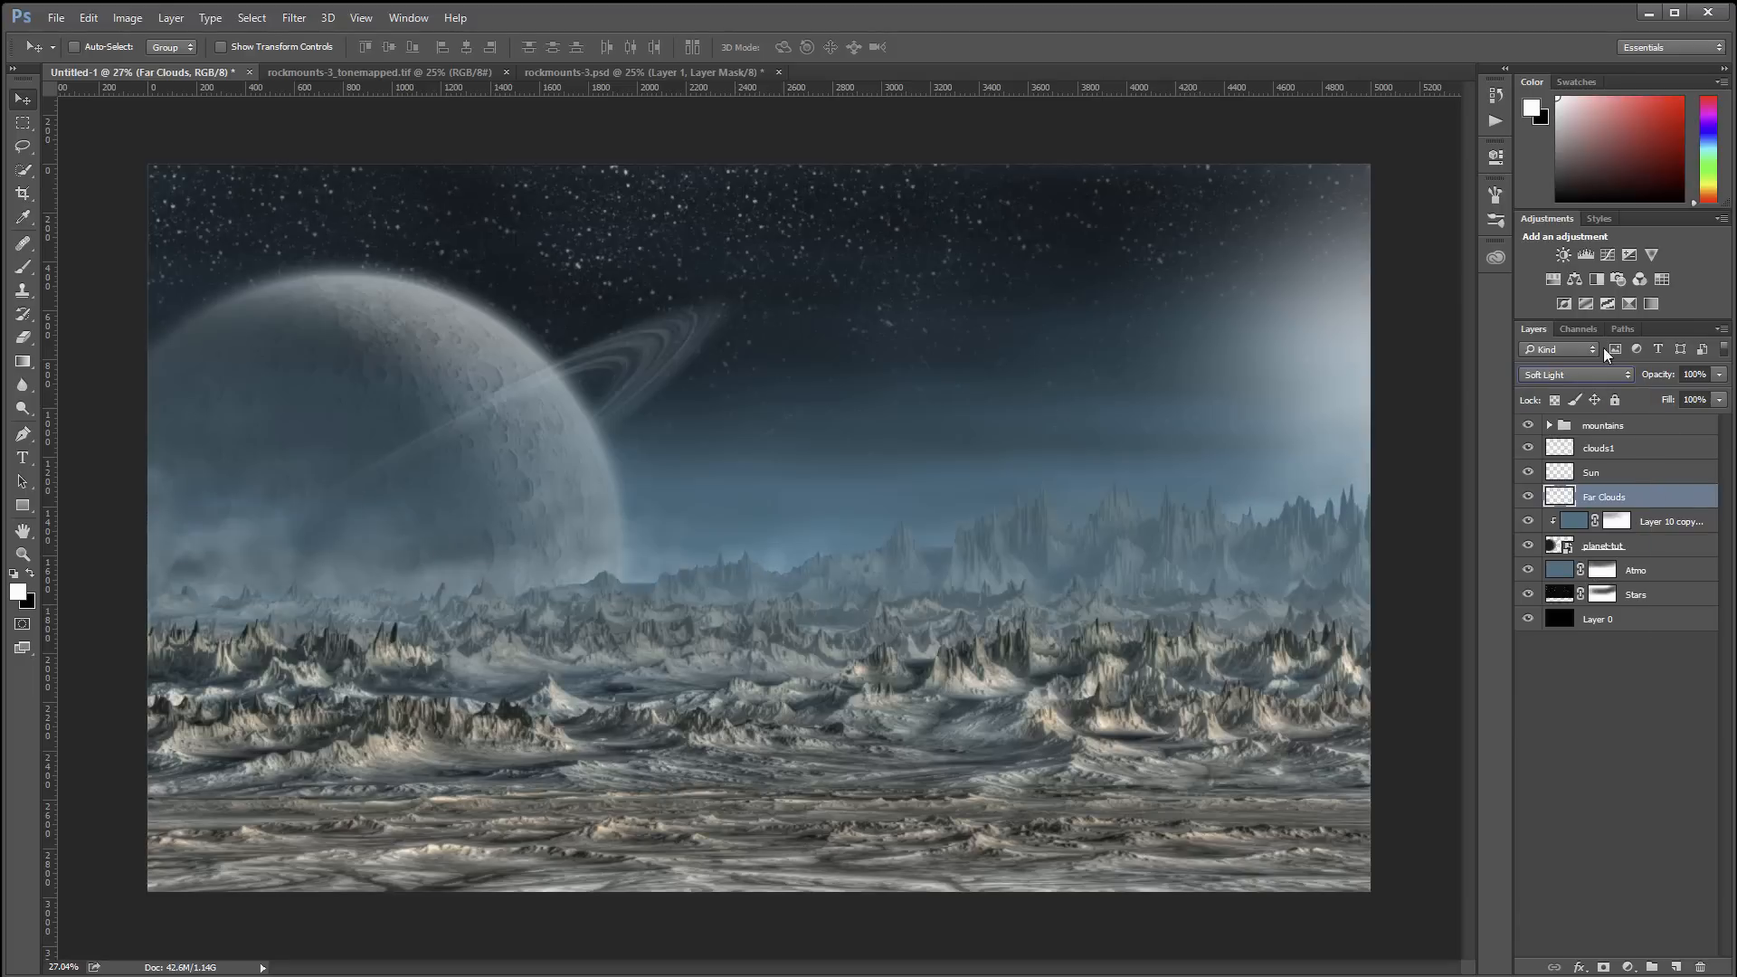
Set the Far Clouds layer's blend mode to Screen and its fill to 74%
left_click(1600, 374)
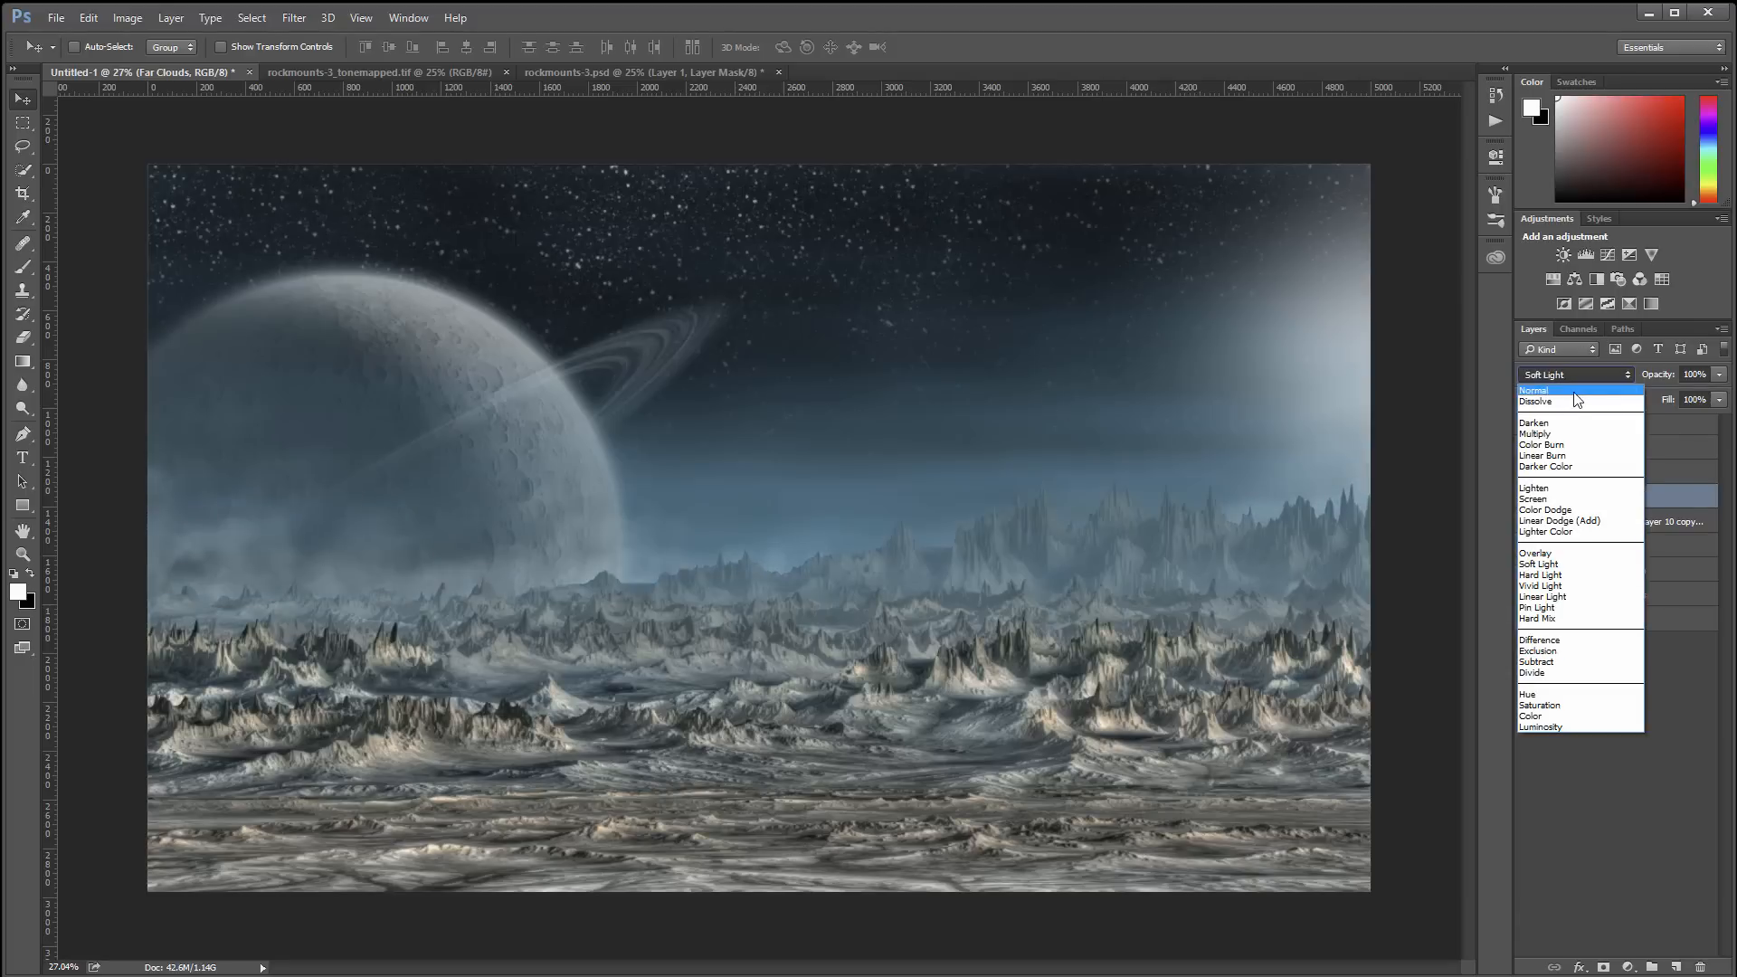
left_click(1588, 503)
left_click(1719, 399)
left_click_drag(1722, 419, 1685, 422)
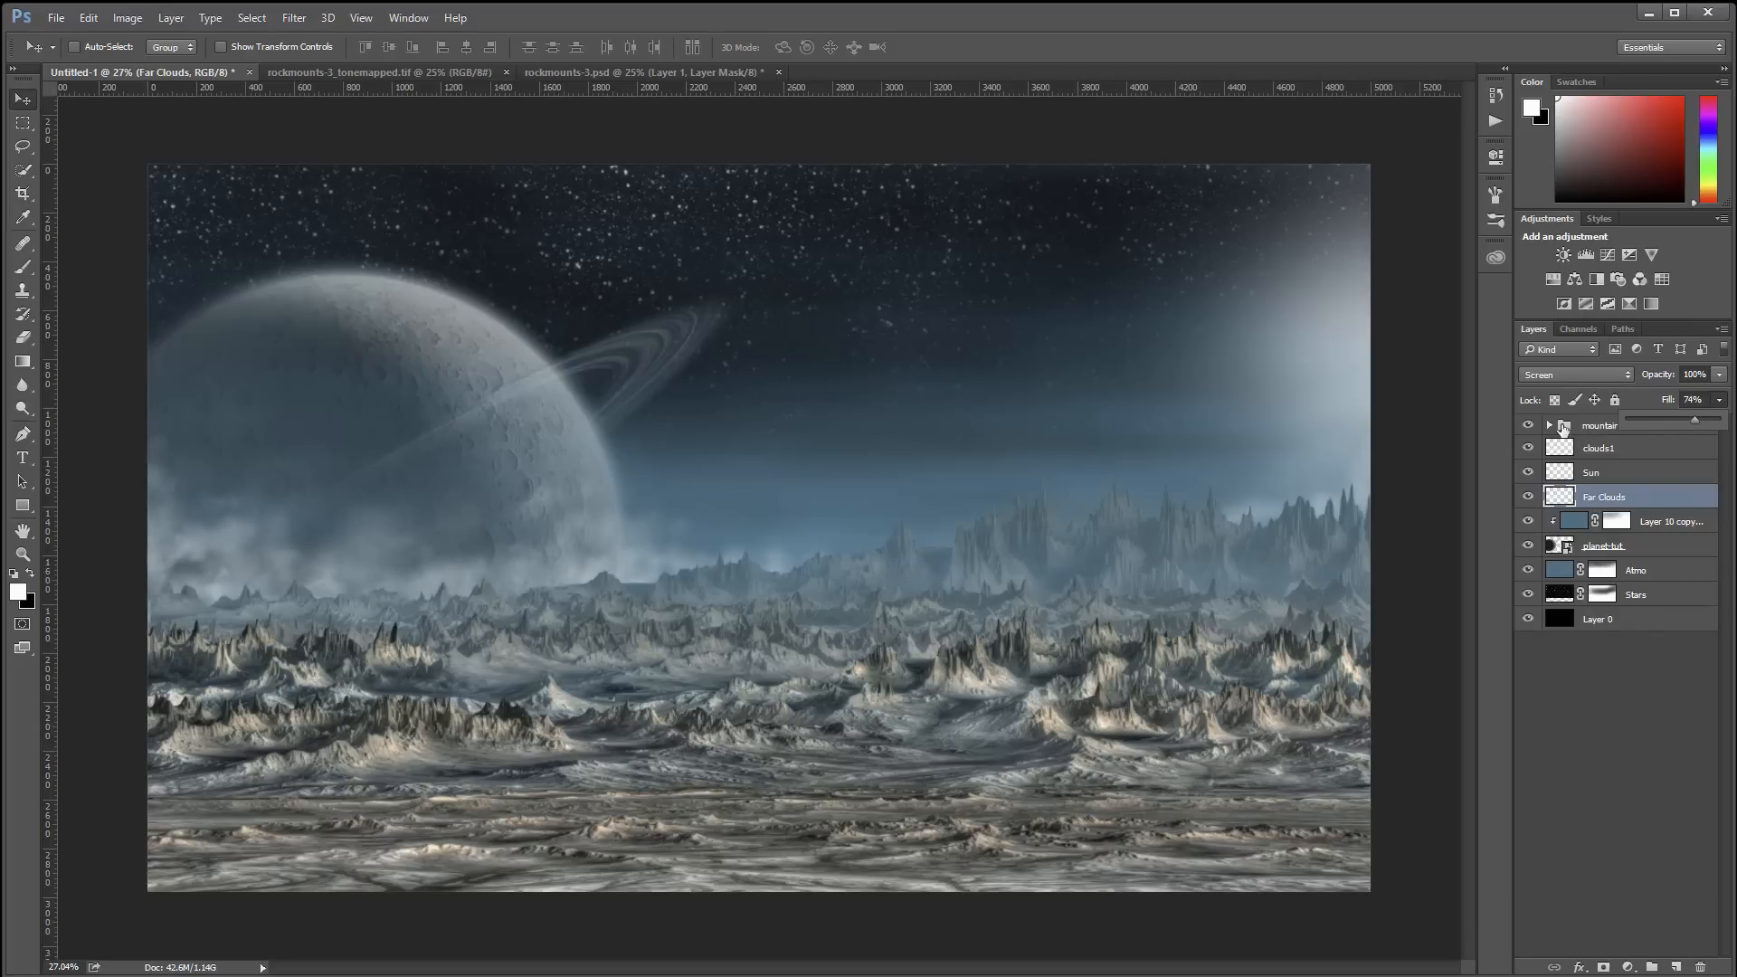
left_click(151, 162)
Reduce the Far Clouds layer's fill to 41% to make the horizon clouds fainter
scroll(547, 416, "down", 6)
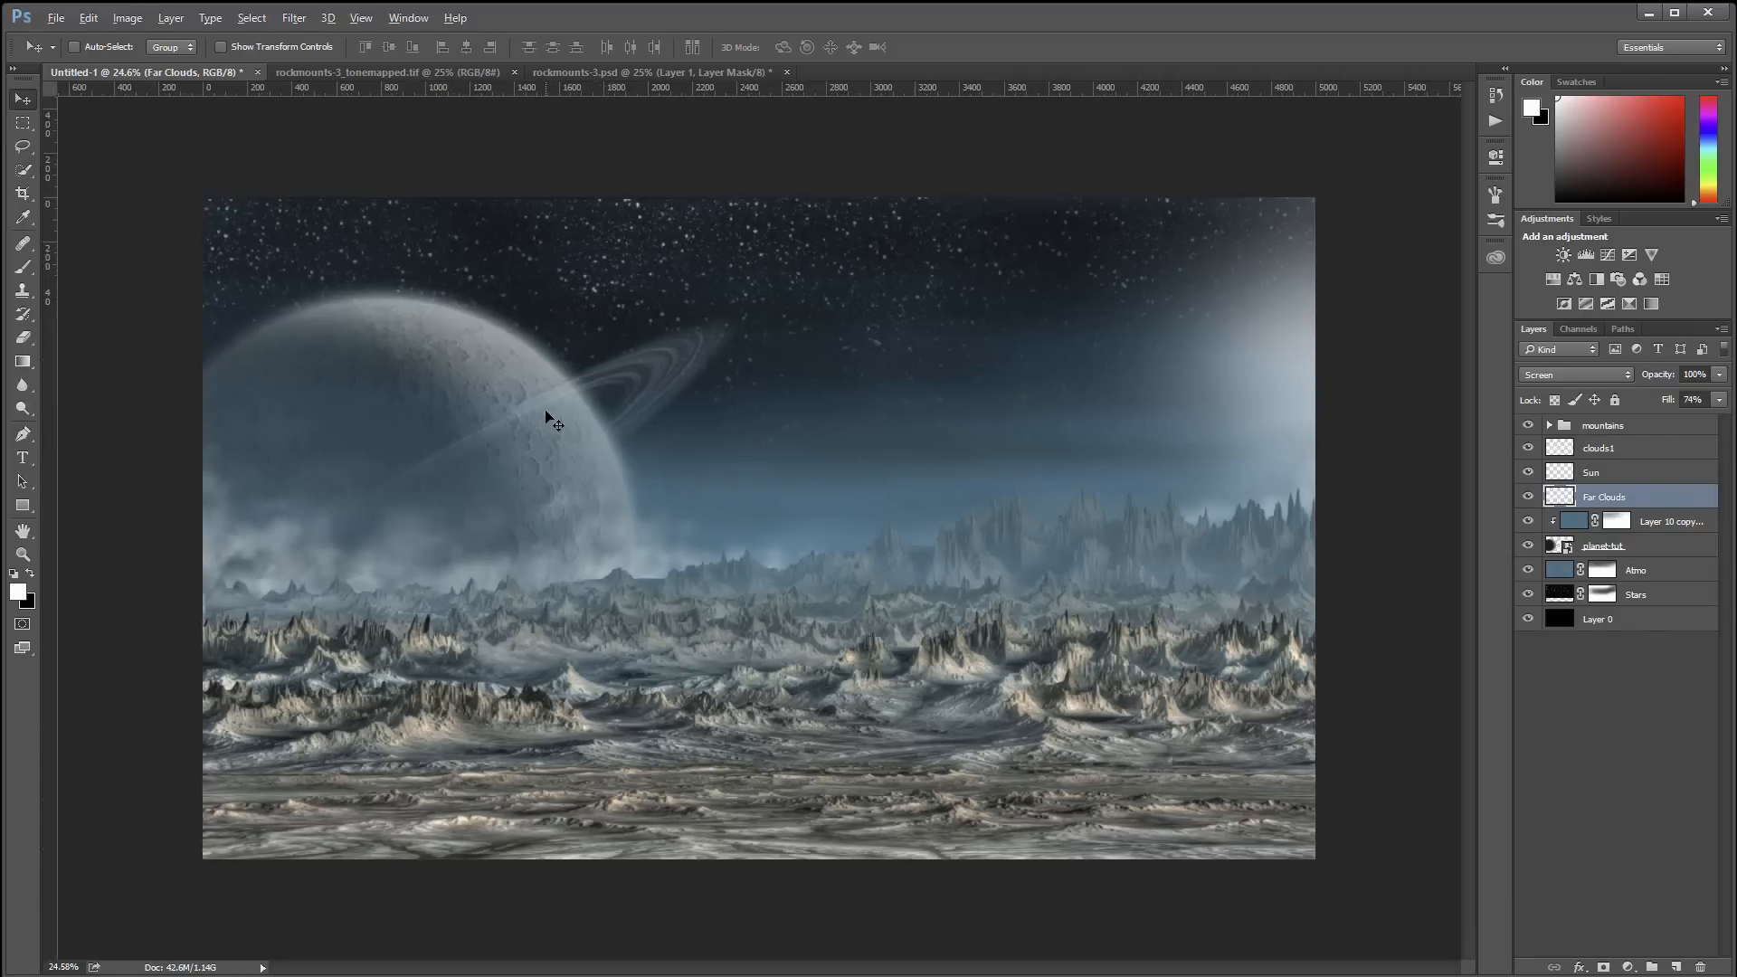
scroll(758, 491, "up", 2)
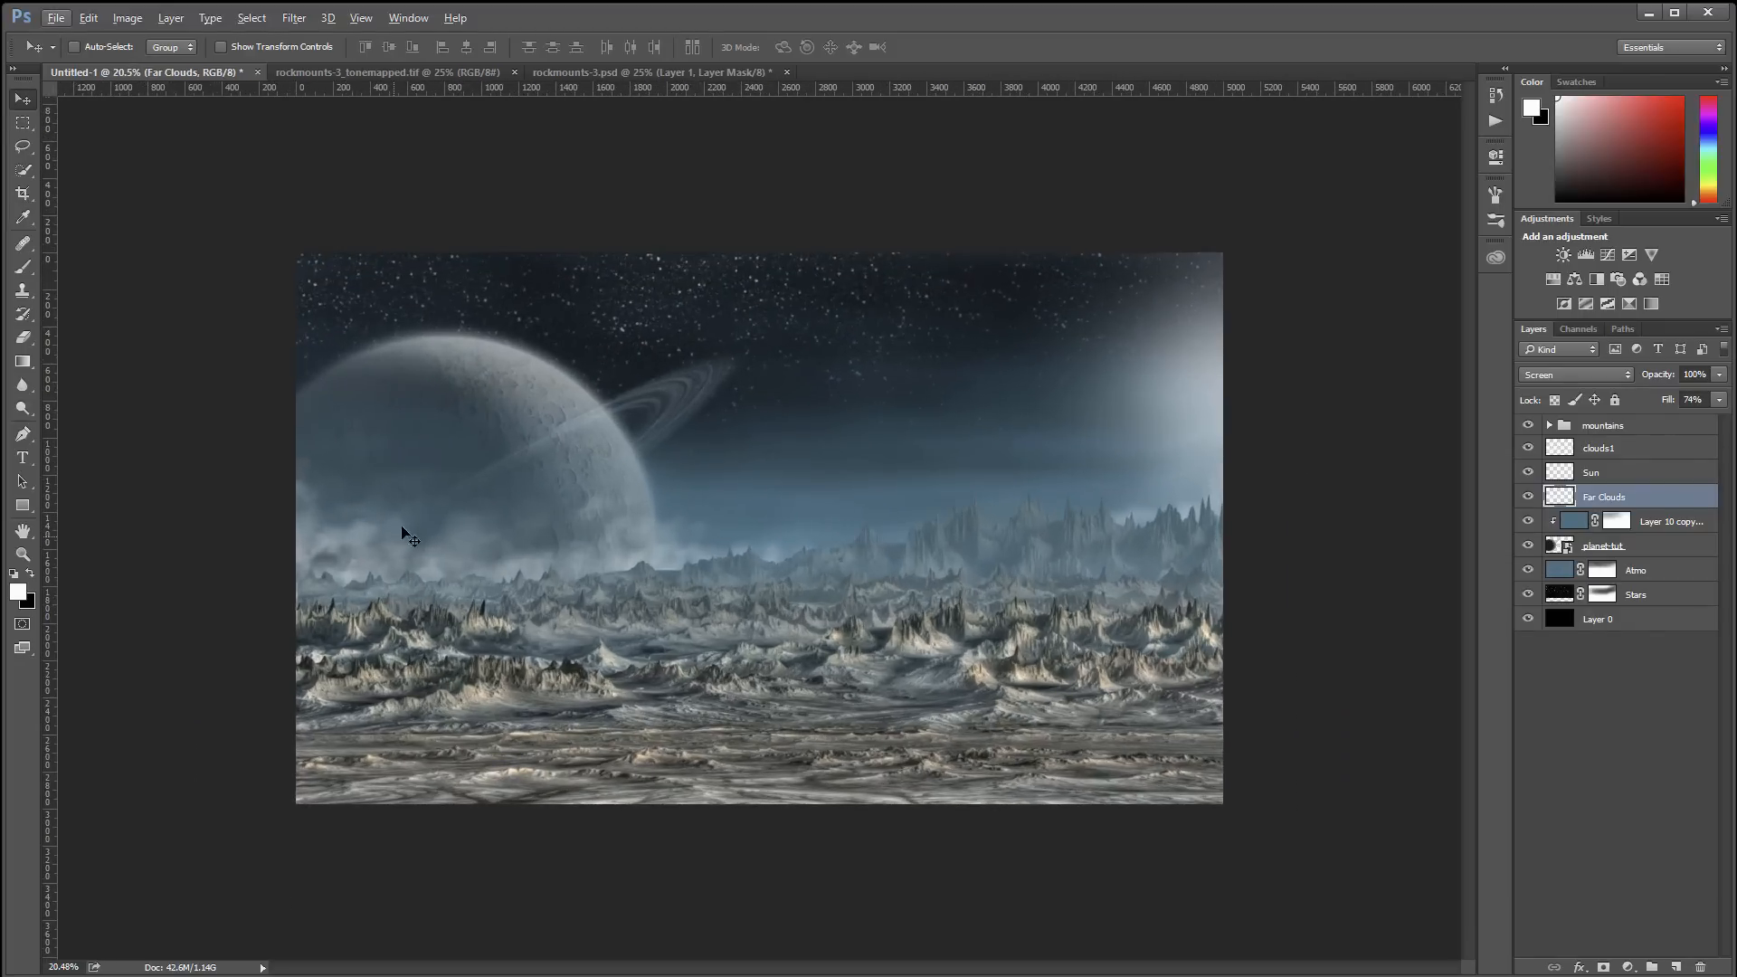
left_click(1721, 401)
left_click_drag(1703, 418, 1669, 416)
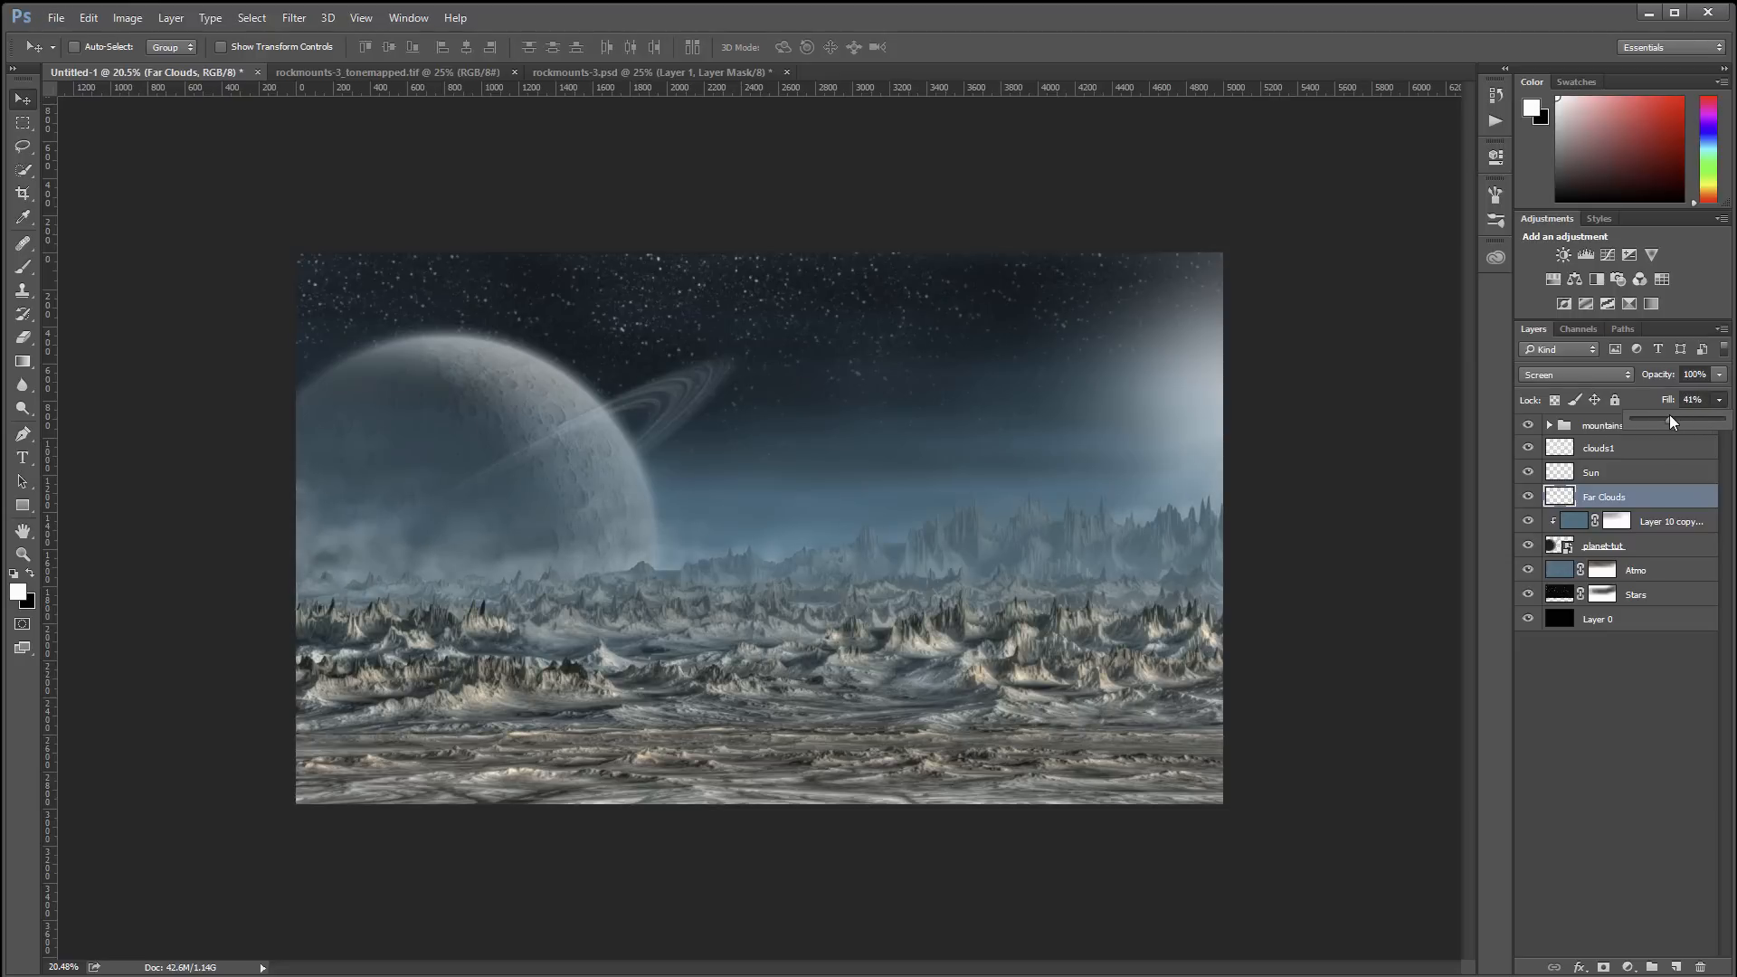